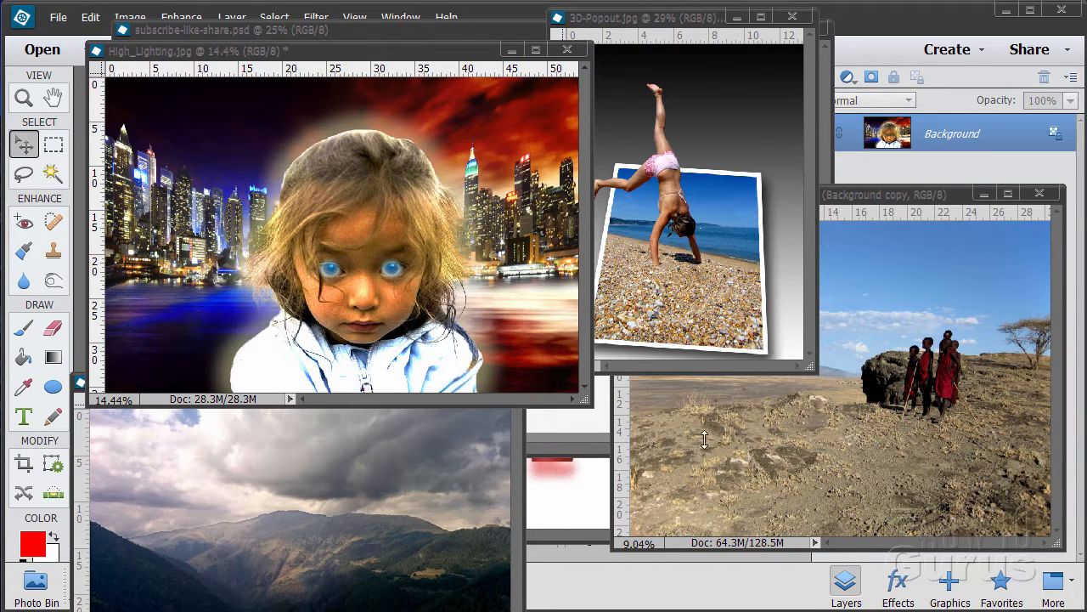
- Minimize the open example images High_Lighting.jpg, 3D-Popout.jpg, local-children-in-tanzania.psd, mountains01.psd and description.jpg
left_click(511, 50)
left_click(737, 17)
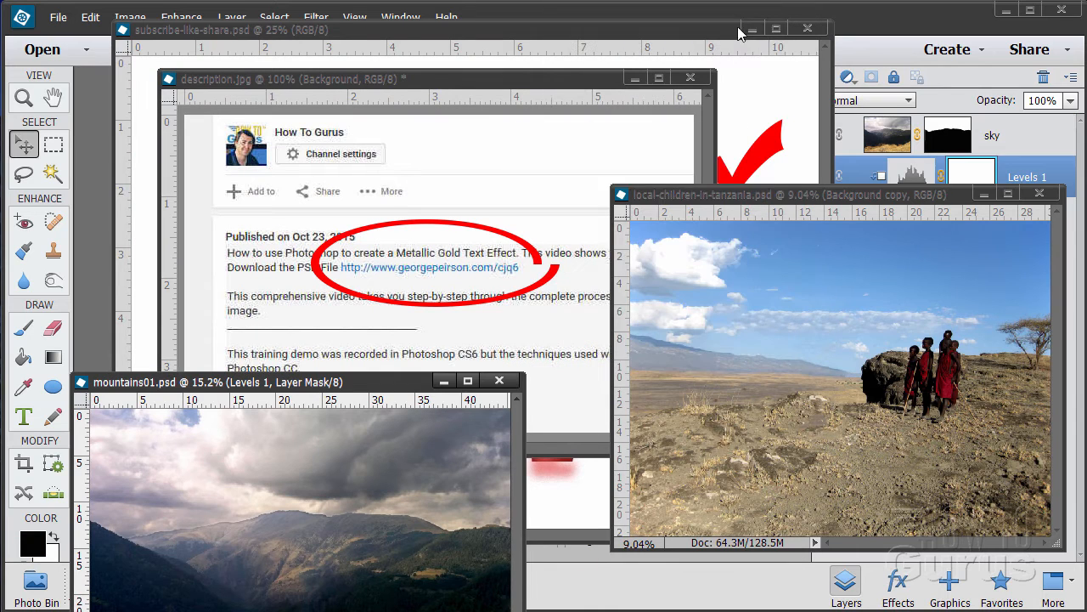
left_click(984, 194)
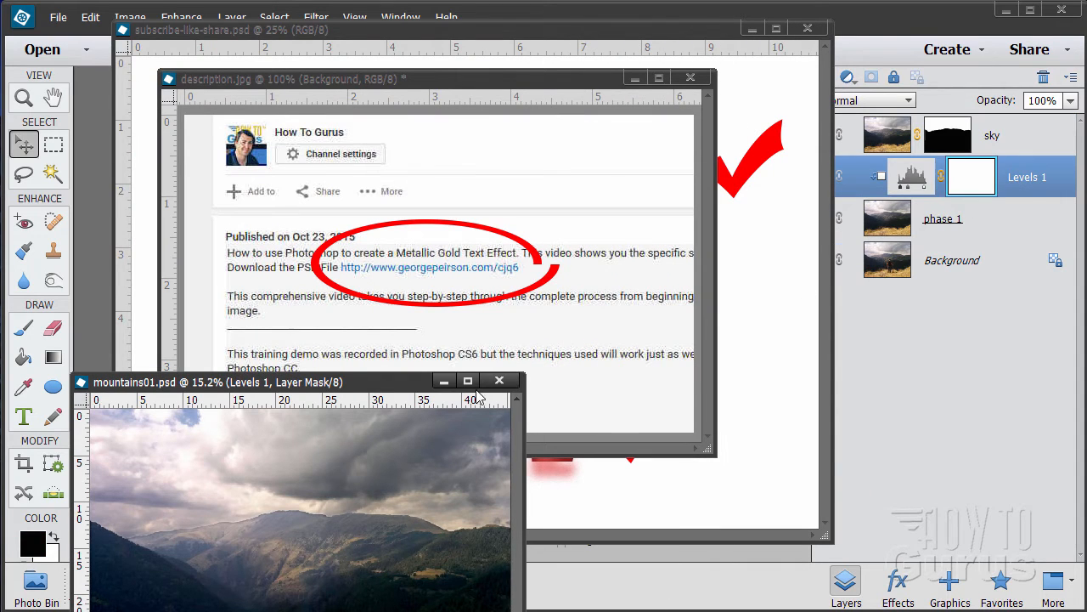
left_click(443, 381)
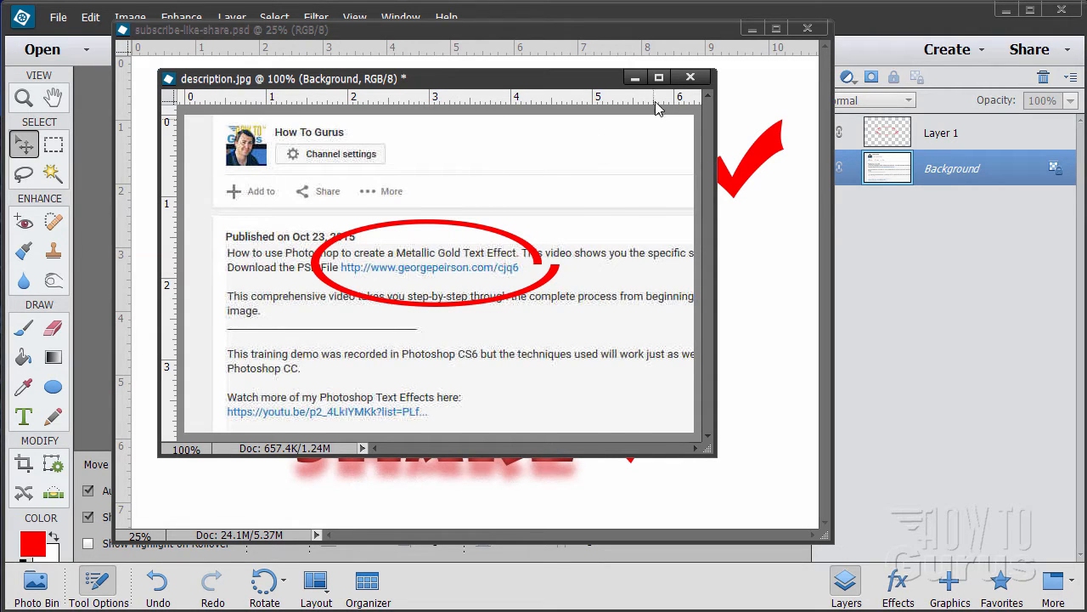
left_click(636, 78)
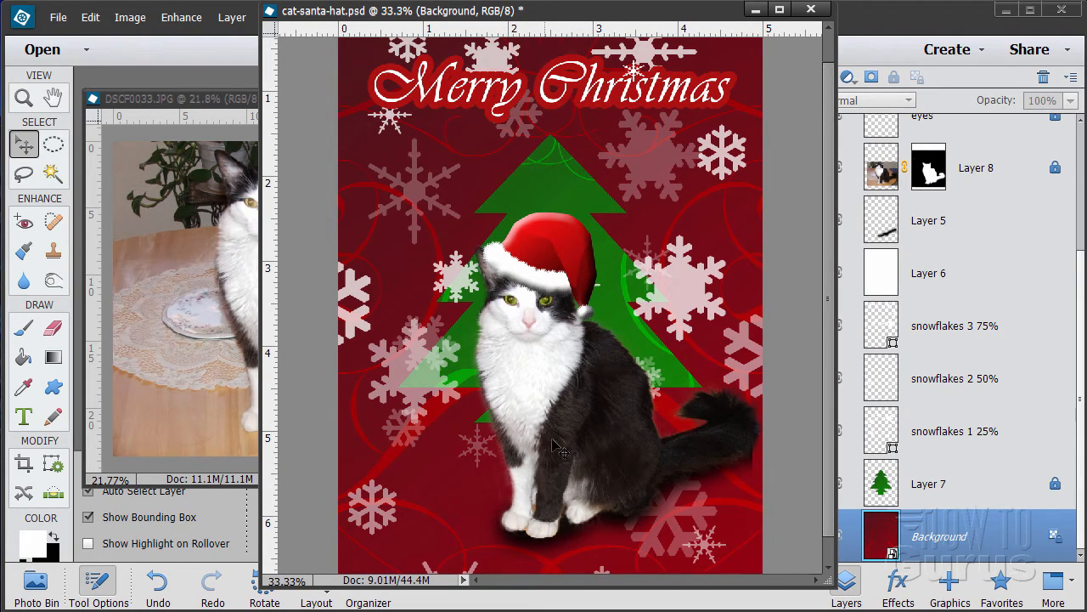
- Compare the cat photo DSCF0033.JPG with the finished card cat-santa-hat.psd, then minimize the card and reposition the photo's window
left_click(204, 115)
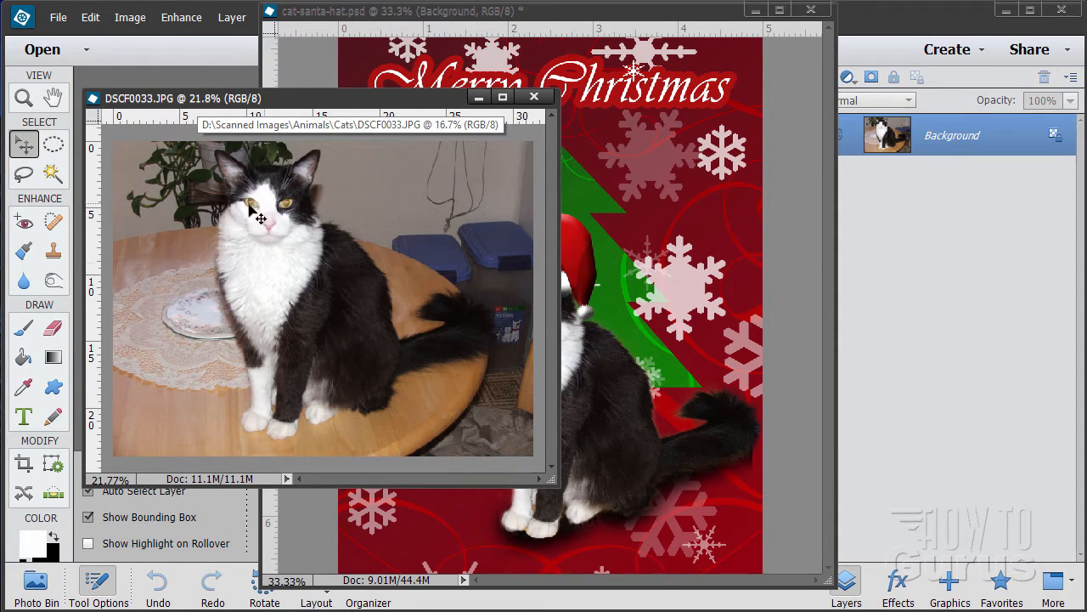
left_click(581, 16)
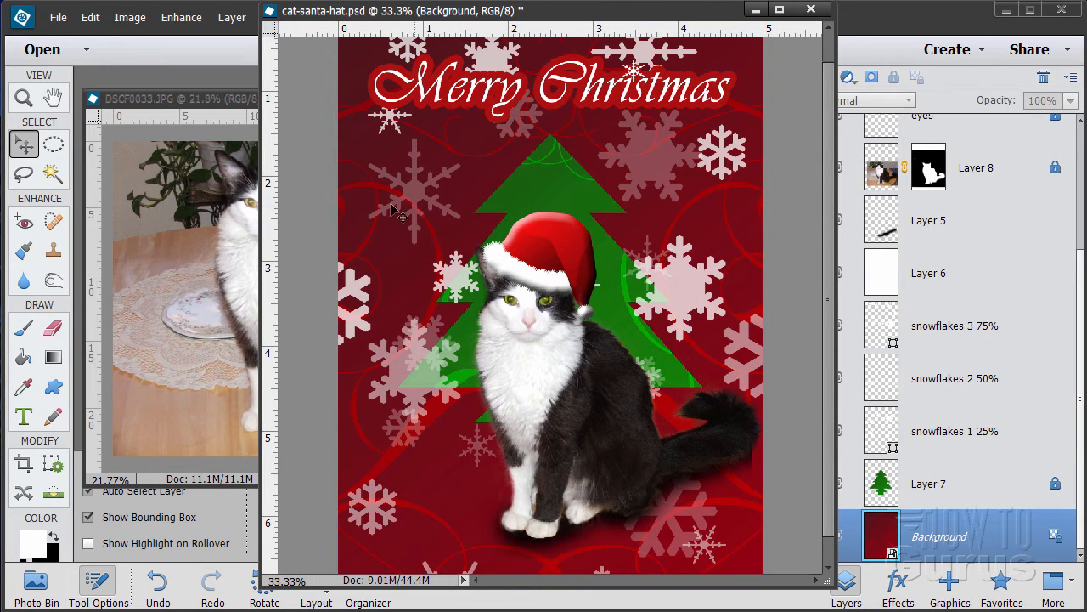
left_click(756, 11)
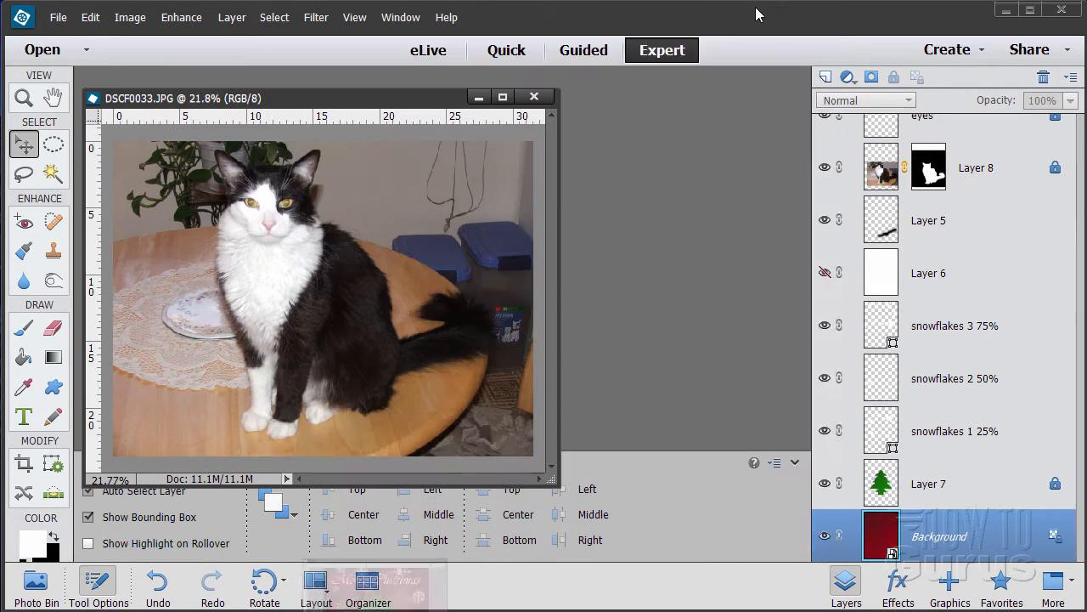
mouse_move(358, 104)
left_mouse_down()
mouse_move(429, 108)
mouse_move(365, 123)
left_mouse_up()
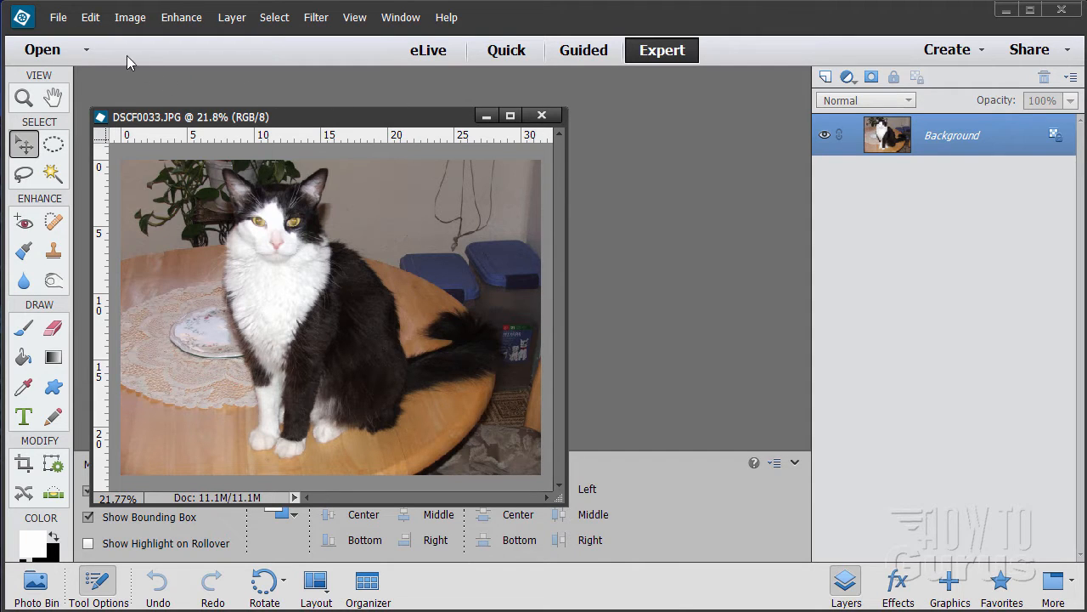
- Start a new blank file using the Default Photoshop Elements Size preset
left_click(58, 17)
mouse_move(63, 44)
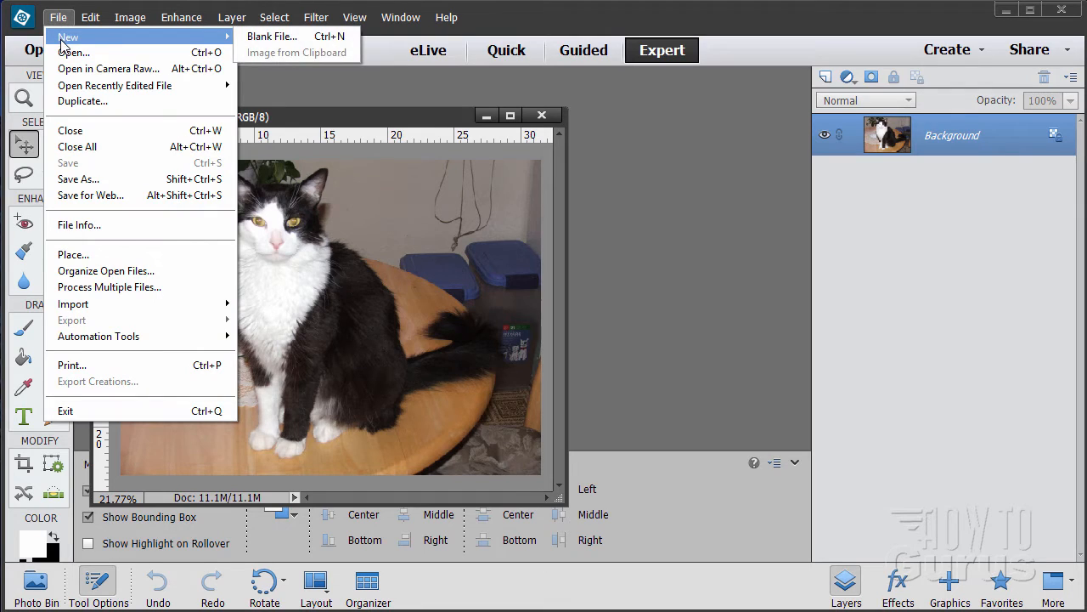
left_click(280, 37)
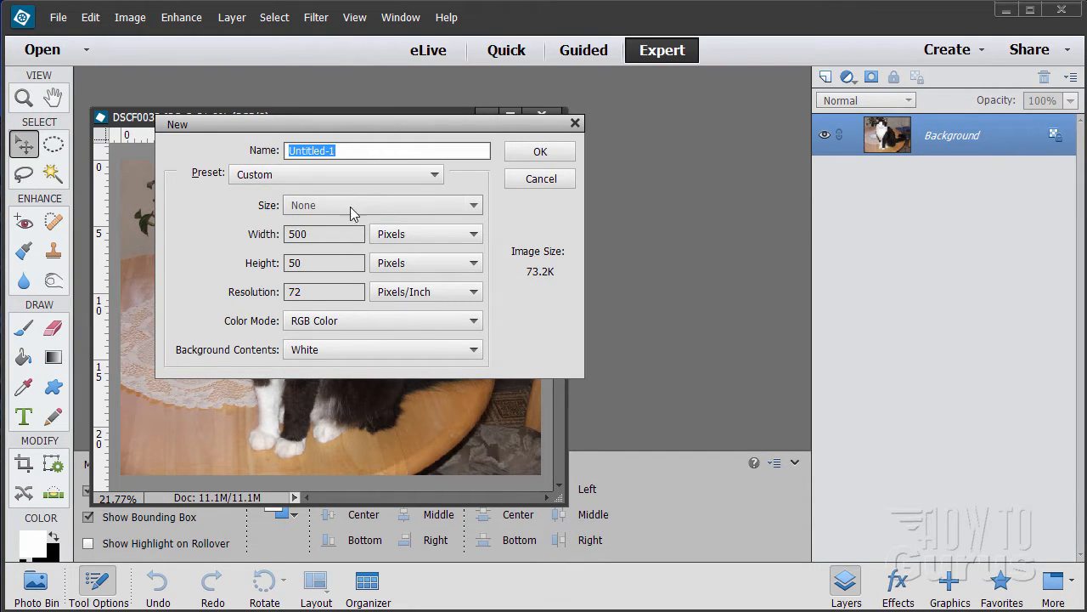
left_click(350, 176)
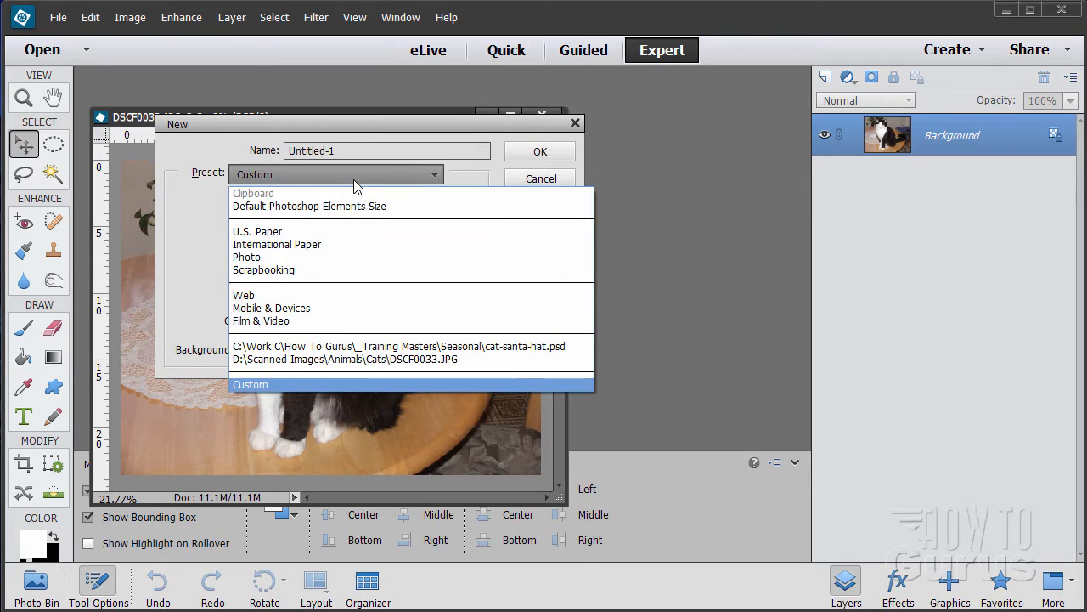
left_click(298, 205)
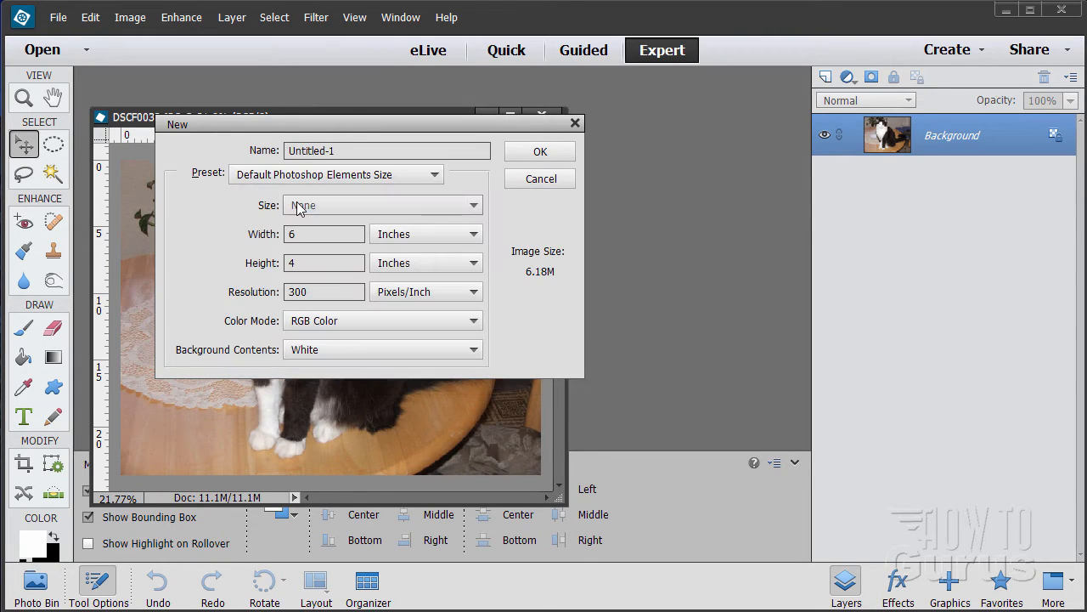
left_click(339, 234)
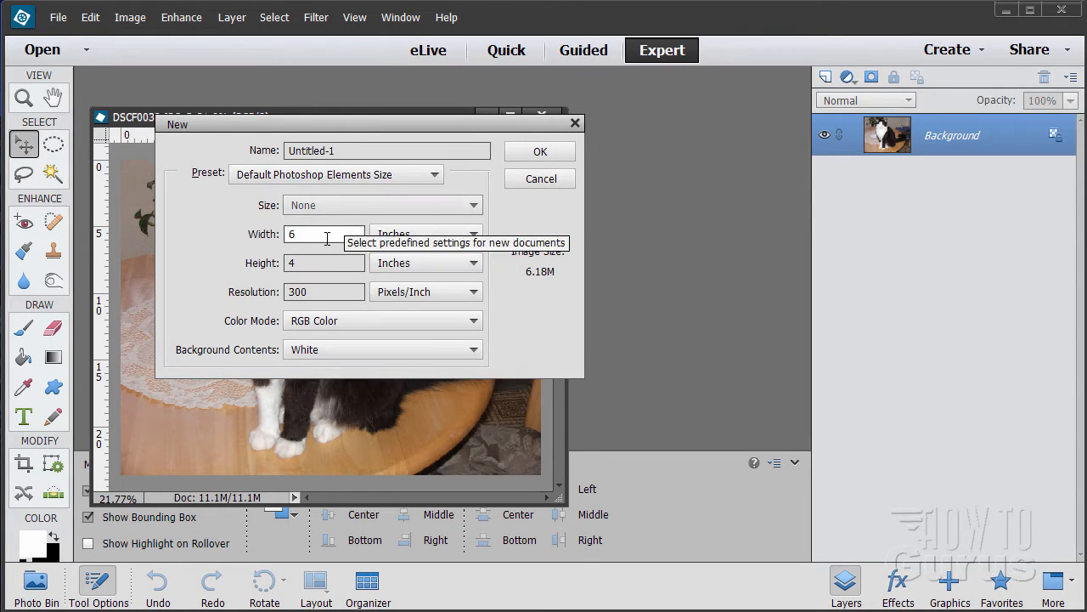
- Name the new document "christmas cat"
left_click_drag(343, 152, 260, 149)
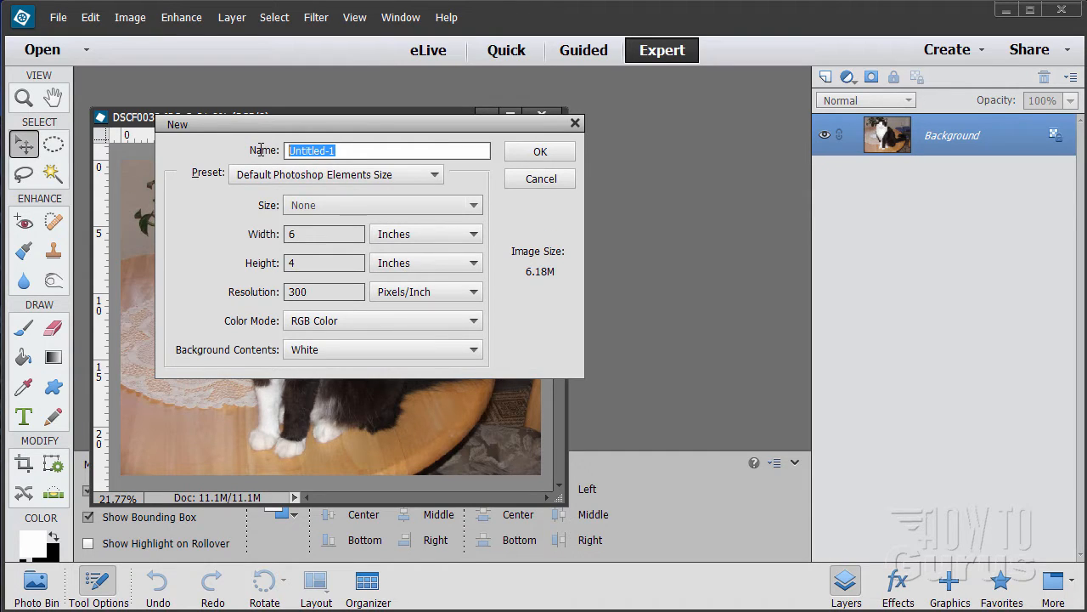
type("christmas cas")
key("BackSpace")
type("t")
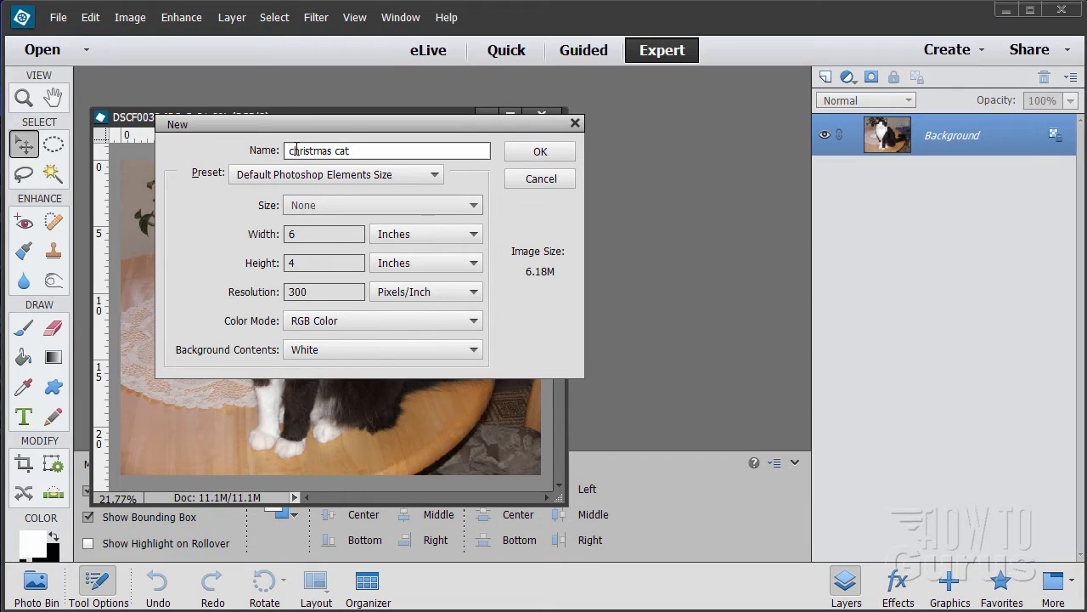
- Set the new document to 5 inches wide and 7 inches high at 300 pixels/inch and create it
left_click(327, 237)
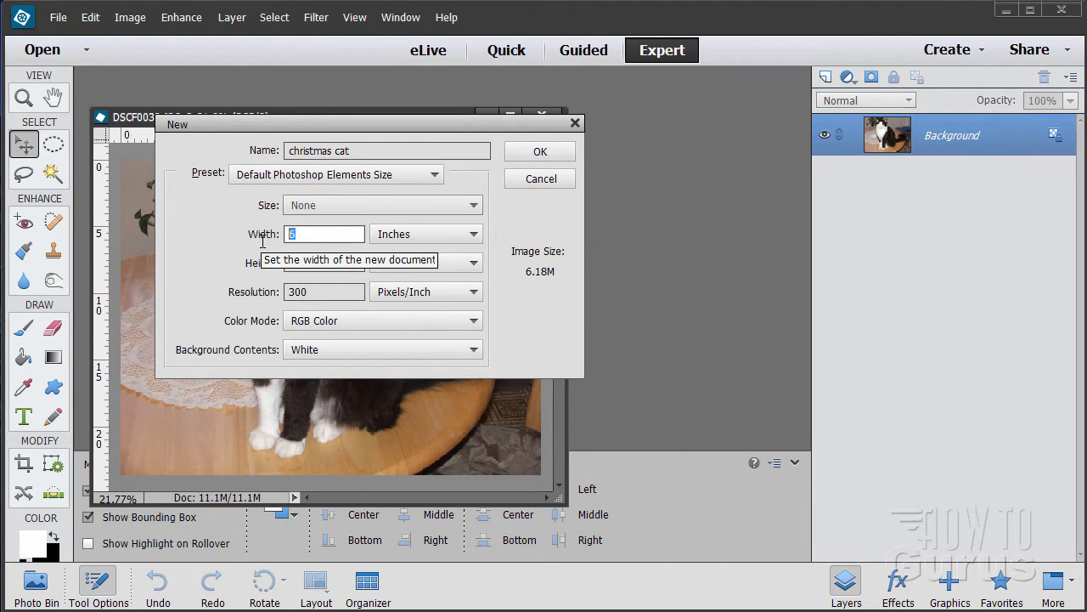
type("5")
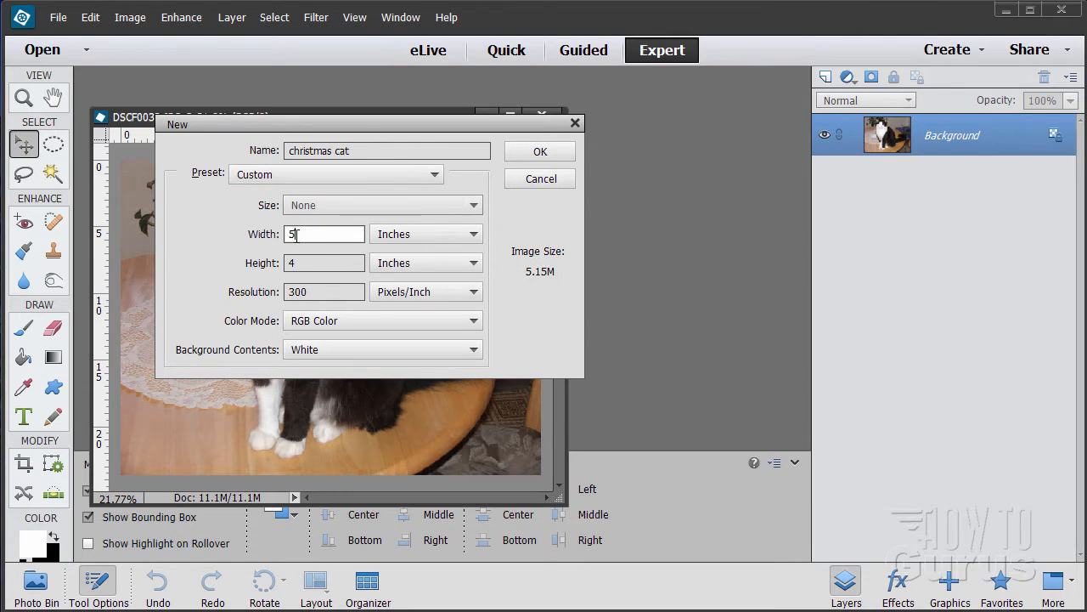
key("Tab")
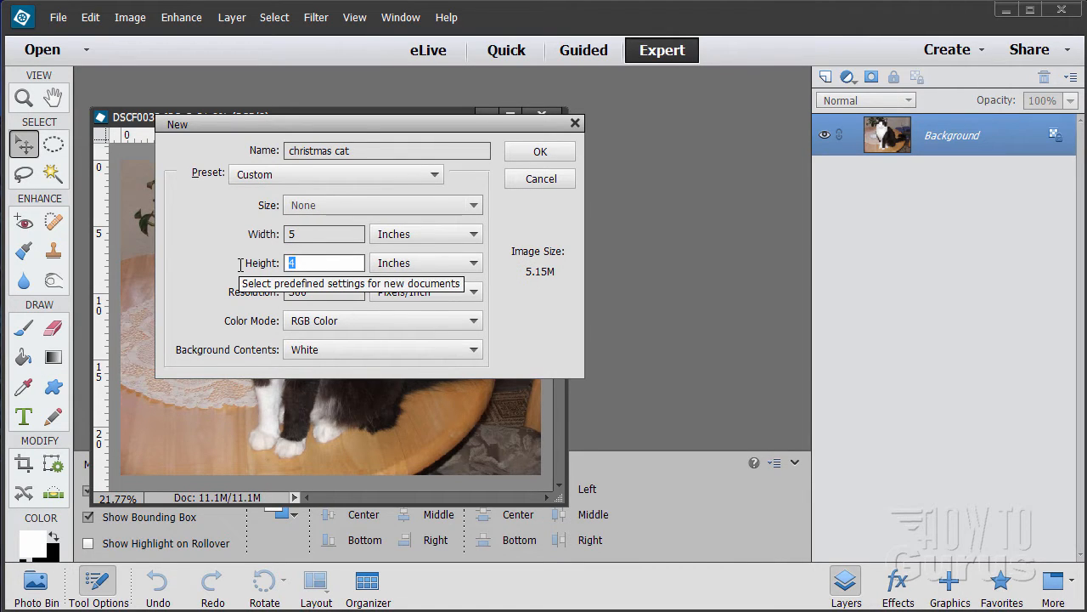
type("7")
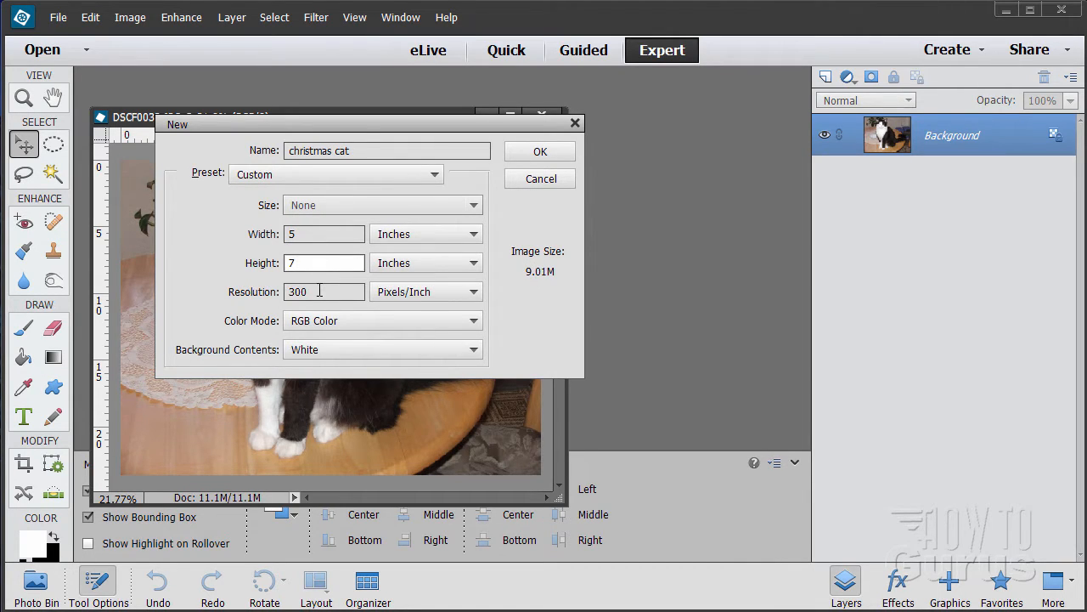
left_click(319, 291)
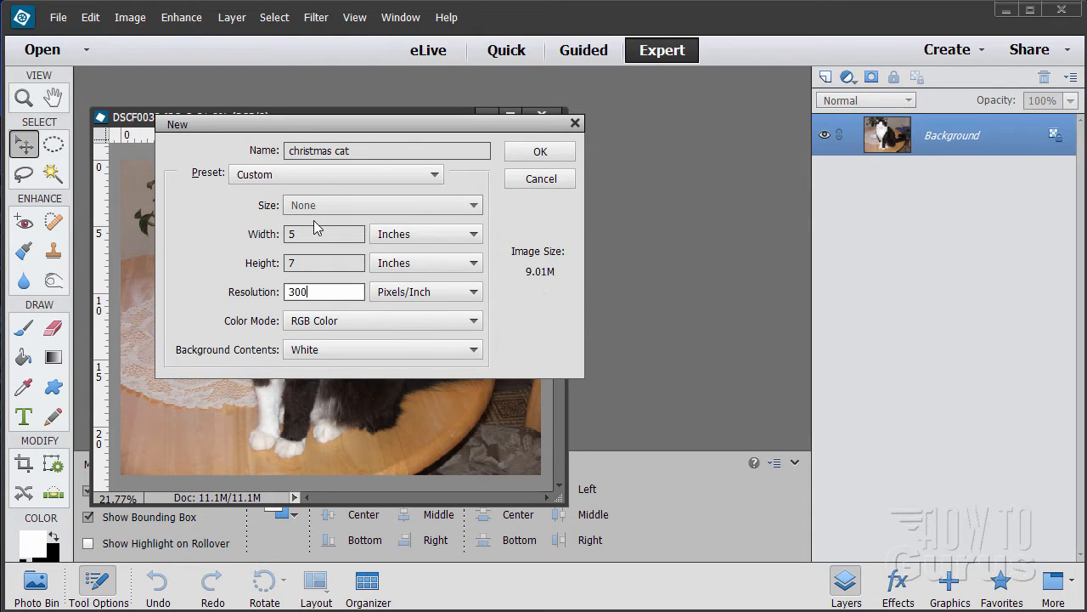
left_click(525, 153)
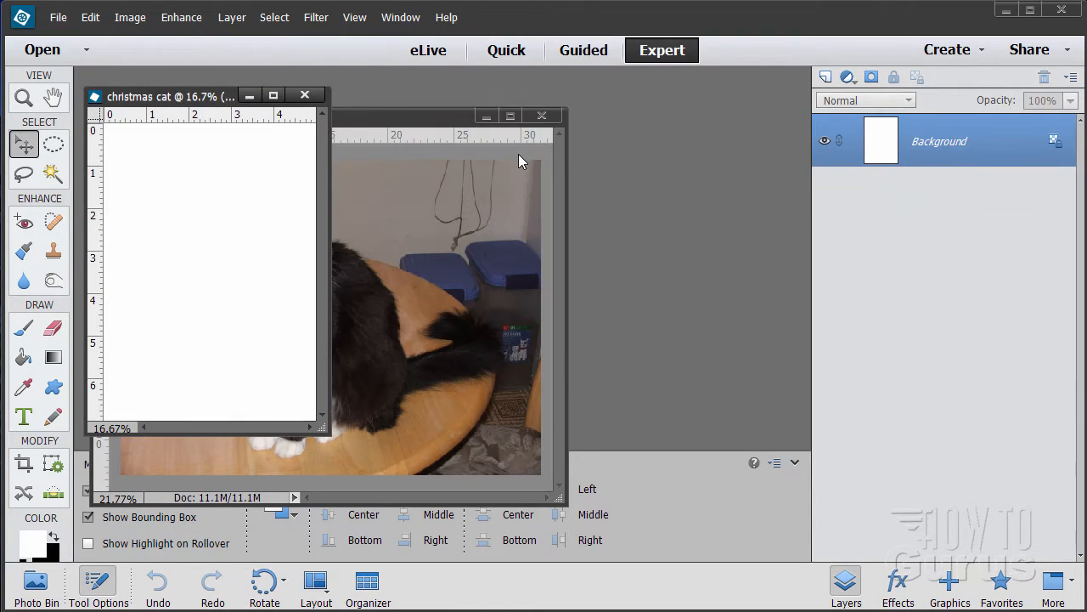
- Enlarge the christmas cat document window and place it beside the cat photo
left_click_drag(197, 100, 272, 58)
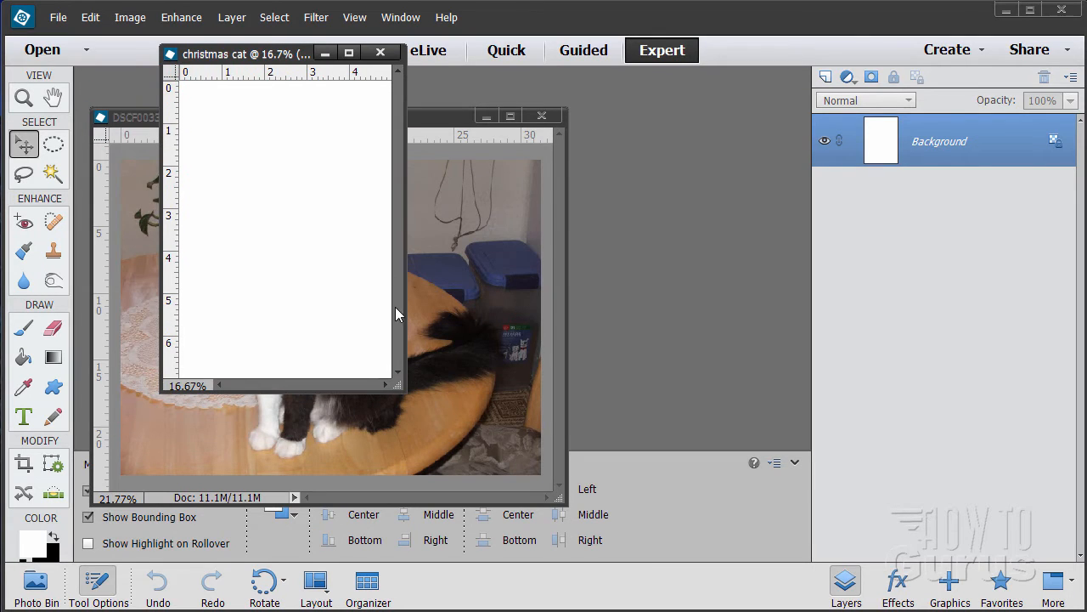
left_click_drag(401, 385, 496, 527)
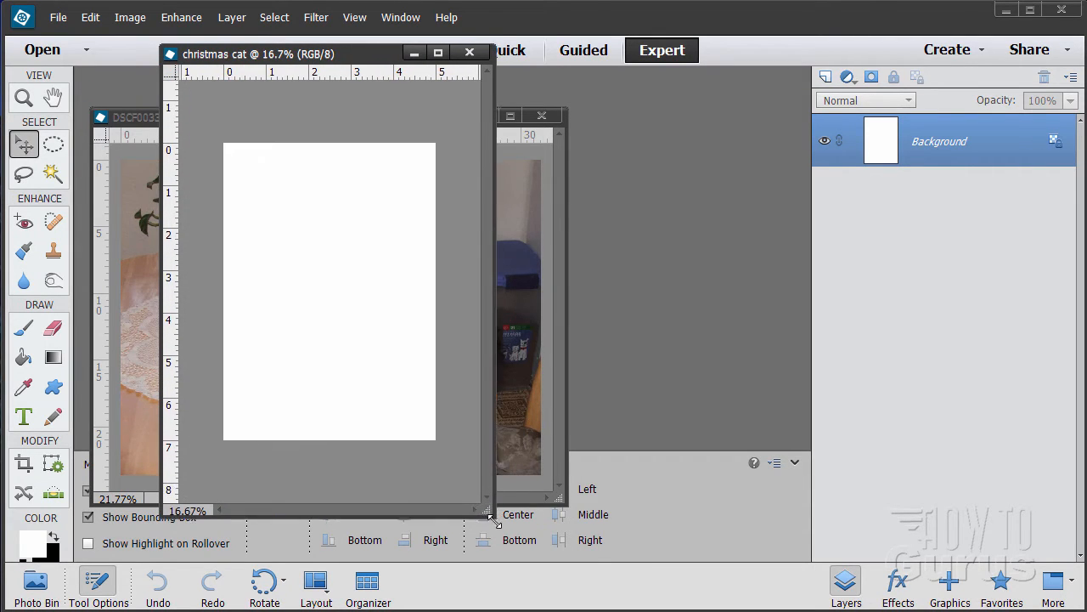
left_click_drag(360, 61, 620, 88)
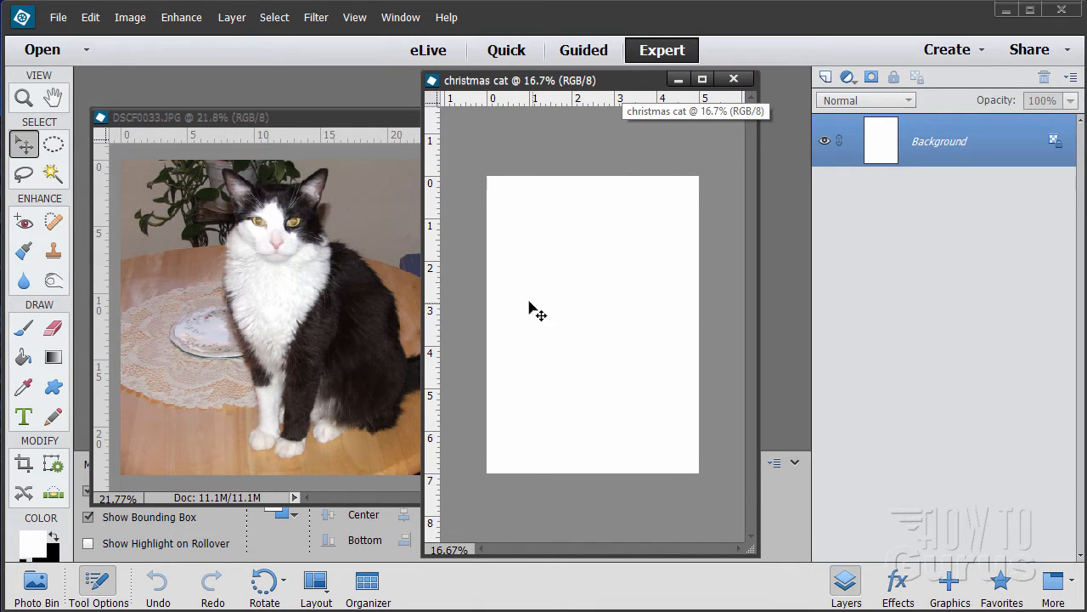
- Draw a loose Lasso selection around the whole cat, including its tail, in DSCF0033.JPG and copy it
left_click(308, 134)
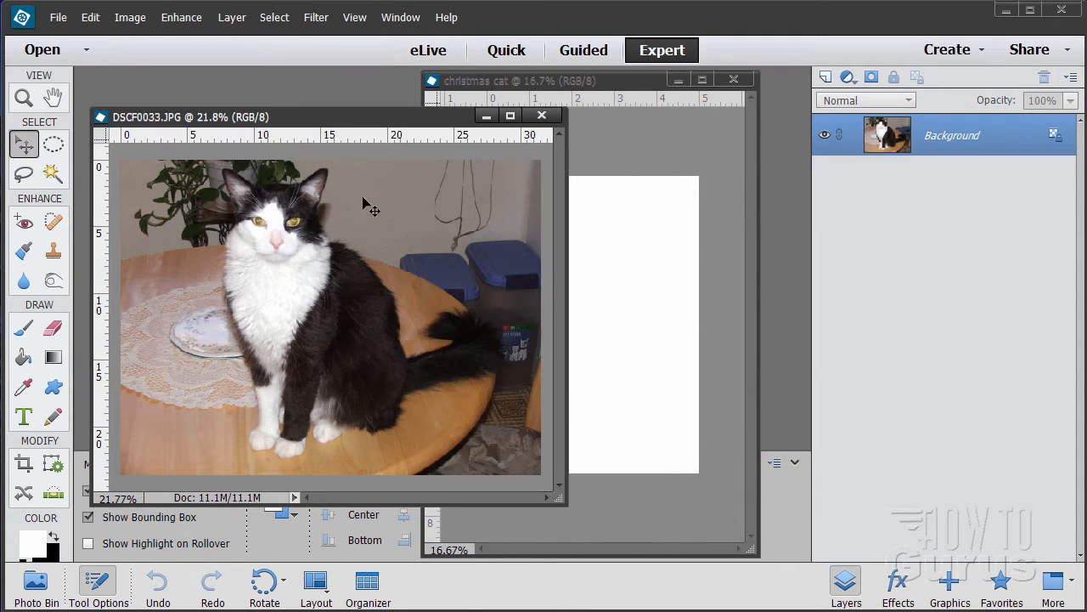
left_click(26, 175)
mouse_move(203, 175)
left_mouse_down()
mouse_move(203, 284)
mouse_move(228, 451)
mouse_move(249, 470)
mouse_move(411, 478)
left_mouse_up()
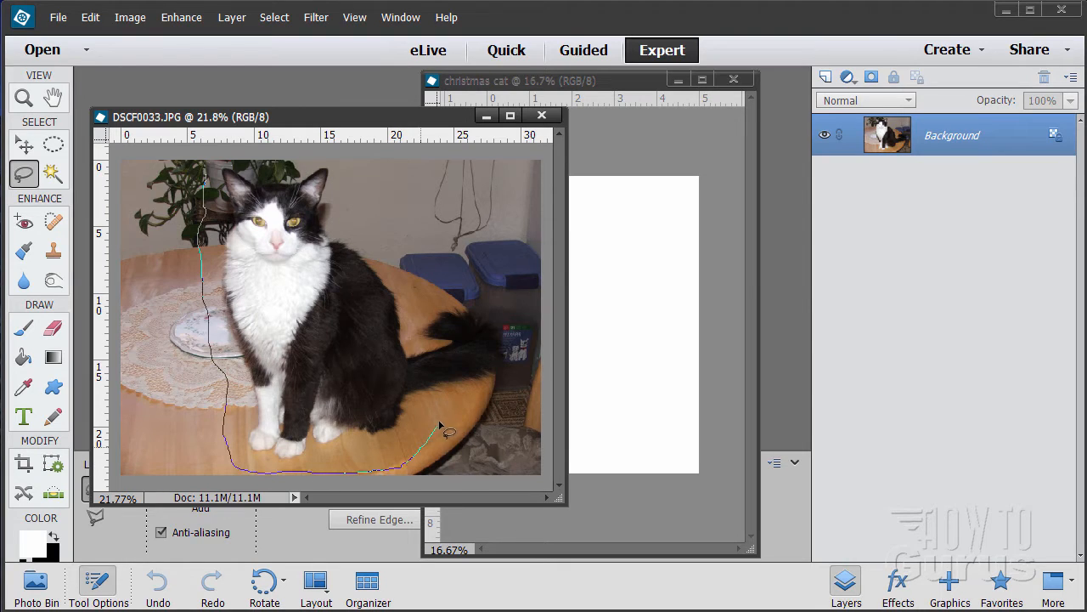
mouse_move(439, 424)
left_mouse_down()
mouse_move(520, 406)
mouse_move(542, 351)
mouse_move(538, 321)
mouse_move(489, 281)
mouse_move(426, 285)
mouse_move(388, 240)
mouse_move(367, 169)
mouse_move(349, 157)
mouse_move(256, 157)
mouse_move(202, 181)
left_mouse_up()
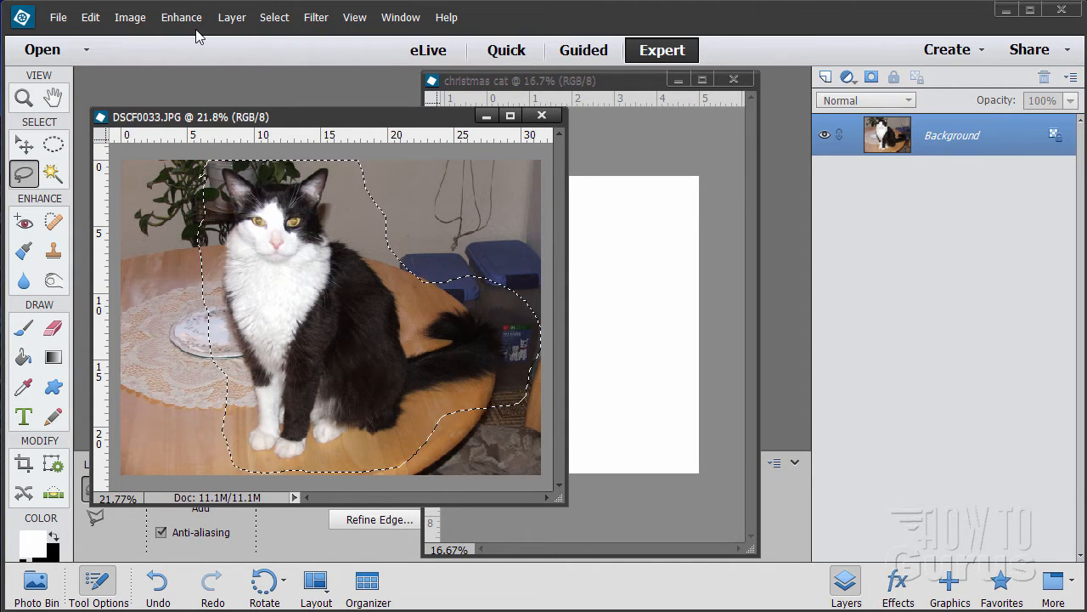
left_click(91, 17)
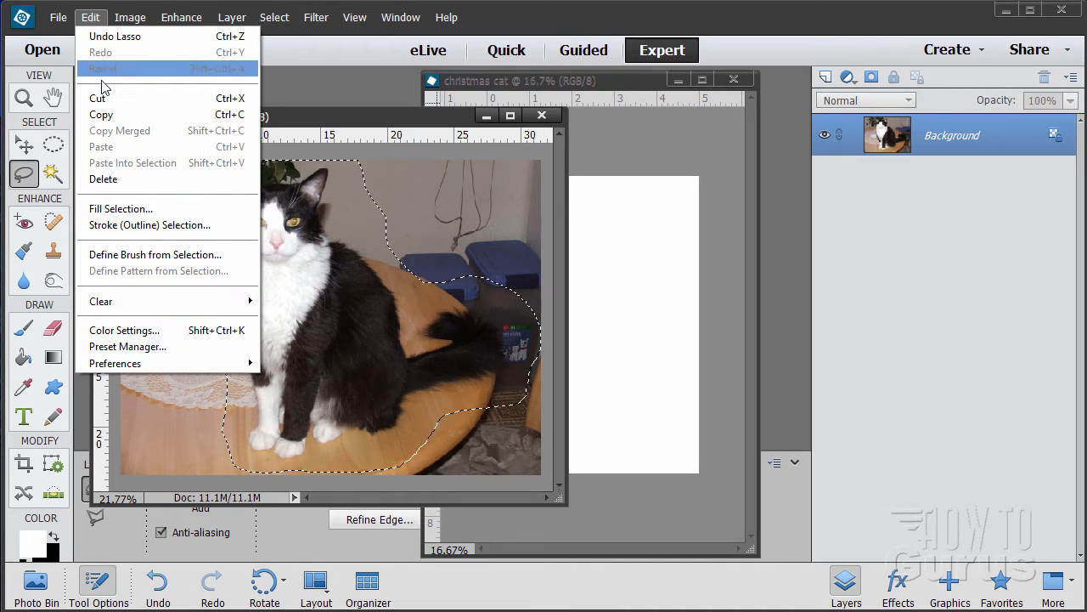
left_click(108, 114)
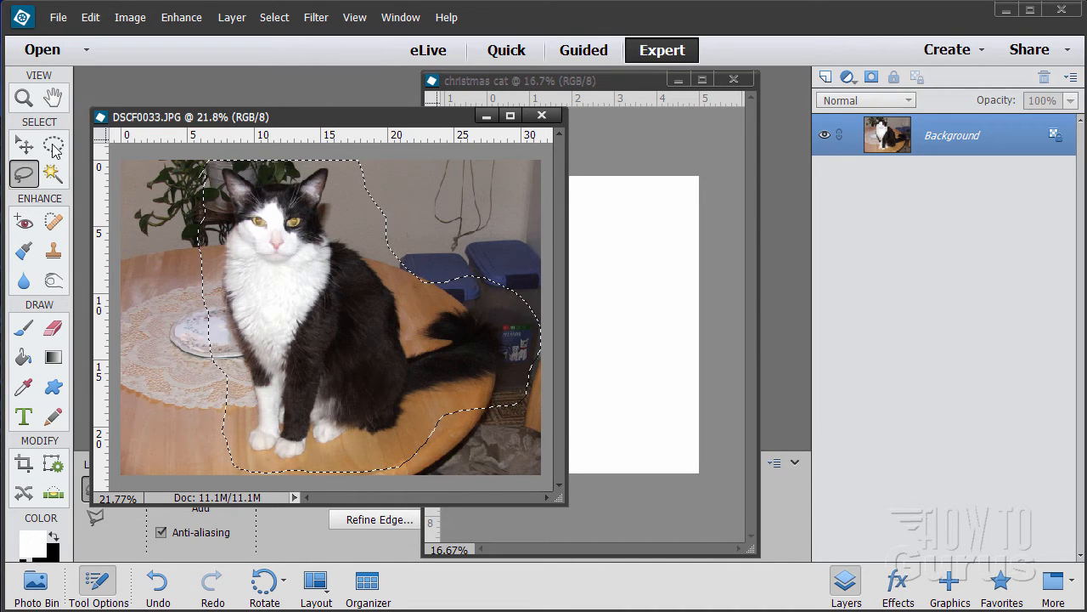
- Paste the copied cat into the christmas cat document and move it slightly down and to the right on the page
left_click(23, 145)
left_click(633, 95)
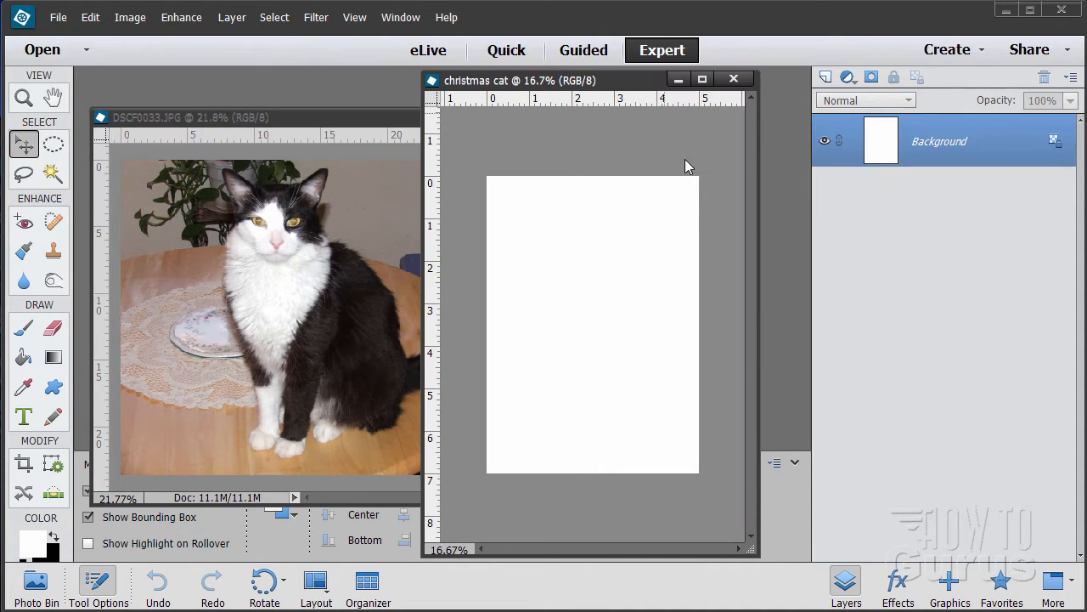
left_click(95, 19)
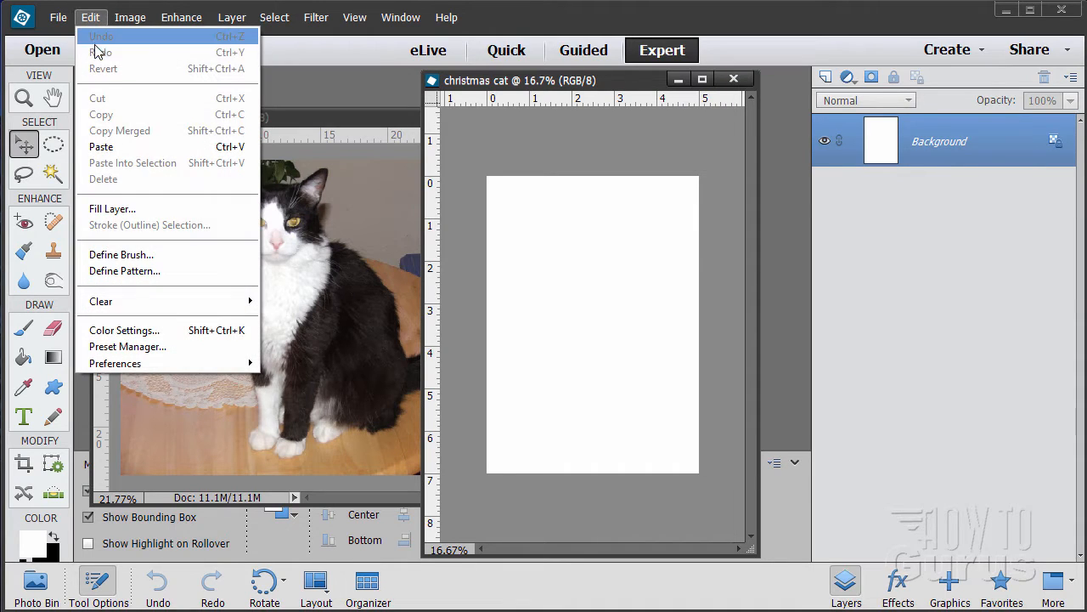
left_click(102, 147)
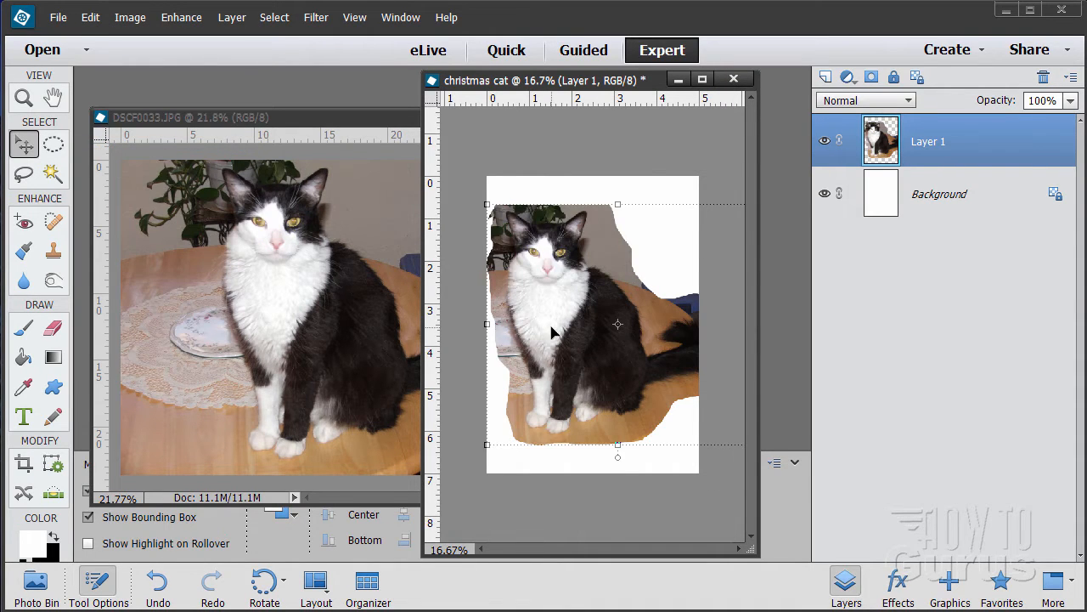
left_click_drag(552, 333, 575, 352)
- Close the DSCF0033.JPG photo and move the christmas cat window toward the middle of the workspace
left_click(384, 313)
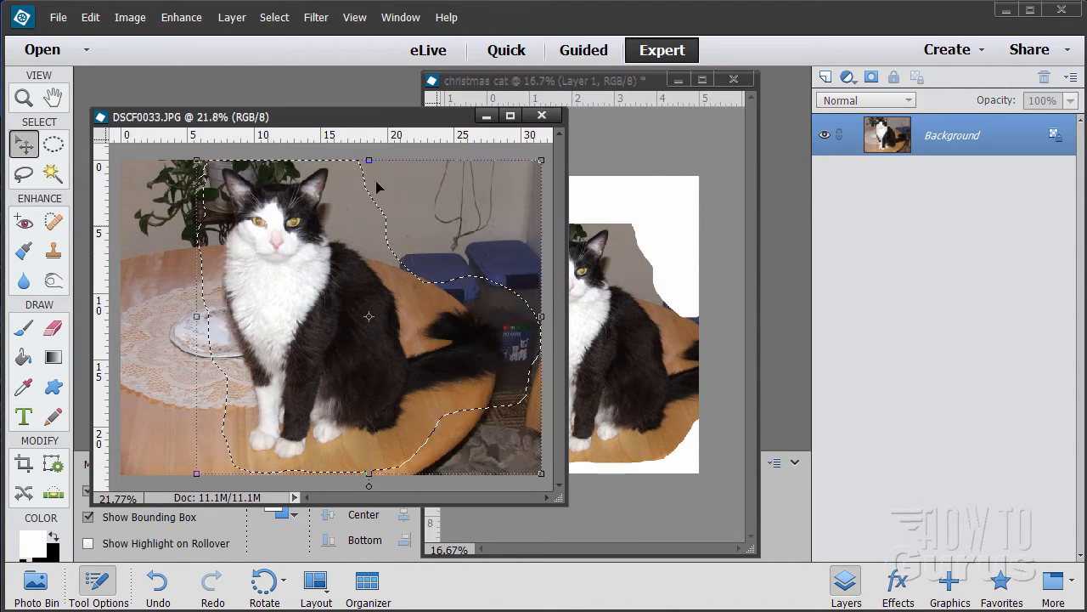
left_click(541, 115)
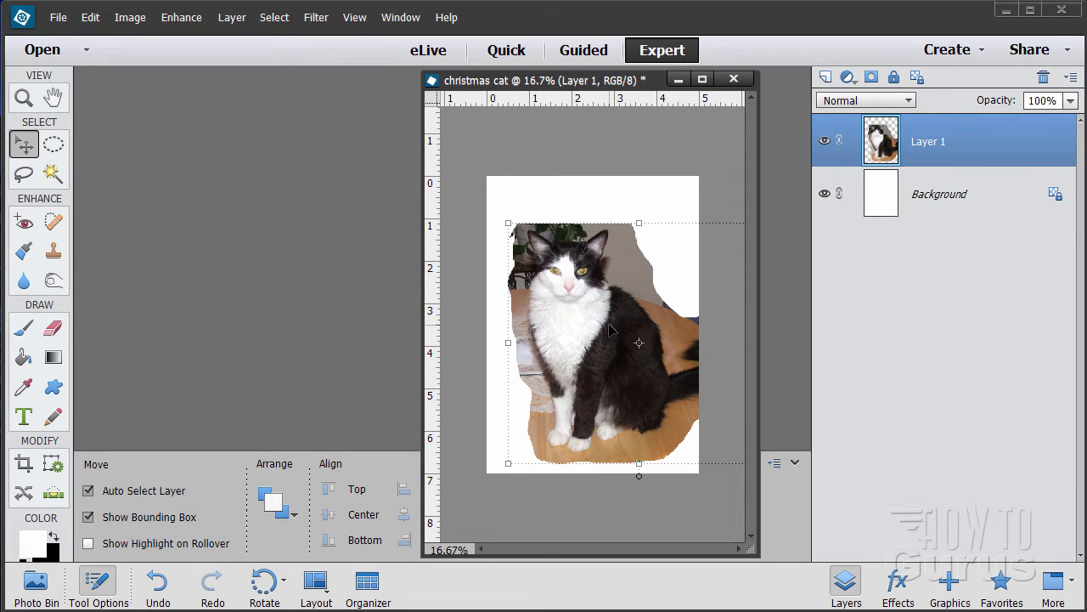
left_click_drag(514, 79, 335, 29)
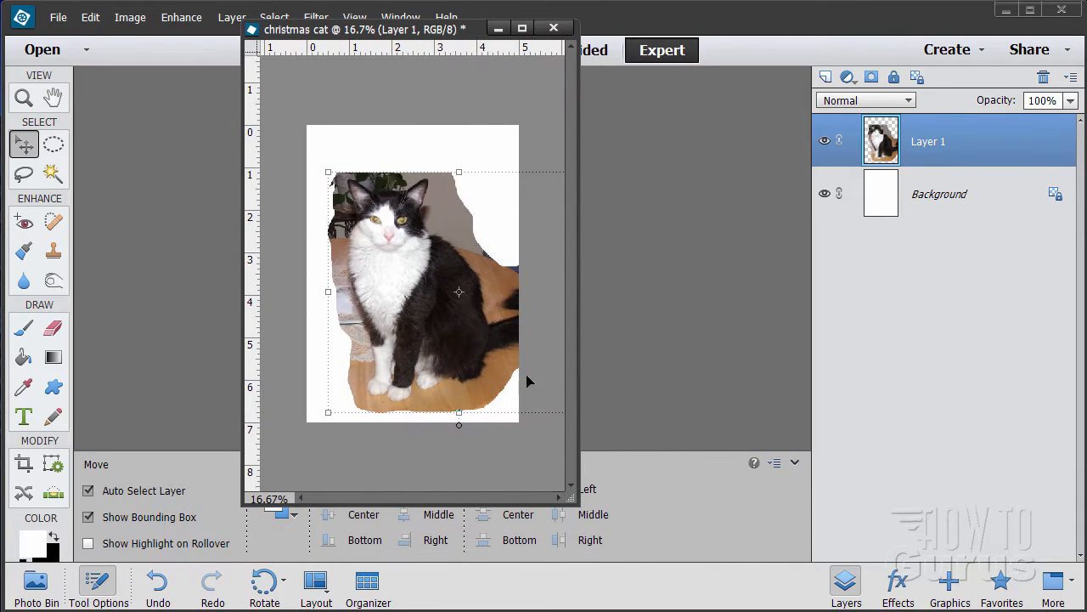
- Enlarge the document window, then scale the cat layer down to about 4 inches tall and place it in the page's lower right area
left_click_drag(583, 505, 671, 533)
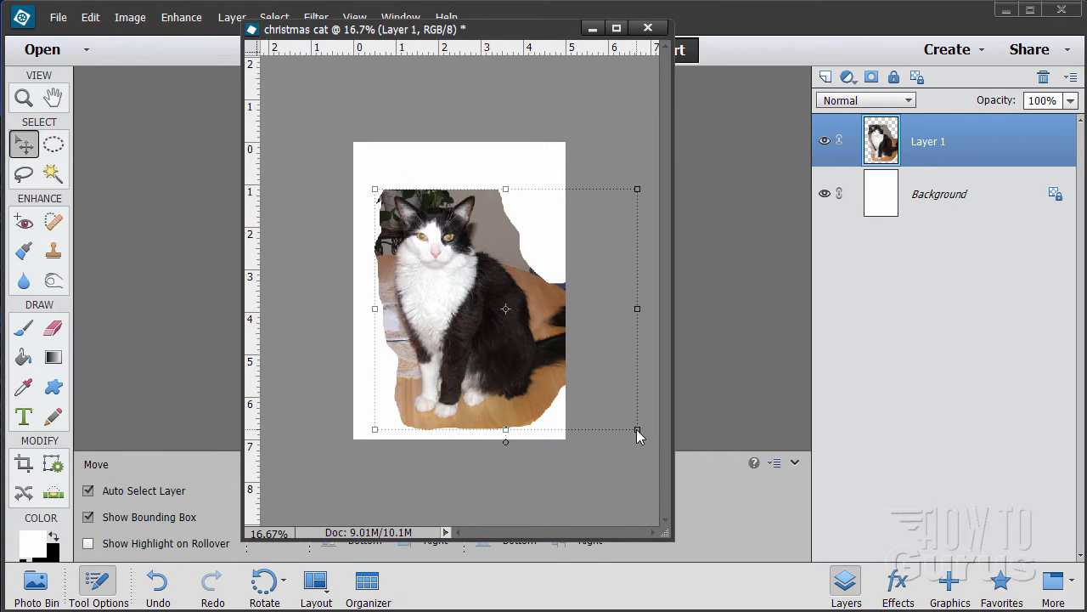
left_click_drag(637, 429, 550, 350)
left_click_drag(473, 310, 507, 392)
left_click_drag(507, 401, 490, 371)
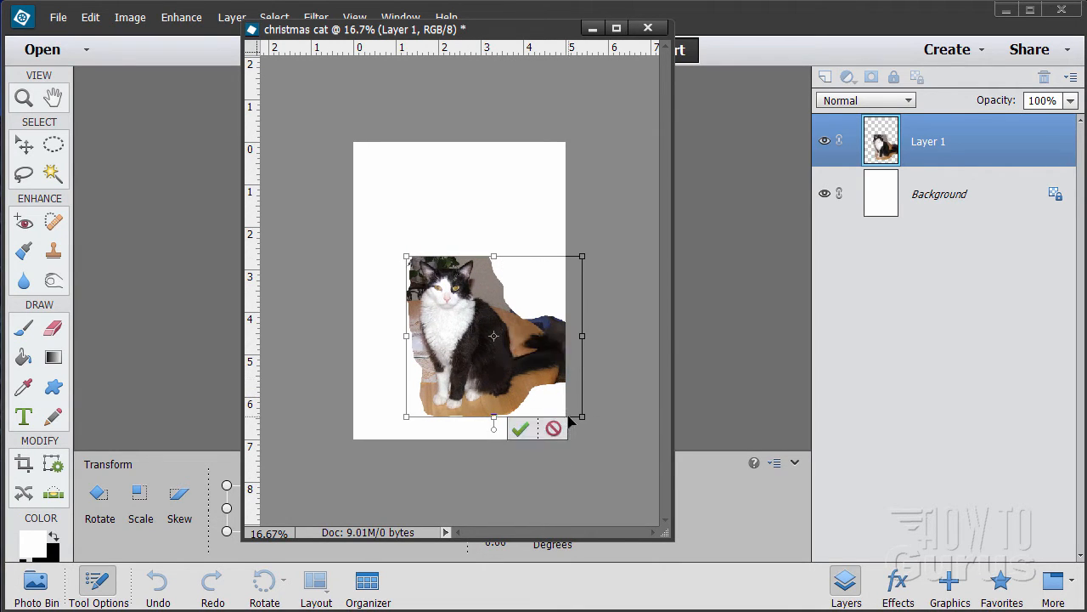
left_click_drag(580, 416, 585, 425)
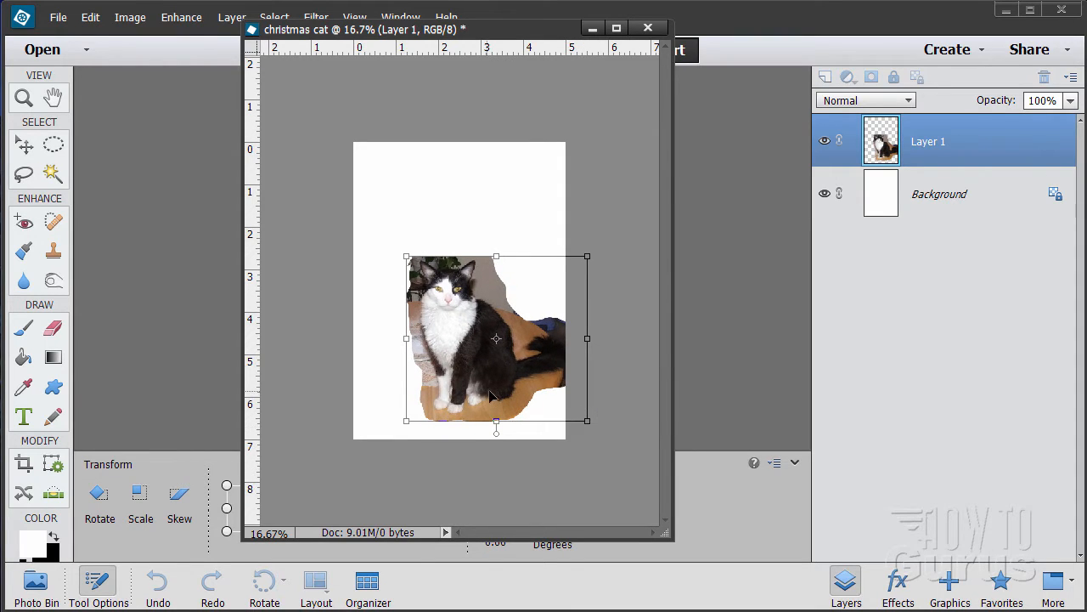
mouse_move(488, 396)
left_mouse_down()
mouse_move(491, 418)
mouse_move(488, 396)
left_mouse_up()
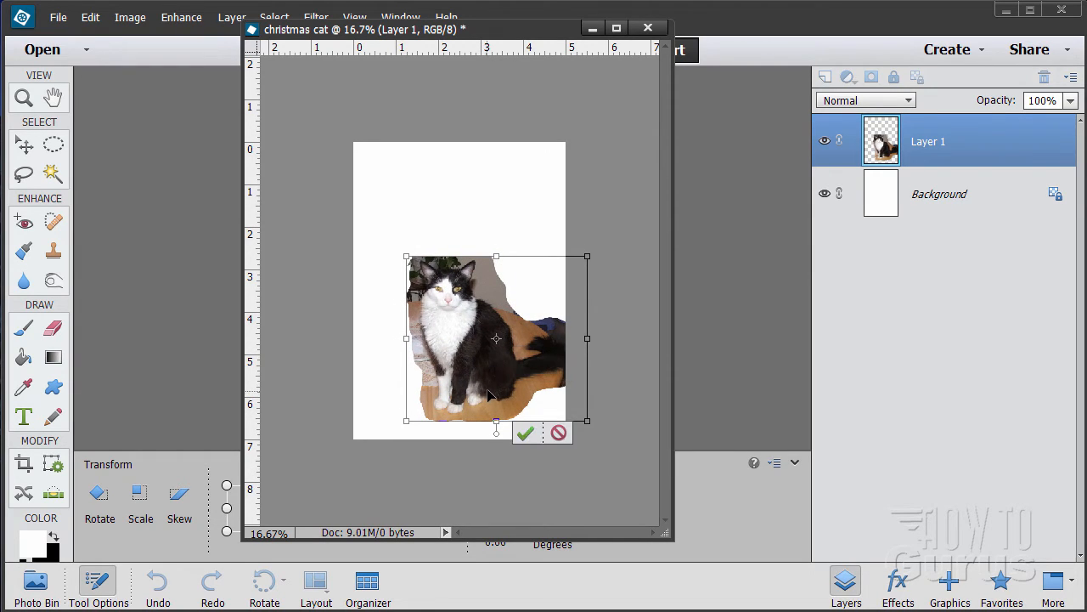
left_click(525, 435)
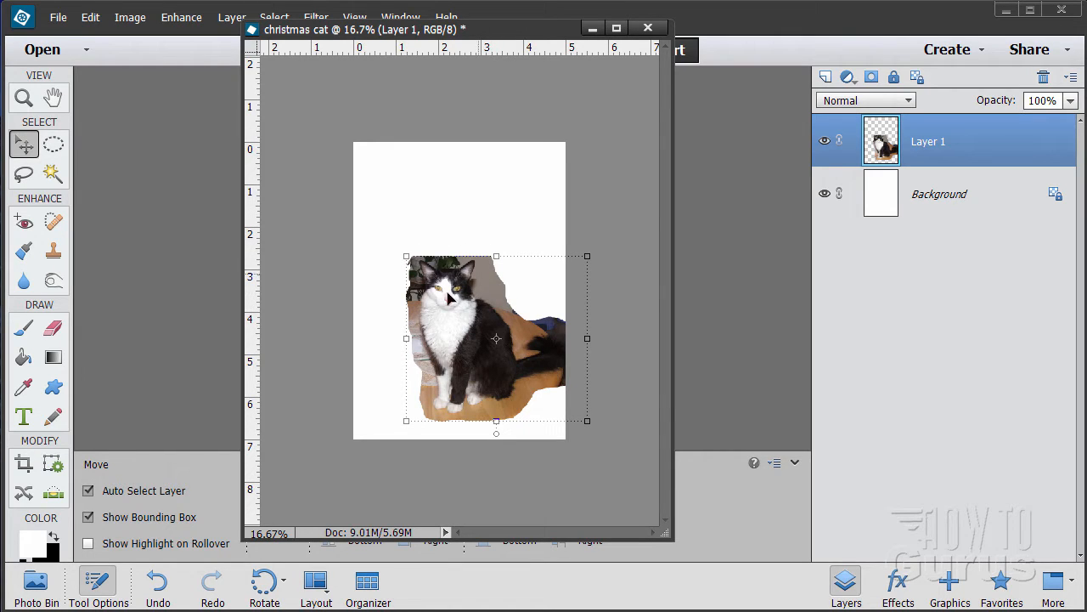
- Magnify the cat to 50% and enlarge the christmas cat window so nearly the whole animal fits in it
left_click(23, 99)
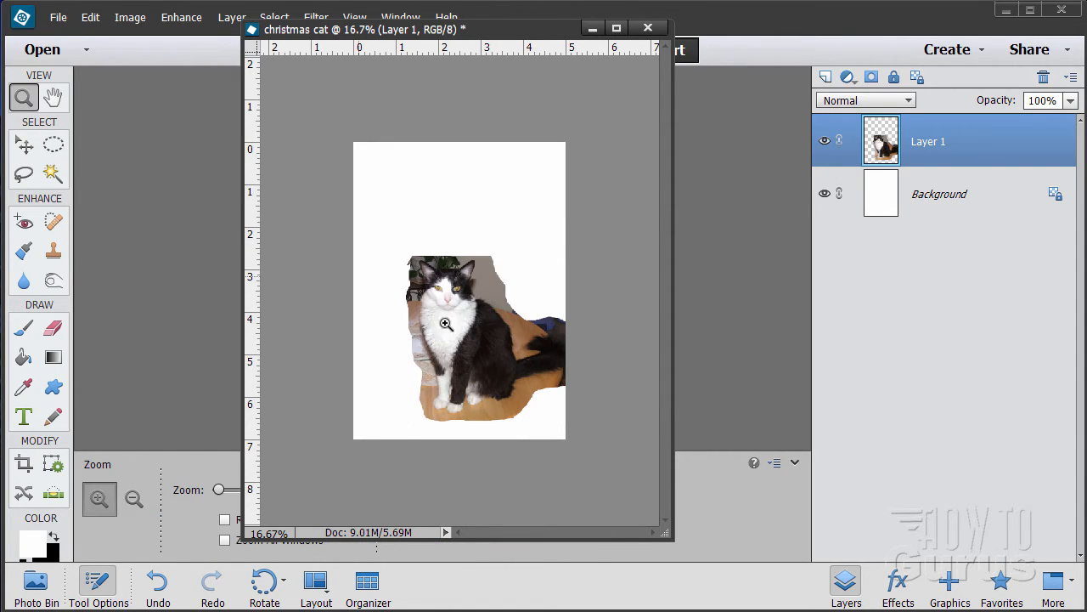
left_click(461, 337)
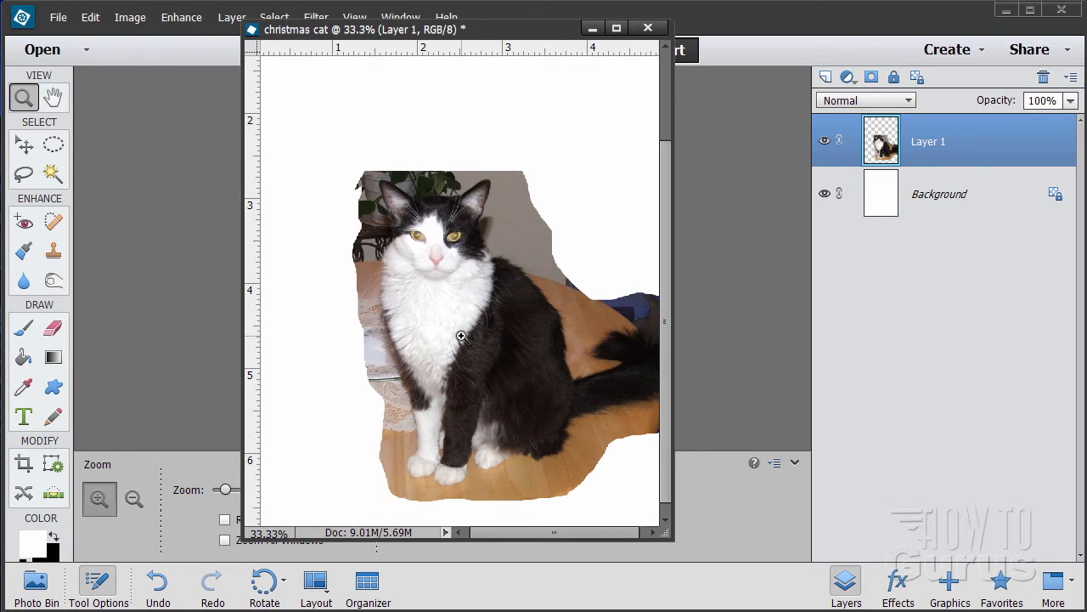
left_click(463, 339)
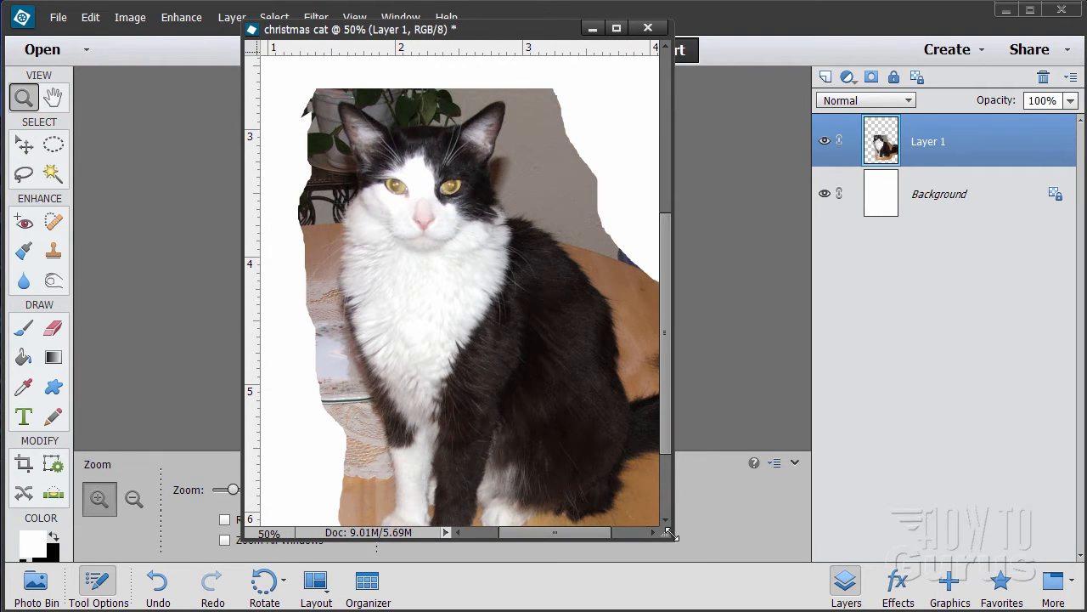
left_click_drag(669, 533, 888, 595)
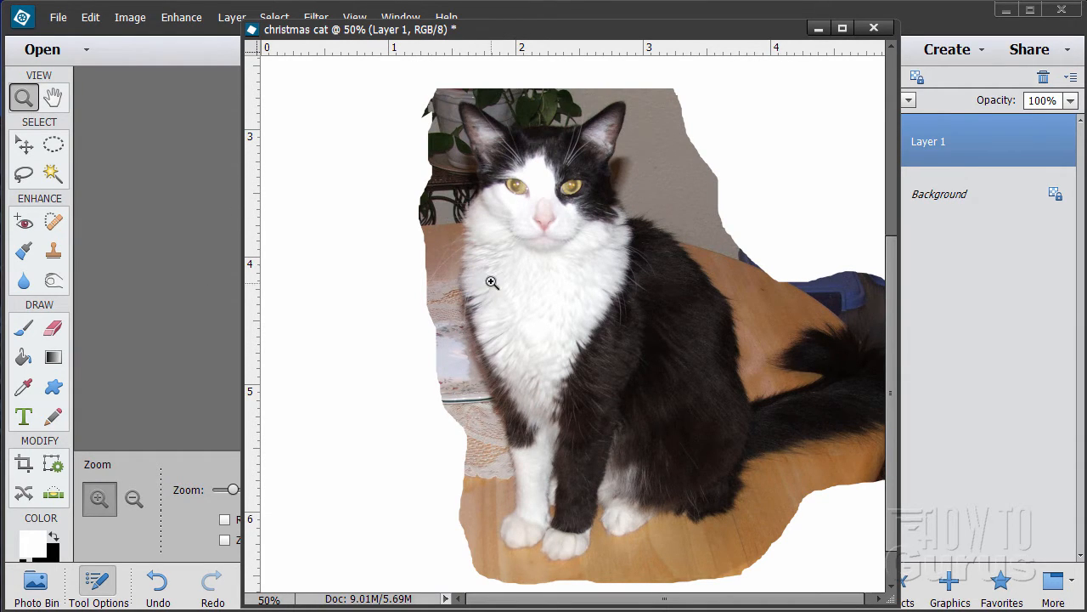
left_click(25, 146)
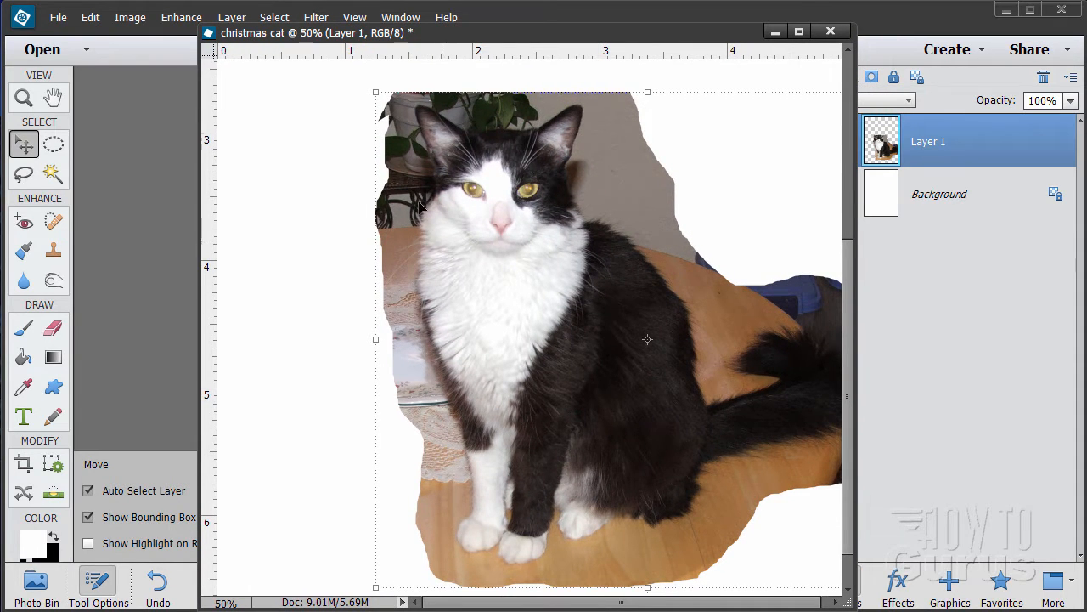
- Draw a freehand Lasso selection around the cat and its tail, just inside the edge of the pasted cutout
left_click(23, 175)
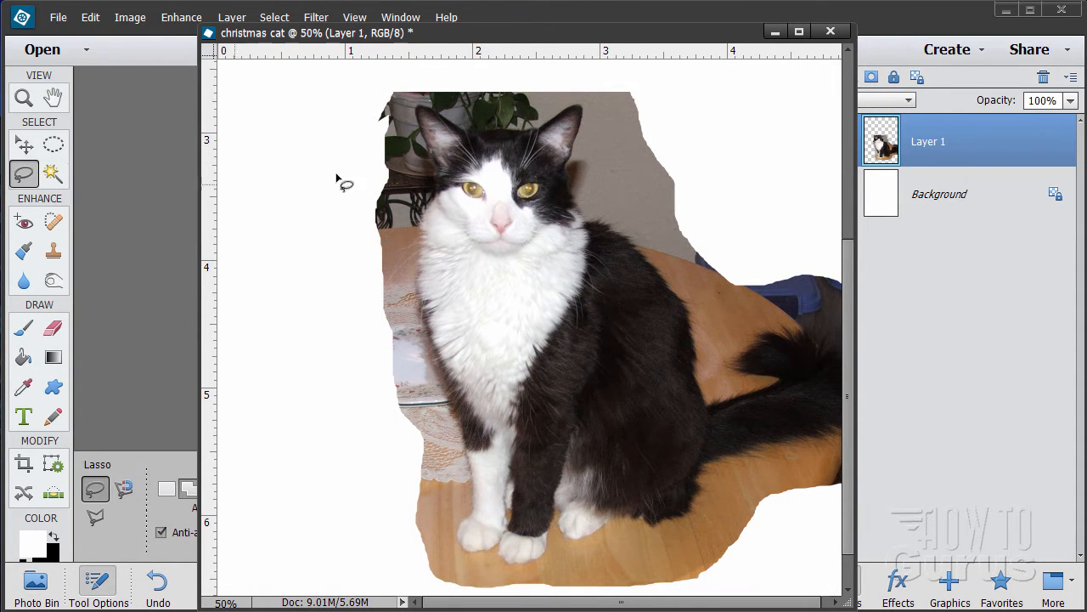
left_click_drag(404, 128, 393, 241)
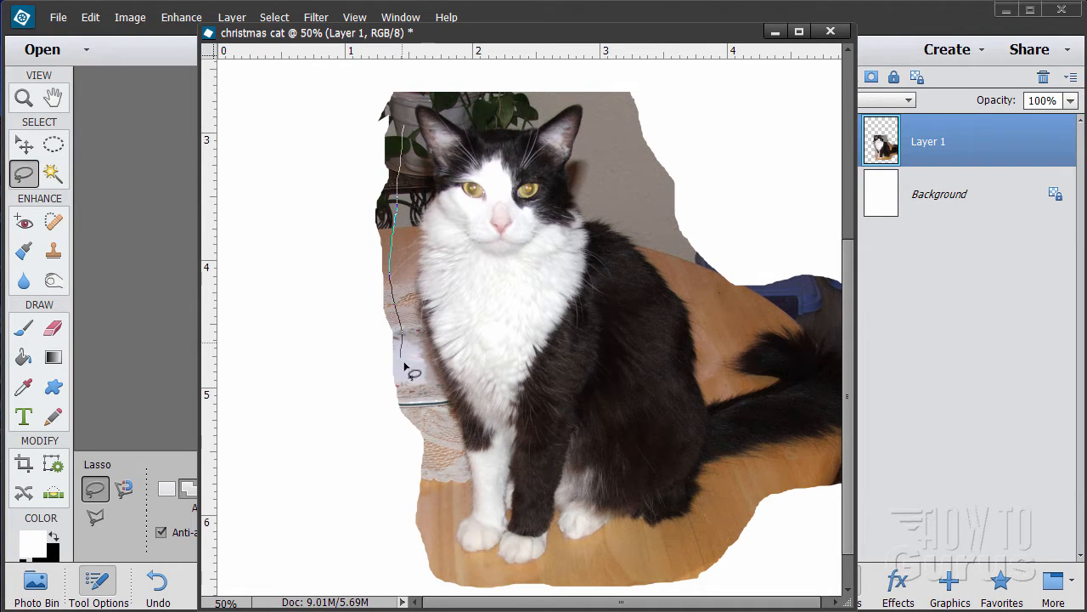
mouse_move(404, 363)
left_mouse_down()
mouse_move(430, 433)
mouse_move(430, 463)
mouse_move(414, 478)
mouse_move(435, 477)
left_mouse_up()
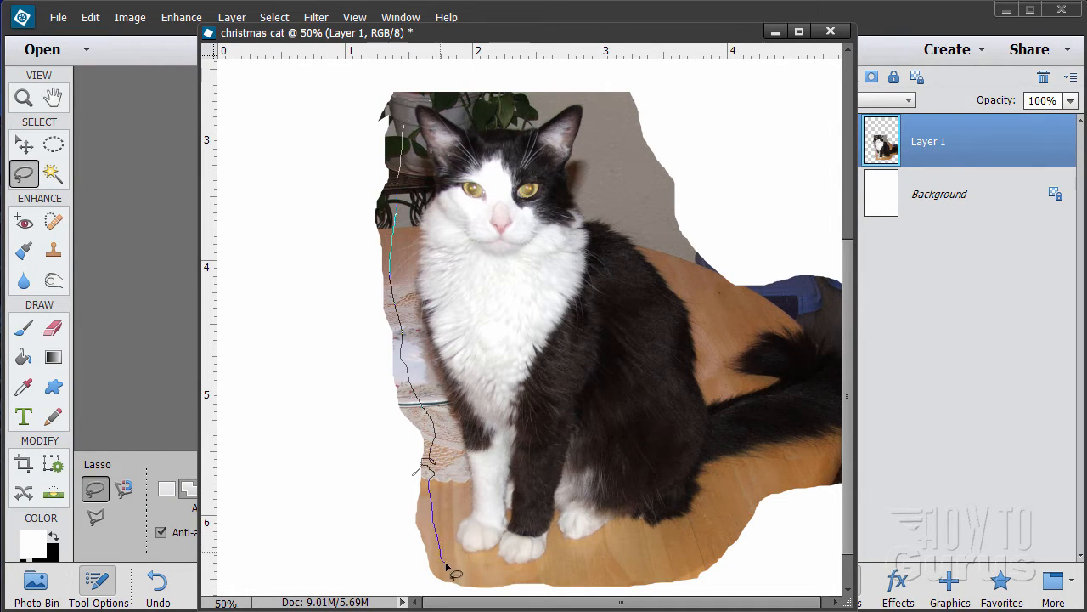
mouse_move(446, 565)
left_mouse_down()
mouse_move(672, 568)
mouse_move(741, 503)
mouse_move(796, 481)
left_mouse_up()
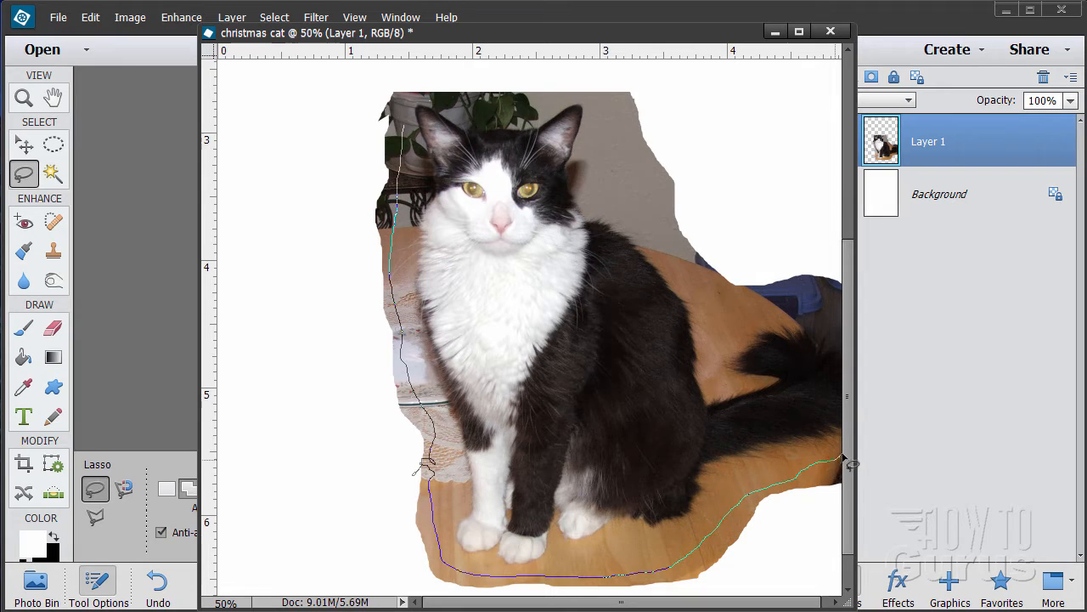
left_click_drag(855, 433, 869, 370)
mouse_move(823, 286)
left_mouse_down()
mouse_move(748, 303)
mouse_move(689, 268)
left_mouse_up()
left_click_drag(659, 192, 631, 148)
mouse_move(600, 102)
left_mouse_down()
mouse_move(436, 99)
mouse_move(410, 105)
mouse_move(412, 145)
left_mouse_up()
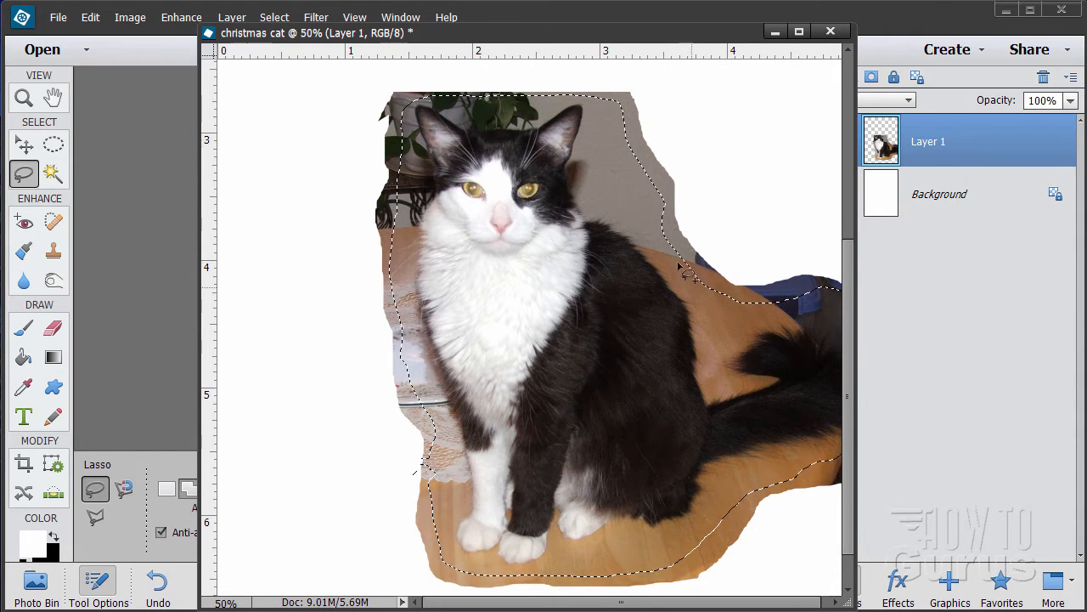
- Start Refine Edge on the cat selection, keep the Overlay view, and set the refine brush size to 70
left_click(283, 18)
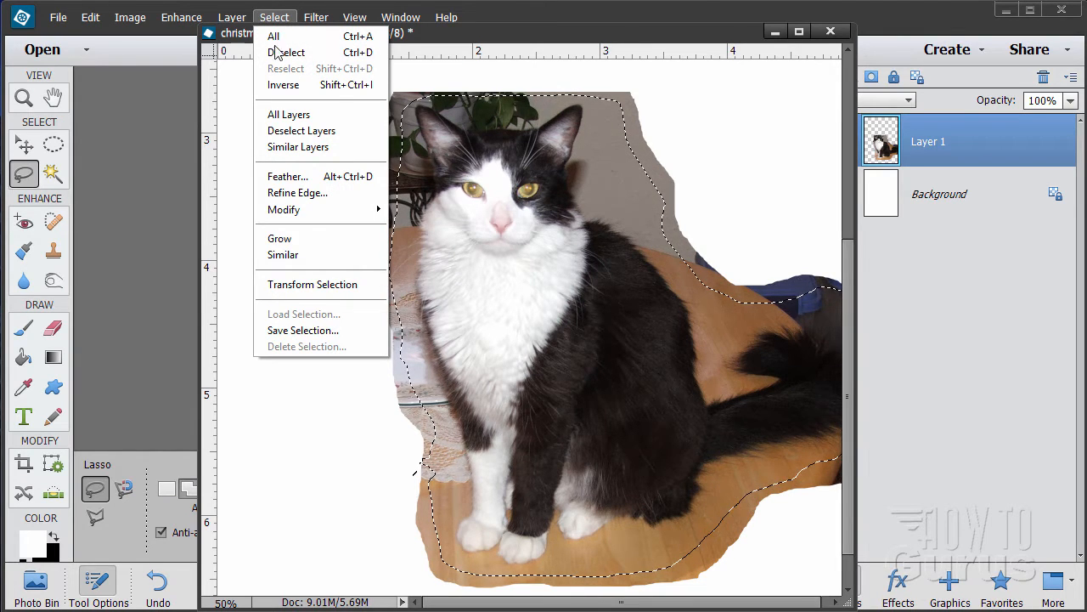
left_click(293, 193)
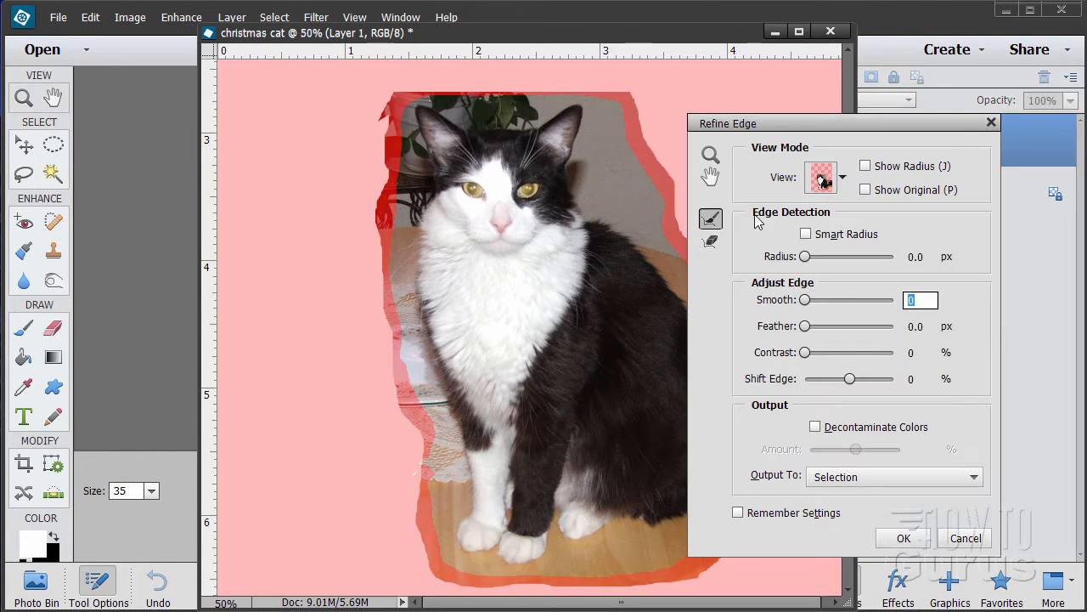
left_click(844, 180)
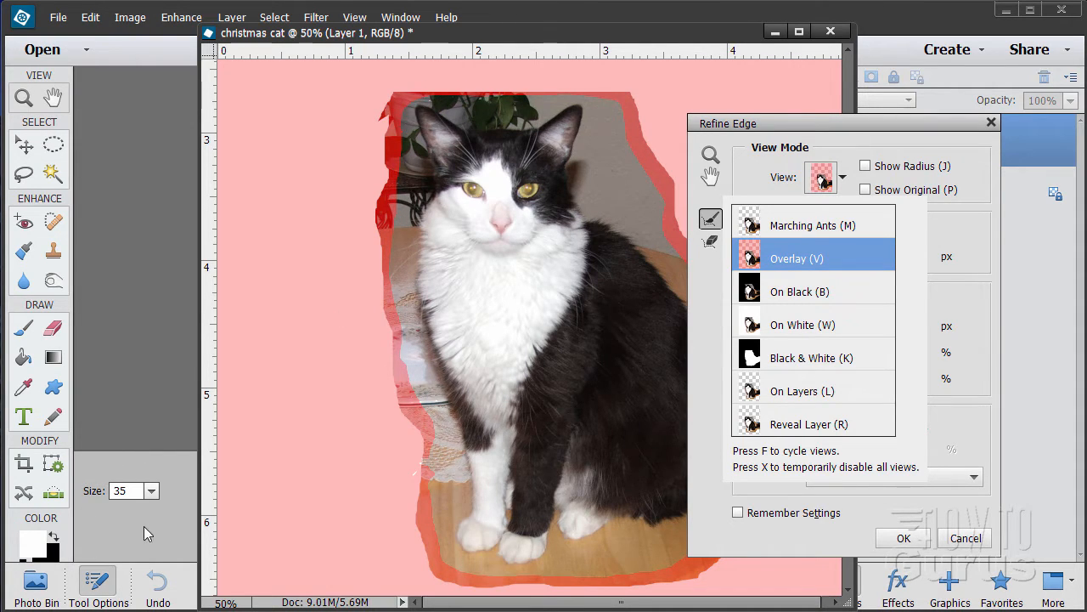
left_click(151, 492)
mouse_move(145, 509)
left_mouse_down()
mouse_move(240, 488)
mouse_move(377, 416)
left_mouse_up()
left_click_drag(167, 516, 173, 512)
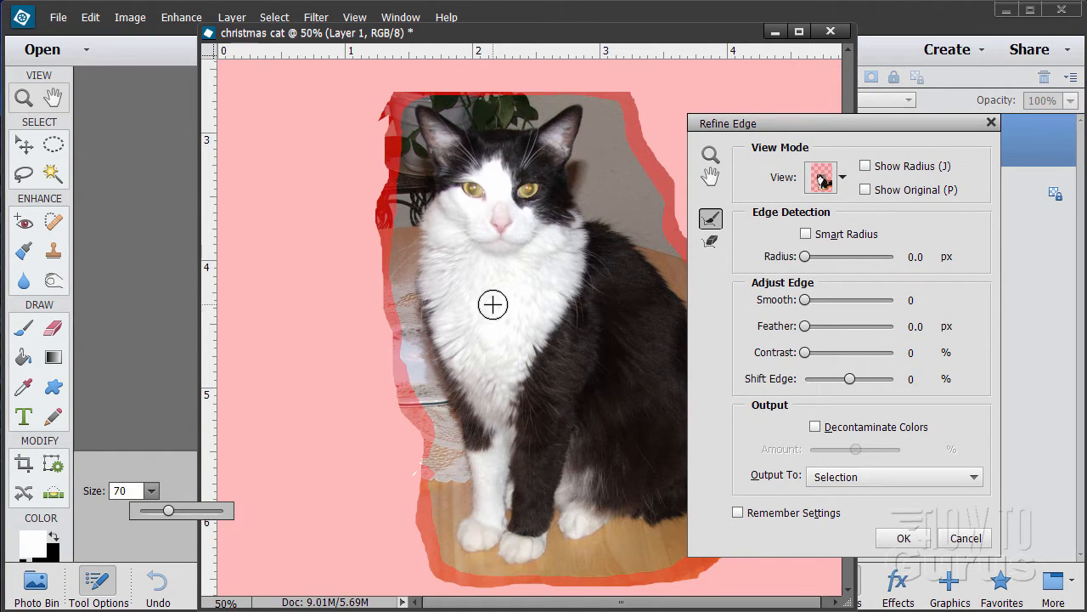
left_click(152, 494)
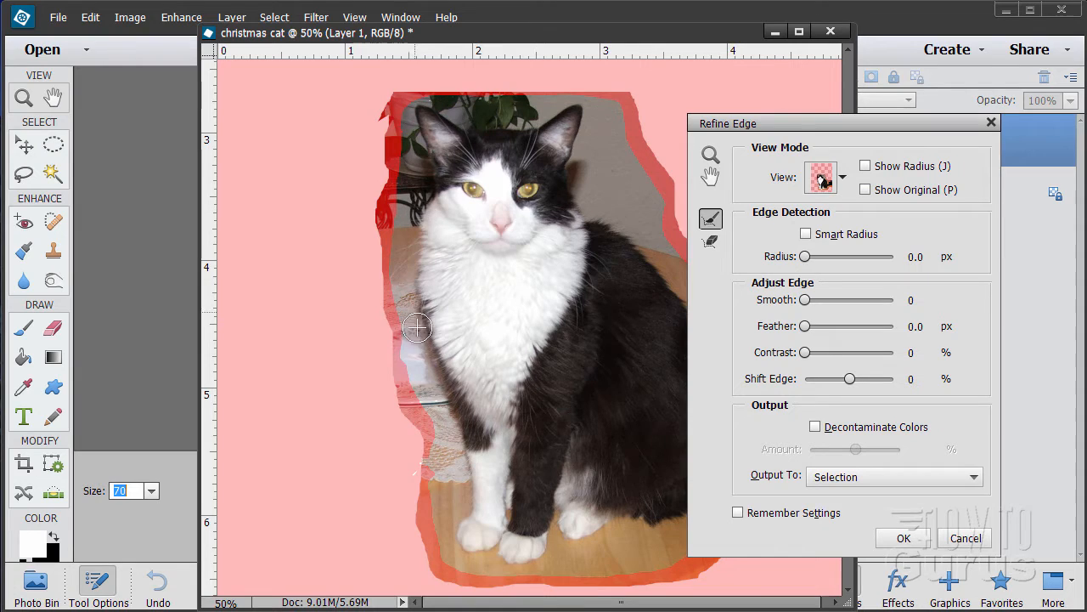
- Paint with the refine brush over the background beside the cat's chest and front leg and along the floor beneath its paws
left_click_drag(417, 327, 421, 352)
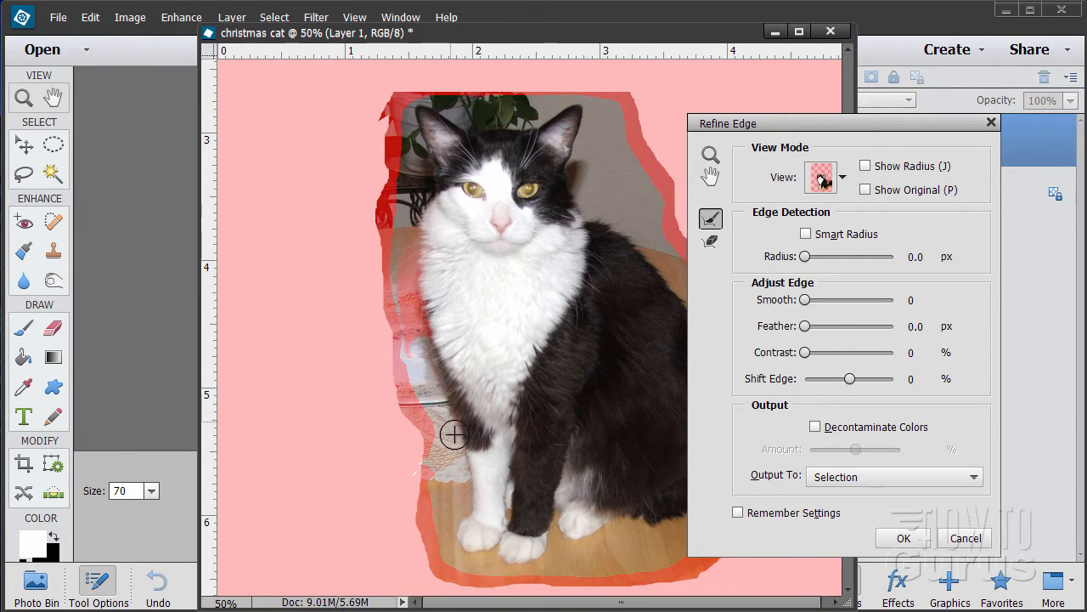
mouse_move(454, 435)
left_mouse_down()
mouse_move(518, 458)
mouse_move(478, 460)
mouse_move(426, 416)
mouse_move(411, 378)
mouse_move(401, 226)
left_mouse_up()
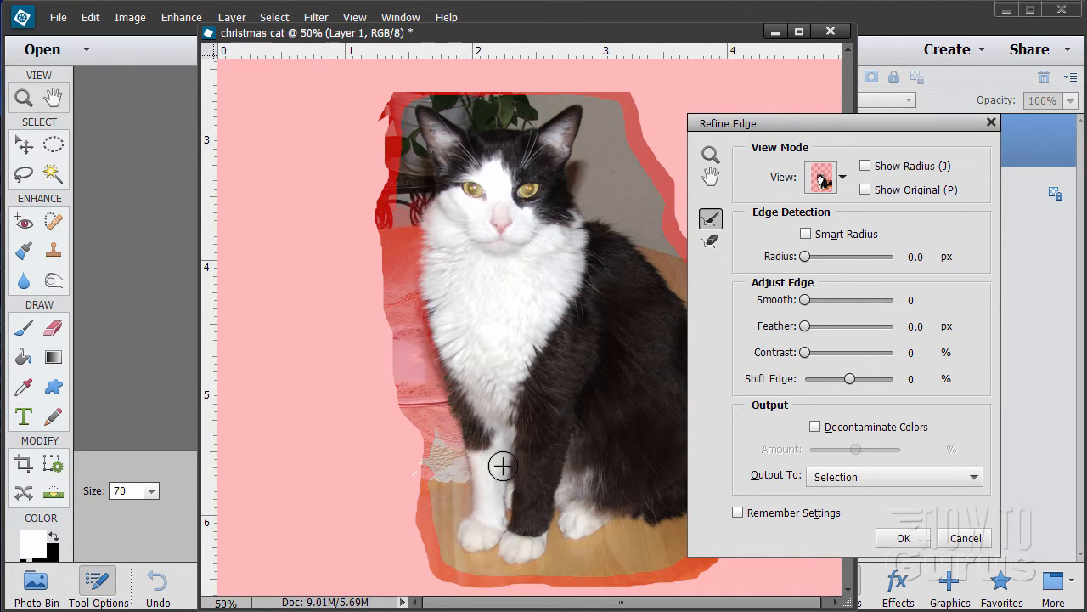
left_click_drag(445, 457, 464, 494)
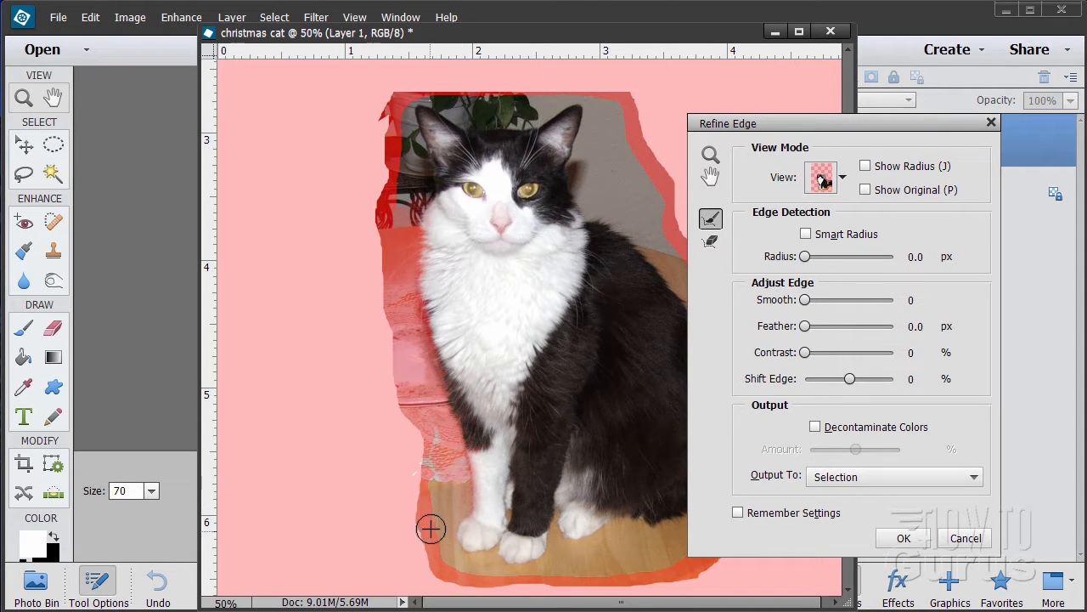
mouse_move(431, 530)
left_mouse_down()
mouse_move(434, 456)
mouse_move(436, 532)
mouse_move(450, 549)
left_mouse_up()
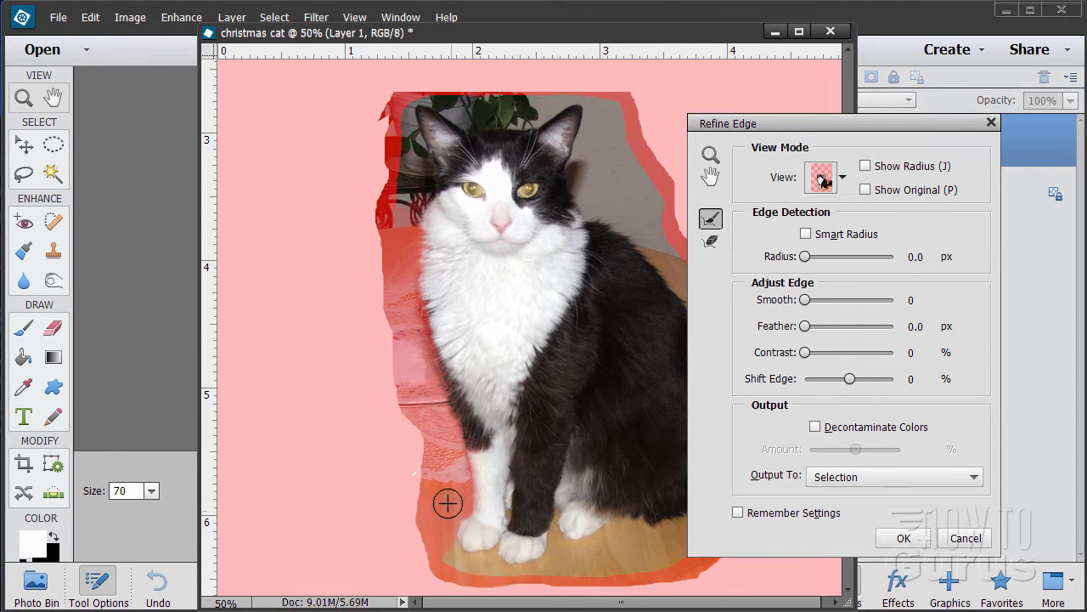
mouse_move(447, 503)
left_mouse_down()
mouse_move(482, 592)
mouse_move(456, 568)
mouse_move(498, 561)
mouse_move(508, 588)
mouse_move(494, 575)
mouse_move(605, 574)
mouse_move(556, 561)
mouse_move(558, 541)
mouse_move(578, 580)
mouse_move(565, 544)
mouse_move(593, 545)
mouse_move(613, 530)
mouse_move(610, 553)
mouse_move(573, 582)
mouse_move(570, 567)
mouse_move(649, 564)
mouse_move(633, 576)
mouse_move(611, 546)
mouse_move(635, 521)
mouse_move(658, 531)
mouse_move(623, 561)
left_mouse_up()
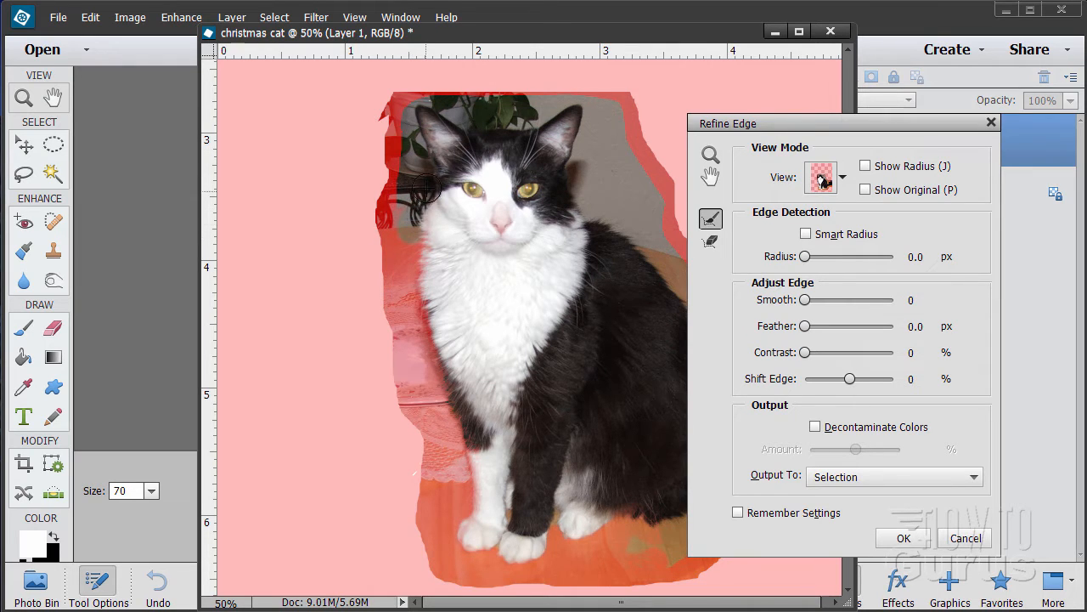
- Brush the refinement around the cat's head and ears and down its back, moving the Refine Edge dialog off the image
mouse_move(426, 159)
left_mouse_down()
mouse_move(412, 126)
mouse_move(387, 194)
mouse_move(403, 181)
mouse_move(410, 103)
mouse_move(424, 99)
mouse_move(469, 120)
mouse_move(547, 97)
mouse_move(480, 122)
mouse_move(521, 121)
mouse_move(552, 140)
mouse_move(524, 124)
mouse_move(562, 99)
mouse_move(652, 107)
mouse_move(577, 99)
mouse_move(588, 109)
mouse_move(574, 163)
mouse_move(641, 186)
mouse_move(609, 164)
mouse_move(596, 123)
mouse_move(575, 164)
mouse_move(576, 195)
mouse_move(628, 192)
mouse_move(588, 214)
mouse_move(623, 227)
mouse_move(652, 261)
mouse_move(645, 235)
mouse_move(603, 211)
mouse_move(663, 251)
mouse_move(649, 264)
mouse_move(658, 257)
mouse_move(606, 217)
mouse_move(658, 248)
mouse_move(669, 286)
mouse_move(655, 255)
mouse_move(671, 277)
left_mouse_up()
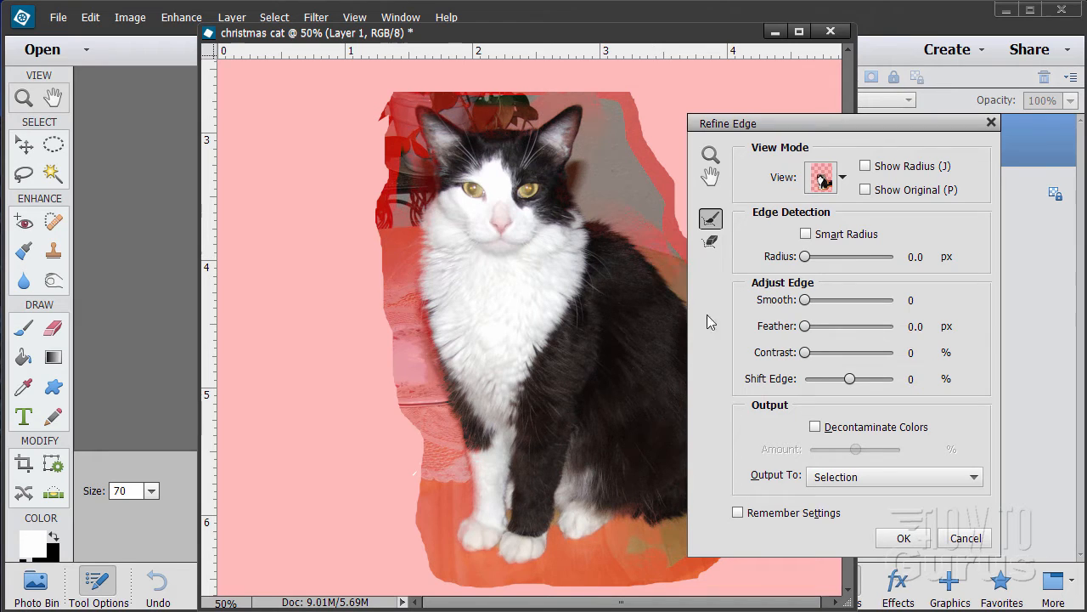
left_click_drag(764, 125, 918, 122)
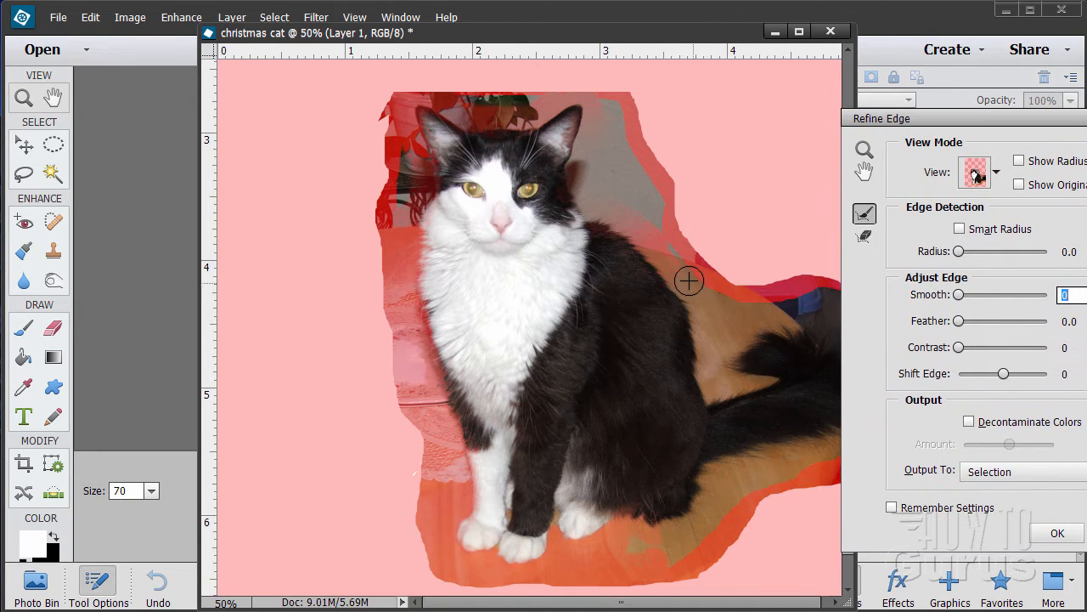
left_click_drag(729, 356, 701, 304)
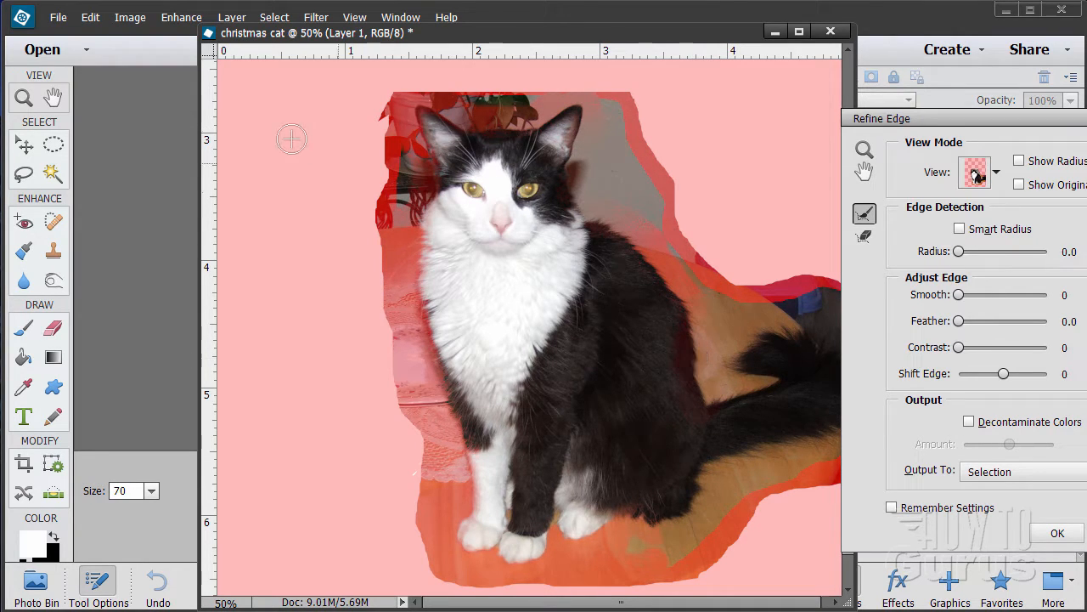
left_click(92, 17)
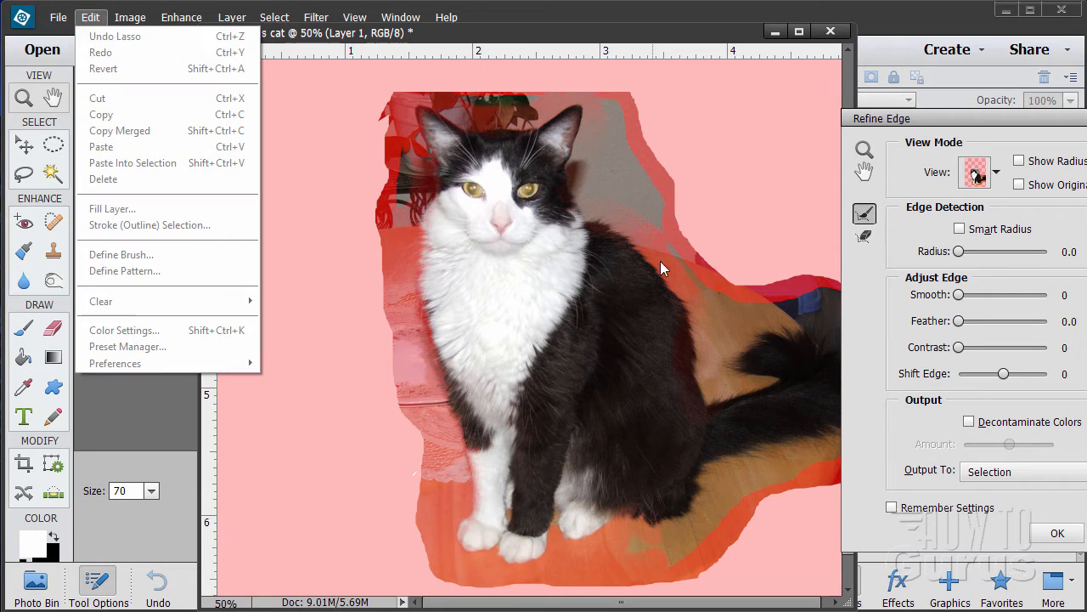
left_click(706, 386)
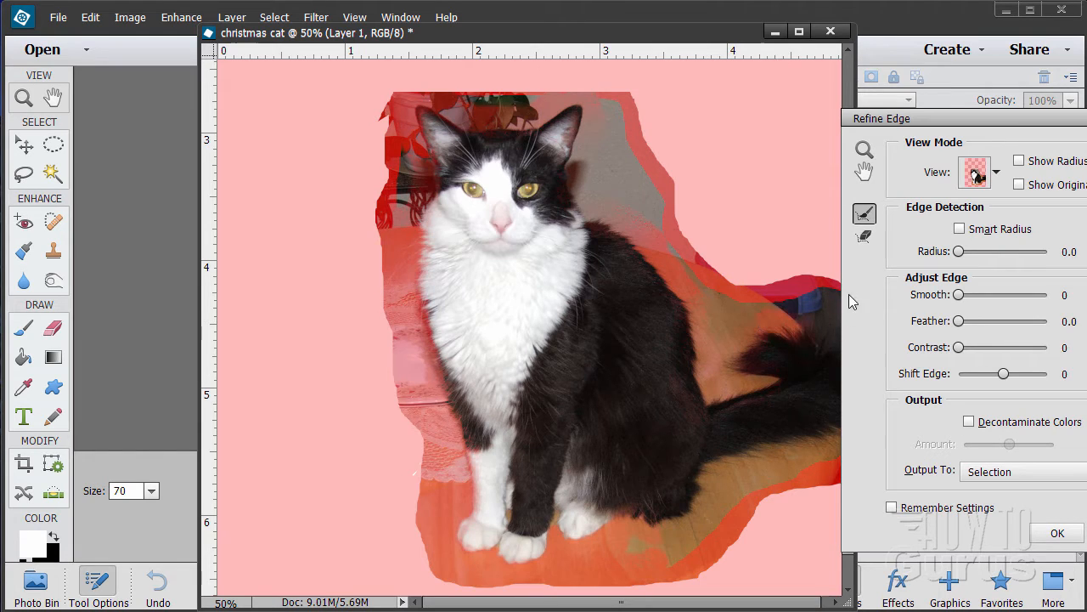
- Clear the dialog from the tail area and brush out the background around the tail, the floor and the remaining unmasked patches
left_click_drag(911, 117, 1009, 126)
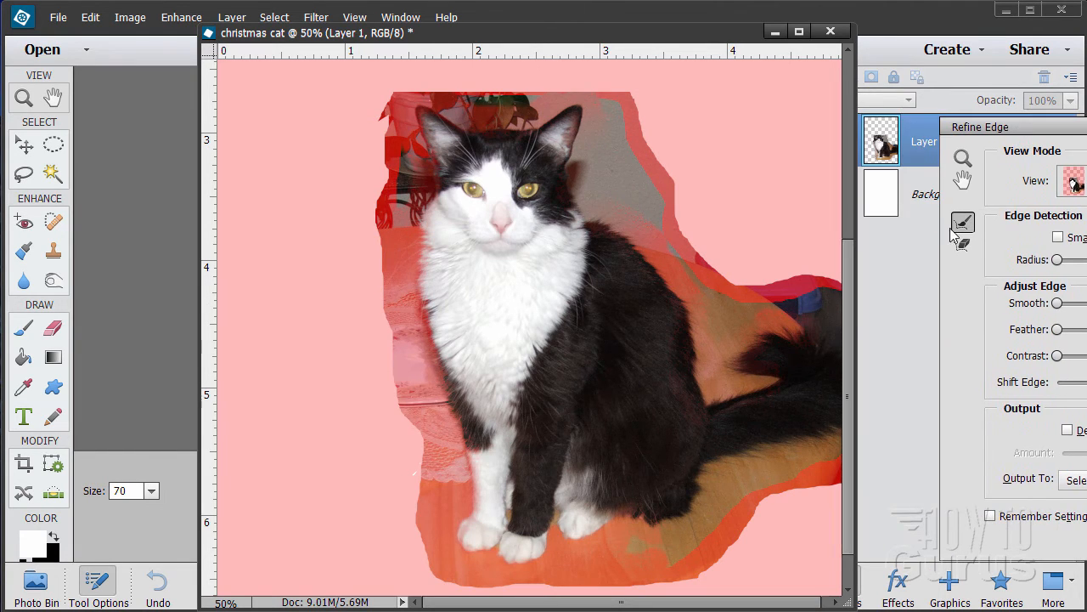
left_click_drag(795, 603, 807, 603)
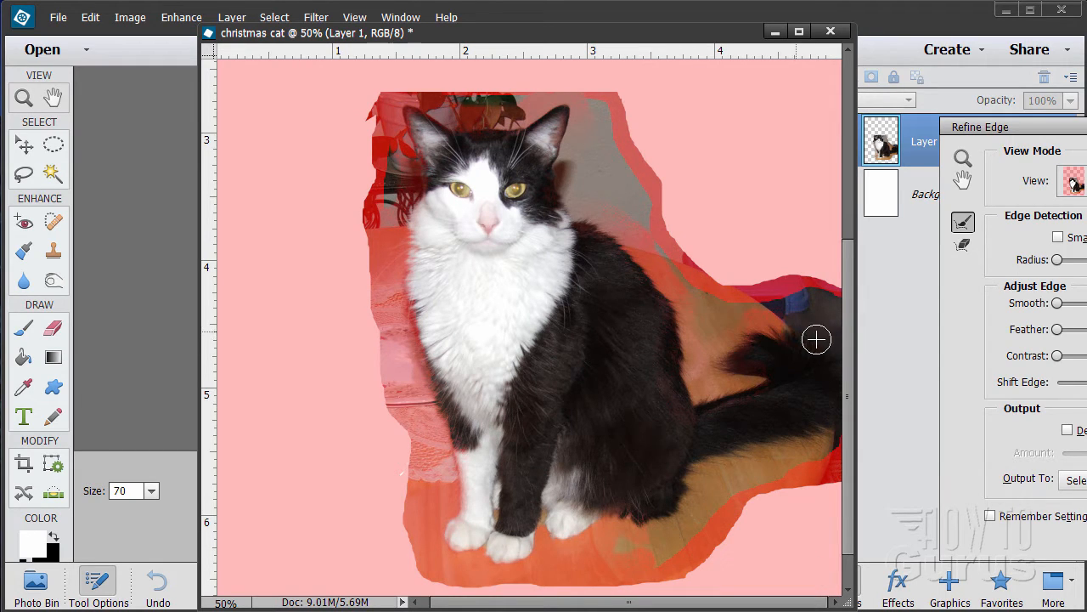
left_click_drag(829, 433, 753, 459)
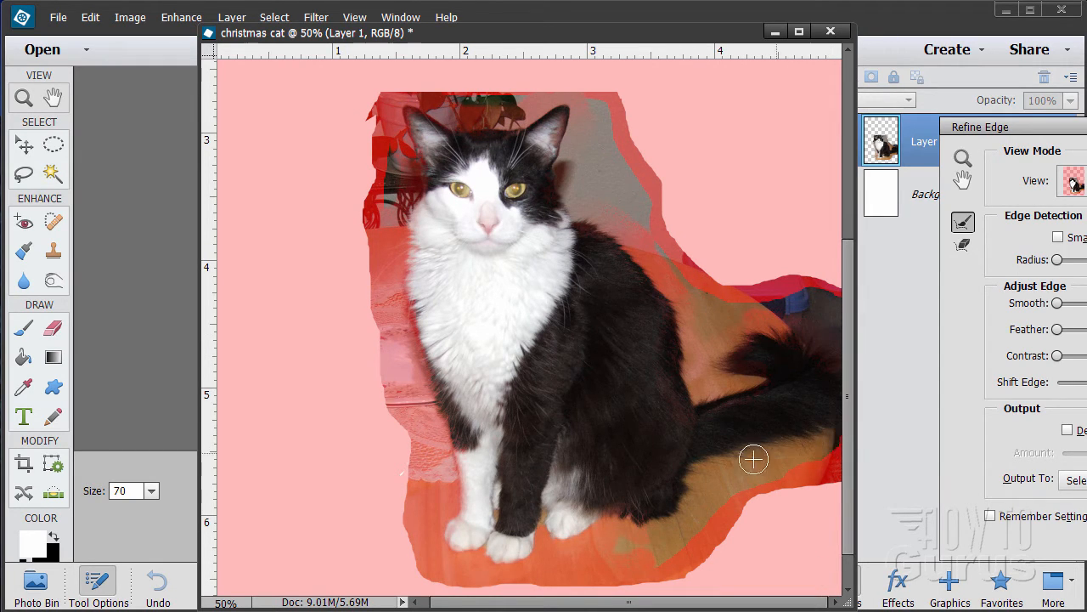
mouse_move(832, 454)
left_mouse_down()
mouse_move(753, 499)
mouse_move(790, 518)
mouse_move(771, 470)
mouse_move(735, 464)
mouse_move(695, 485)
mouse_move(758, 523)
mouse_move(702, 481)
mouse_move(646, 546)
mouse_move(735, 533)
mouse_move(703, 523)
mouse_move(626, 546)
left_mouse_up()
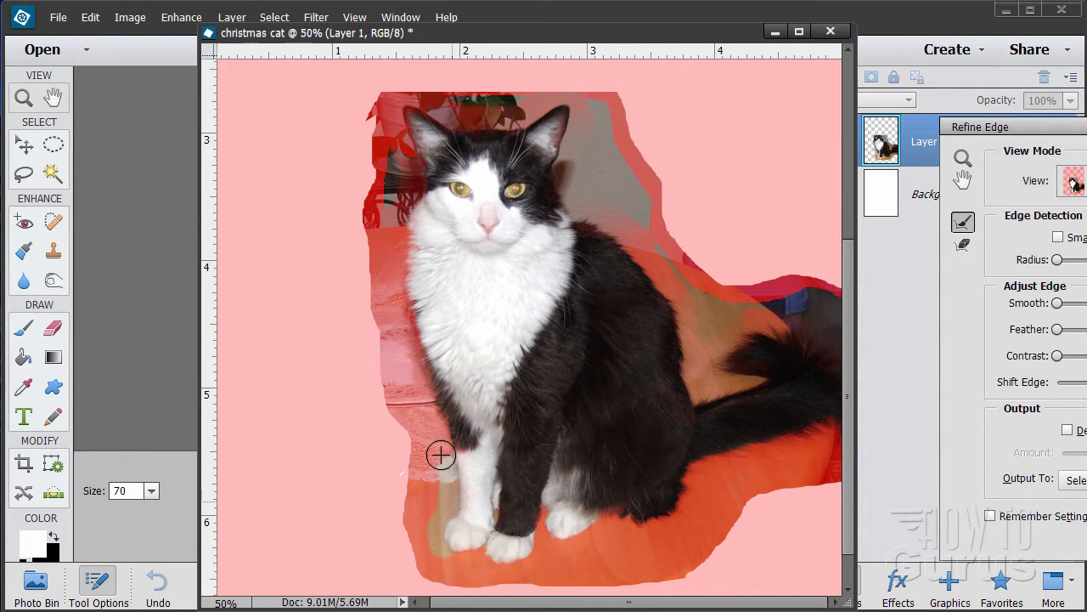
mouse_move(441, 456)
left_mouse_down()
mouse_move(424, 388)
mouse_move(403, 401)
mouse_move(421, 418)
mouse_move(400, 281)
mouse_move(370, 301)
mouse_move(393, 278)
mouse_move(395, 227)
mouse_move(367, 212)
mouse_move(660, 177)
mouse_move(538, 212)
mouse_move(406, 200)
mouse_move(388, 217)
mouse_move(392, 173)
mouse_move(394, 272)
mouse_move(399, 164)
mouse_move(365, 211)
mouse_move(359, 233)
mouse_move(387, 162)
mouse_move(468, 124)
mouse_move(445, 108)
mouse_move(495, 129)
mouse_move(483, 110)
mouse_move(554, 107)
mouse_move(527, 95)
mouse_move(495, 115)
mouse_move(460, 112)
mouse_move(541, 146)
mouse_move(518, 110)
mouse_move(596, 113)
mouse_move(641, 221)
mouse_move(628, 155)
mouse_move(598, 112)
mouse_move(618, 127)
mouse_move(637, 234)
mouse_move(617, 171)
mouse_move(668, 253)
mouse_move(603, 143)
mouse_move(631, 215)
mouse_move(587, 157)
mouse_move(600, 196)
mouse_move(628, 220)
mouse_move(582, 176)
mouse_move(597, 203)
mouse_move(669, 261)
mouse_move(594, 203)
mouse_move(697, 309)
mouse_move(657, 247)
mouse_move(718, 349)
mouse_move(707, 303)
mouse_move(723, 347)
mouse_move(719, 318)
mouse_move(808, 303)
mouse_move(818, 321)
mouse_move(811, 299)
mouse_move(824, 320)
left_mouse_up()
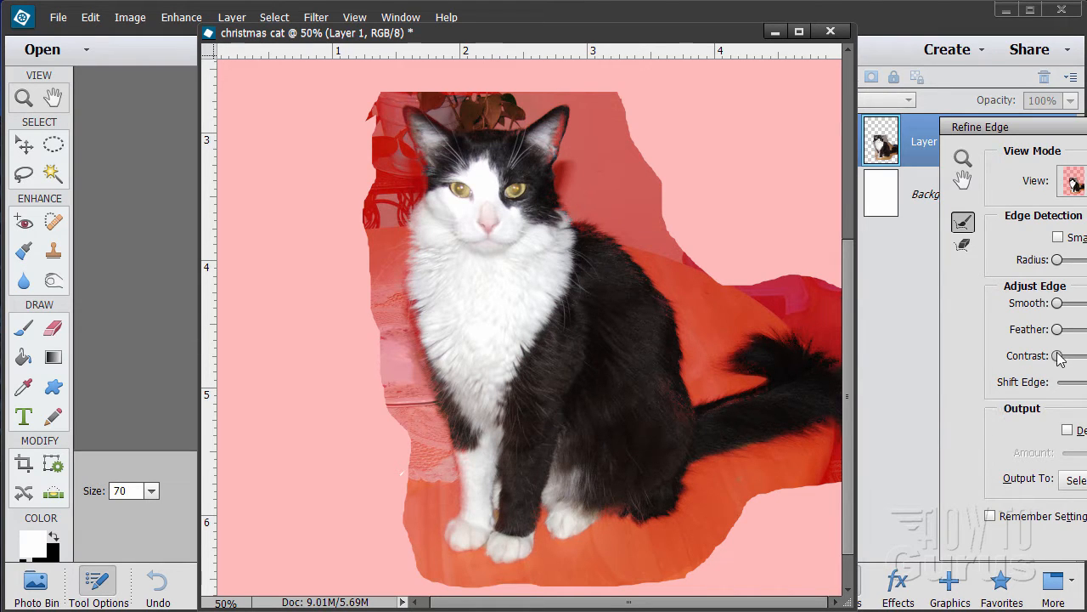
- Raise the Contrast of the refined selection edge to 24%
left_click_drag(1057, 356, 1070, 357)
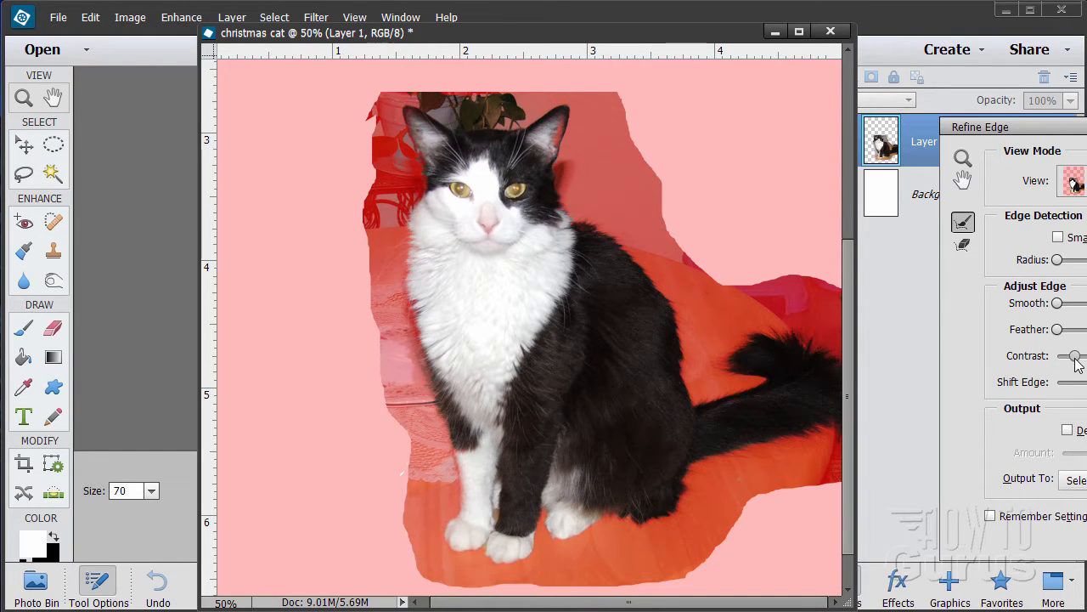
mouse_move(1074, 356)
left_mouse_down()
mouse_move(1061, 357)
mouse_move(1073, 358)
left_mouse_up()
left_click_drag(1072, 356, 1078, 357)
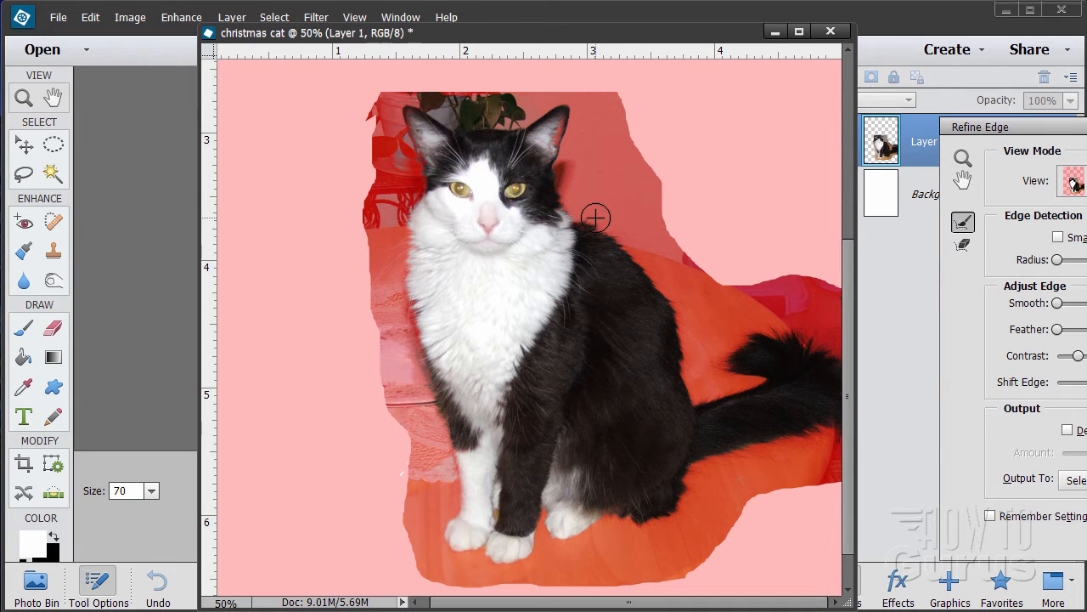
- Bring the Refine Edge dialog fully into view and output the result as a New Layer with Layer Mask
left_click(1075, 480)
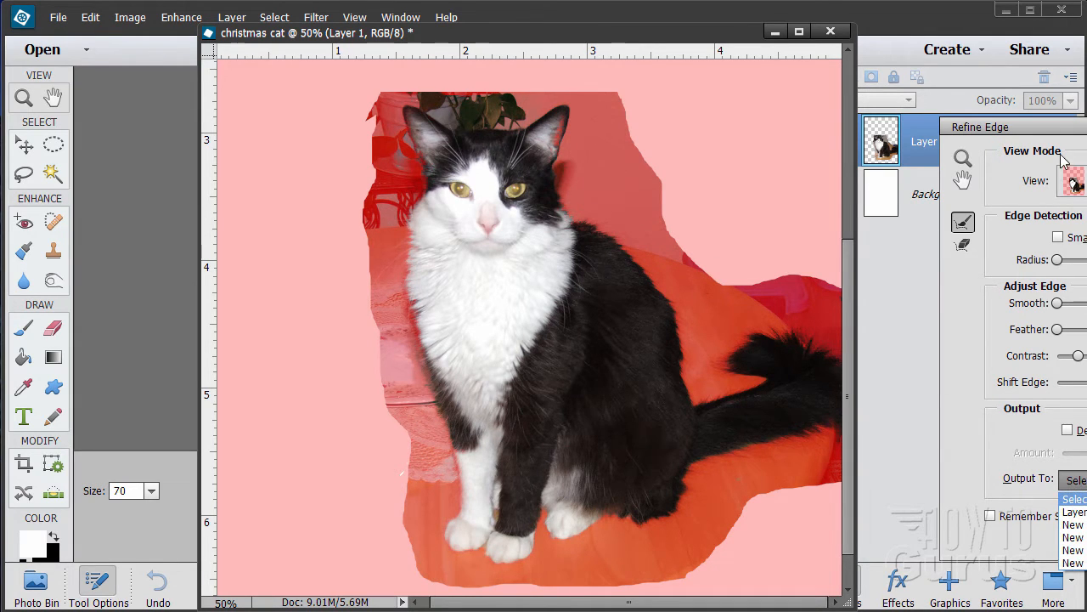
left_click(1010, 128)
left_click_drag(990, 134, 786, 110)
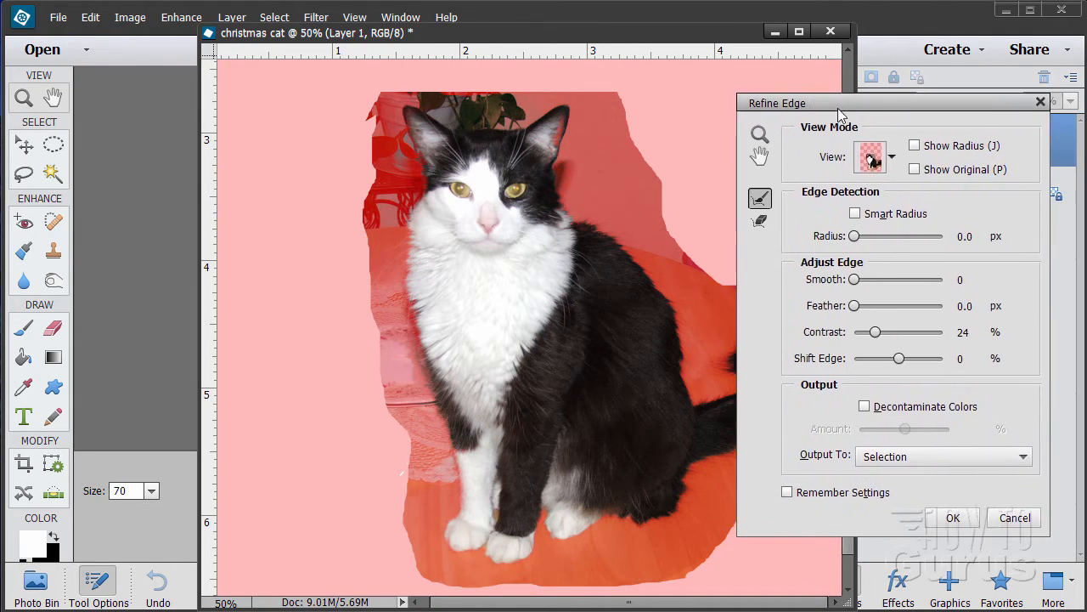
left_click(931, 458)
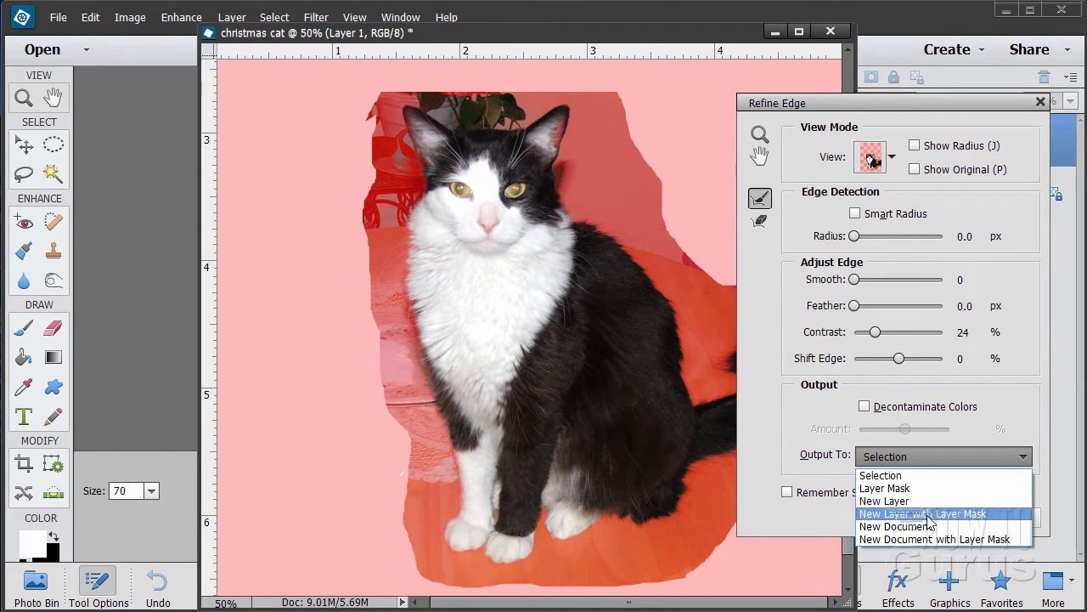
left_click(926, 514)
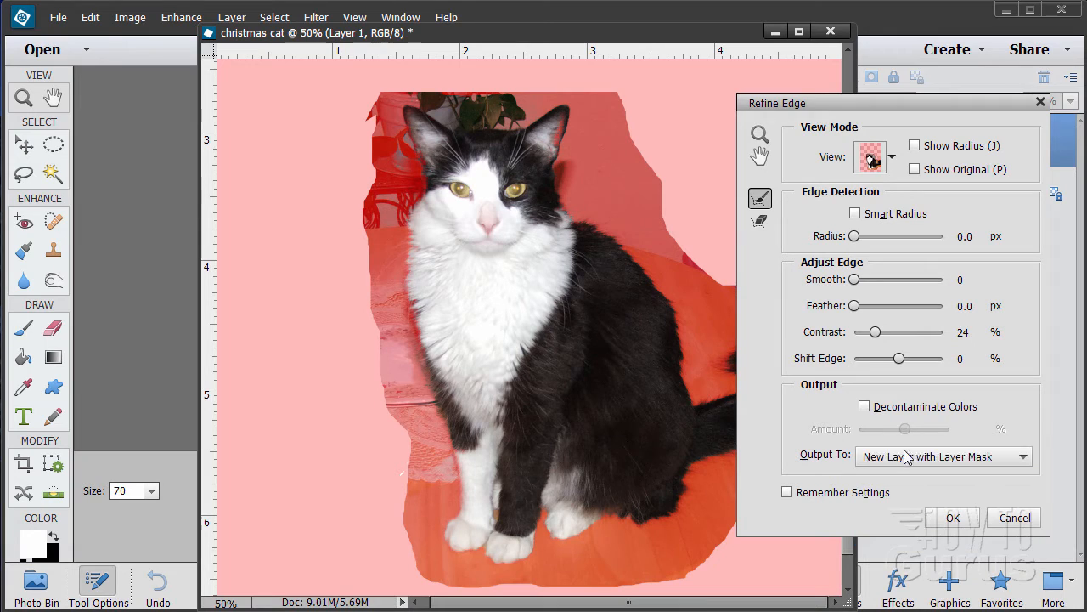
left_click(952, 518)
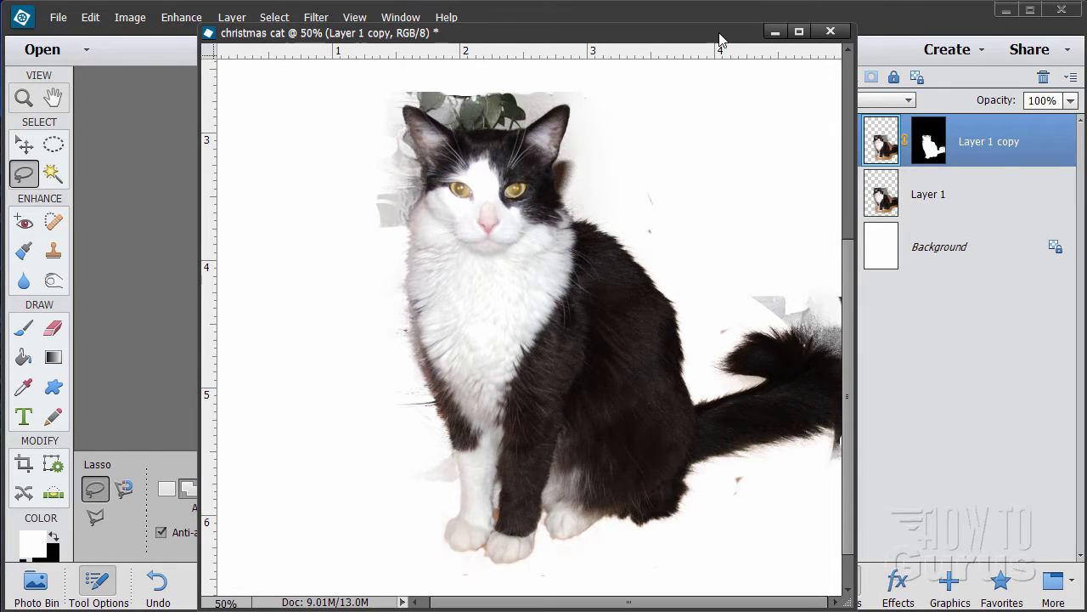
- Target the layer mask of Layer 1 copy, choose the Brush tool and dock the floating document window
left_click_drag(720, 34, 603, 34)
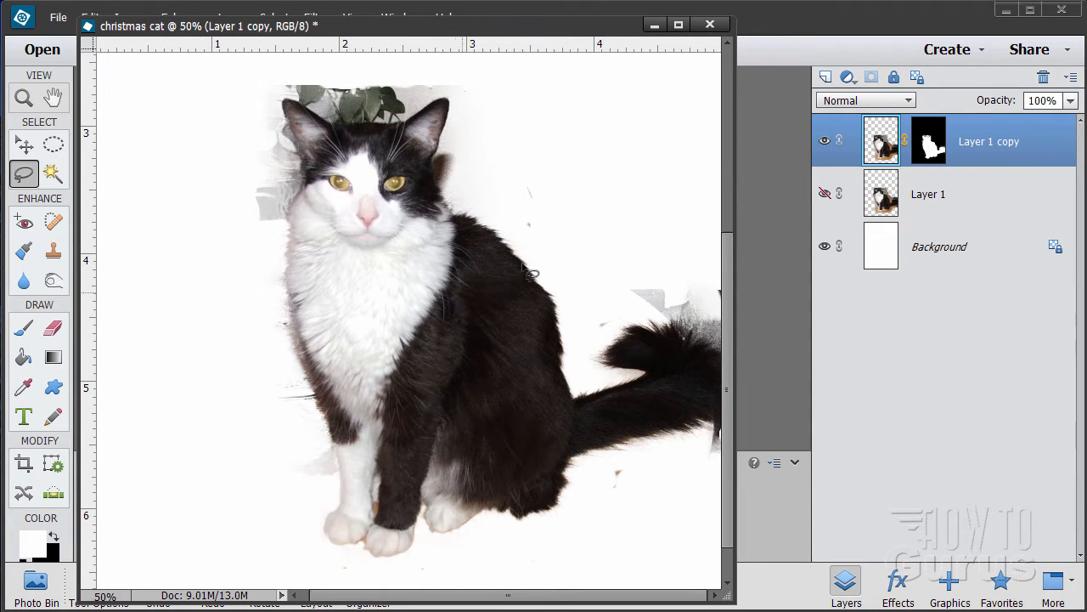
left_click(930, 143)
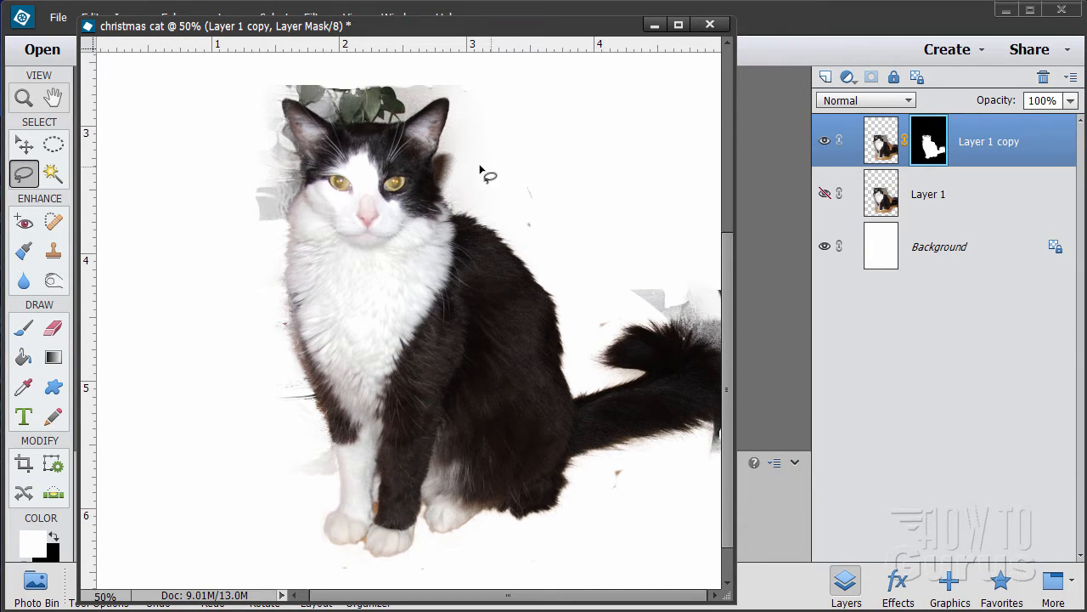
left_click(824, 194)
left_click_drag(393, 36, 452, 33)
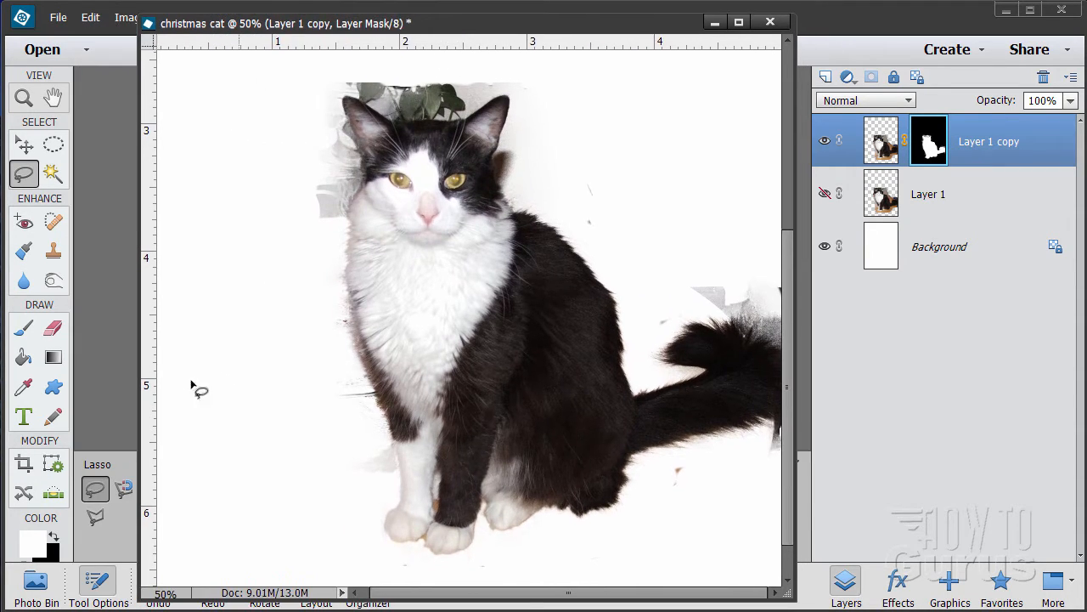
left_click(33, 331)
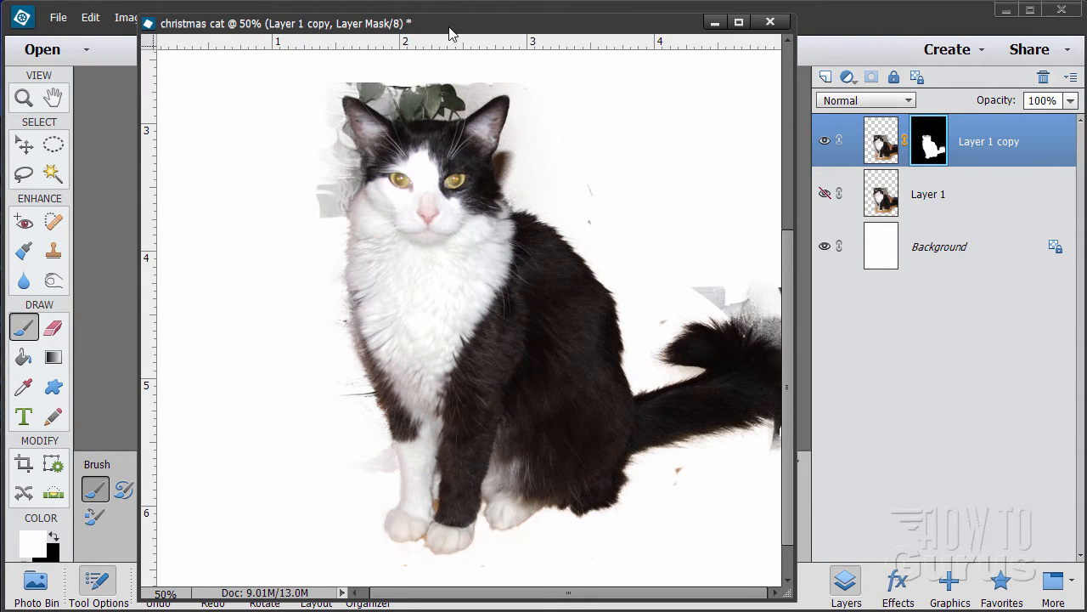
mouse_move(450, 26)
left_mouse_down()
mouse_move(497, 30)
mouse_move(430, 83)
mouse_move(428, 72)
left_mouse_up()
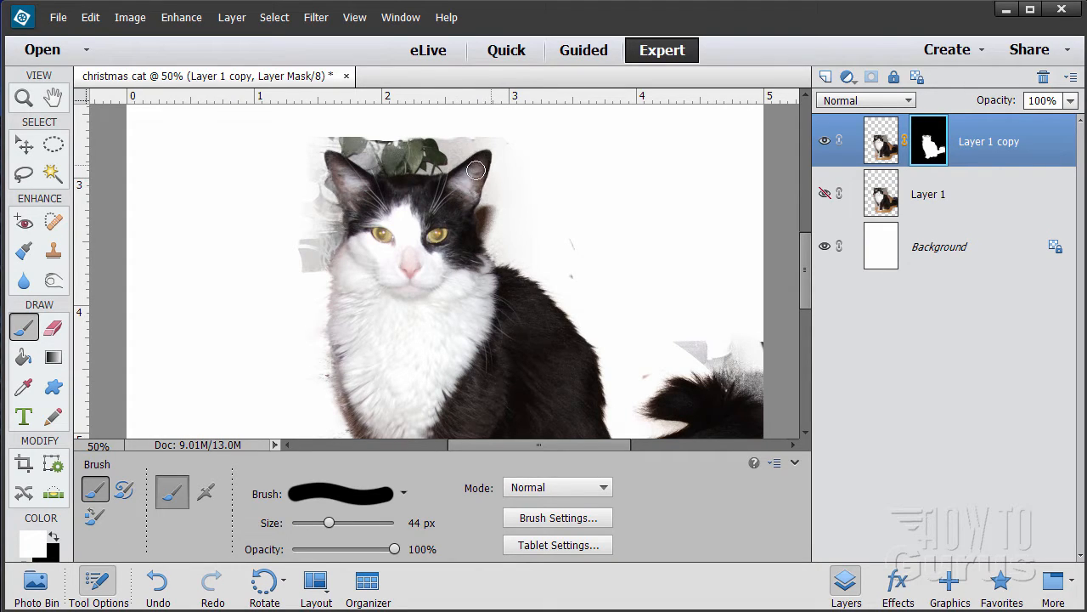
- Paint white on the mask with the 44 px brush inside the cat's ear and chest edge, and inspect the body and legs
left_click_drag(476, 170, 474, 190)
left_click_drag(346, 295, 349, 400)
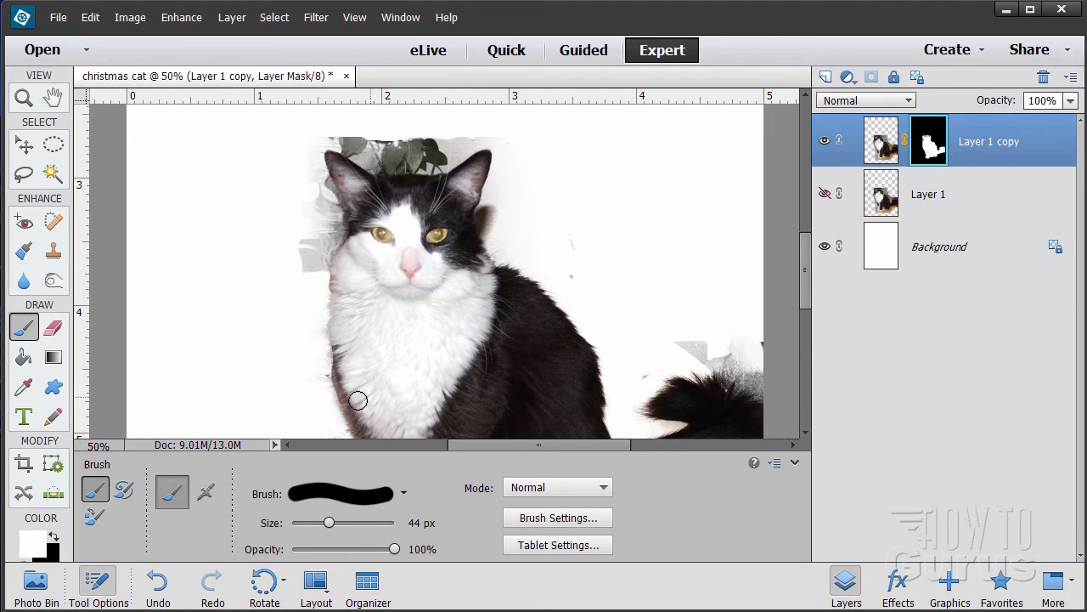
scroll(433, 357, "down", 5)
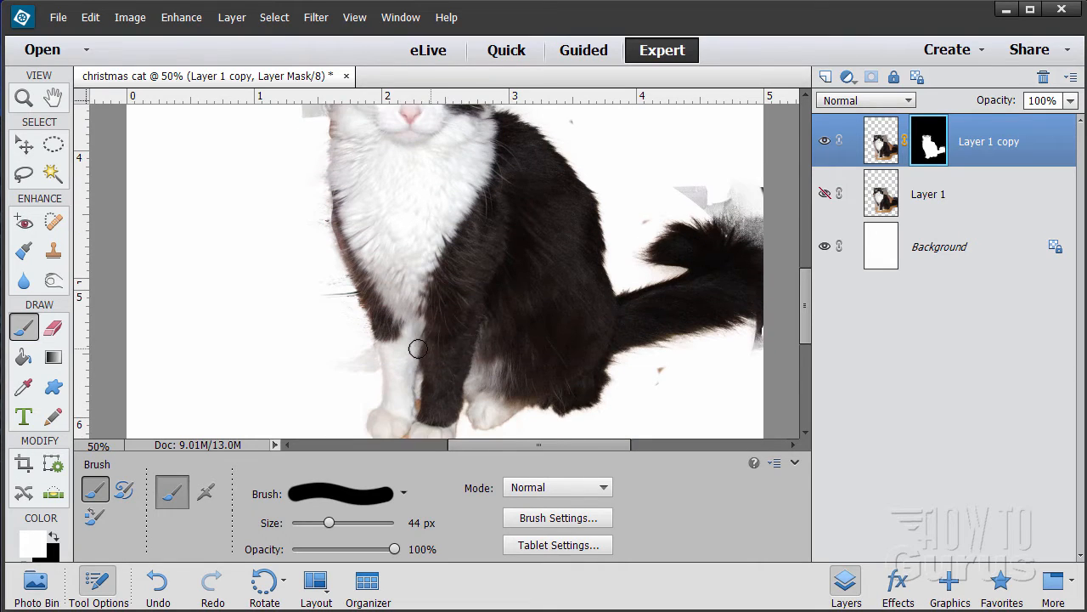
scroll(417, 348, "down", 2)
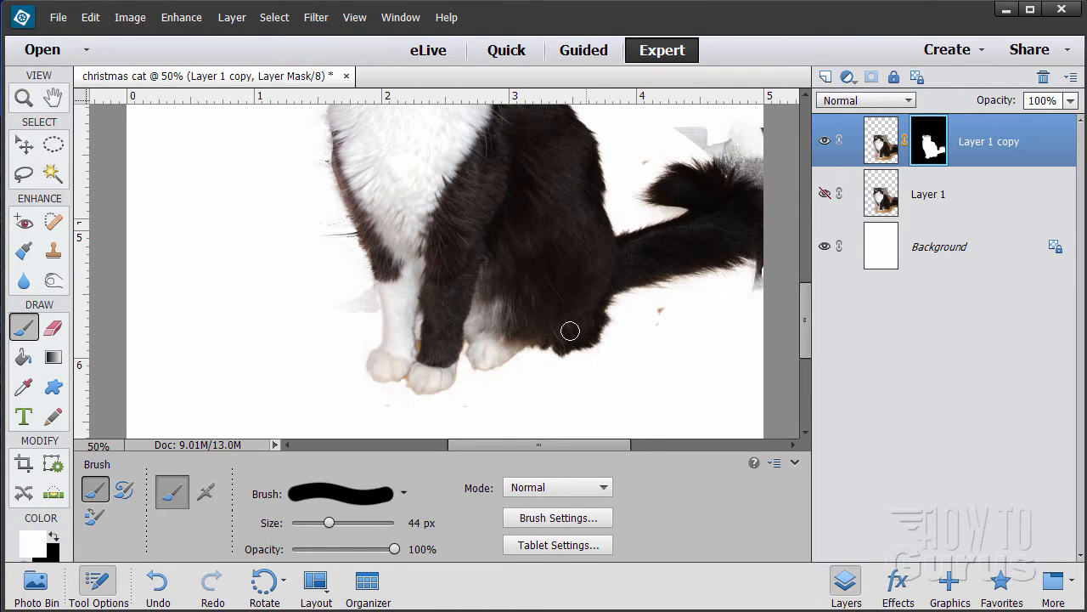
scroll(463, 255, "up", 6)
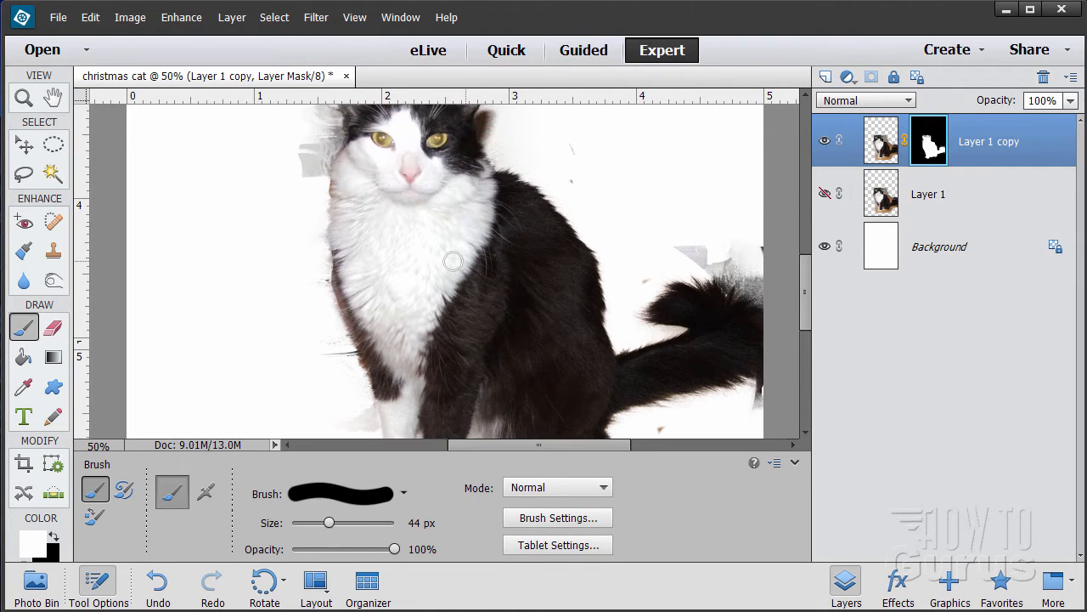
scroll(452, 261, "up", 1)
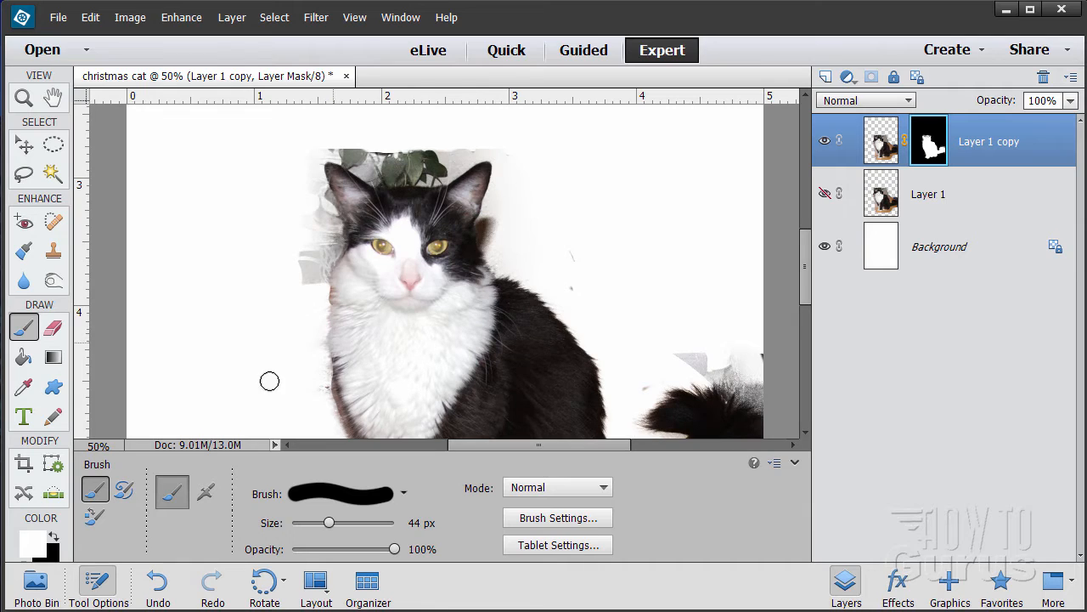
- Make black the foreground color, choose the soft 27 px default brush and enlarge it to 75 px
left_click(53, 538)
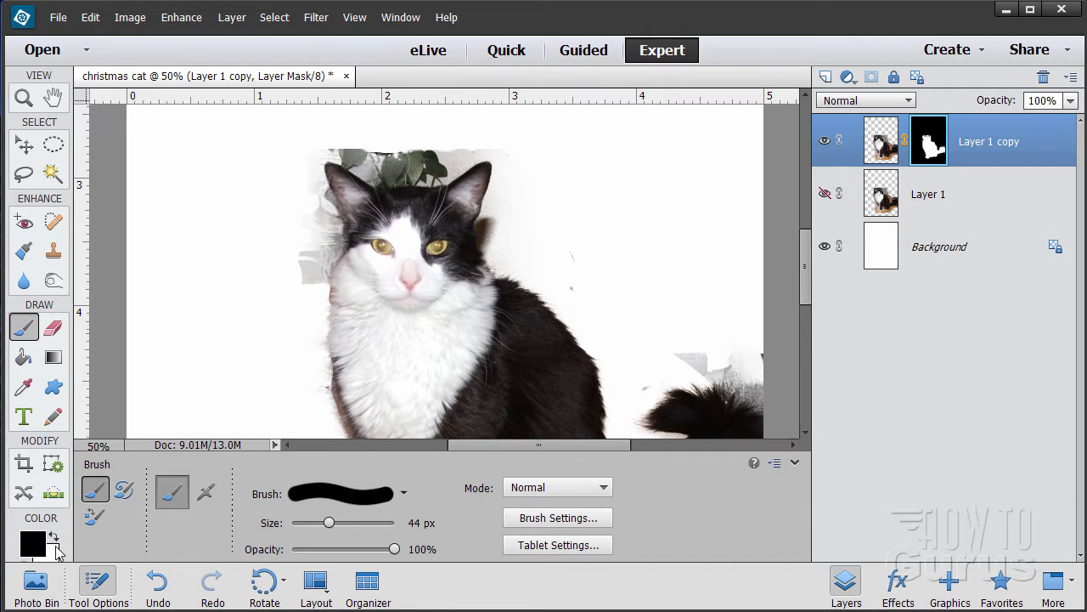
left_click(403, 494)
left_click(315, 585)
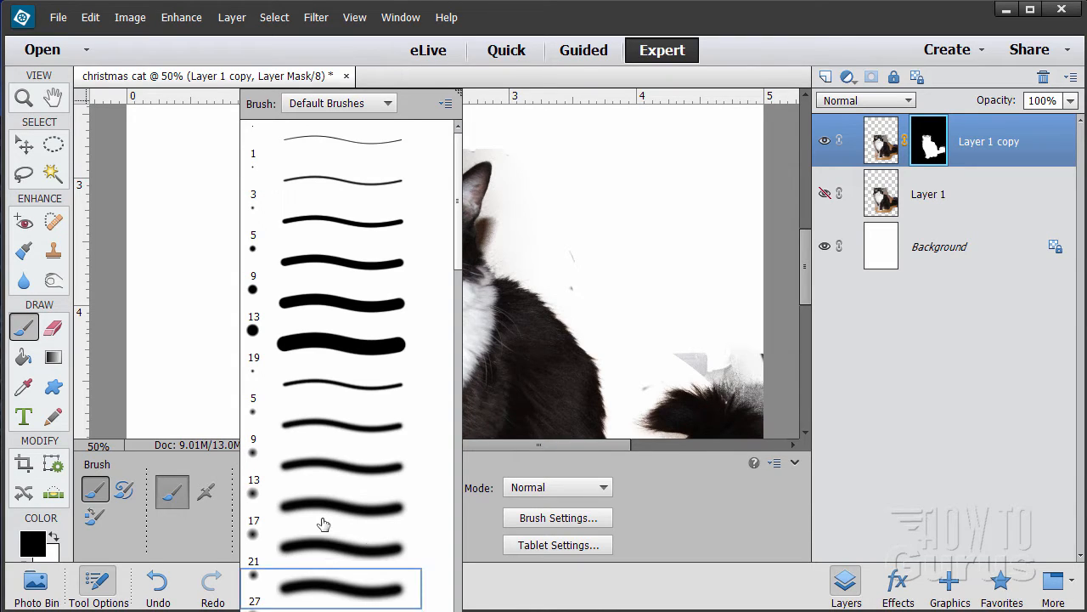
double_click(326, 588)
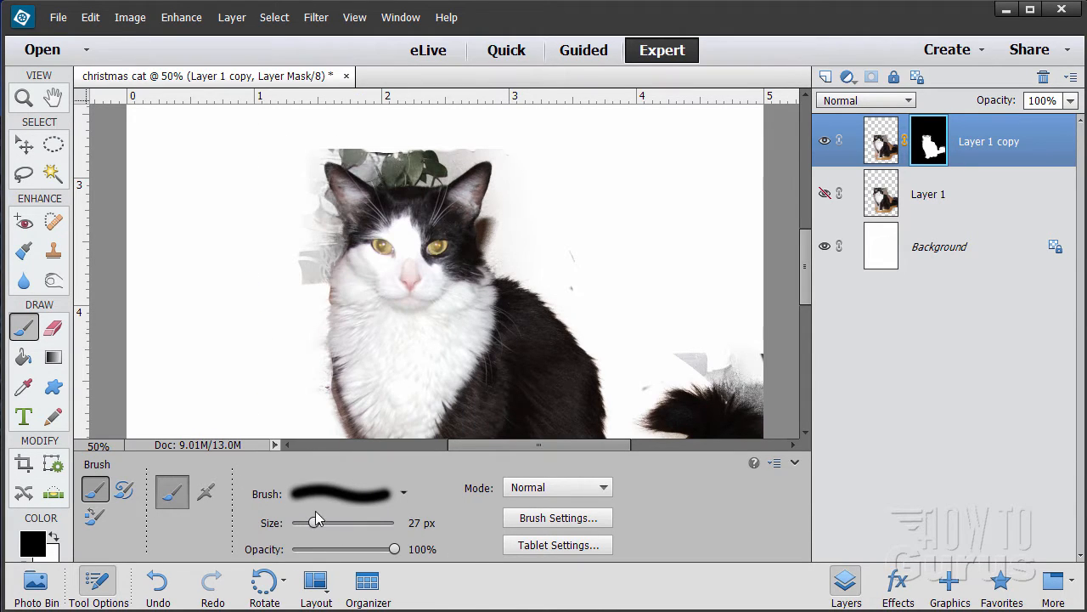
left_click_drag(316, 520, 336, 524)
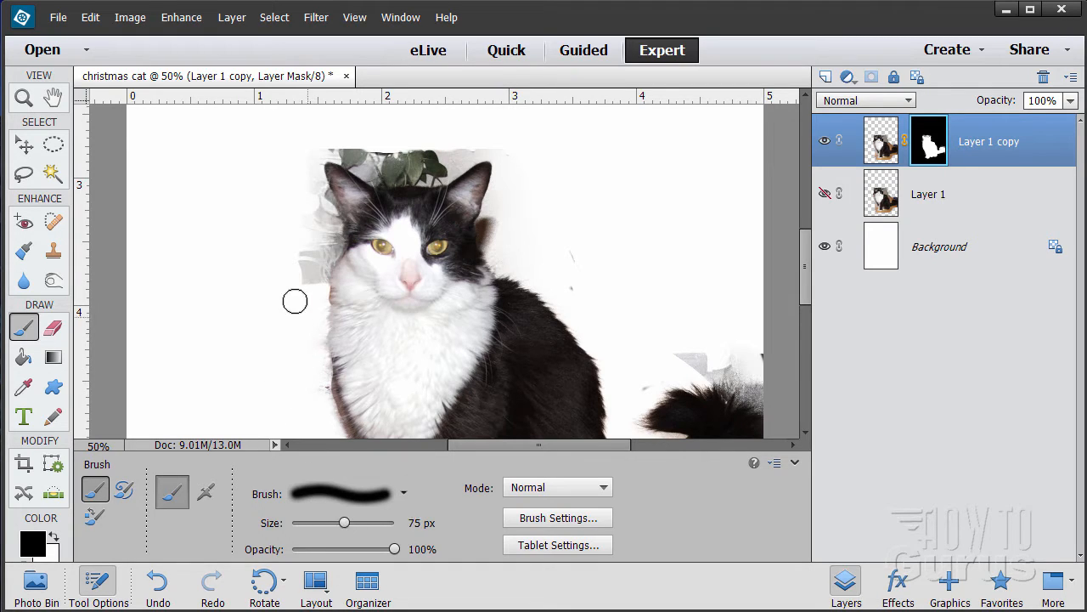
- Mask out the leftover background around the cat's head, beside the chest, around the tail and the specks on the floor beneath it
mouse_move(302, 262)
left_mouse_down()
mouse_move(315, 286)
mouse_move(329, 244)
mouse_move(323, 205)
mouse_move(335, 226)
mouse_move(313, 201)
mouse_move(327, 217)
mouse_move(309, 164)
mouse_move(316, 140)
mouse_move(352, 151)
mouse_move(346, 141)
mouse_move(367, 162)
mouse_move(332, 151)
mouse_move(397, 168)
mouse_move(373, 171)
mouse_move(423, 169)
mouse_move(378, 177)
mouse_move(434, 177)
mouse_move(470, 149)
mouse_move(444, 169)
mouse_move(468, 147)
mouse_move(382, 147)
mouse_move(502, 144)
mouse_move(468, 147)
mouse_move(513, 165)
mouse_move(486, 236)
mouse_move(490, 223)
mouse_move(509, 264)
mouse_move(514, 227)
mouse_move(580, 291)
mouse_move(546, 237)
left_mouse_up()
mouse_move(302, 312)
left_mouse_down()
mouse_move(318, 396)
mouse_move(311, 384)
mouse_move(329, 389)
left_mouse_up()
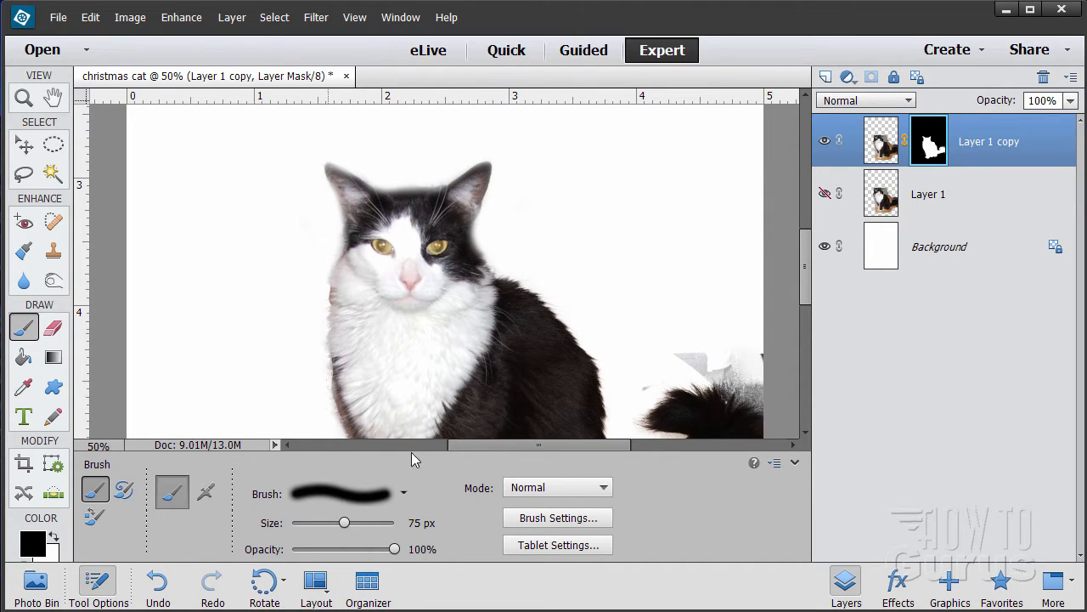
mouse_move(652, 385)
left_mouse_down()
mouse_move(749, 366)
mouse_move(682, 336)
mouse_move(745, 345)
mouse_move(732, 368)
mouse_move(759, 382)
mouse_move(731, 378)
left_mouse_up()
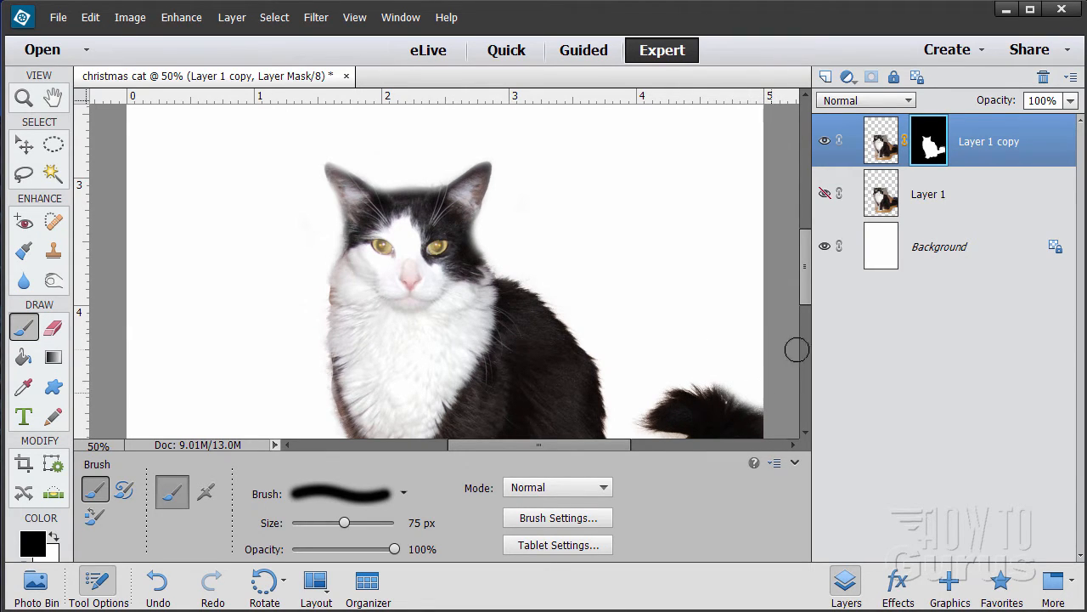
left_click_drag(803, 300, 803, 359)
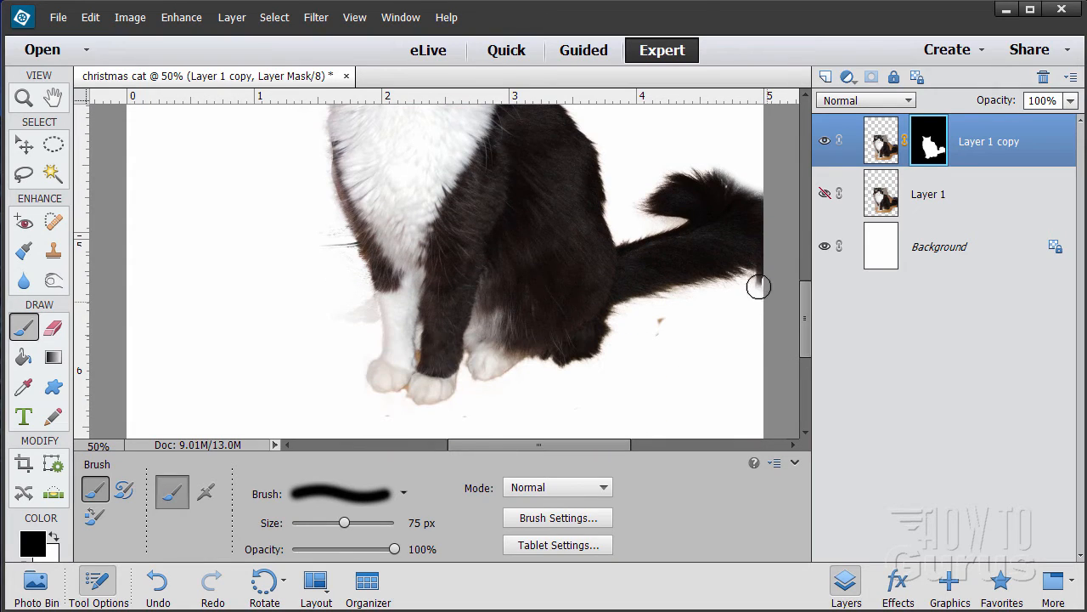
left_click_drag(666, 322, 660, 320)
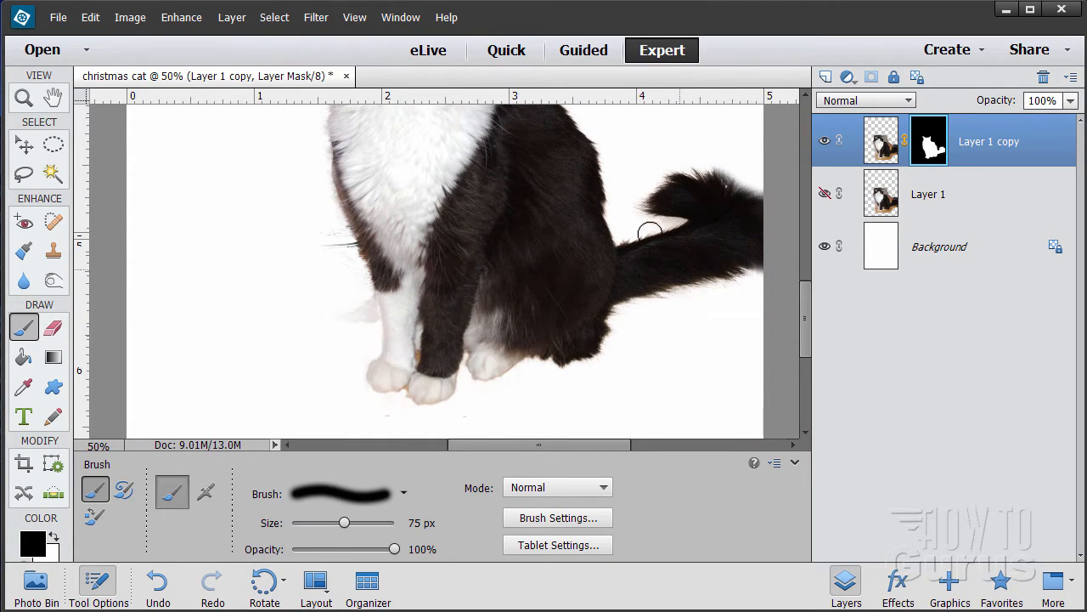
- Try masking the gap inside the tail's curl with the 75 px brush and undo that stroke
mouse_move(632, 204)
left_mouse_down()
mouse_move(649, 224)
mouse_move(679, 219)
left_mouse_up()
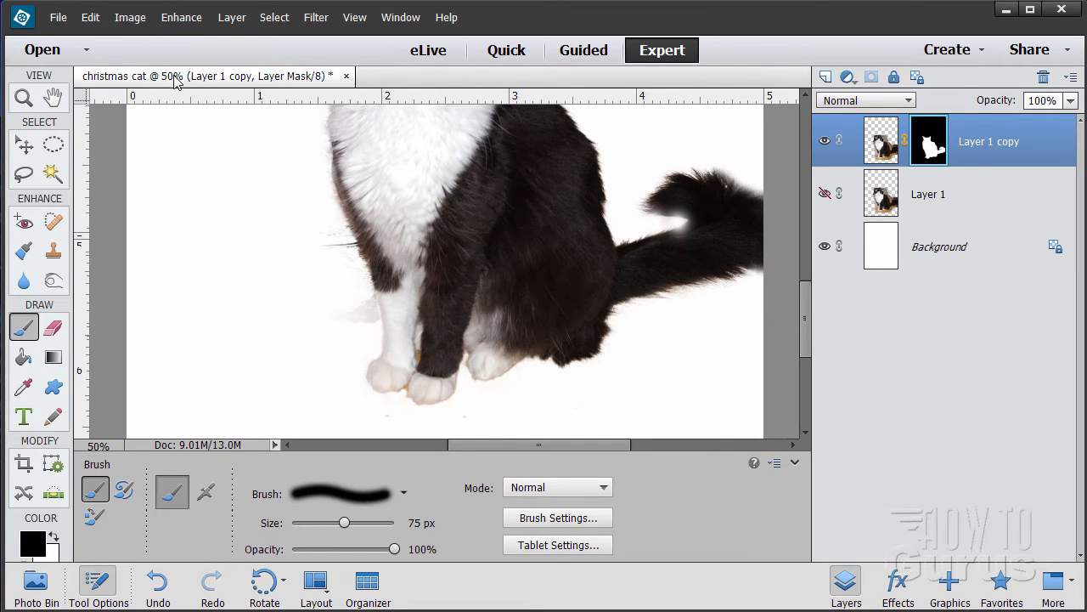
left_click(90, 17)
left_click(102, 37)
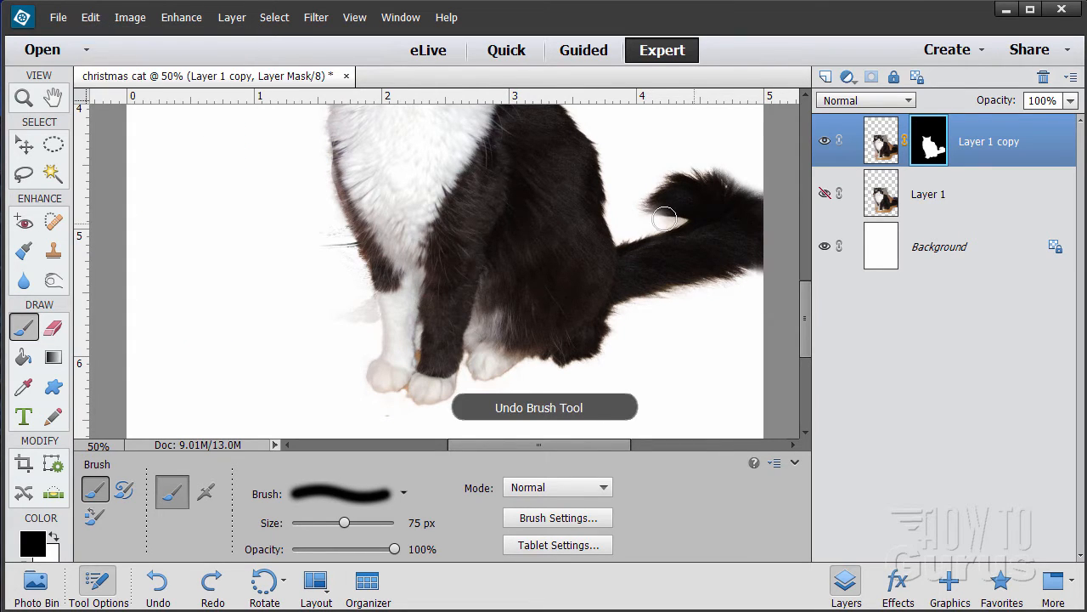
- Reduce the brush to 31 px and mask out the tail's curl gap and the remnants around the front legs and paws
left_click_drag(344, 522, 319, 528)
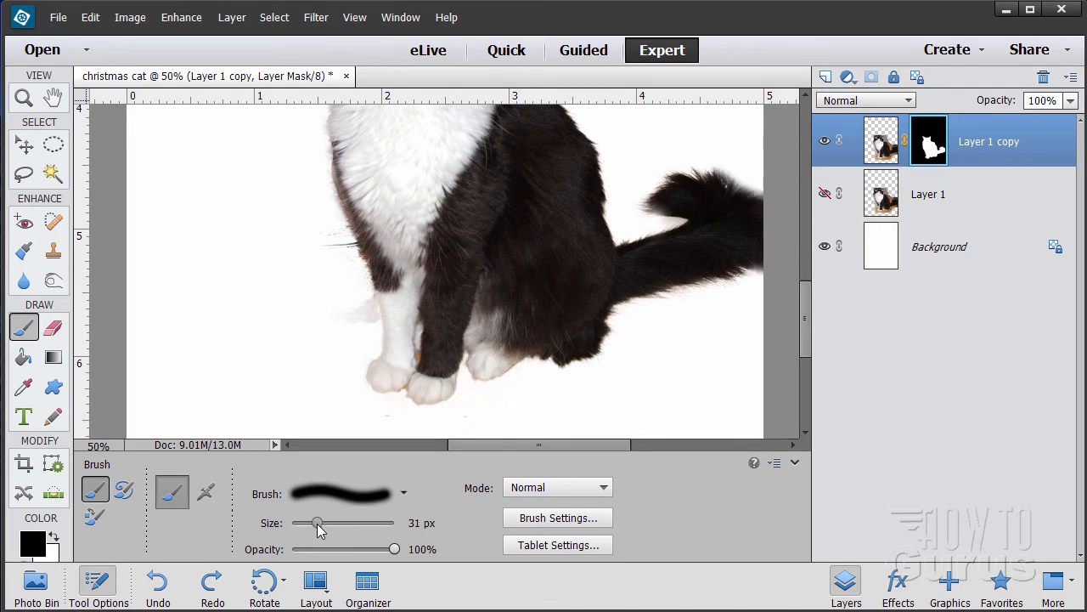
left_click(673, 221)
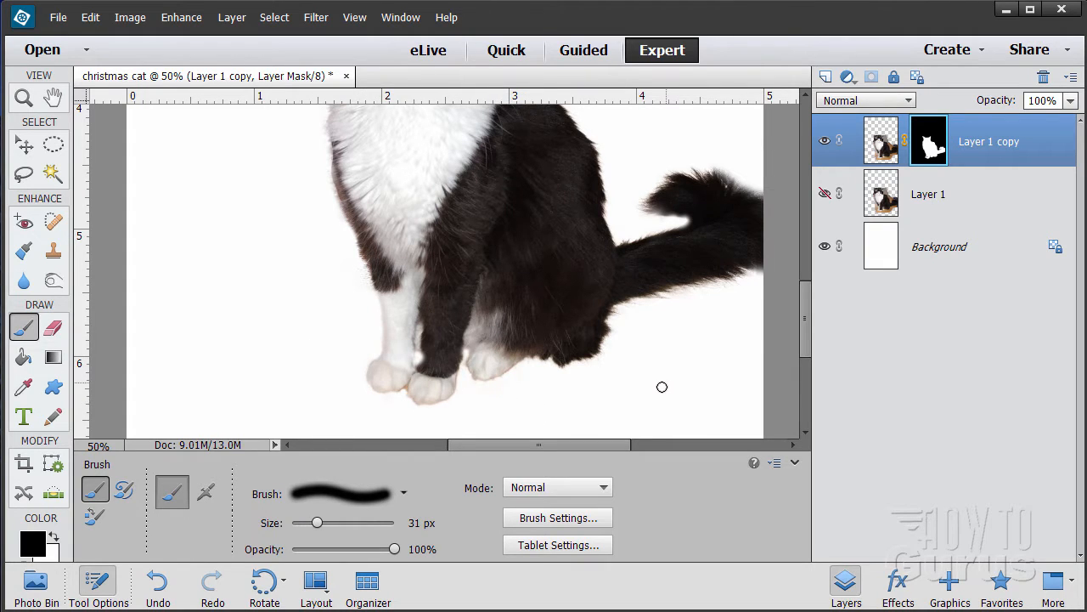
- Switch the brush color to white and paint back the cat's ear, forehead and the sides of its face on the mask
scroll(661, 387, "up", 5)
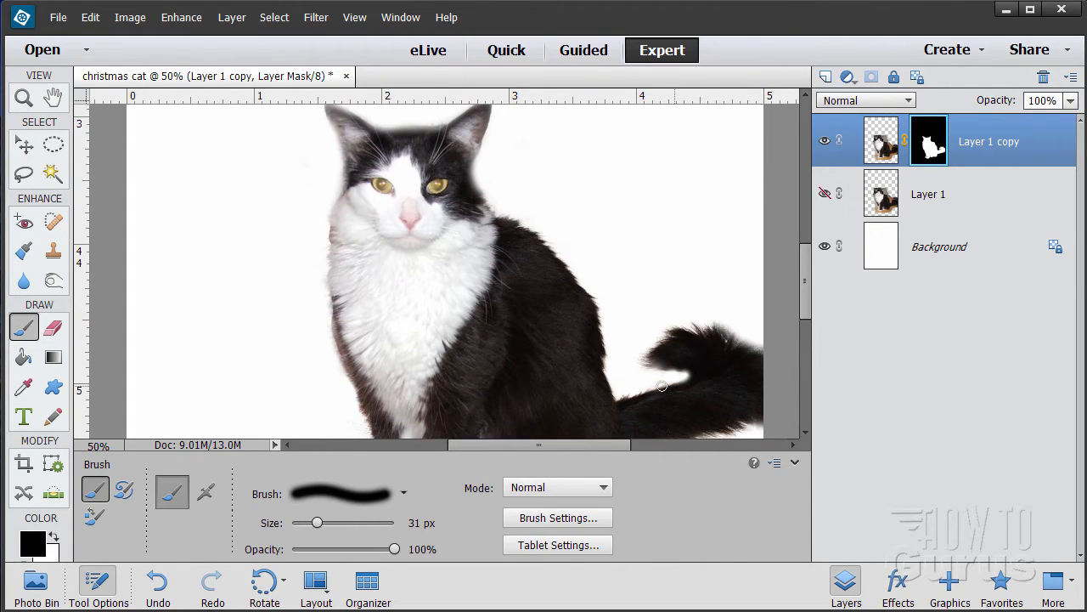
scroll(662, 386, "up", 2)
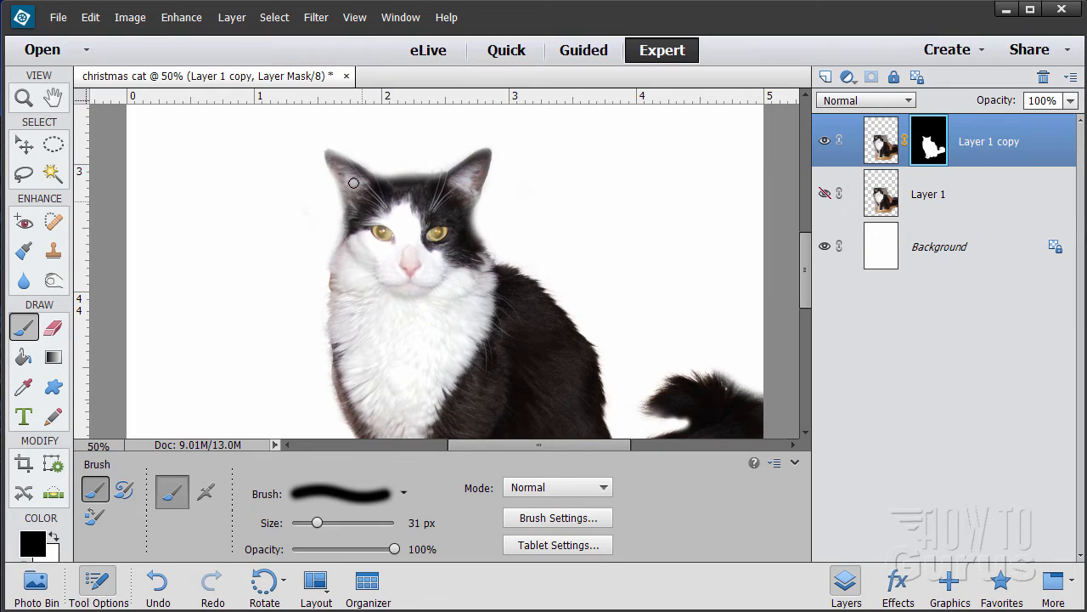
left_click(53, 538)
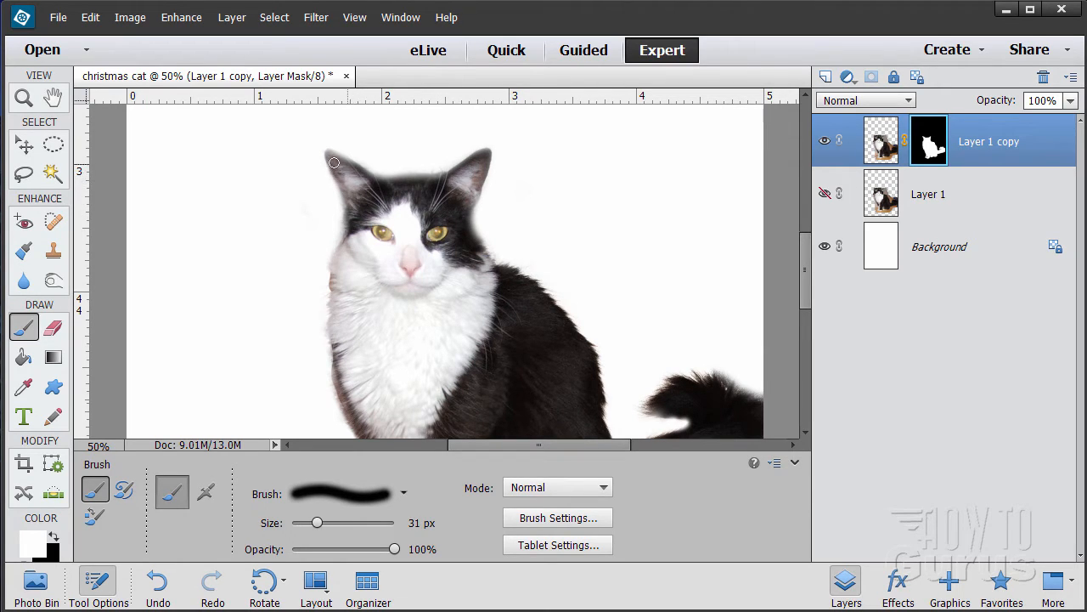
left_click_drag(334, 162, 351, 181)
mouse_move(353, 222)
left_mouse_down()
mouse_move(351, 240)
mouse_move(350, 222)
left_mouse_up()
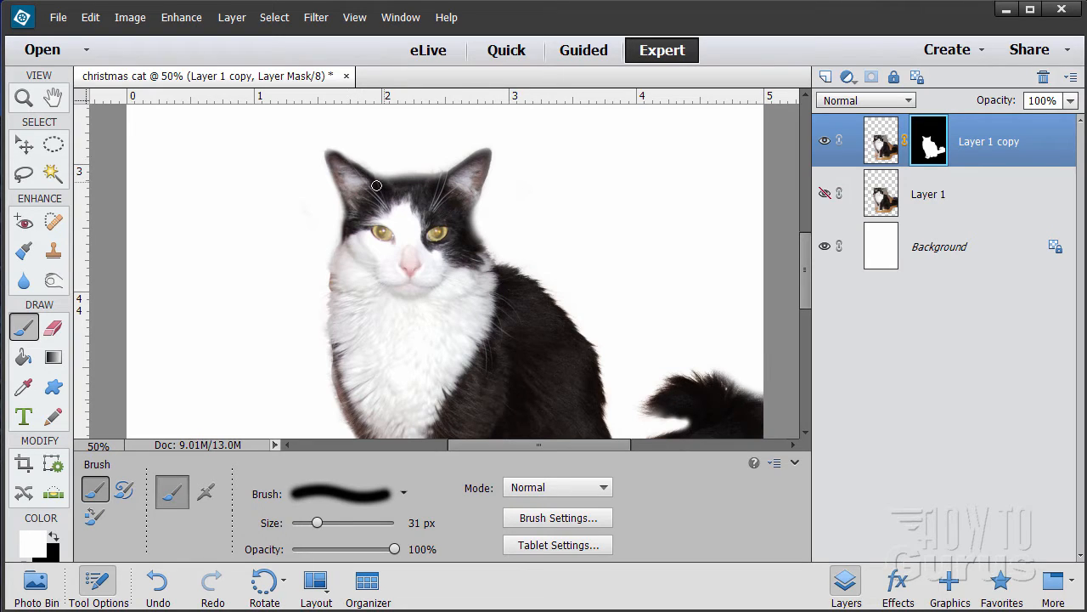
left_click_drag(376, 185, 432, 181)
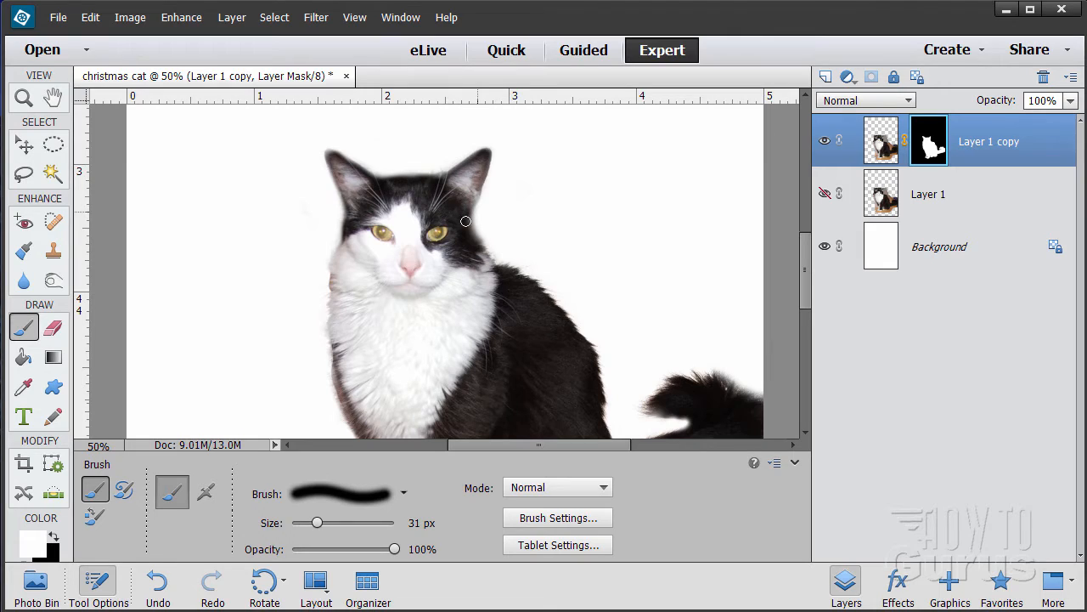
mouse_move(465, 221)
left_mouse_down()
mouse_move(468, 236)
mouse_move(466, 223)
left_mouse_up()
scroll(504, 343, "down", 5)
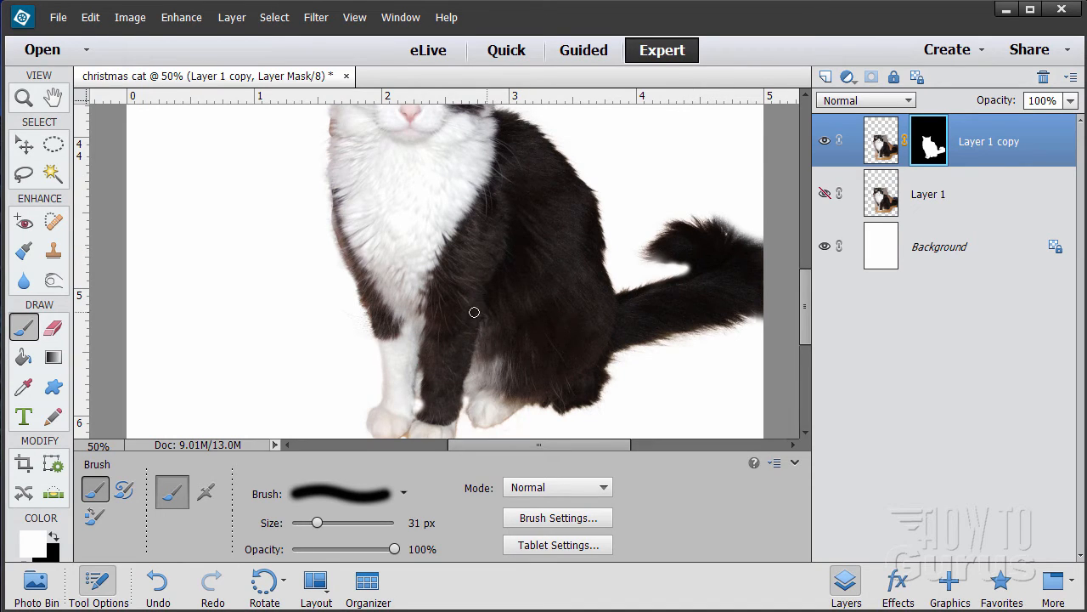
- Switch to the Move tool and make the white Background layer active instead of the masked cat layer
scroll(474, 312, "up", 3)
left_click(23, 98)
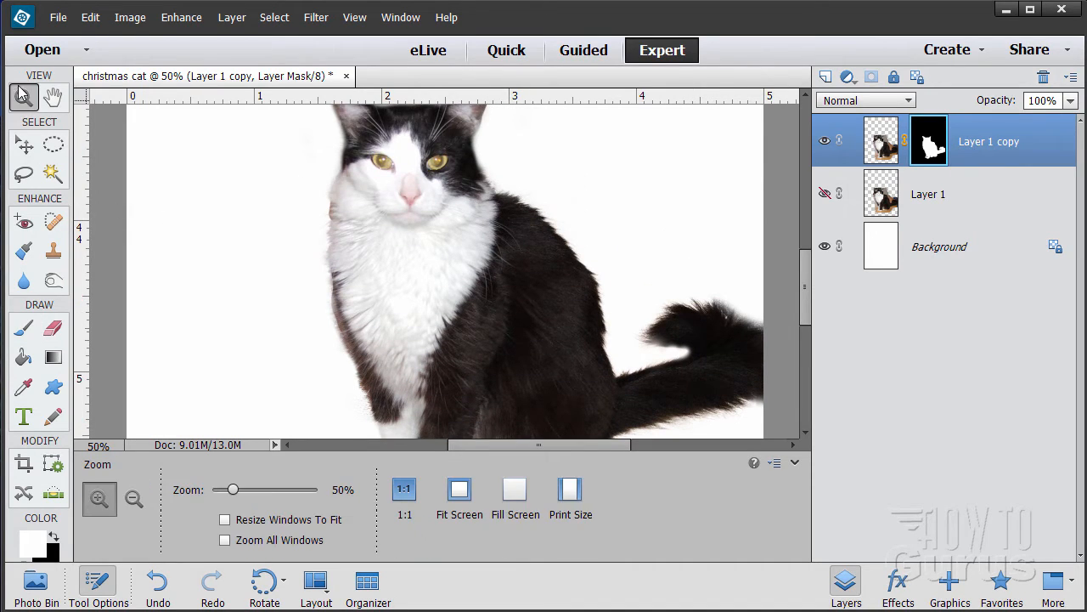
left_click(509, 285, "alt")
left_click(509, 286, "alt")
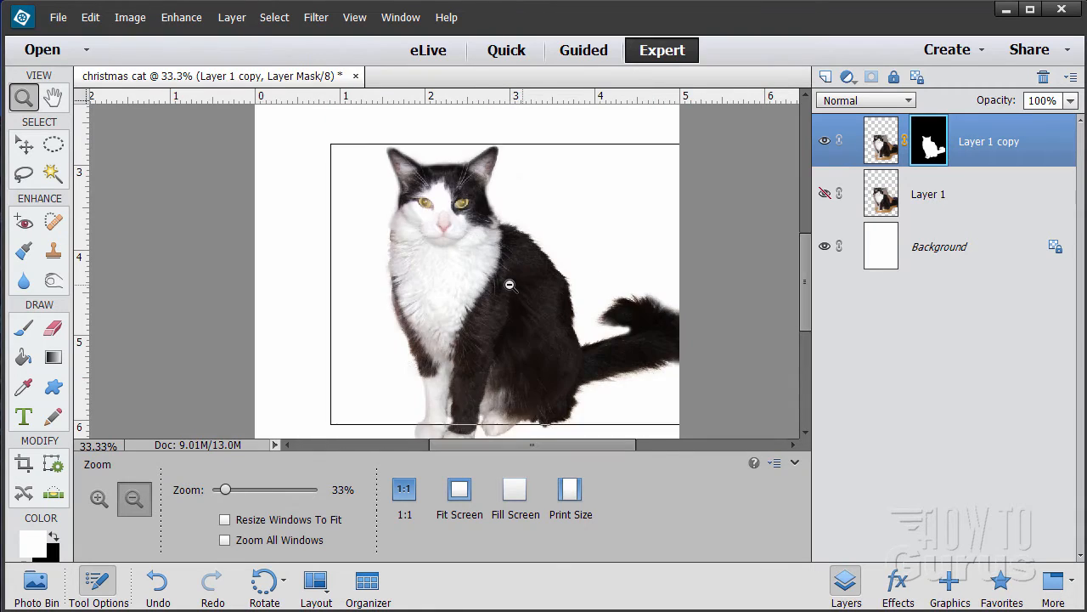
left_click(510, 286, "alt")
left_click(510, 285, "alt")
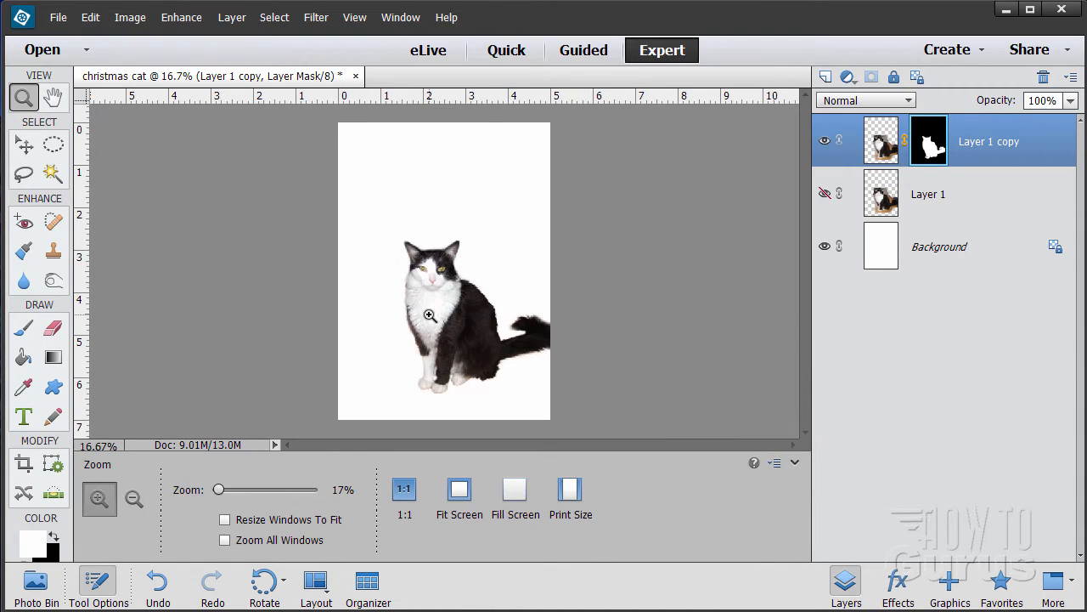
left_click(429, 313)
left_click(24, 145)
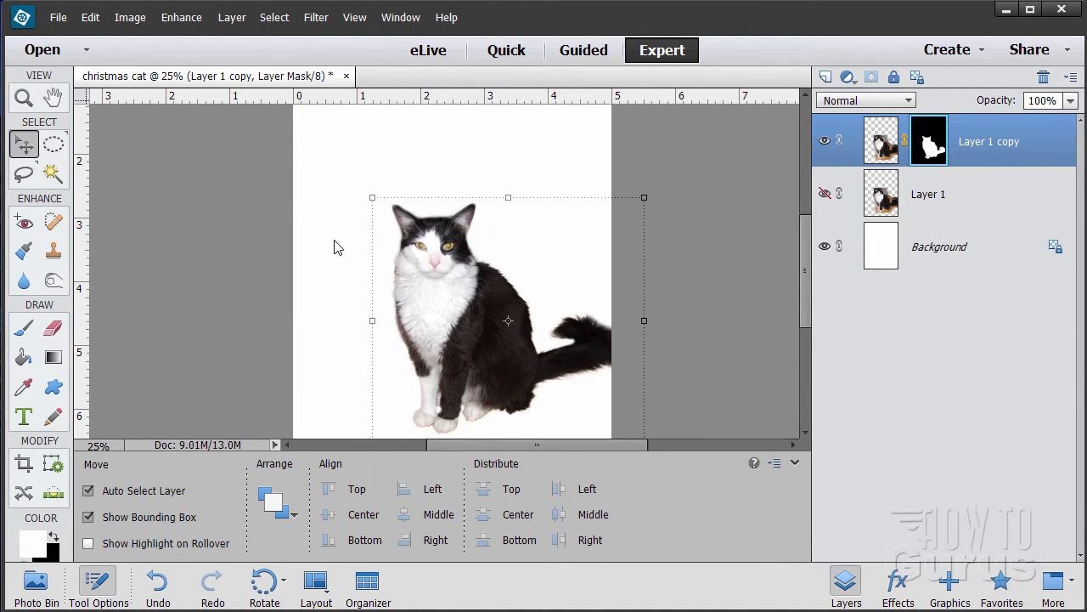
left_click(1004, 245)
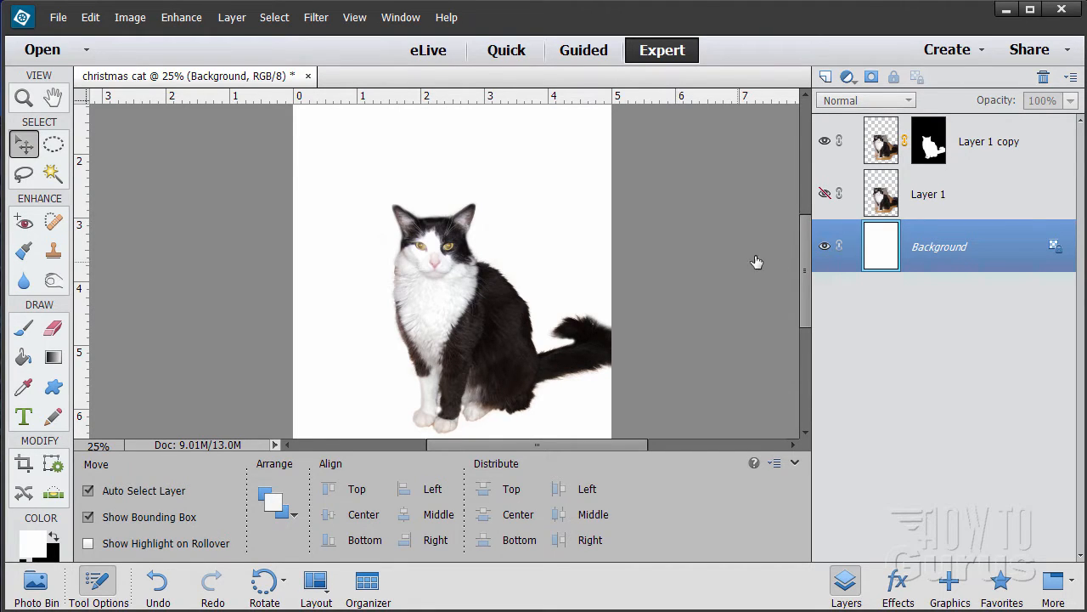
- Show the graphics library filtered by type to Backgrounds
left_click(949, 586)
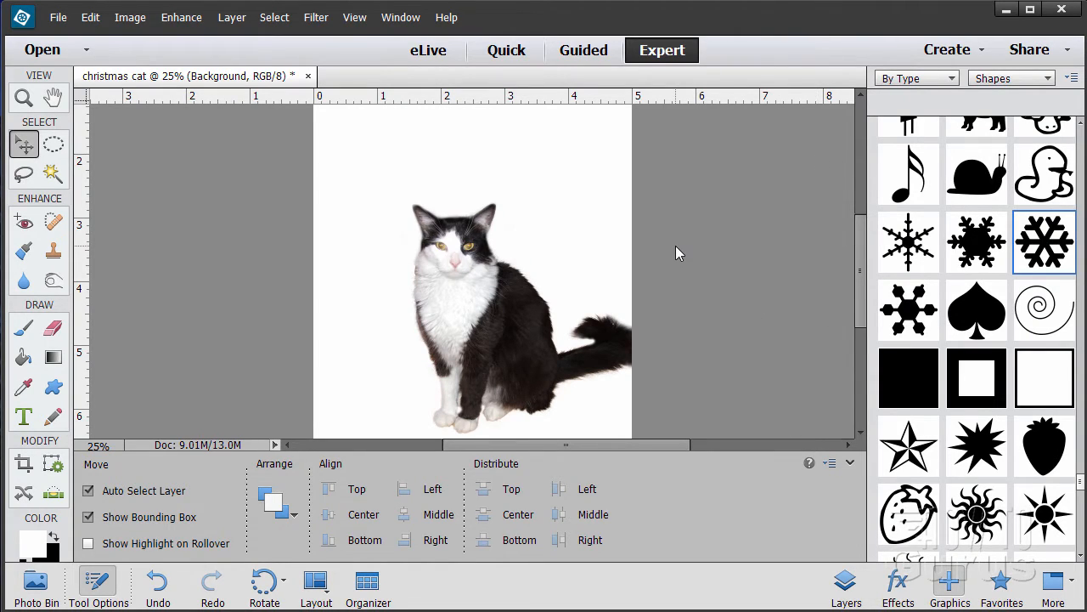
left_click(1046, 78)
left_click(1021, 93)
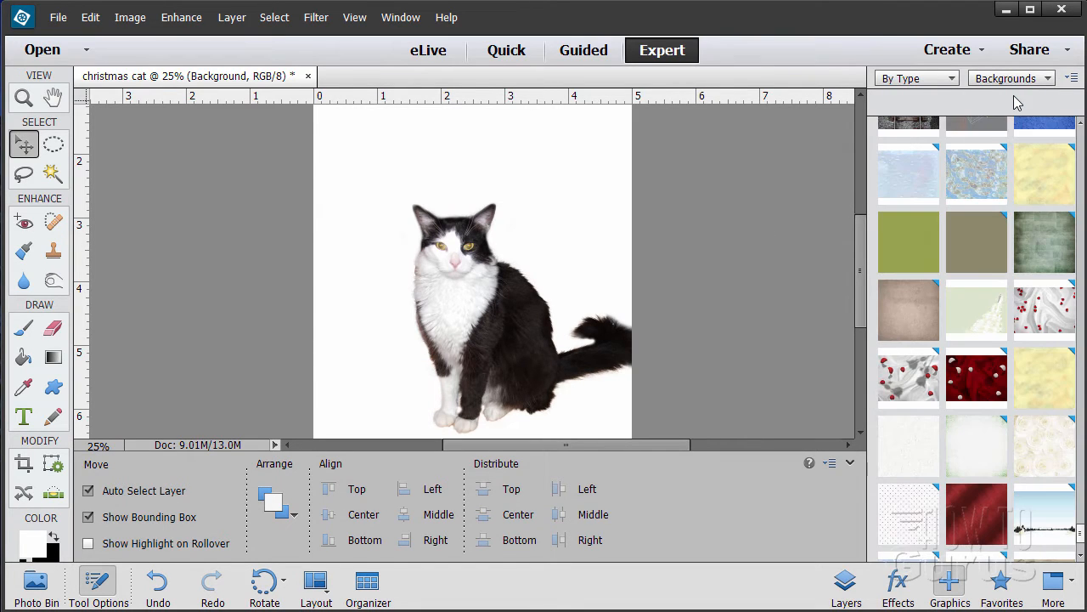
- Find the bright red swirl-patterned background artwork in the library and apply it as the card's background
scroll(969, 310, "down", 10)
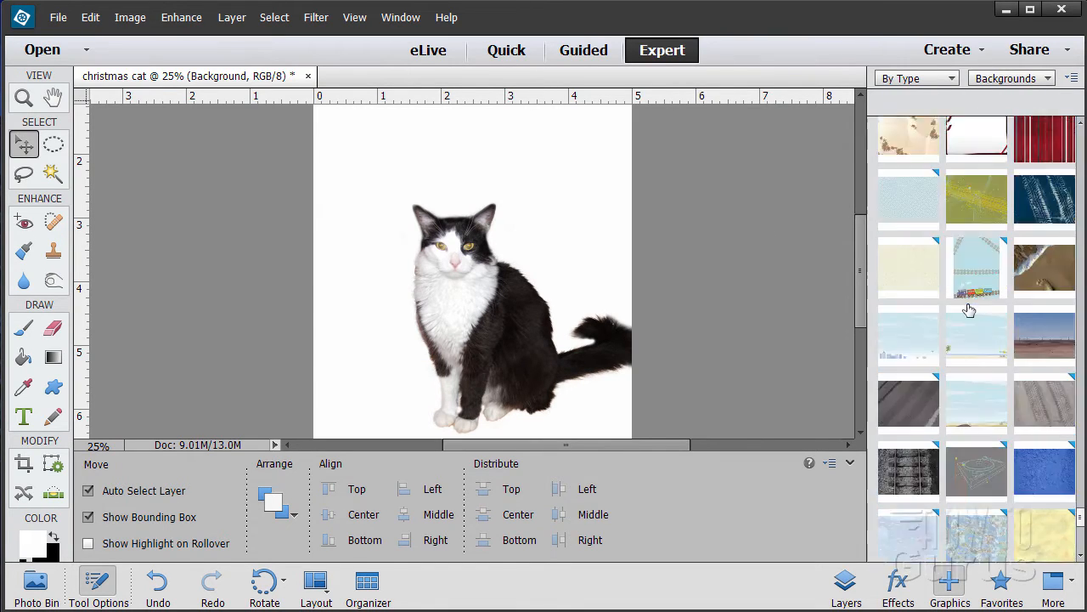
scroll(969, 310, "up", 10)
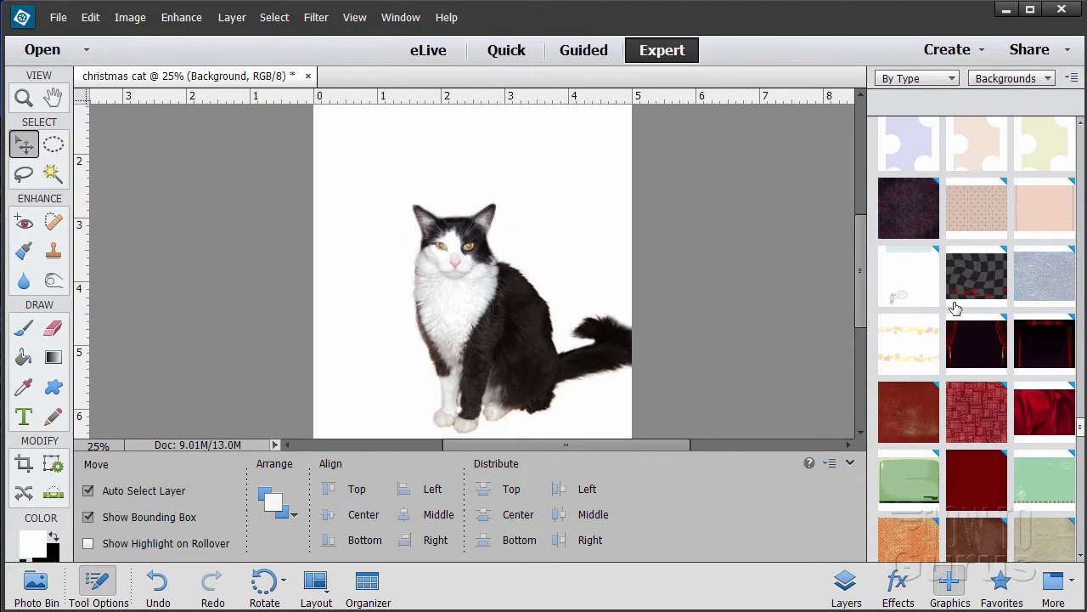
scroll(955, 308, "up", 10)
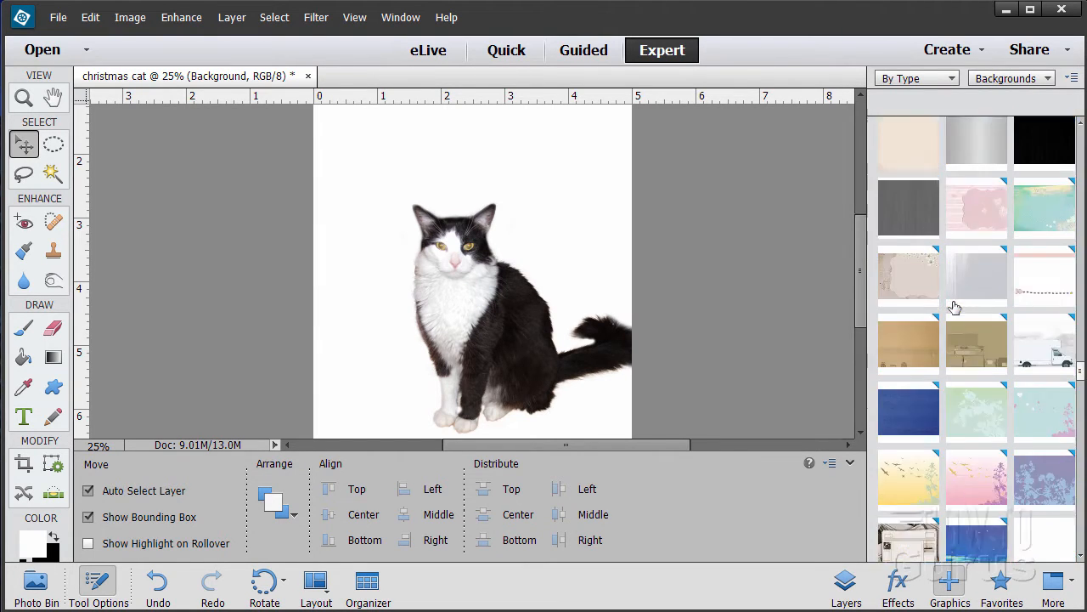
scroll(955, 308, "up", 3)
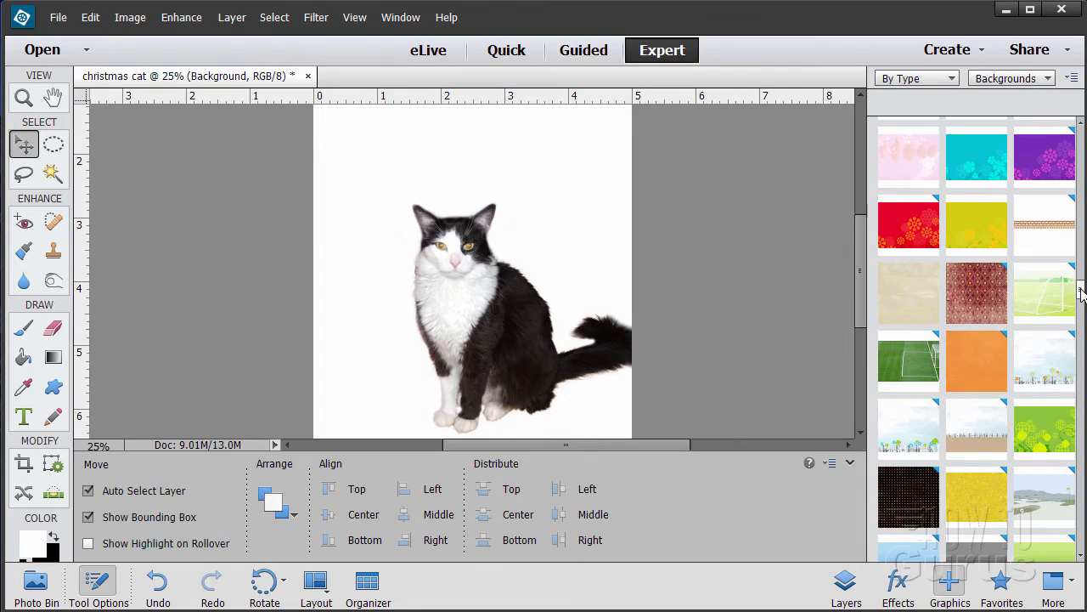
left_click_drag(1082, 292, 1075, 101)
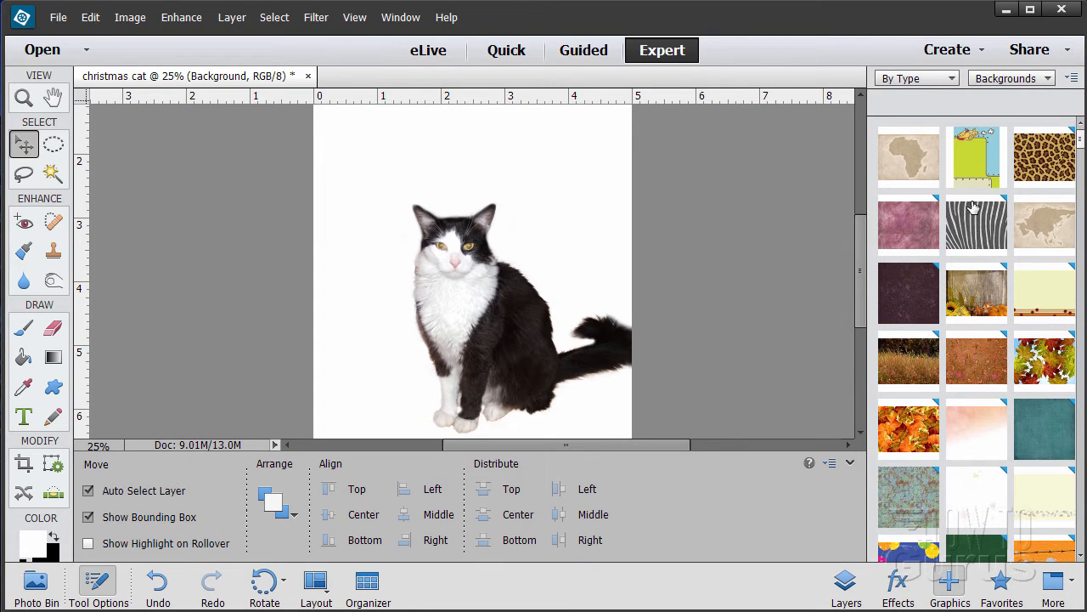
scroll(974, 208, "down", 3)
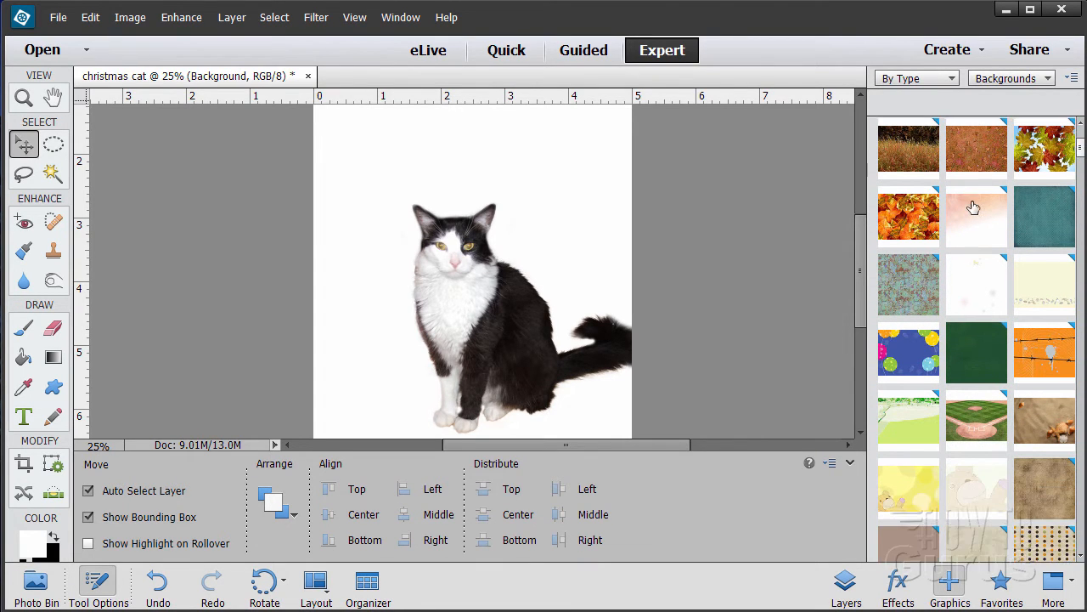
scroll(973, 207, "down", 4)
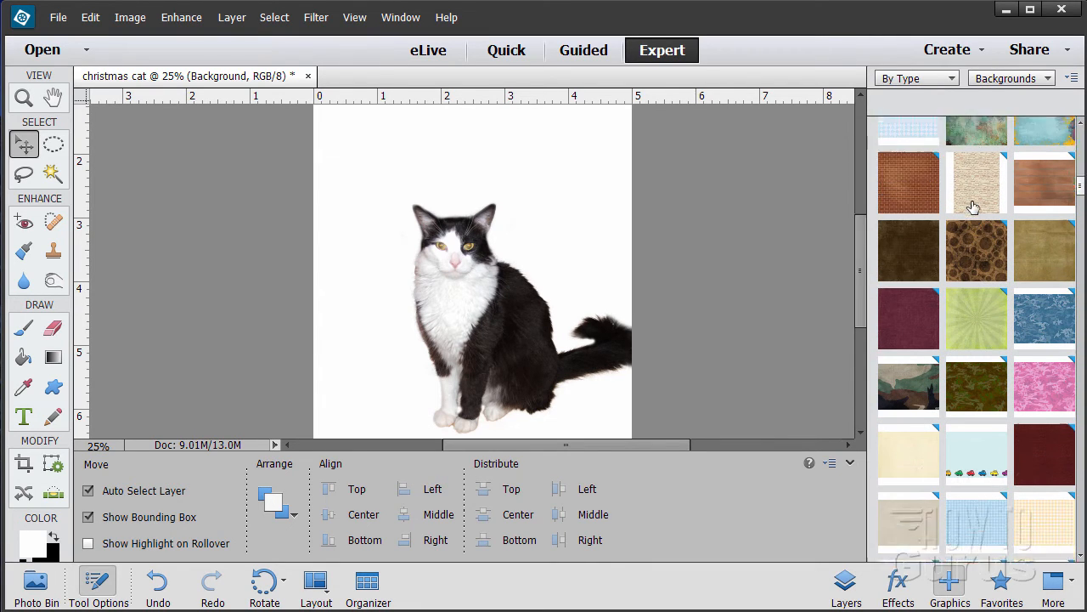
scroll(973, 207, "down", 5)
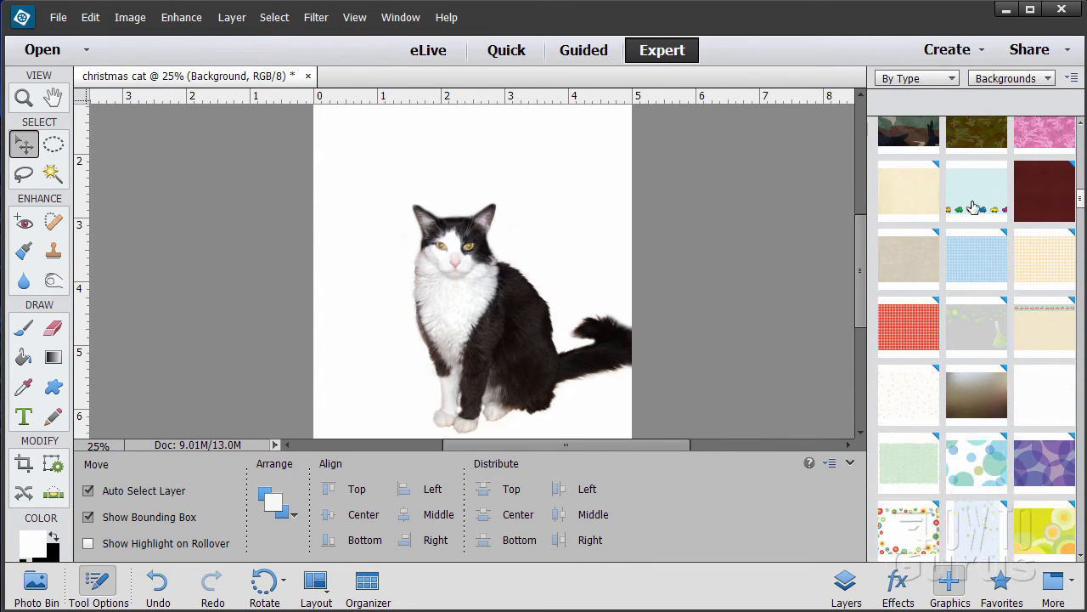
scroll(974, 207, "down", 6)
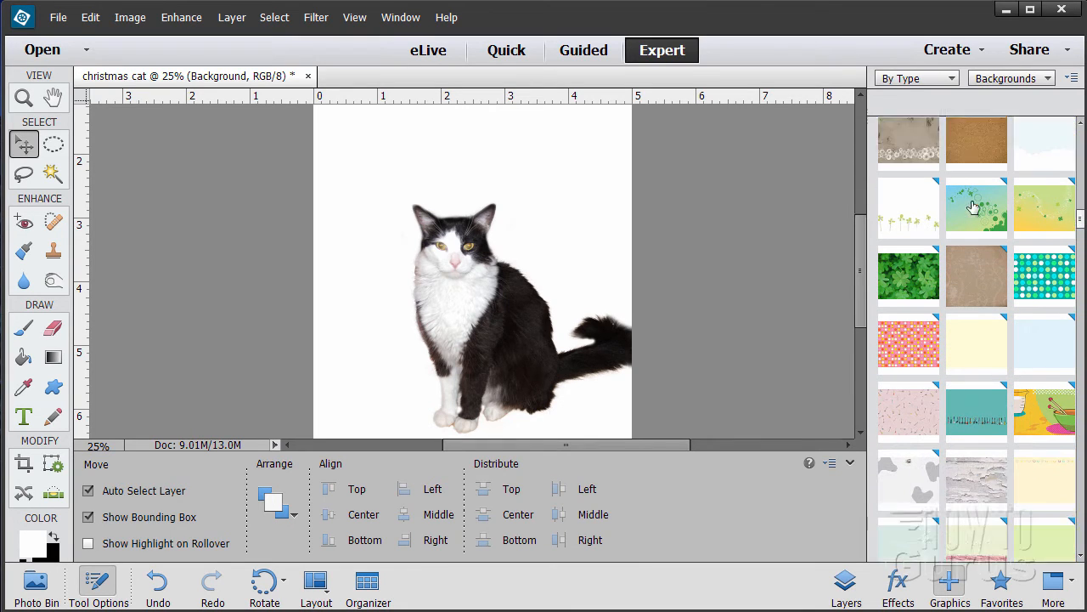
scroll(974, 207, "down", 5)
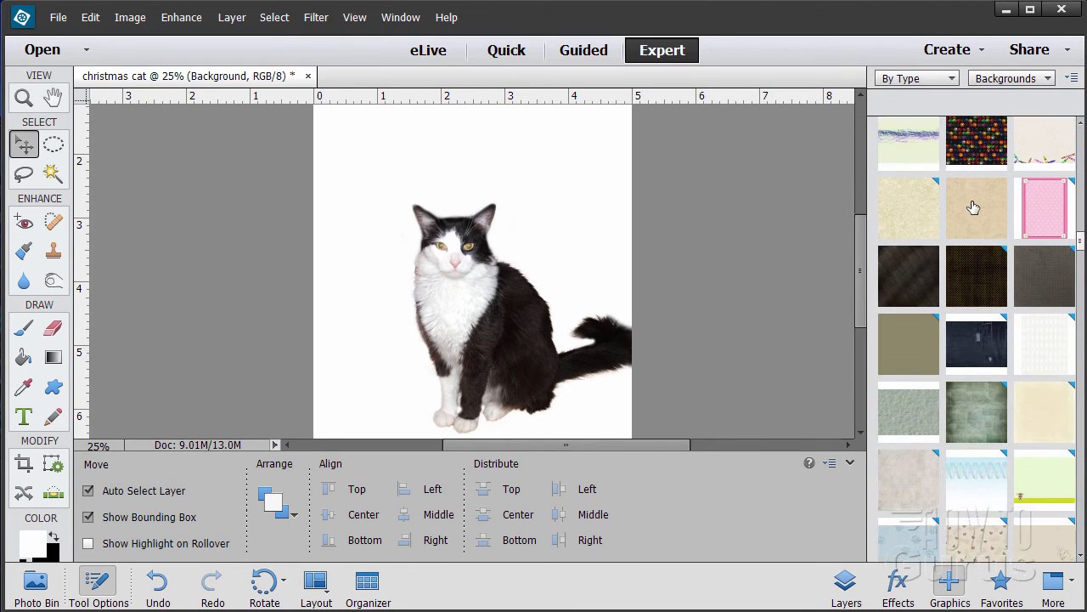
scroll(974, 207, "down", 3)
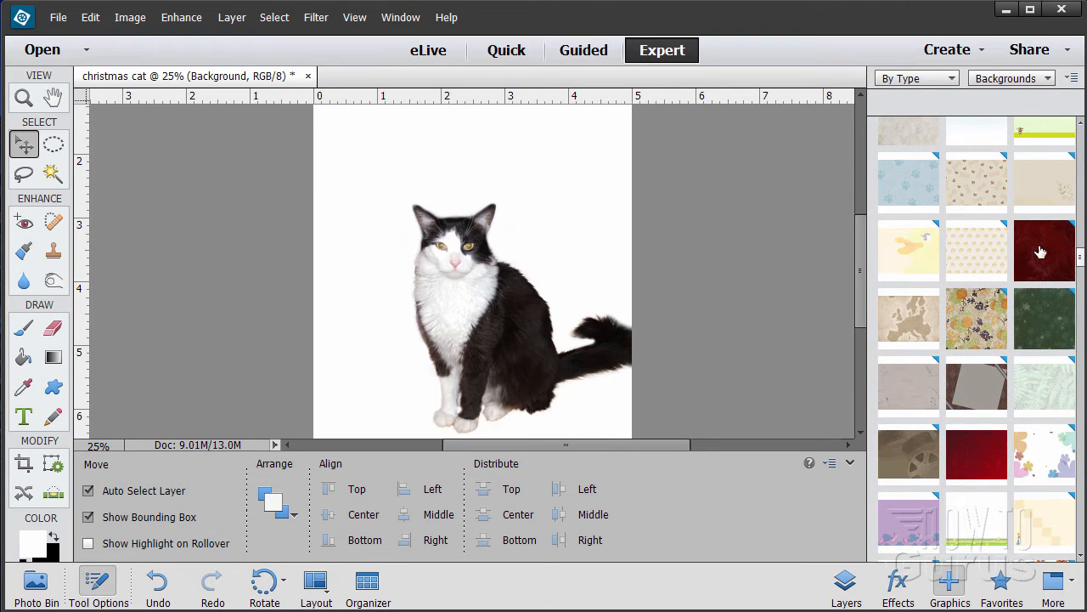
scroll(977, 259, "down", 1)
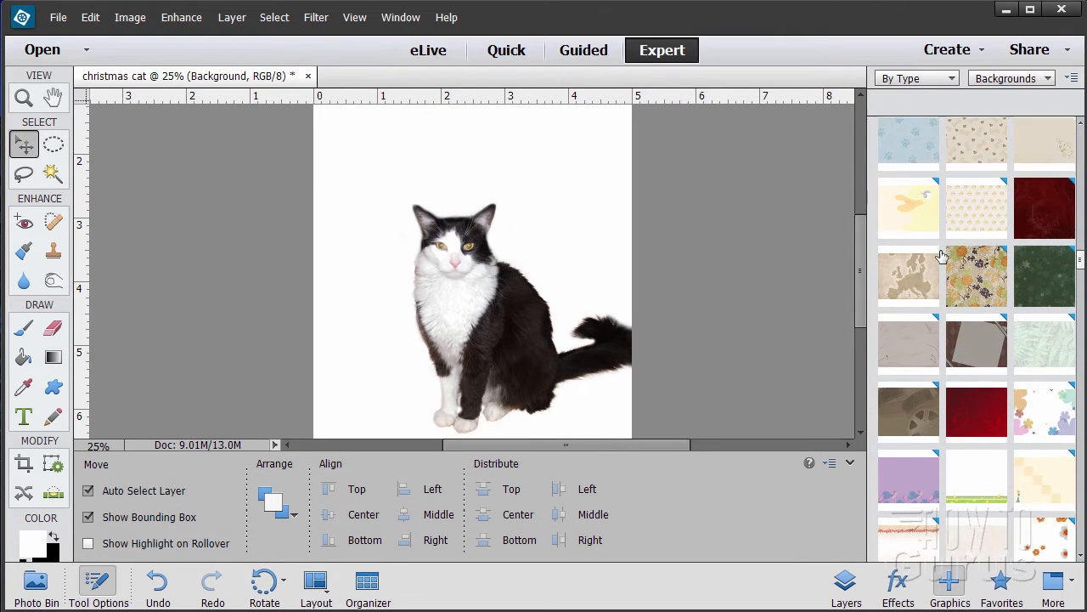
left_click(977, 419)
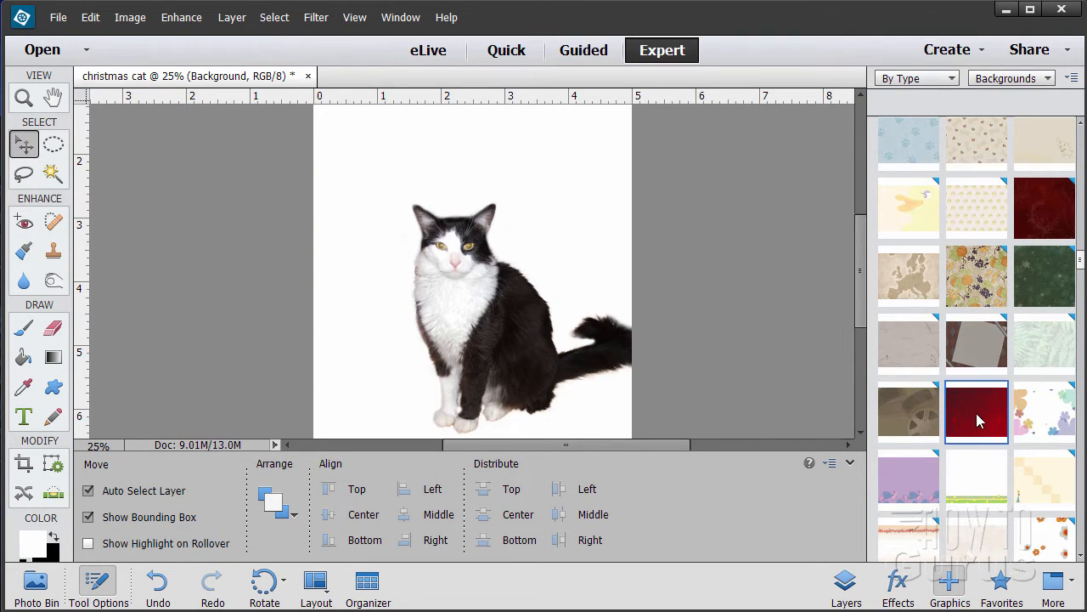
double_click(976, 412)
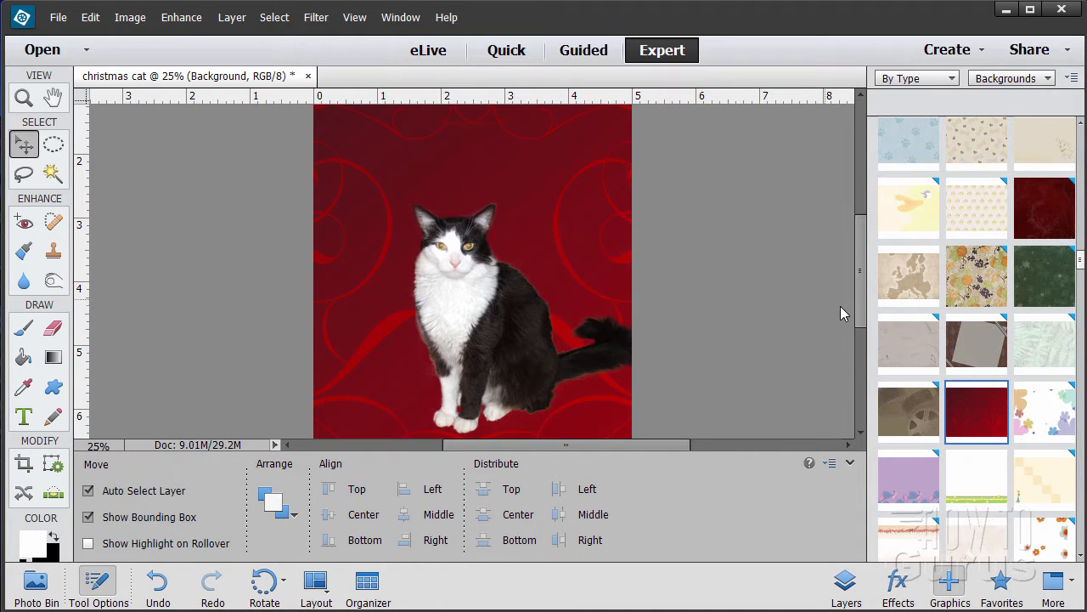
left_click_drag(860, 317, 878, 278)
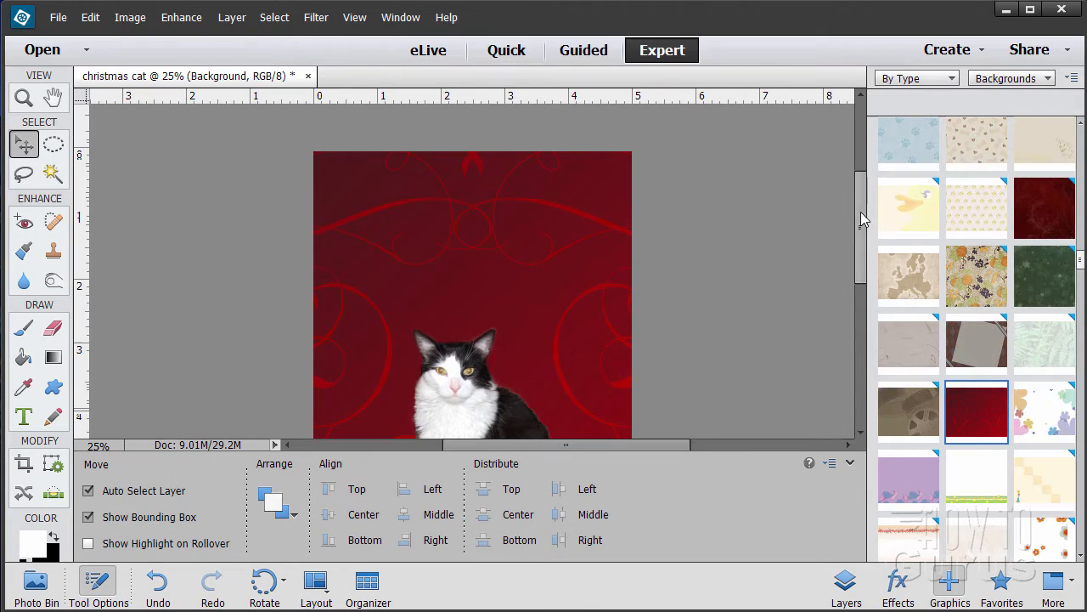
left_click_drag(862, 219, 886, 278)
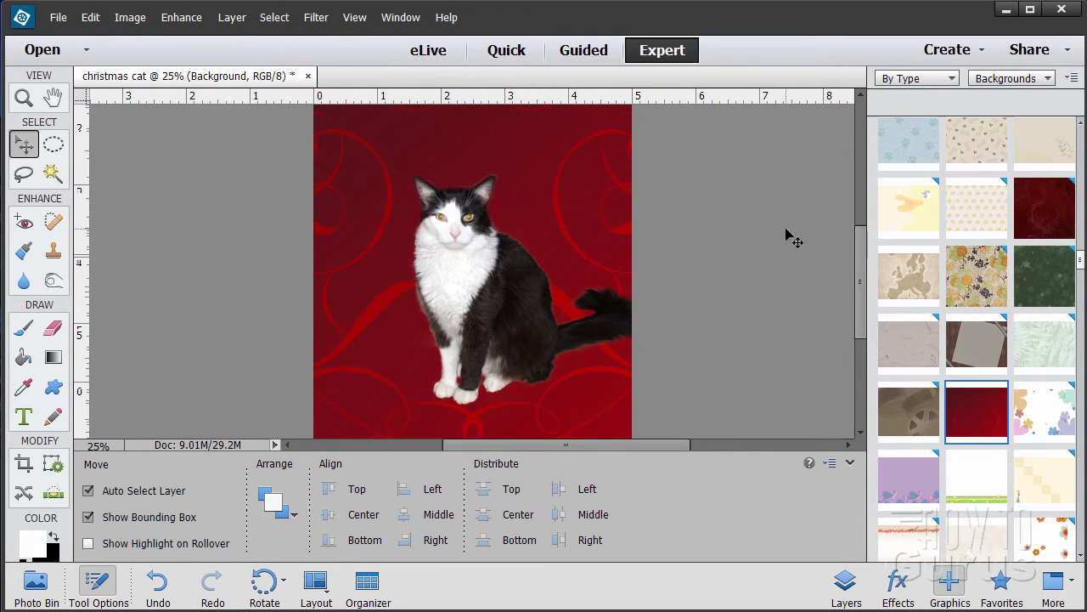
- Add a new blank layer directly above the hidden Layer 1 and beneath the masked cat layer
left_click(844, 584)
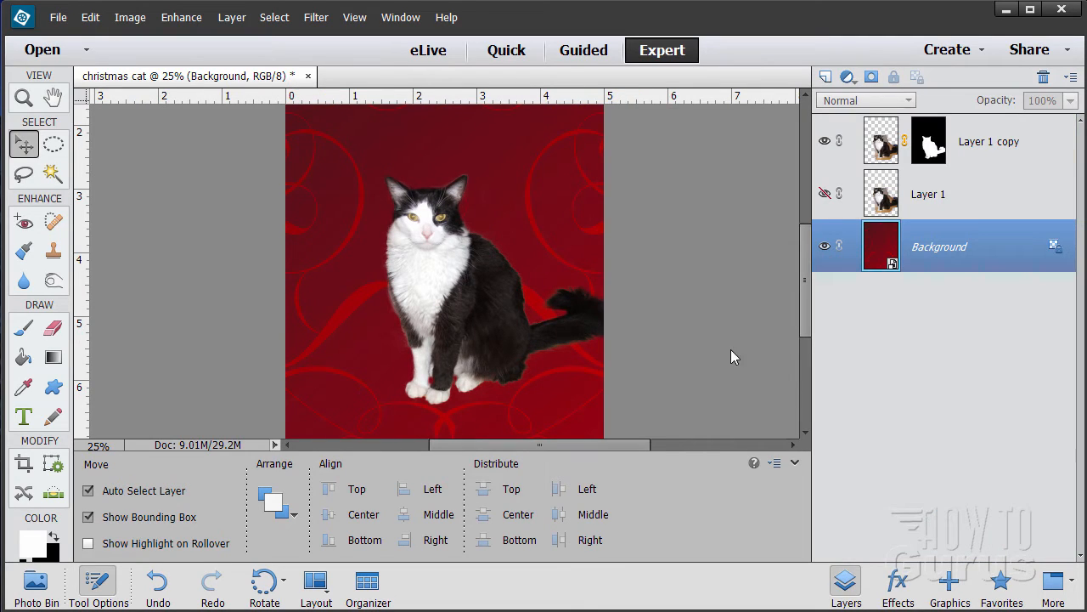
left_click(983, 199)
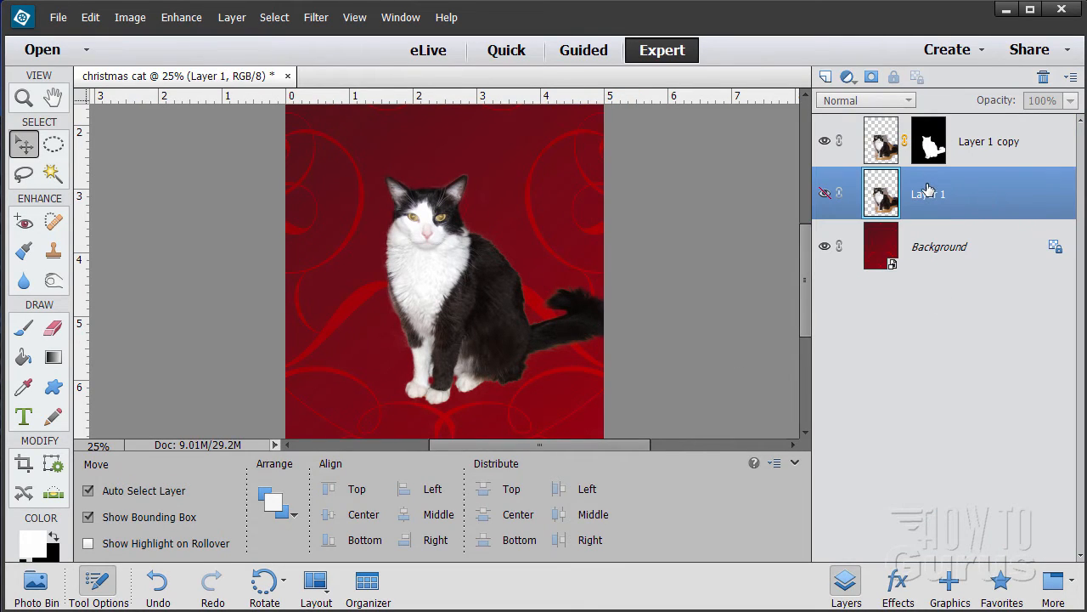
left_click(825, 76)
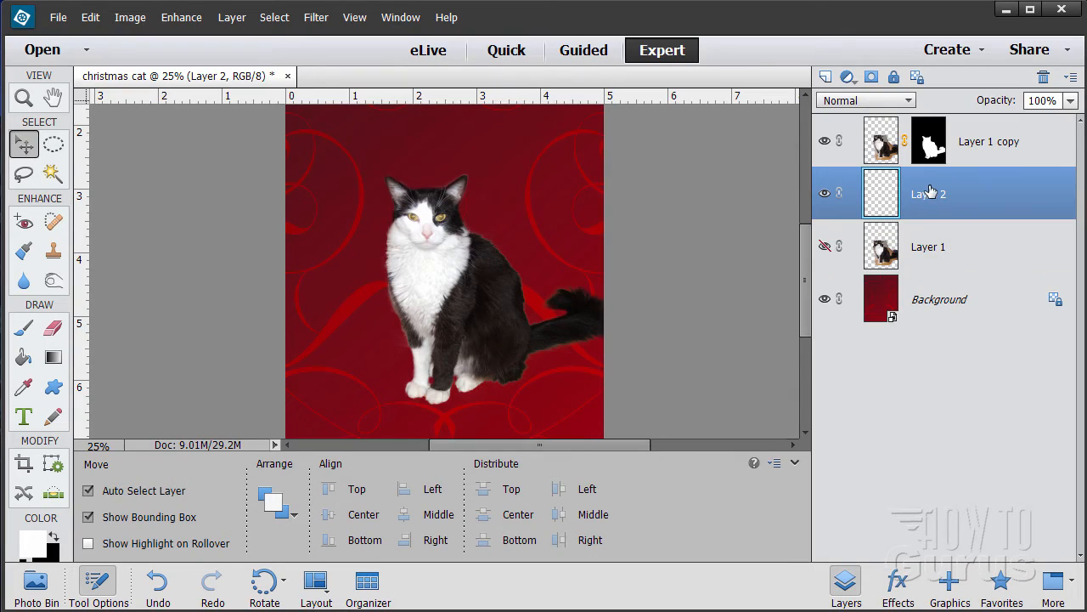
- Paint a black shadow on Layer 2 beneath the cat's paws, body and tail with an 87 px soft brush
left_click(55, 537)
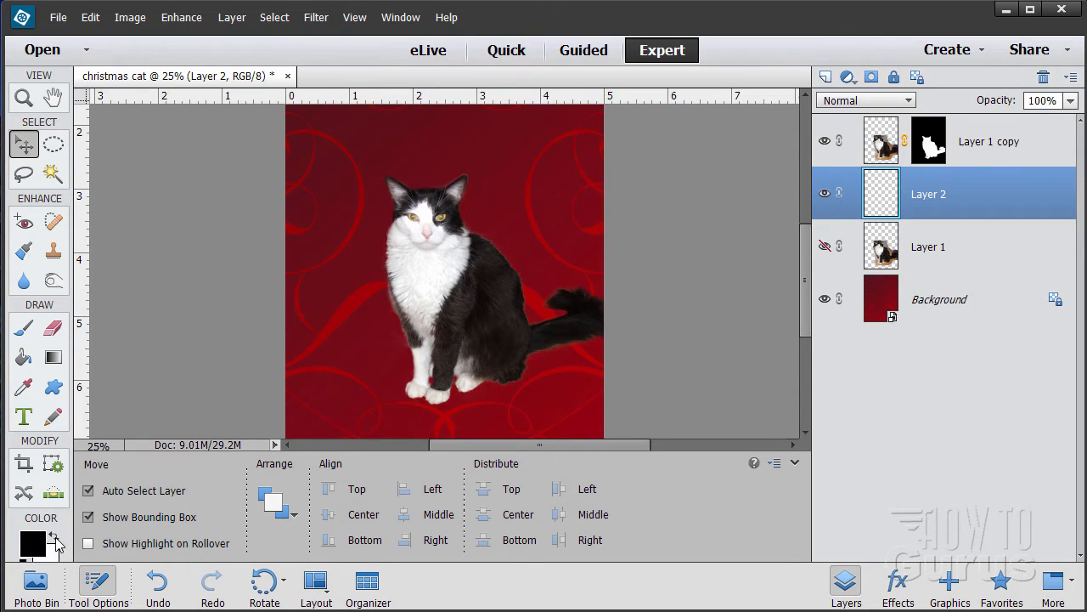
left_click(24, 328)
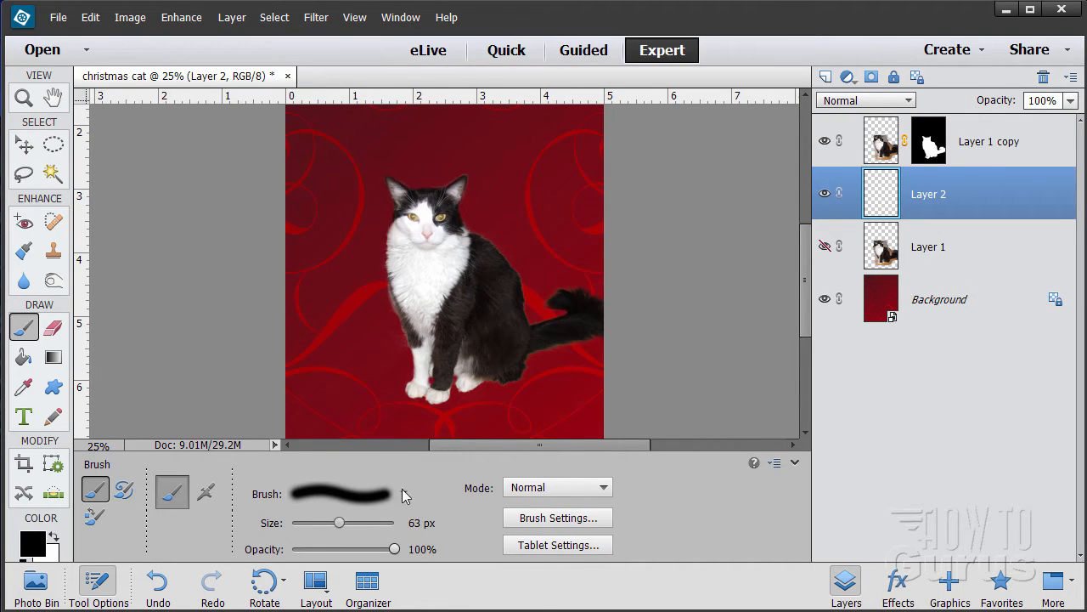
left_click_drag(339, 522, 349, 522)
mouse_move(412, 394)
left_mouse_down()
mouse_move(492, 380)
mouse_move(457, 379)
mouse_move(432, 383)
left_mouse_up()
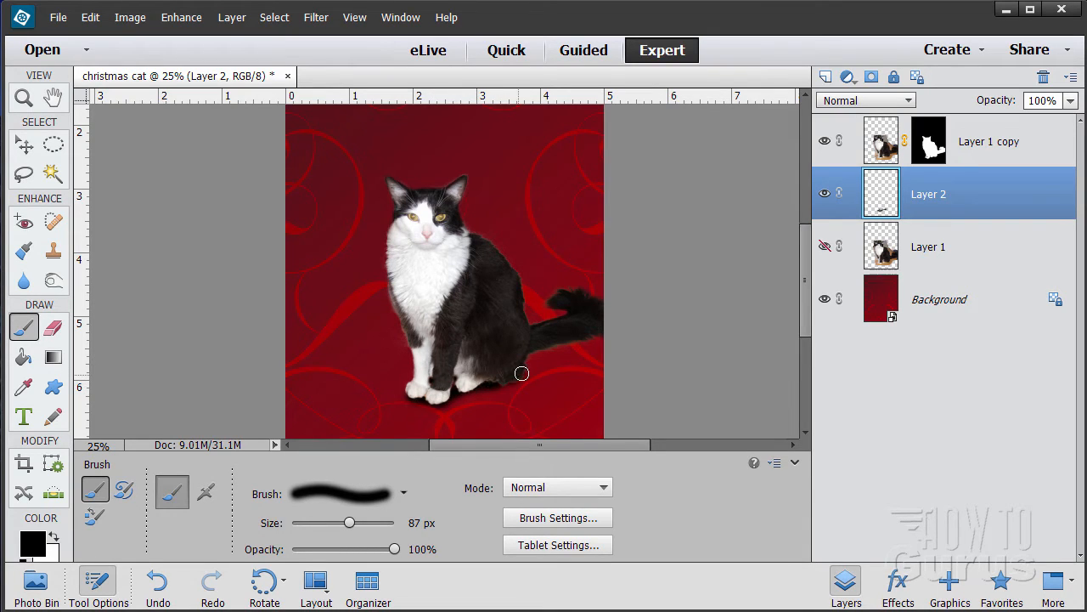
mouse_move(571, 334)
left_mouse_down()
mouse_move(544, 348)
mouse_move(572, 341)
left_mouse_up()
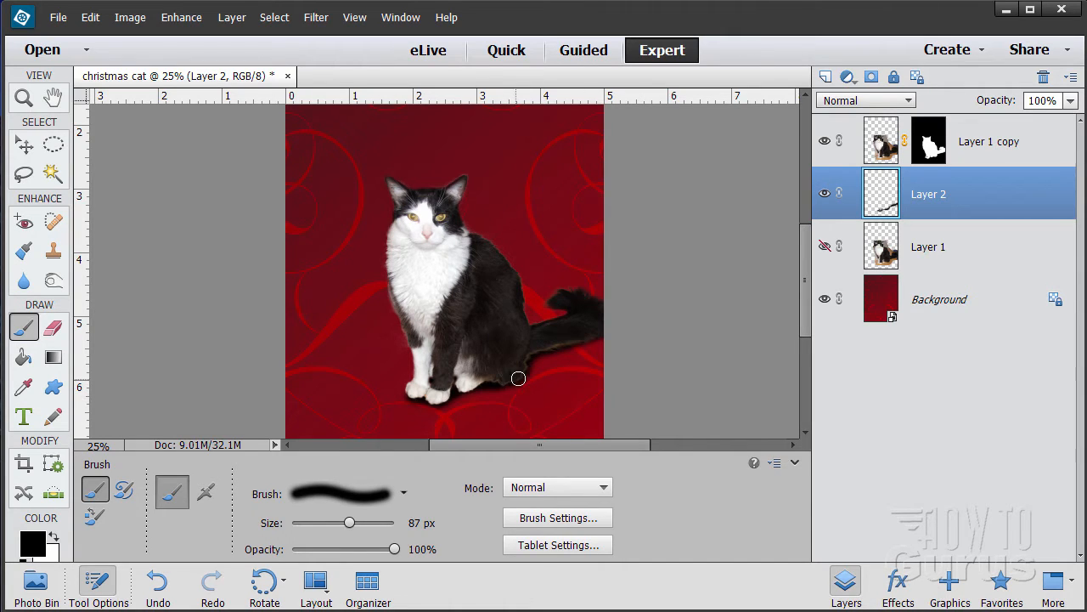
- Burn the light fringe along the cat's haunch and tail on Layer 1 copy's image, using a 35 px Midtones brush at 32% exposure
left_click(23, 98)
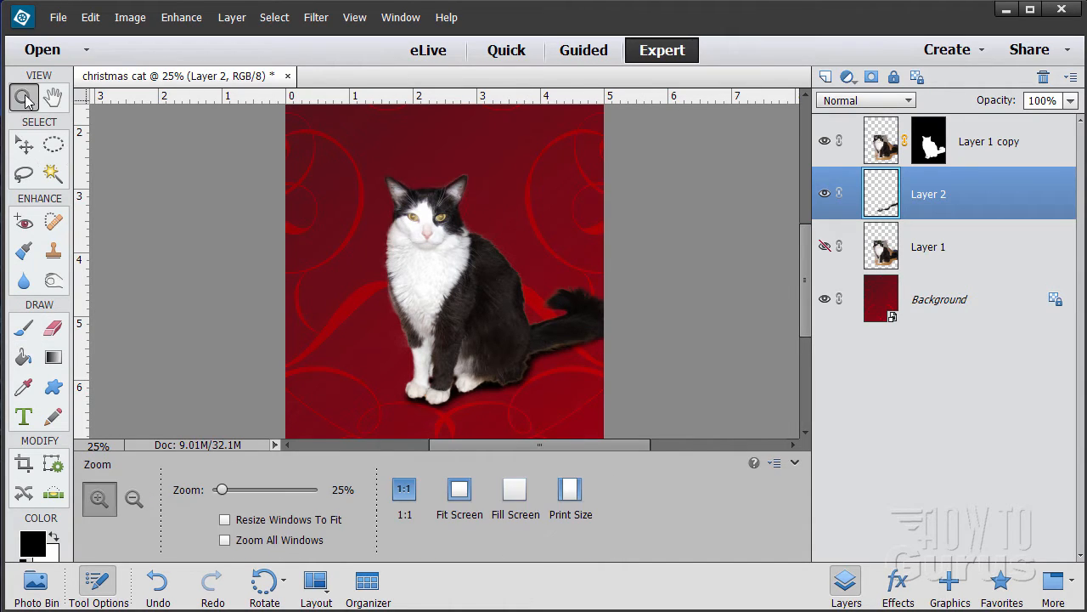
left_click(537, 380)
left_click(555, 397)
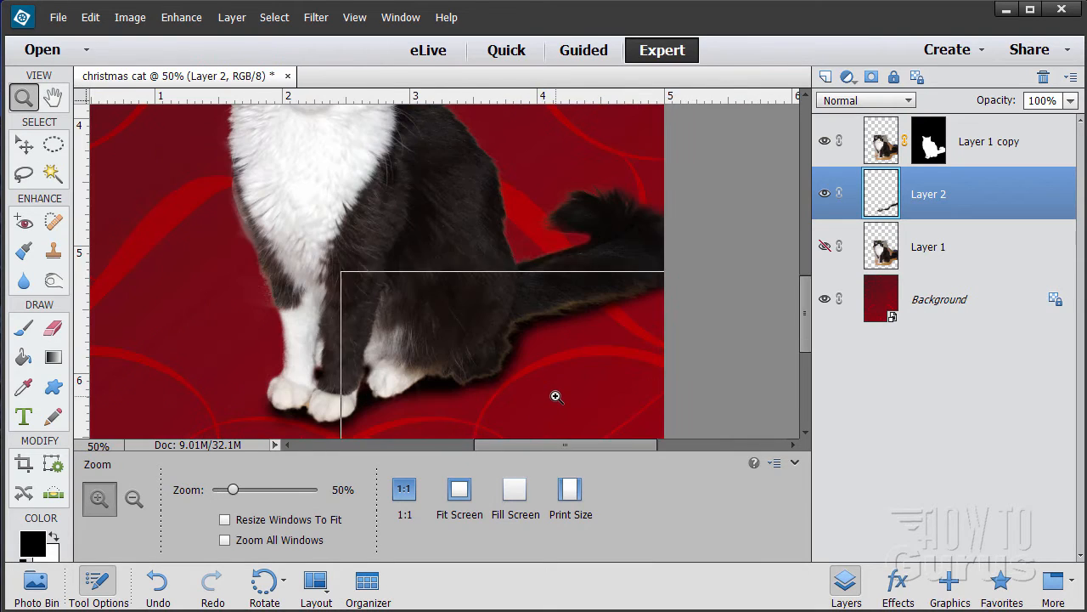
left_click(556, 397)
left_click(539, 345)
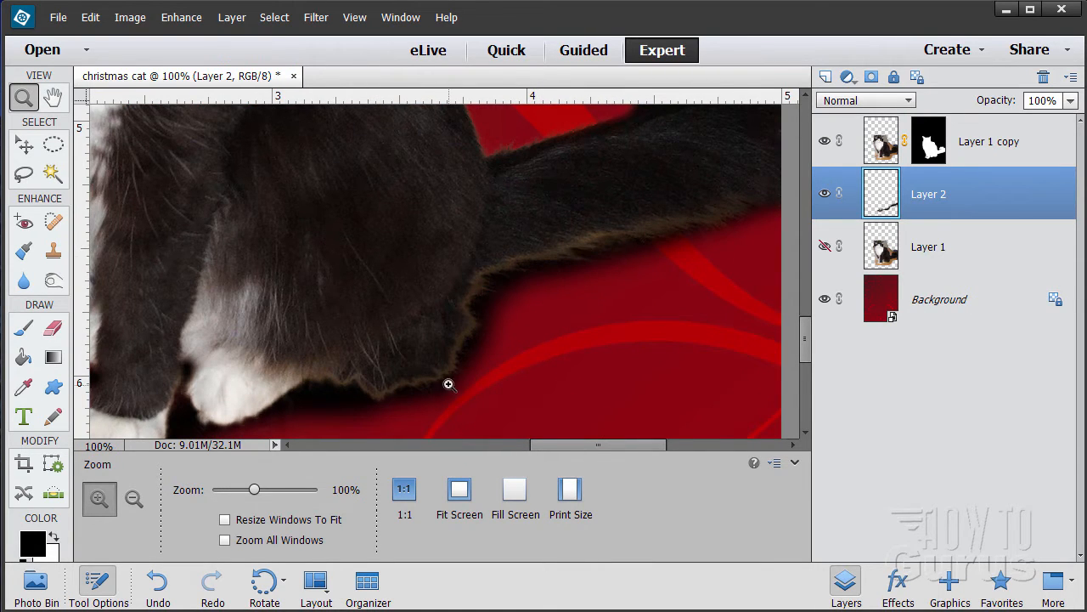
left_click(26, 145)
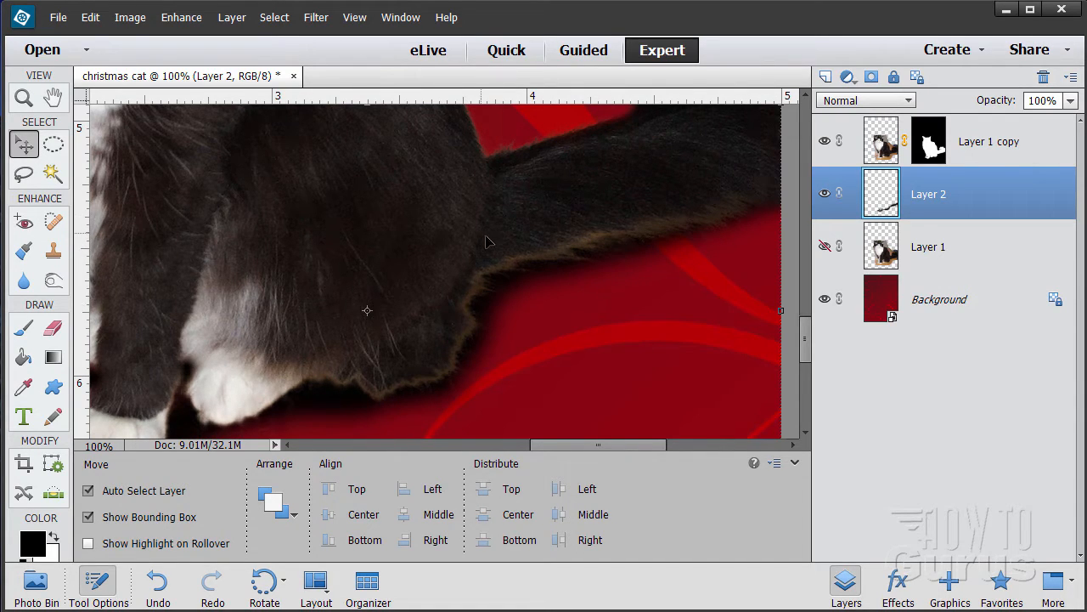
left_click(881, 150)
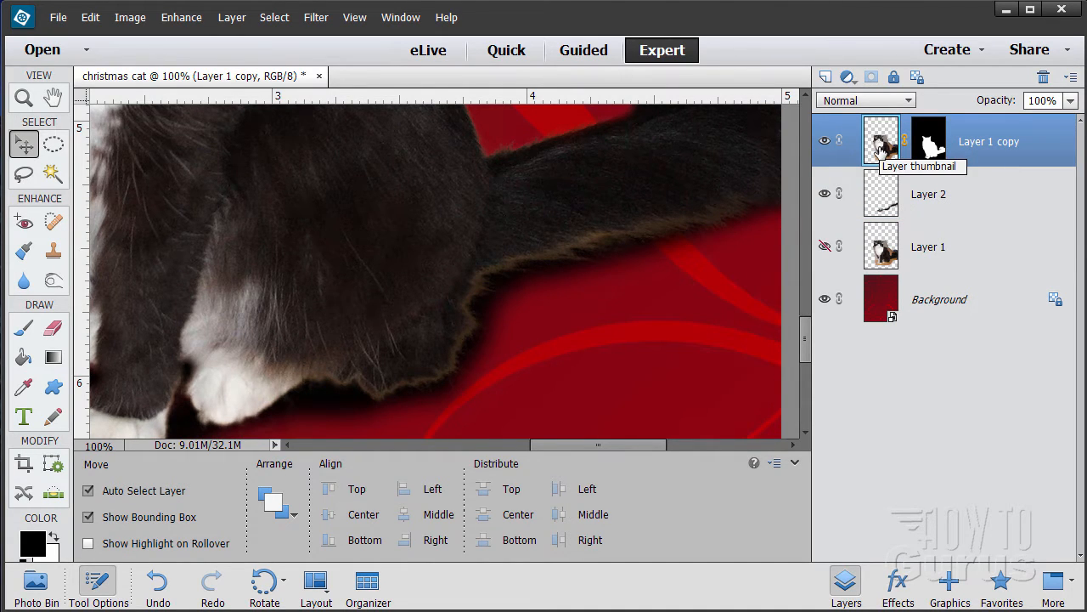
left_click(54, 280)
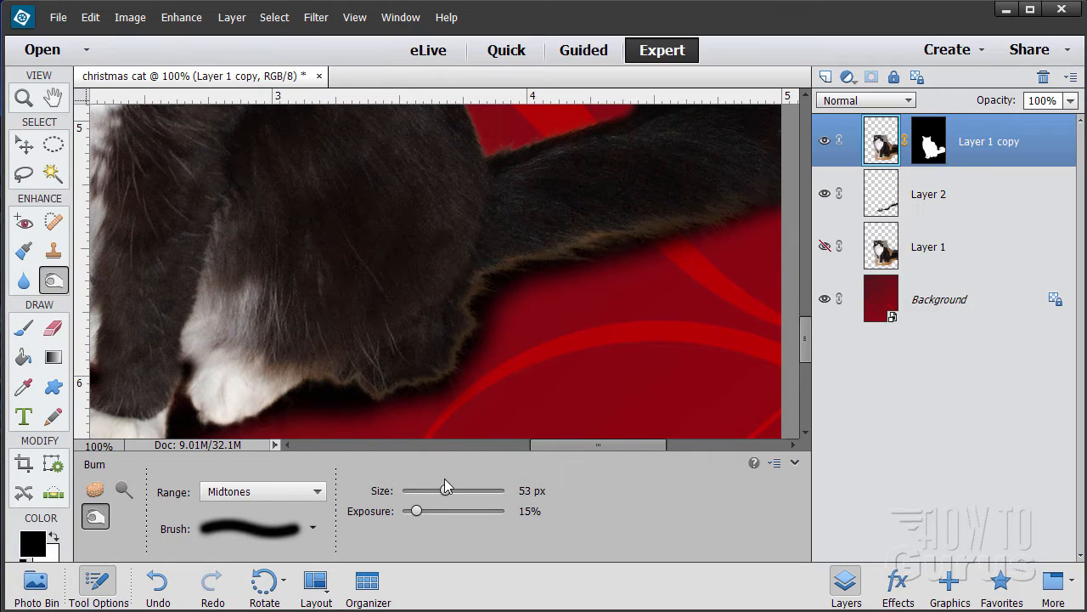
mouse_move(448, 492)
left_mouse_down()
mouse_move(427, 492)
mouse_move(434, 513)
left_mouse_up()
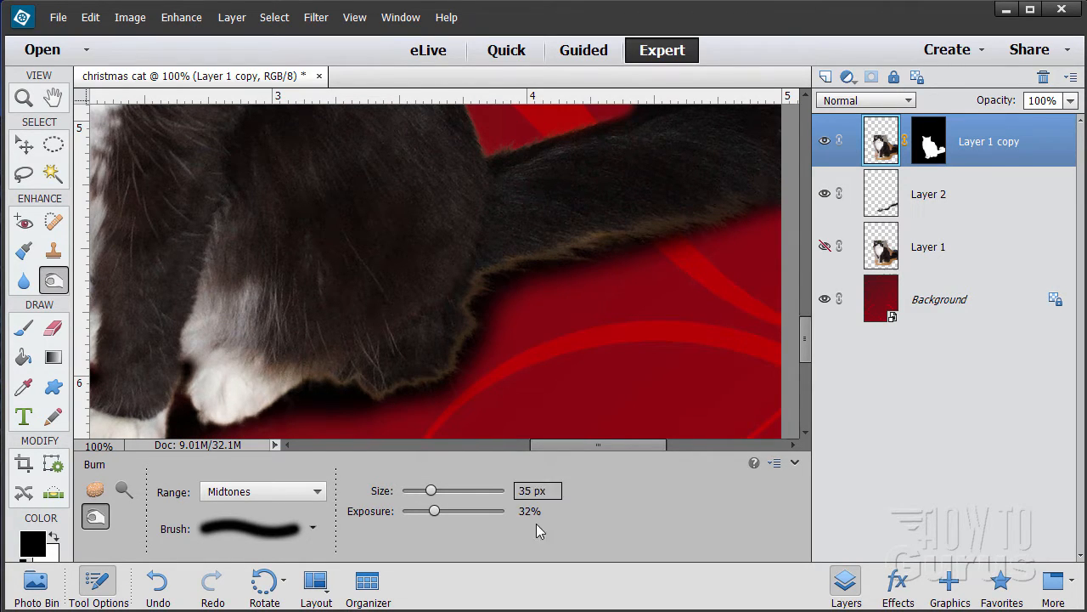
mouse_move(388, 388)
left_mouse_down()
mouse_move(359, 383)
mouse_move(401, 394)
mouse_move(458, 361)
mouse_move(457, 337)
mouse_move(426, 380)
mouse_move(450, 353)
mouse_move(382, 388)
mouse_move(390, 378)
mouse_move(365, 390)
mouse_move(342, 378)
mouse_move(371, 396)
mouse_move(321, 377)
mouse_move(353, 380)
mouse_move(296, 384)
mouse_move(251, 407)
mouse_move(304, 379)
mouse_move(351, 381)
mouse_move(234, 420)
mouse_move(318, 389)
mouse_move(366, 393)
mouse_move(445, 371)
mouse_move(490, 273)
mouse_move(461, 305)
mouse_move(500, 265)
mouse_move(473, 289)
mouse_move(581, 244)
mouse_move(521, 251)
mouse_move(596, 226)
mouse_move(585, 246)
mouse_move(642, 229)
mouse_move(582, 238)
mouse_move(658, 220)
mouse_move(582, 231)
mouse_move(695, 208)
left_mouse_up()
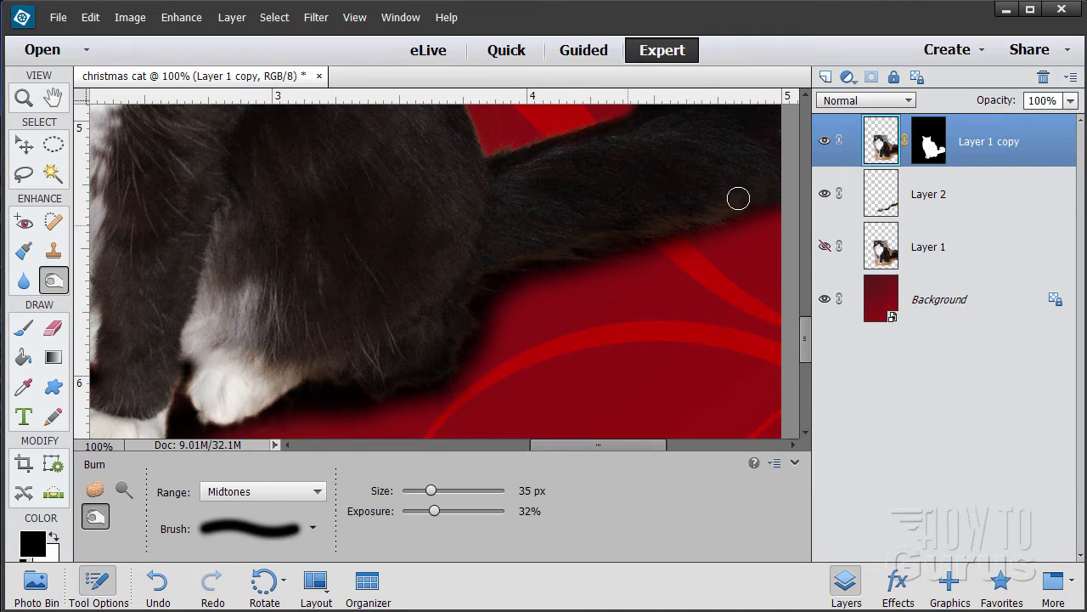
left_click_drag(571, 251, 538, 262)
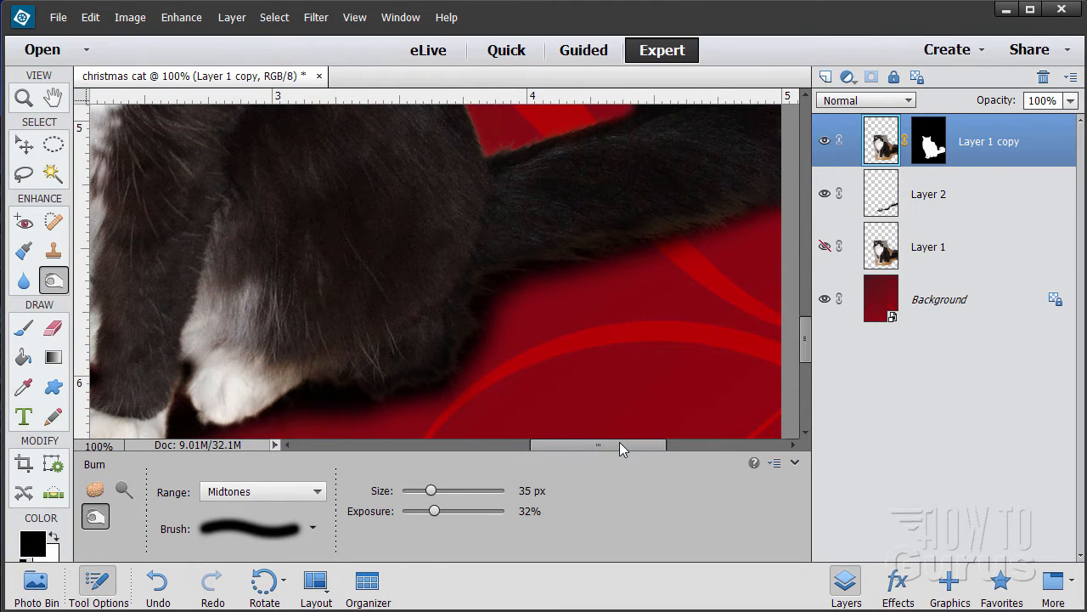
- Burn the lower edges and gaps of the cat's white paws with the same brush to blend them into the shadow
mouse_move(620, 442)
left_mouse_down()
mouse_move(660, 438)
mouse_move(564, 446)
left_mouse_up()
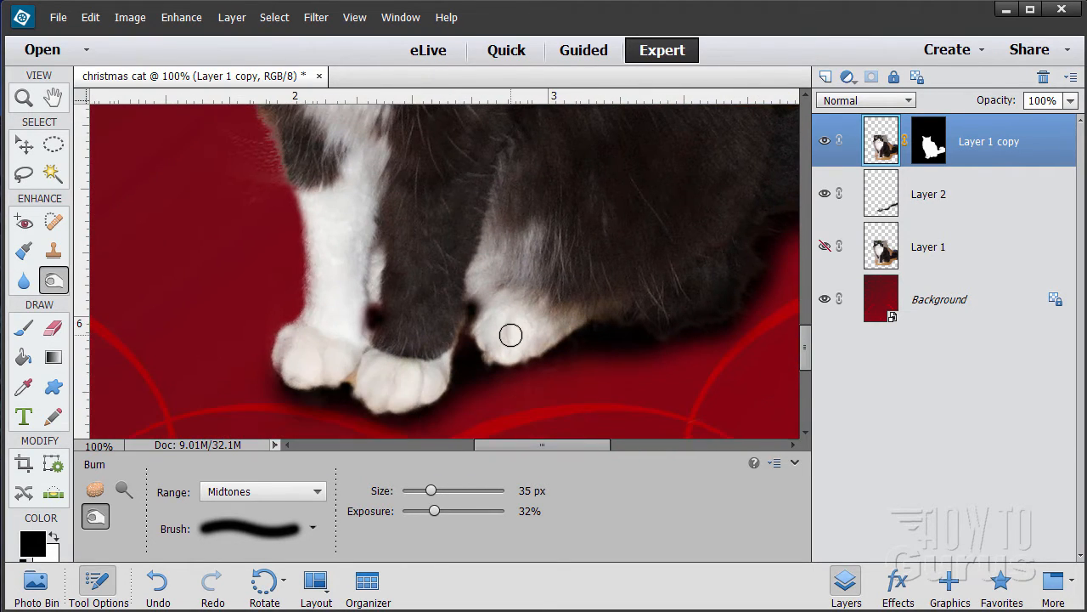
mouse_move(381, 401)
left_mouse_down()
mouse_move(354, 373)
mouse_move(349, 402)
mouse_move(354, 380)
mouse_move(344, 394)
mouse_move(355, 406)
mouse_move(345, 389)
mouse_move(350, 410)
mouse_move(351, 393)
mouse_move(332, 404)
mouse_move(372, 383)
left_mouse_up()
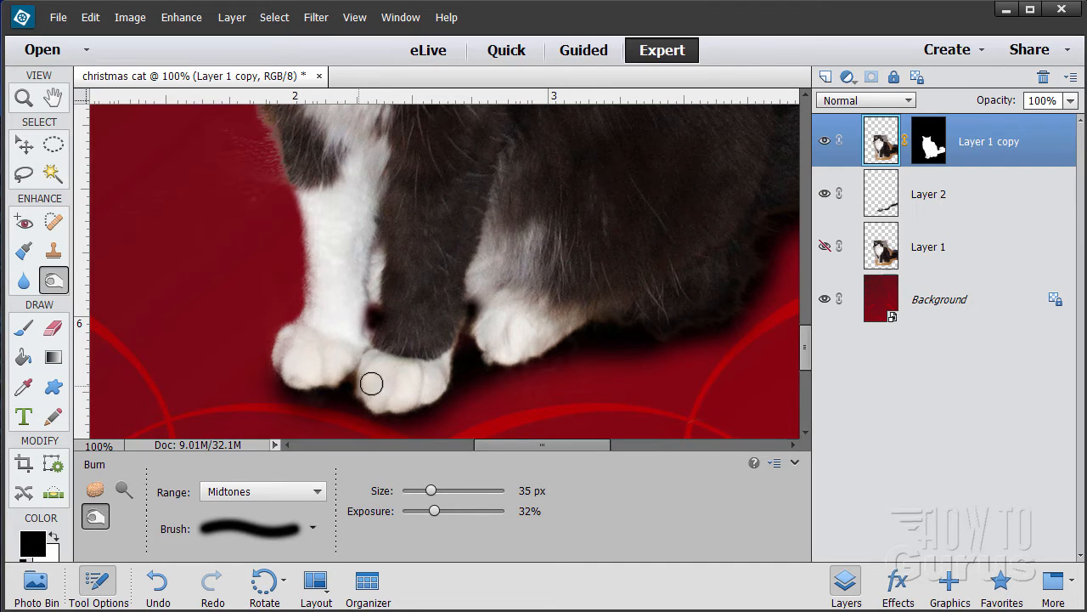
left_click_drag(453, 376, 423, 379)
- Burn the outer fur edge along the cat's front leg and the side of its chest
scroll(422, 379, "up", 5)
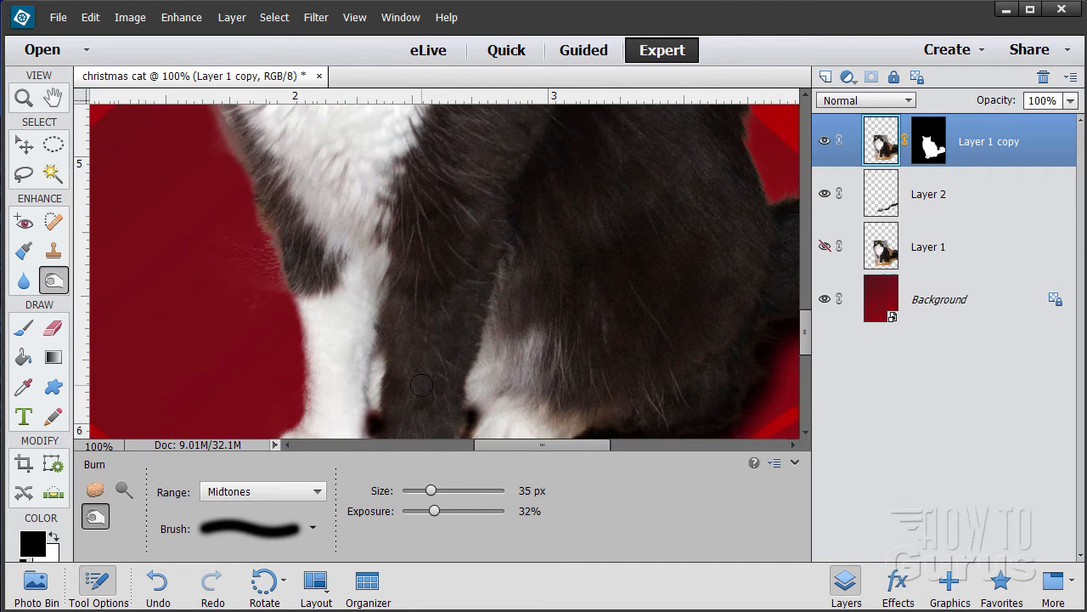
left_click_drag(228, 221, 238, 257)
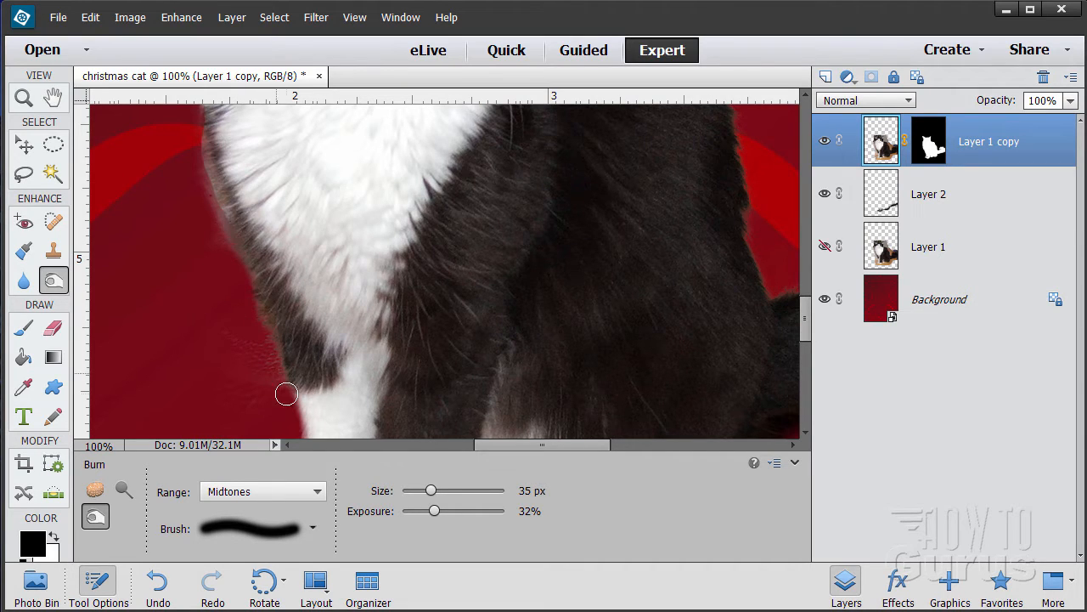
mouse_move(241, 250)
left_mouse_down()
mouse_move(208, 153)
mouse_move(220, 252)
mouse_move(208, 204)
mouse_move(243, 256)
mouse_move(242, 293)
mouse_move(274, 345)
mouse_move(263, 363)
mouse_move(301, 328)
left_mouse_up()
scroll(238, 308, "up", 8)
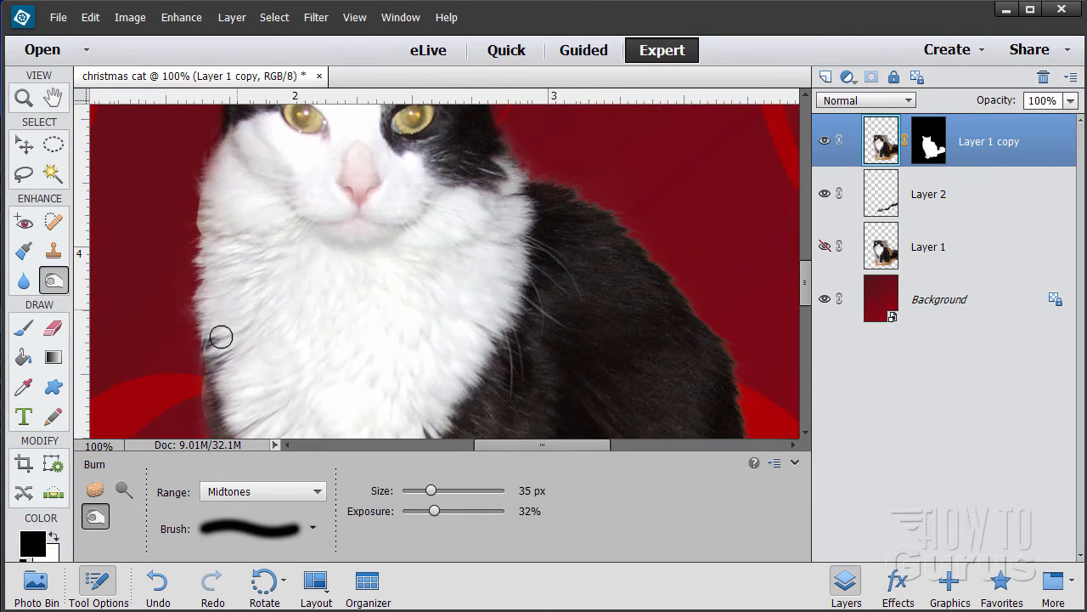
scroll(218, 335, "down", 1)
left_click_drag(200, 358, 202, 393)
- Burn the insides of both of the cat's ears with the 35 px brush
scroll(232, 328, "up", 8)
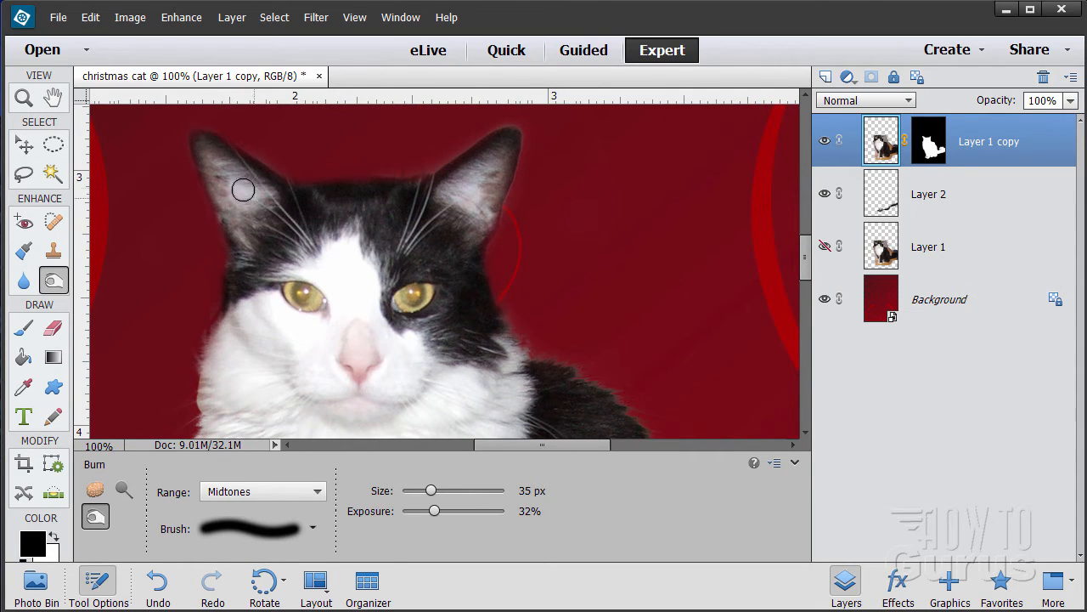
mouse_move(226, 201)
left_mouse_down()
mouse_move(238, 195)
mouse_move(214, 183)
mouse_move(216, 161)
mouse_move(231, 203)
mouse_move(243, 170)
mouse_move(252, 182)
left_mouse_up()
mouse_move(483, 181)
left_mouse_down()
mouse_move(488, 174)
mouse_move(490, 200)
mouse_move(506, 154)
left_mouse_up()
- Examine the cat's blended fur edges, both close up and against the whole card background
scroll(608, 253, "down", 10)
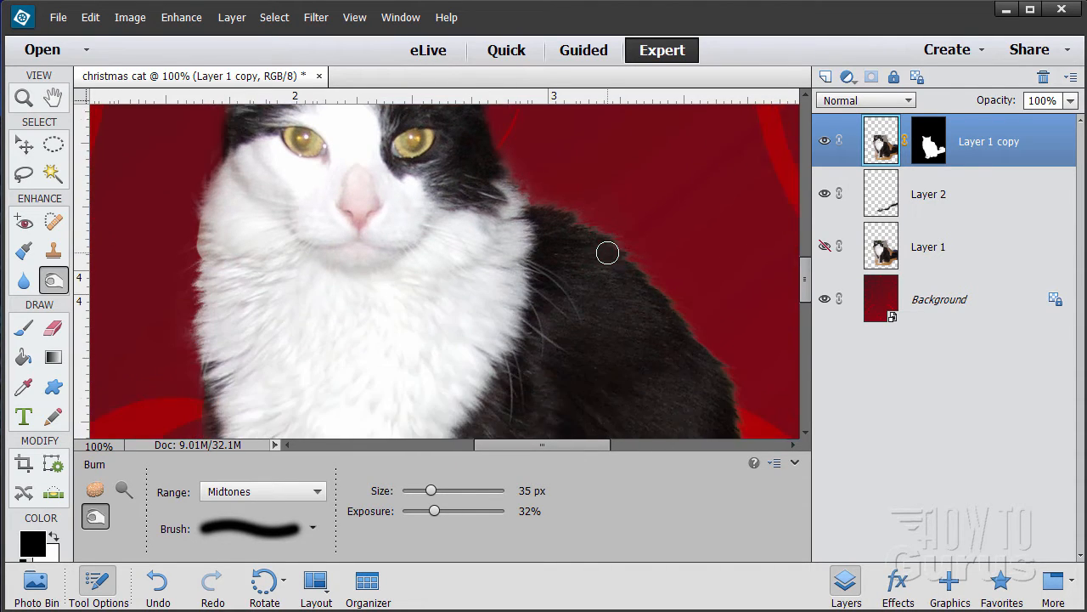
scroll(608, 253, "up", 10)
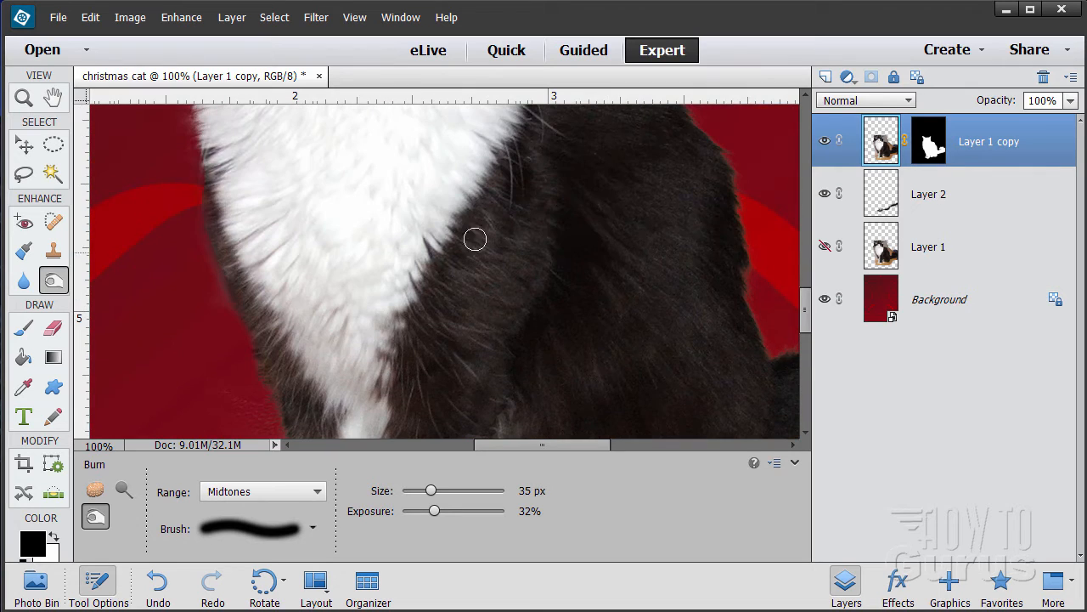
left_click(28, 108)
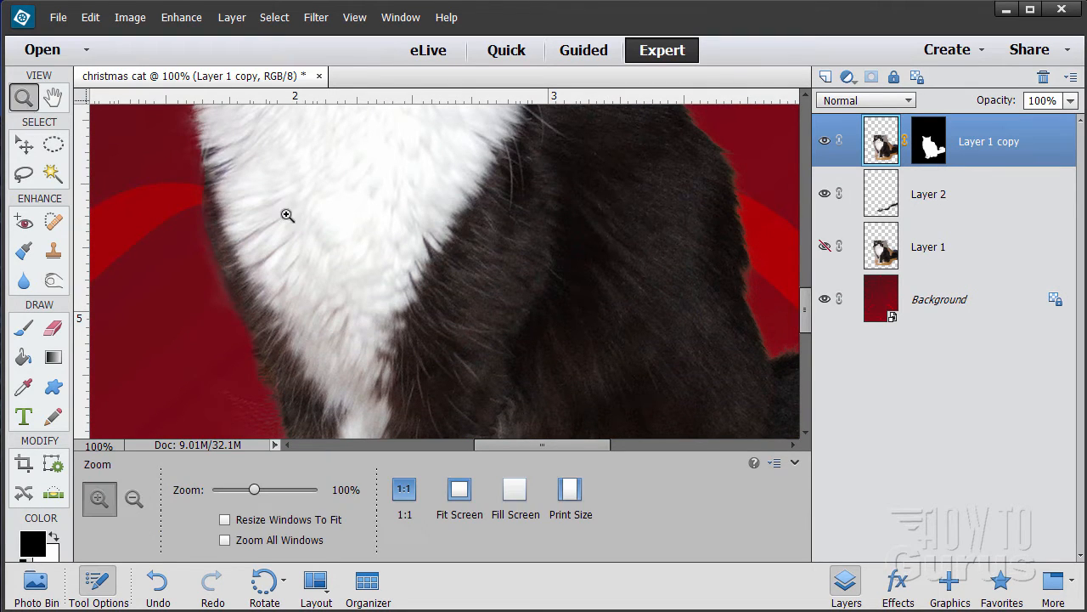
key("alt")
left_click(496, 273, "alt")
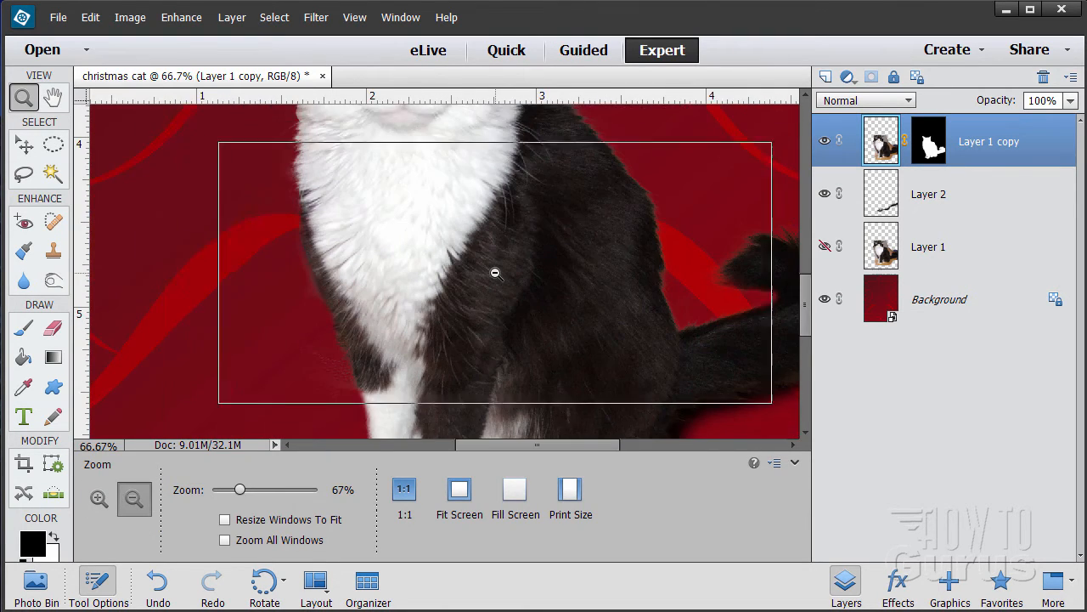
left_click(495, 273, "alt")
left_click(496, 273, "alt")
left_click(495, 273, "alt")
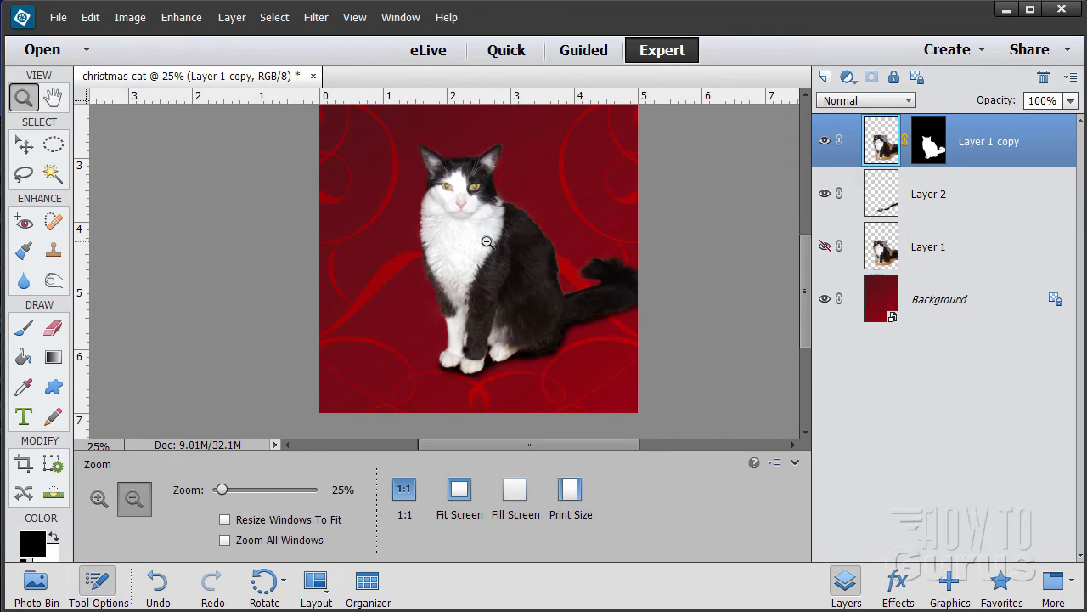
left_click(489, 244, "alt")
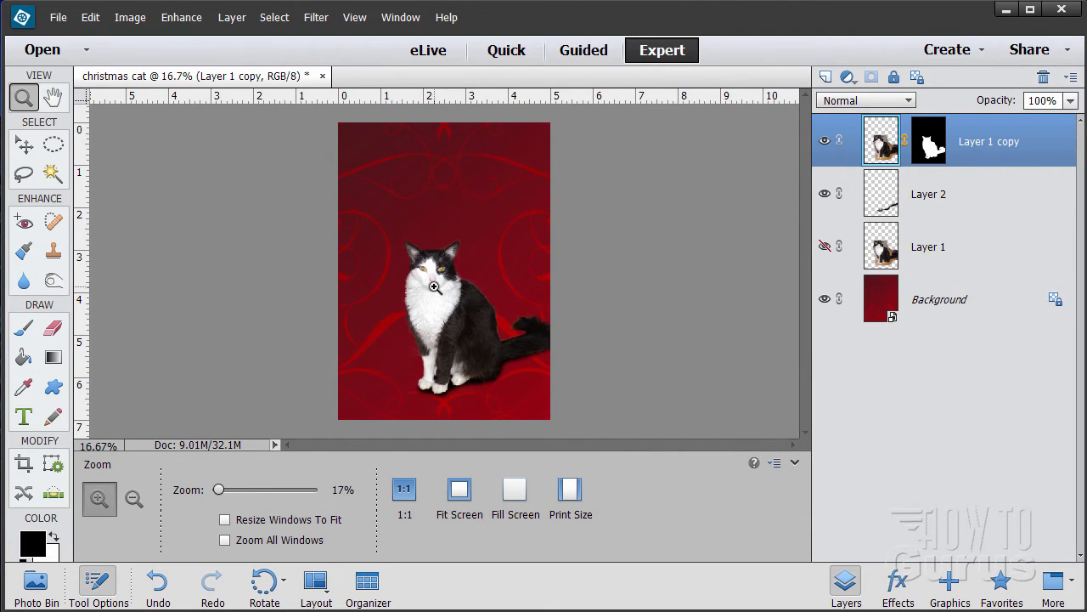
left_click(438, 285)
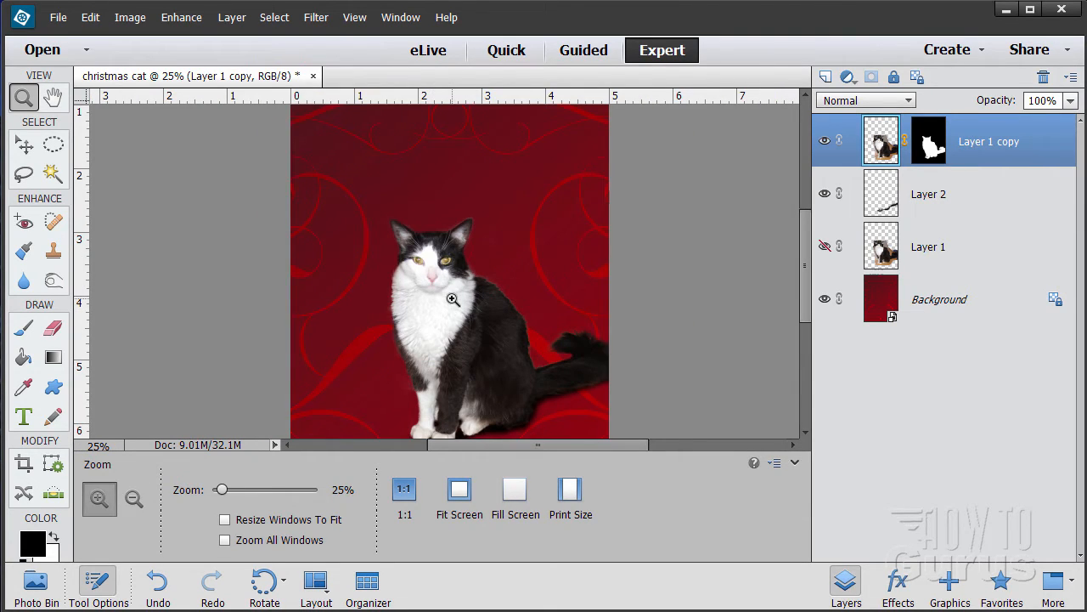
left_click(451, 295, "alt")
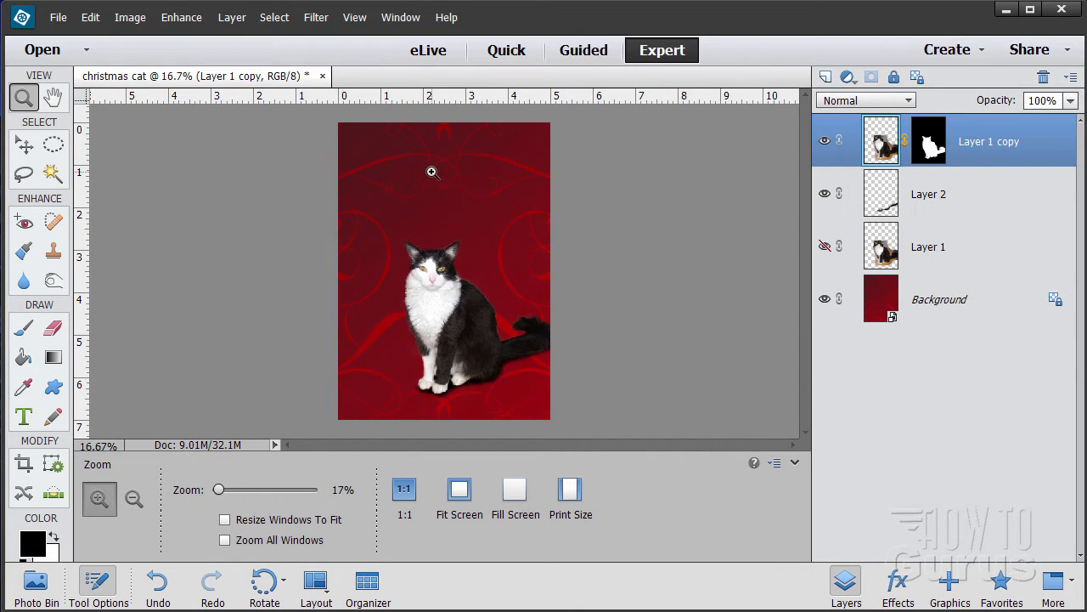
- Lock Layer 1 copy and Layer 2, and link the two layers together
left_click(23, 149)
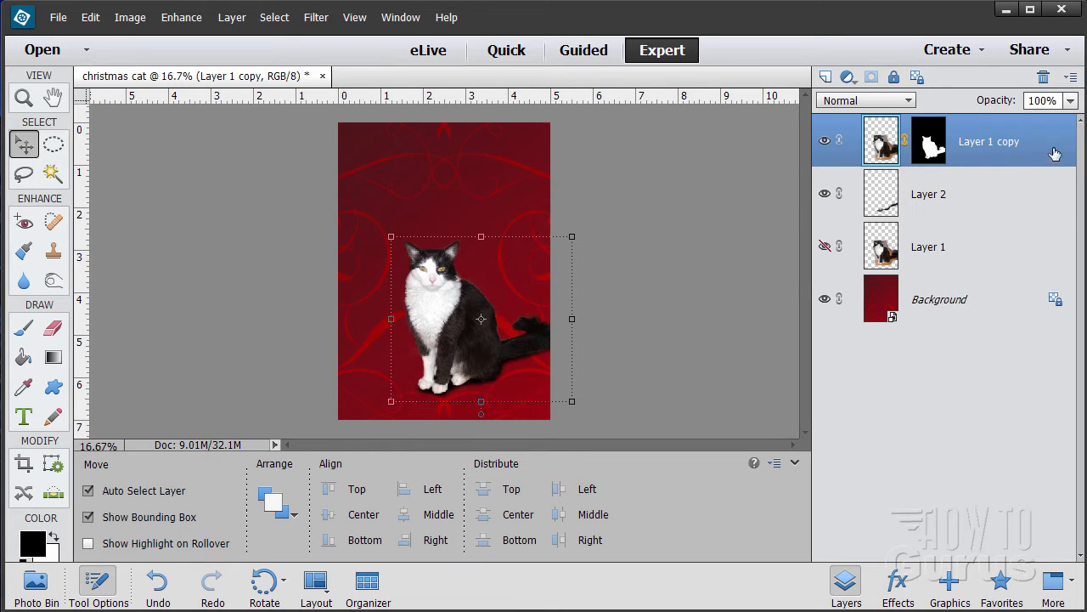
left_click(894, 76)
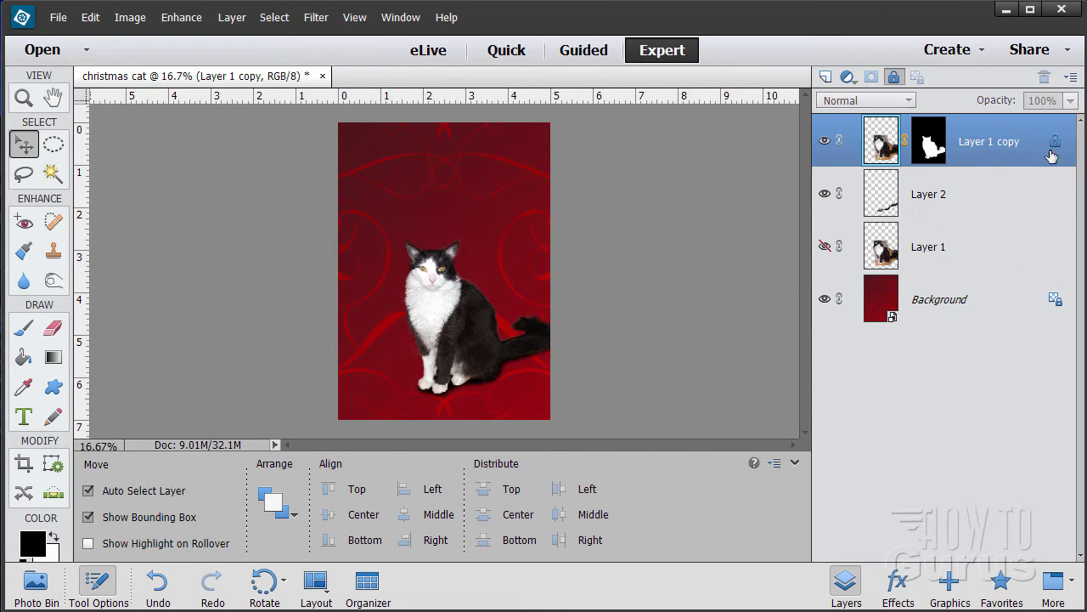
left_click(1013, 200)
left_click(893, 77)
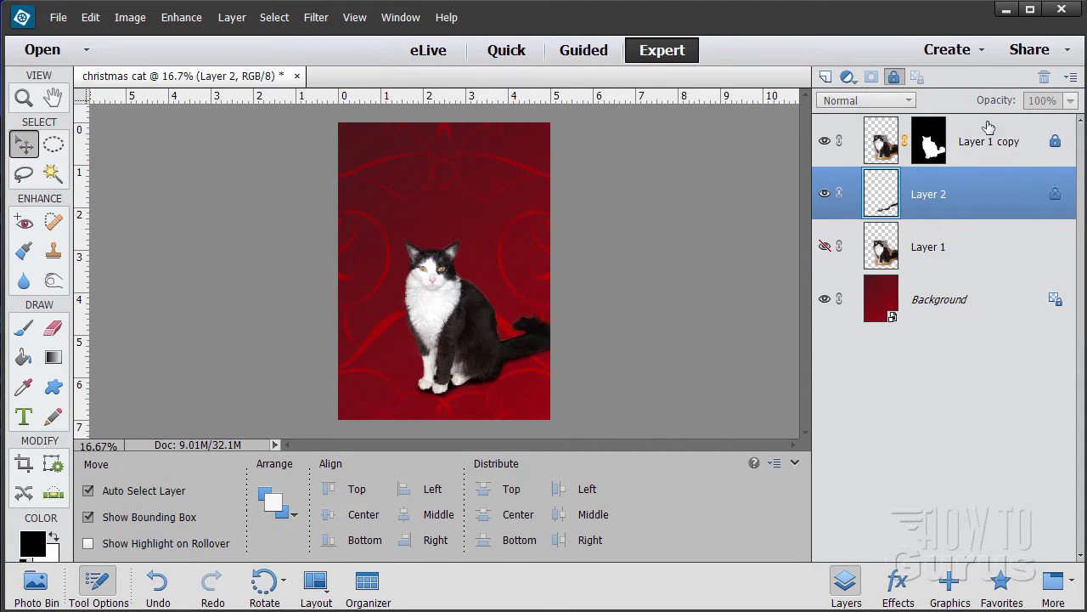
left_click(984, 139, "ctrl")
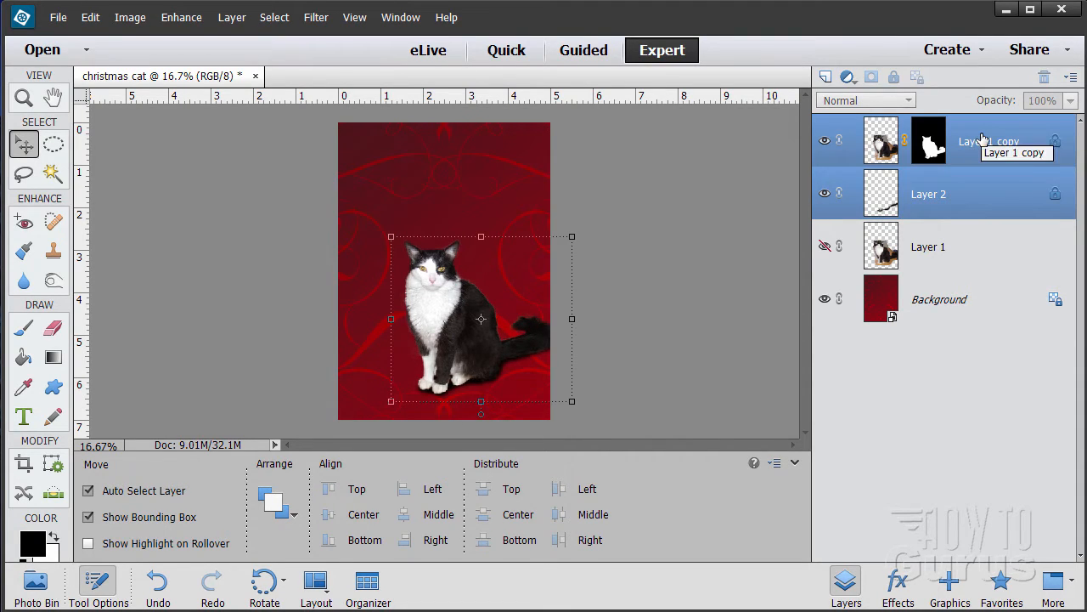
left_click(839, 143)
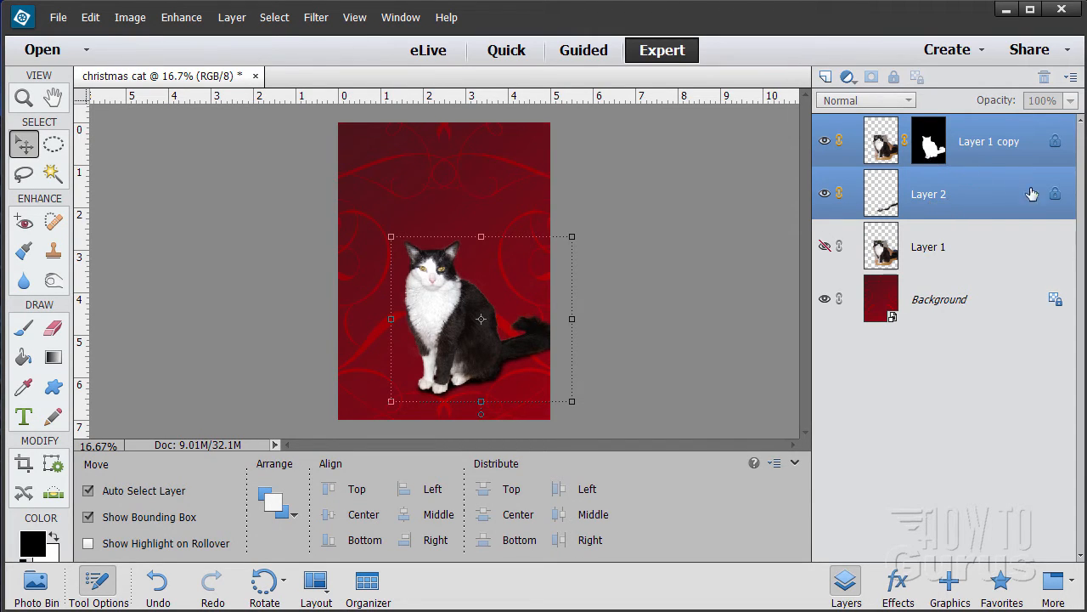
- Make Background the active layer and hide both Layer 1 copy and Layer 2
left_click(965, 254)
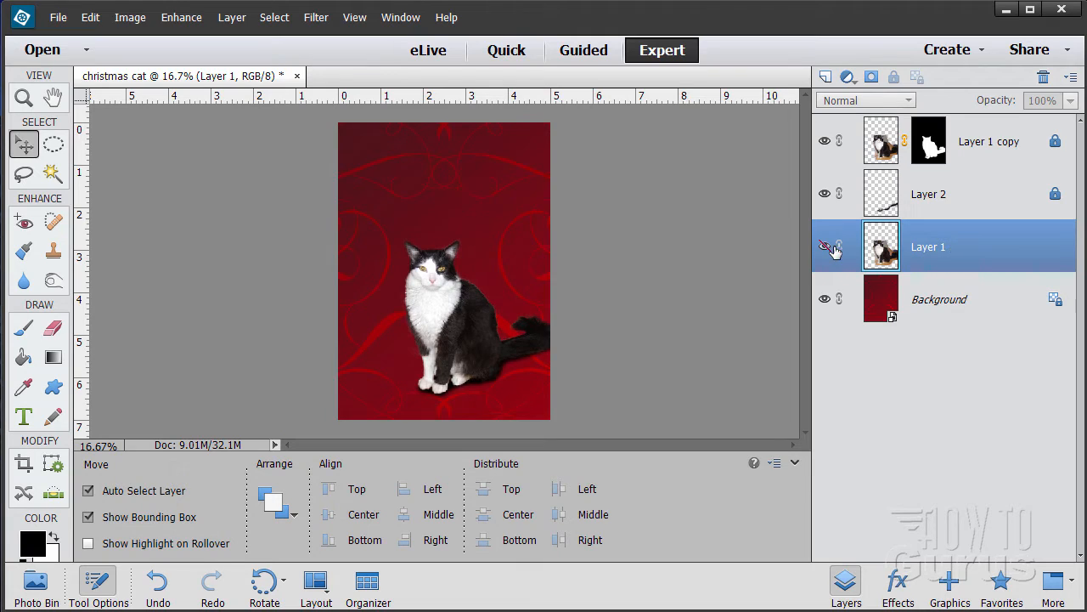
left_click(993, 301)
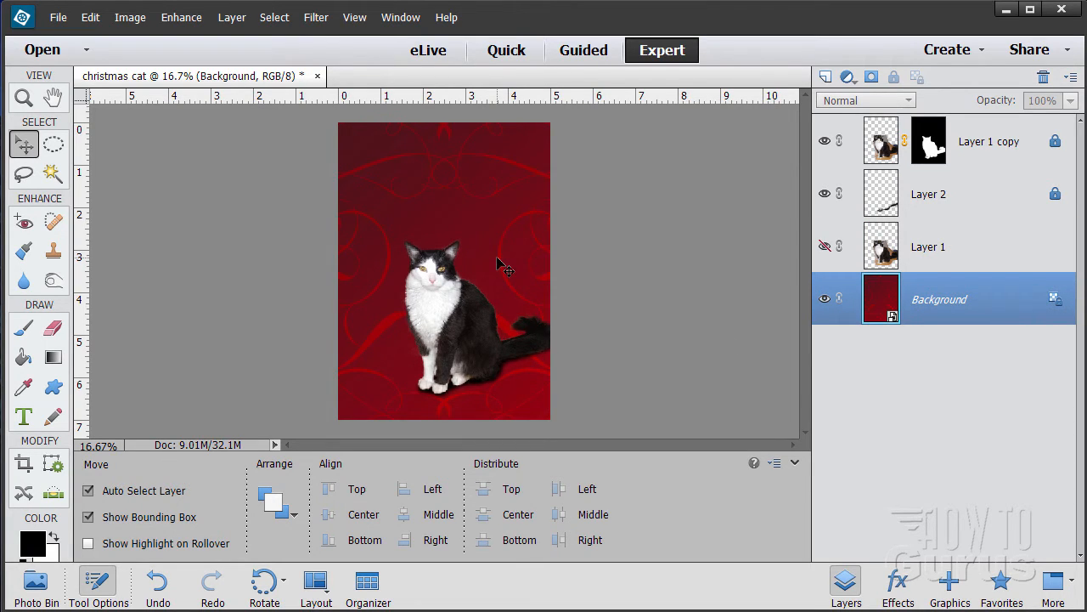
left_click(824, 141)
left_click(824, 193)
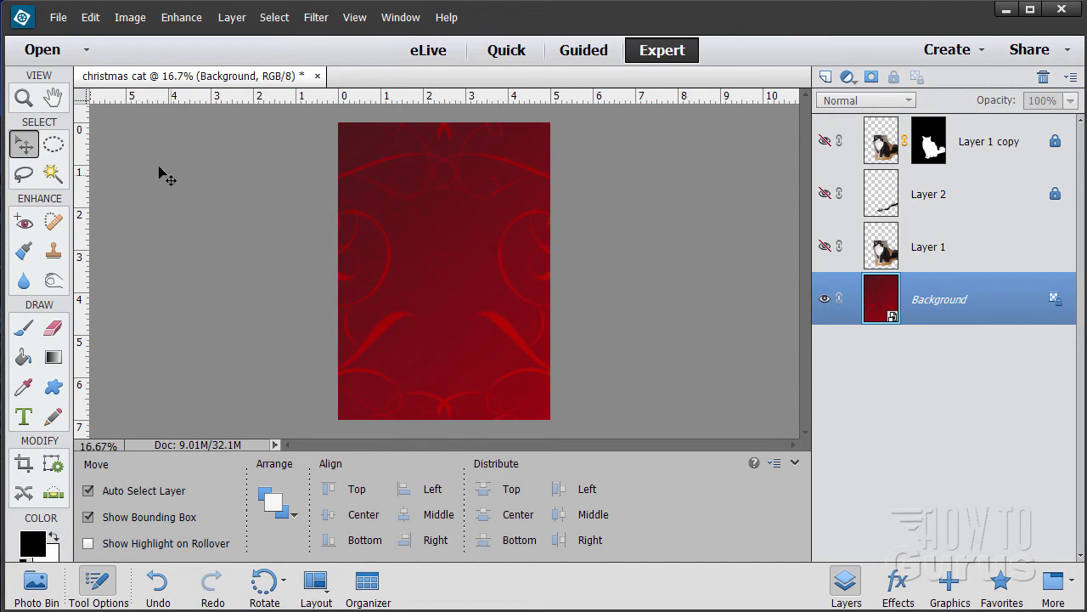
- Float the christmas cat document in its own enlarged window and magnify the card to 33.33%
left_click_drag(213, 79, 308, 27)
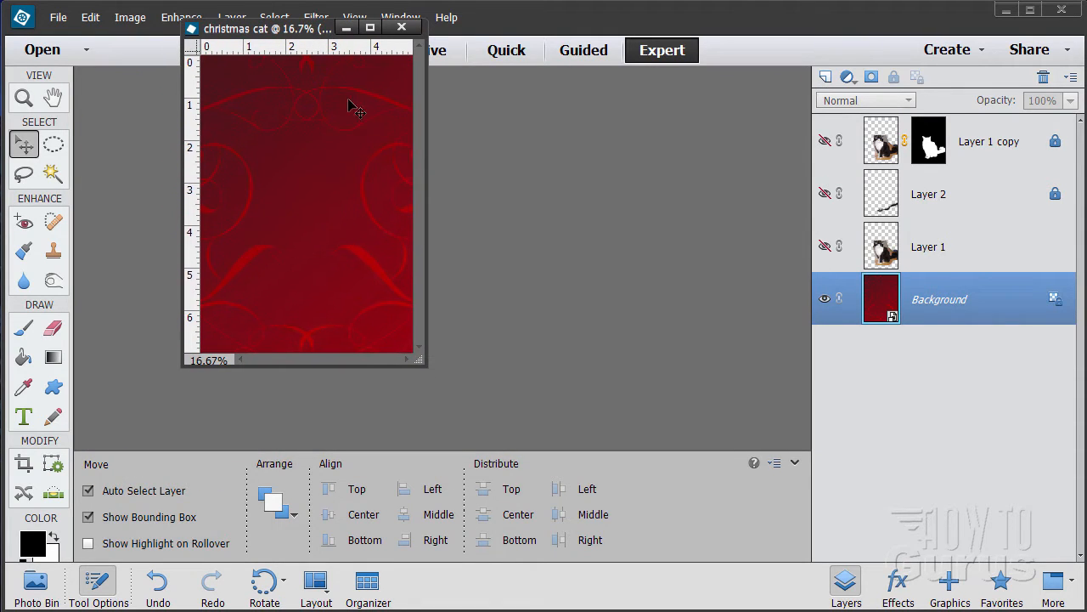
left_click_drag(418, 363, 697, 593)
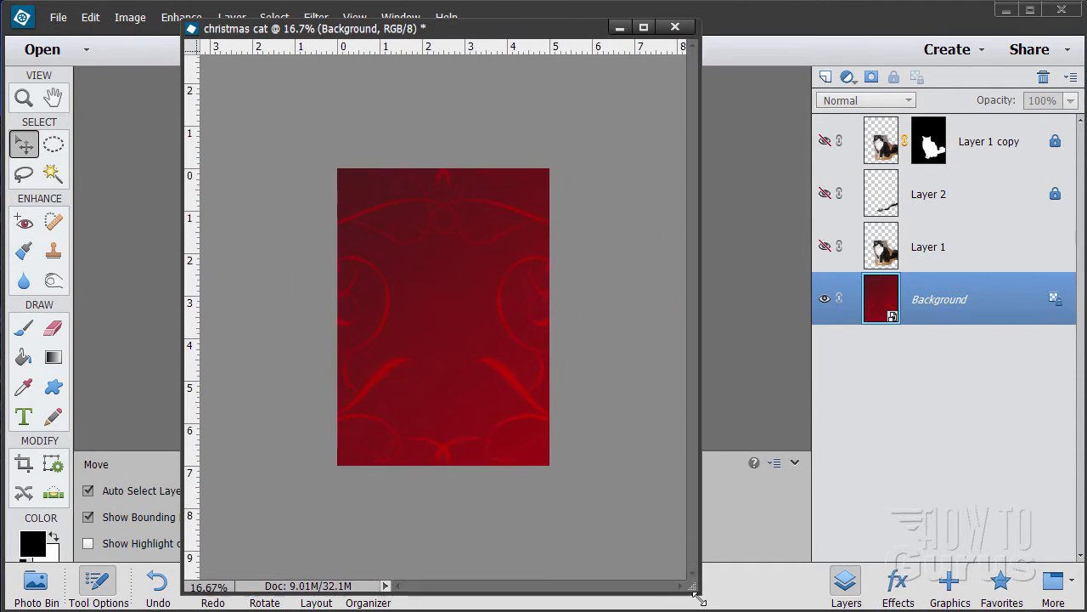
left_click(23, 97)
left_click(387, 274)
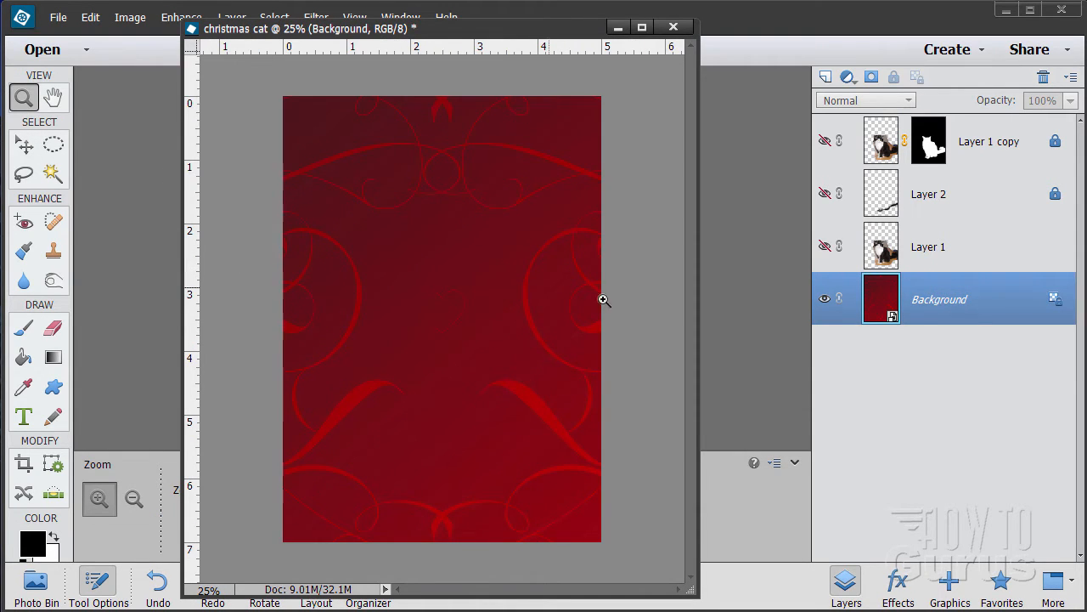
left_click_drag(696, 318, 744, 314)
left_click(498, 265)
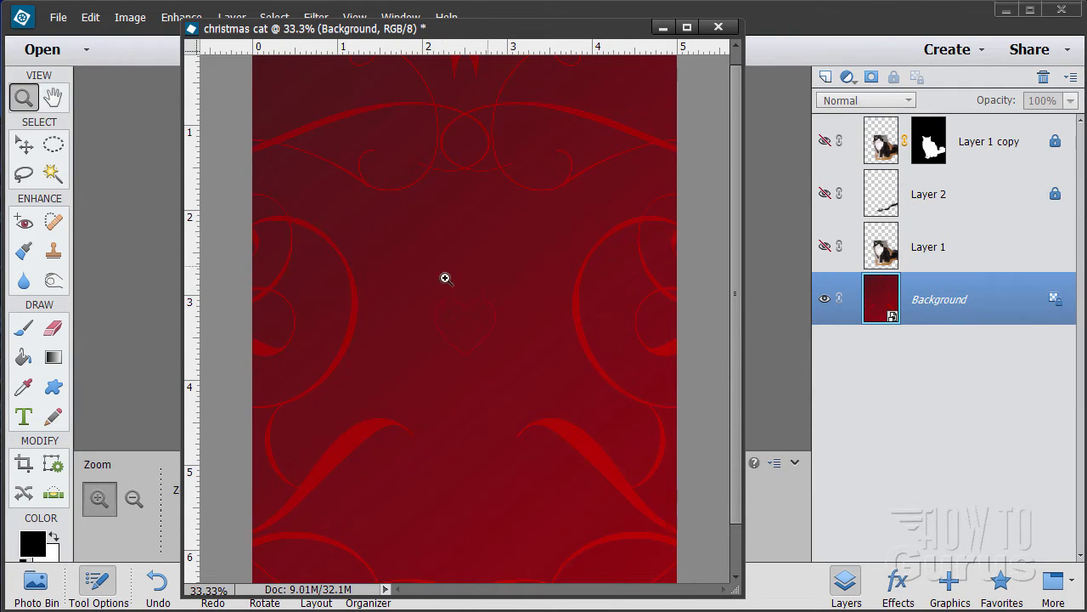
- Zoom the card out to 25%, move its window clear of the menus, and place a vertical guide at 2.5 inches, down the card's centre
key("alt")
left_click(483, 316, "alt")
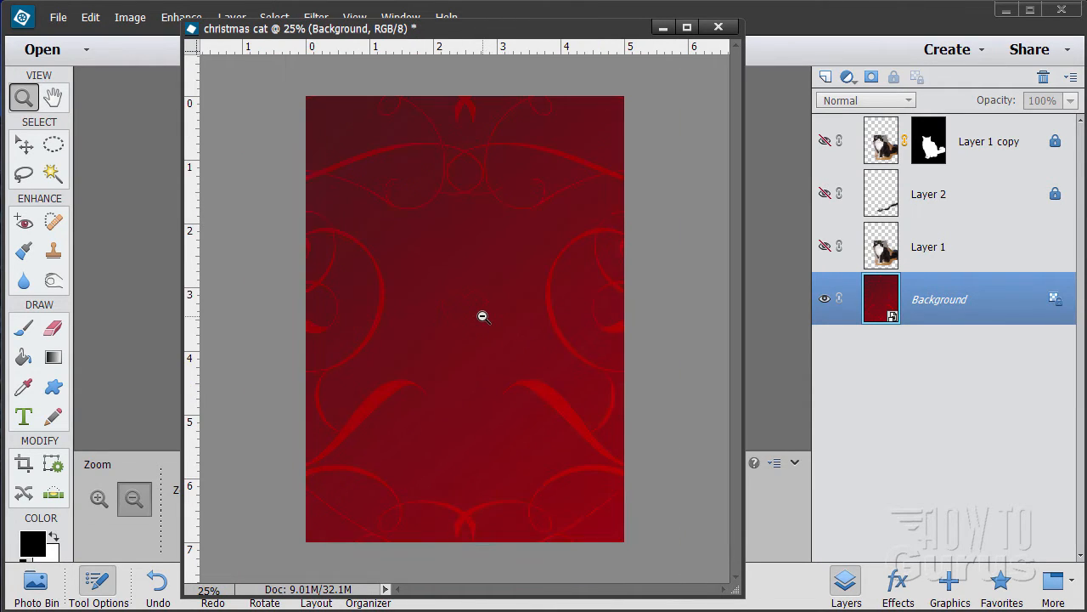
left_click(24, 145)
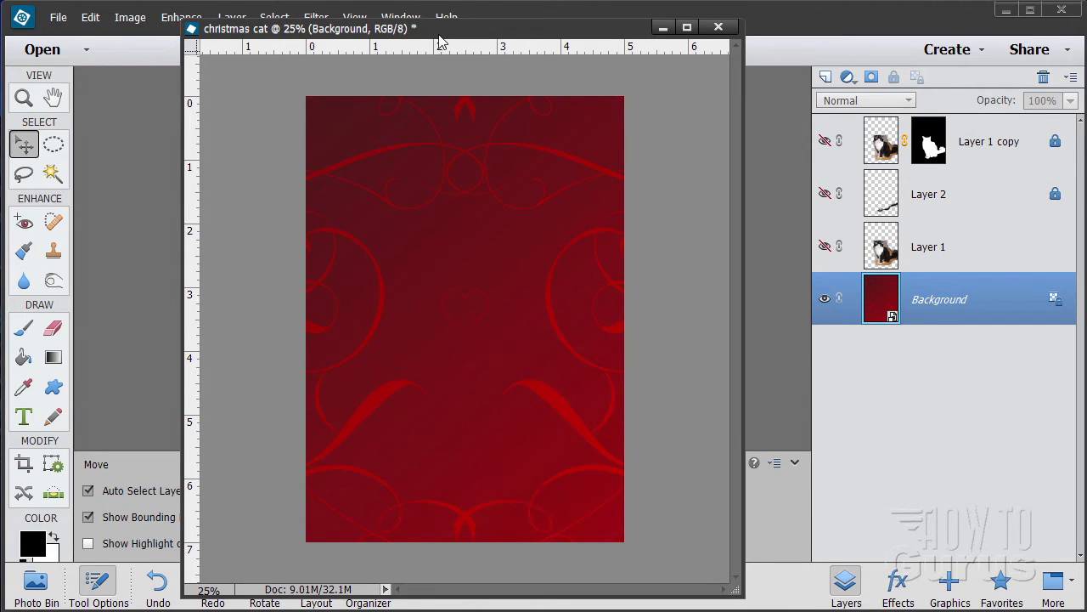
left_click_drag(439, 38, 435, 62)
left_click(354, 17)
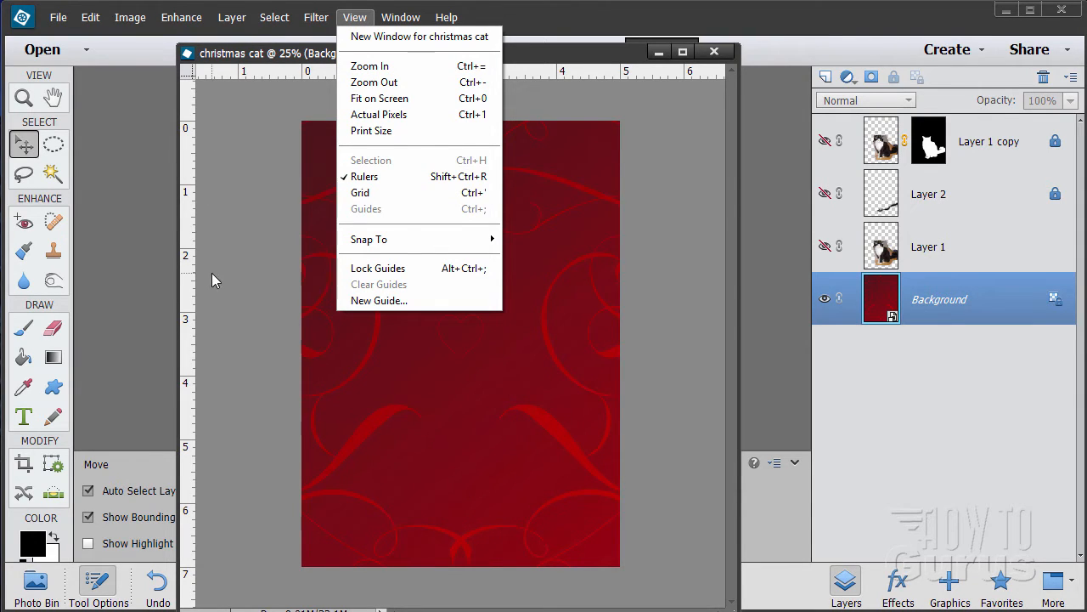
left_click(269, 231)
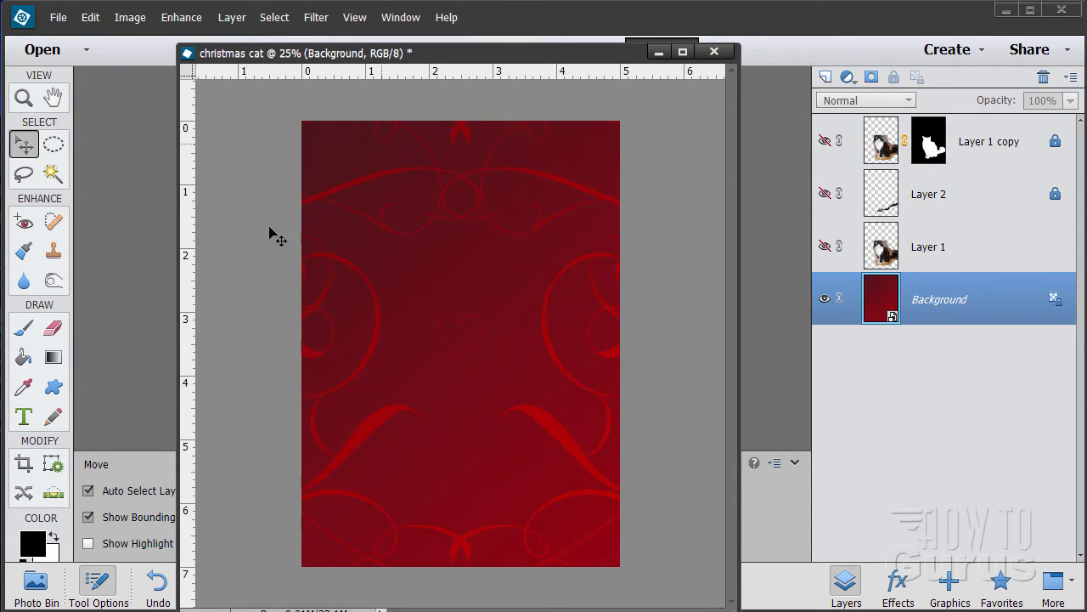
left_click_drag(190, 301, 461, 378)
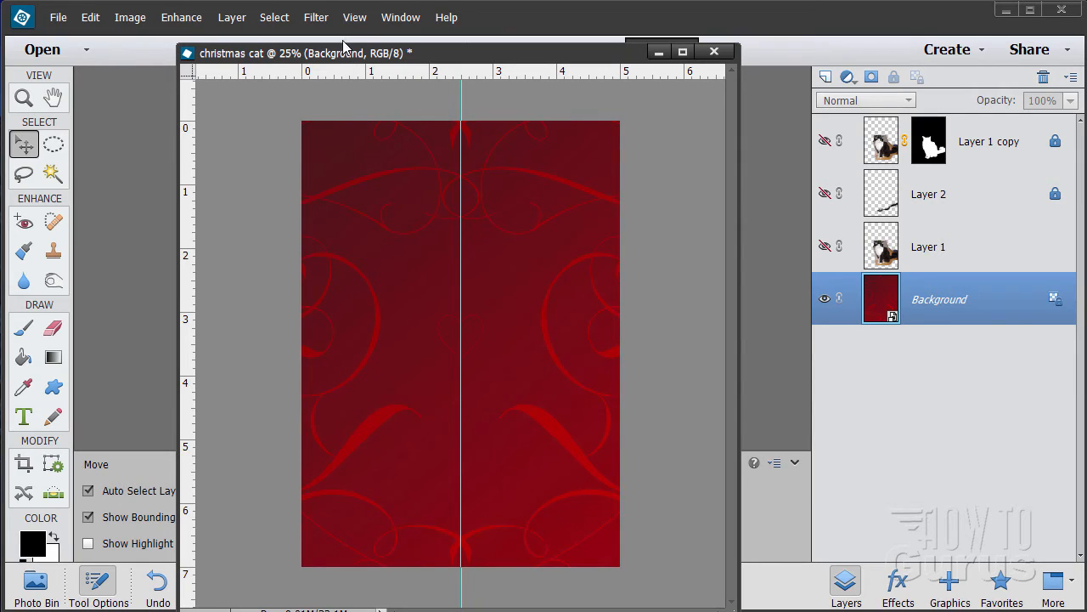
- Check the guide snapping options and place horizontal guides about 1.7, 3.5 and 5.2 inches down the card
left_click(354, 17)
mouse_move(390, 243)
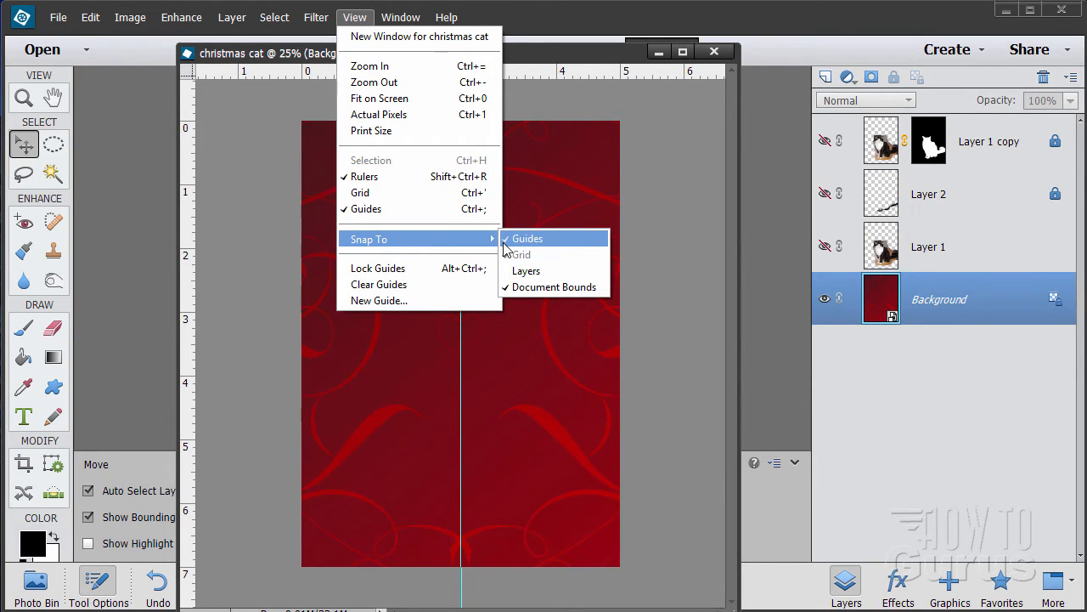
left_click(520, 15)
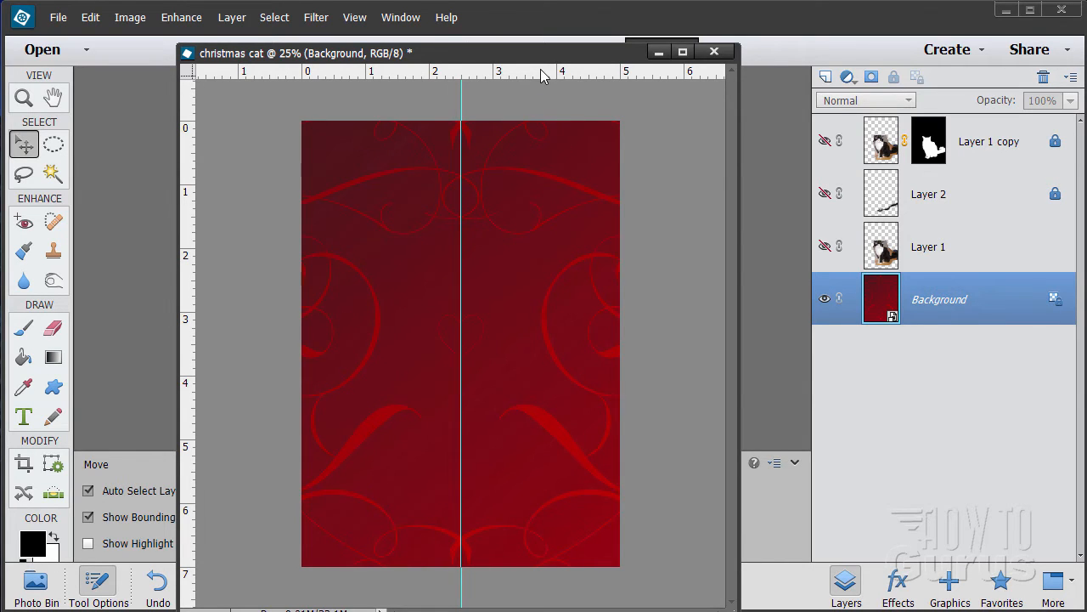
left_click_drag(541, 75, 594, 346)
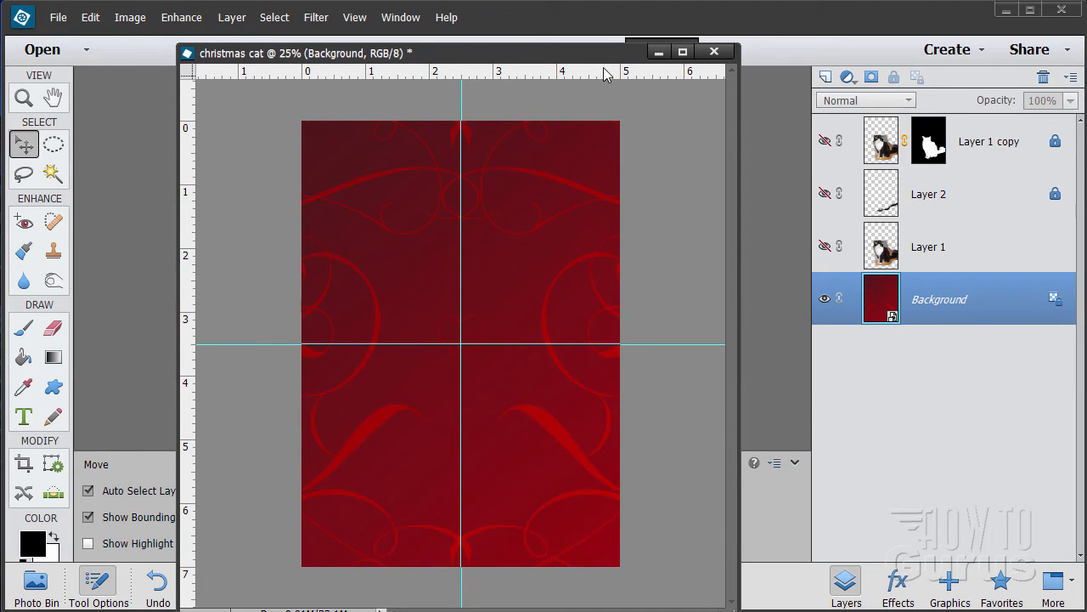
left_click_drag(604, 74, 644, 229)
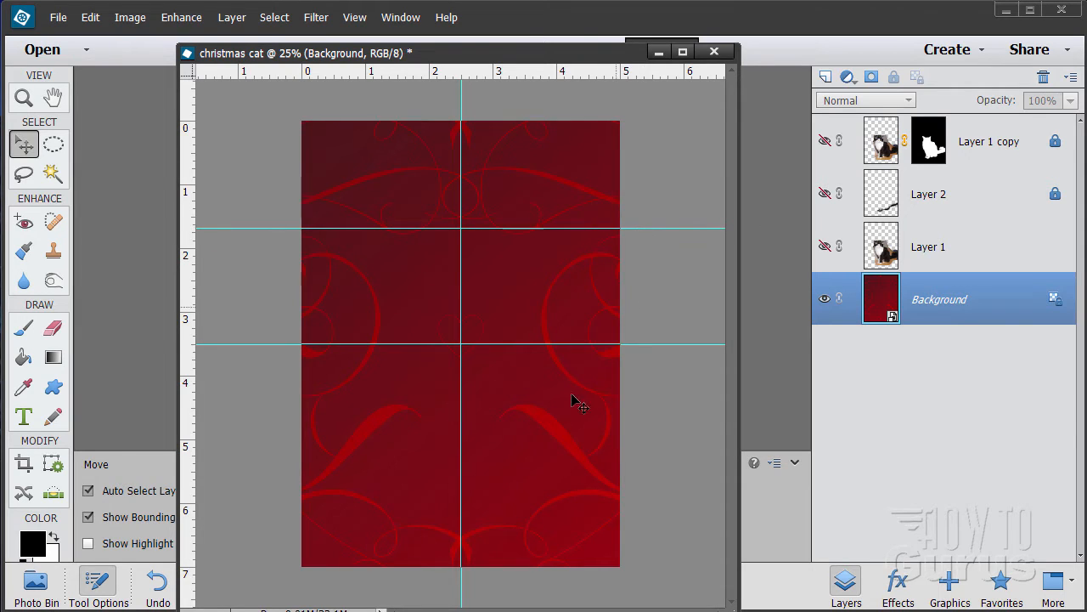
mouse_move(191, 489)
left_mouse_down()
mouse_move(524, 471)
mouse_move(182, 477)
left_mouse_up()
left_click_drag(555, 72, 600, 452)
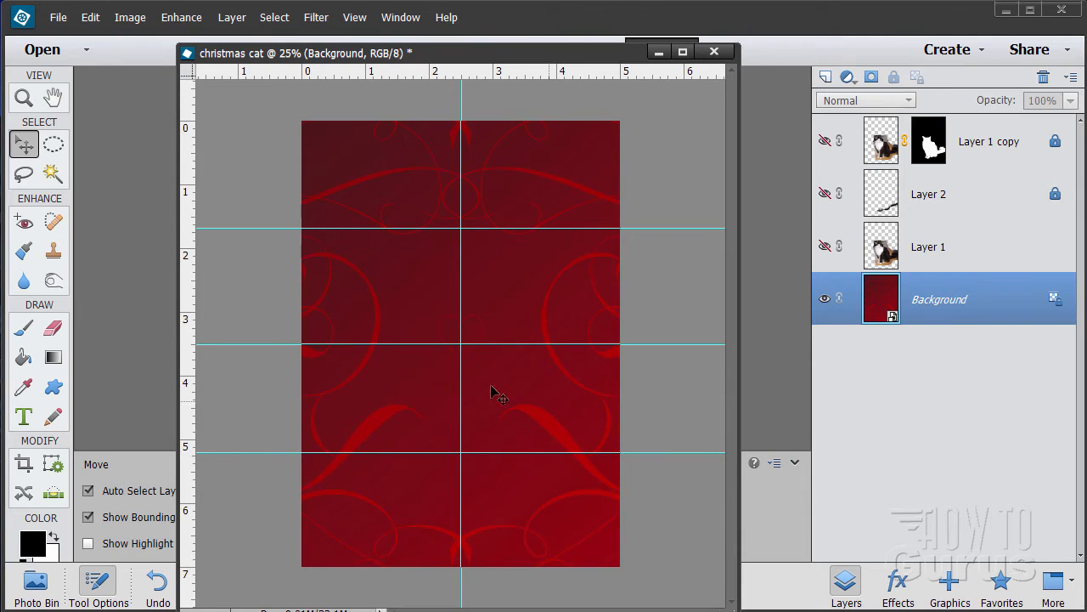
- Place two more vertical guides on each side of the centre guide, at about 0.8, 1.6, 3.3 and 4.2 inches
left_click_drag(192, 400, 415, 406)
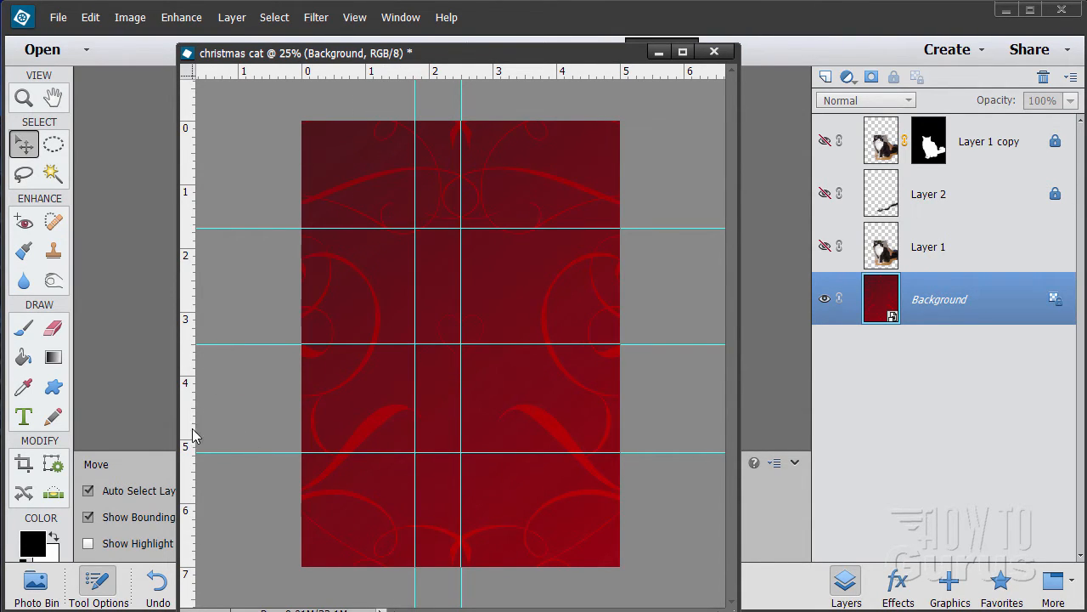
left_click_drag(191, 435, 350, 427)
left_click_drag(194, 381, 518, 393)
left_click_drag(187, 435, 578, 449)
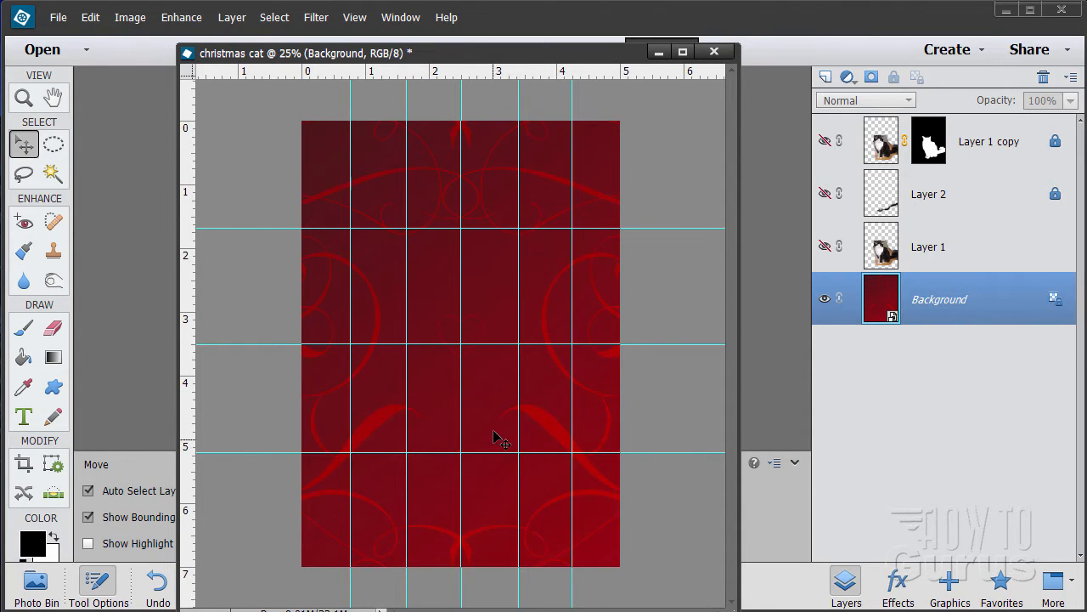
left_click_drag(517, 415, 513, 416)
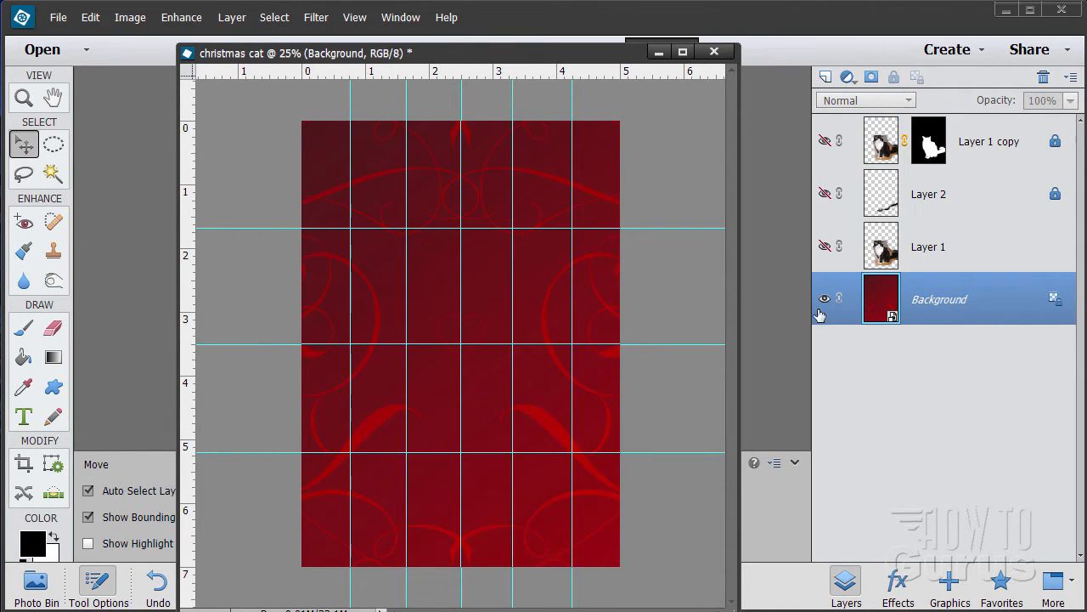
- Try outlining a two-tier Christmas tree with a trunk along the guides using the Polygonal Lasso, and deselect it
left_click(31, 175)
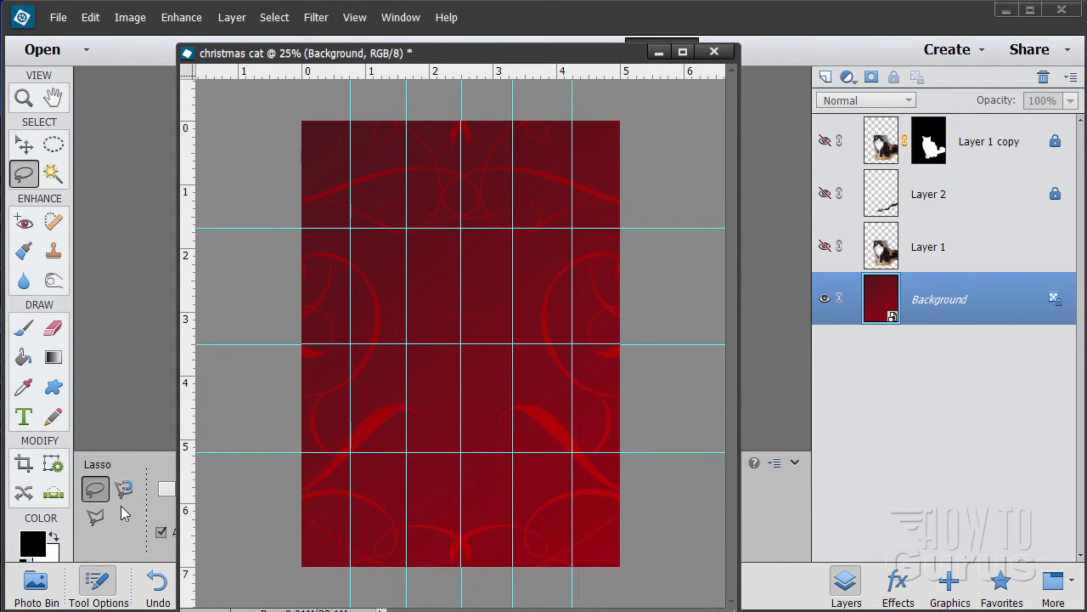
left_click(96, 515)
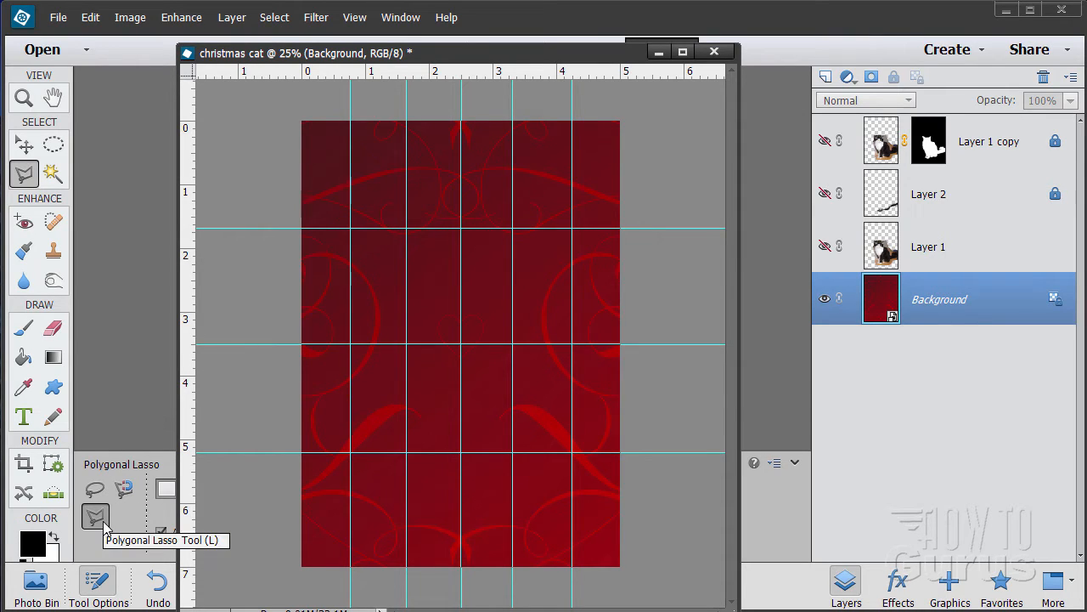
left_click(461, 228)
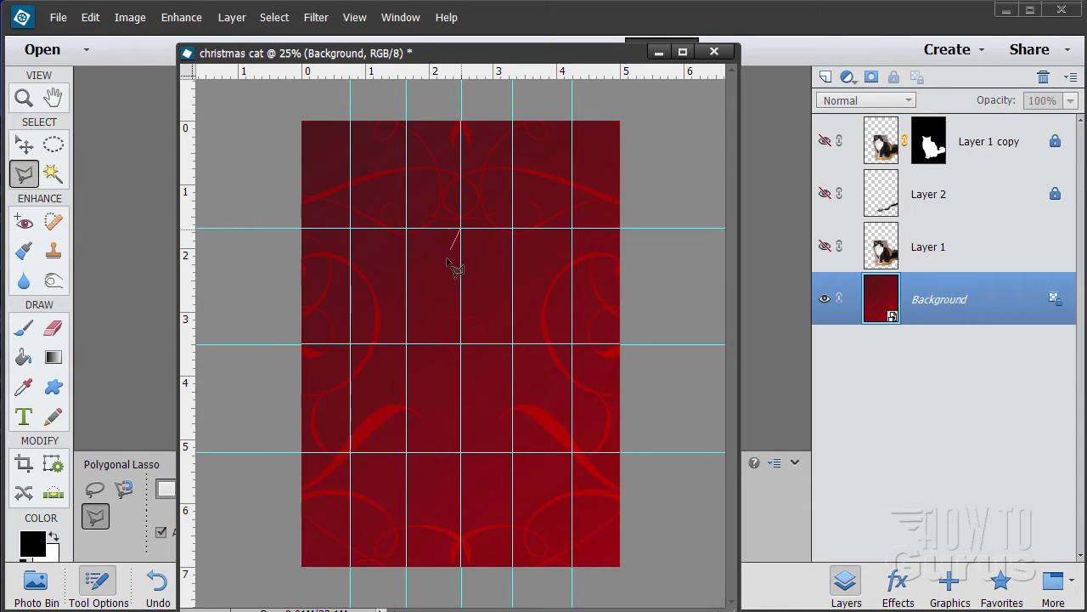
left_click(407, 343)
left_click(430, 344)
left_click(352, 452)
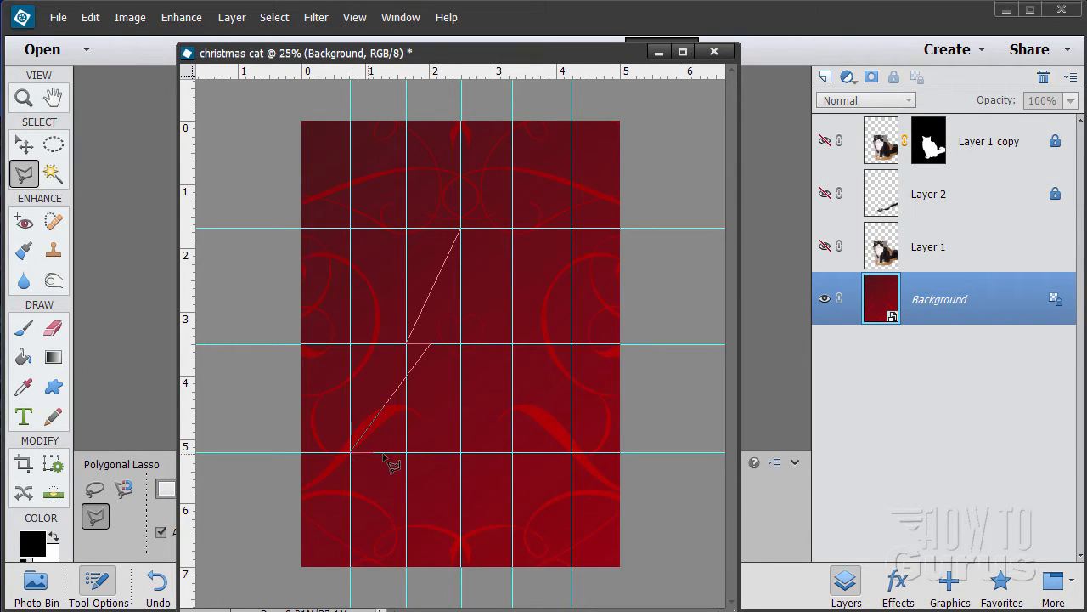
left_click(433, 453)
left_click(433, 502)
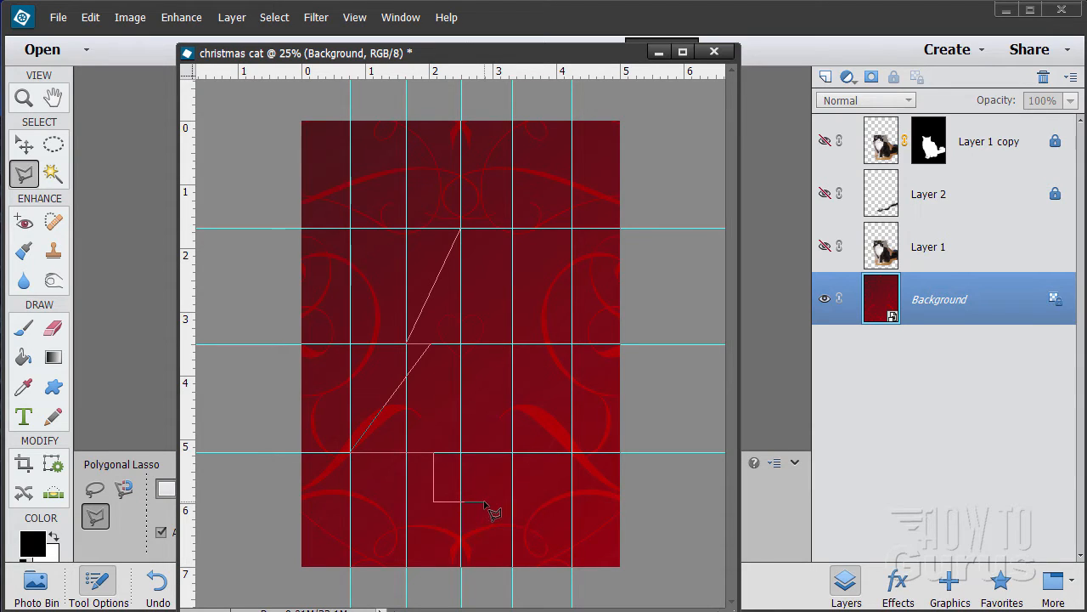
left_click(482, 501)
left_click(482, 453)
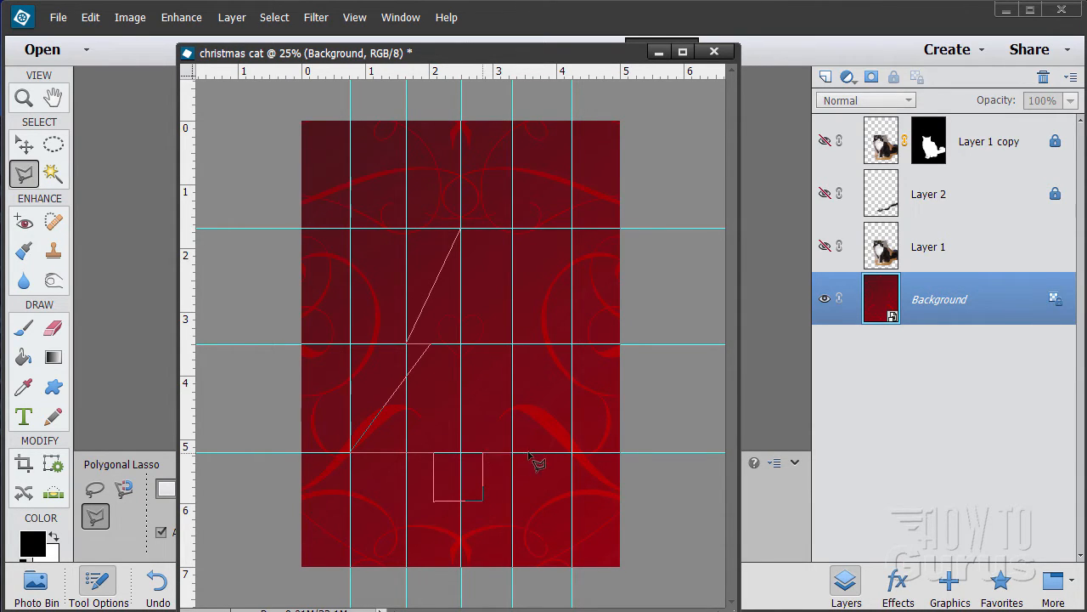
left_click(572, 453)
left_click(513, 344)
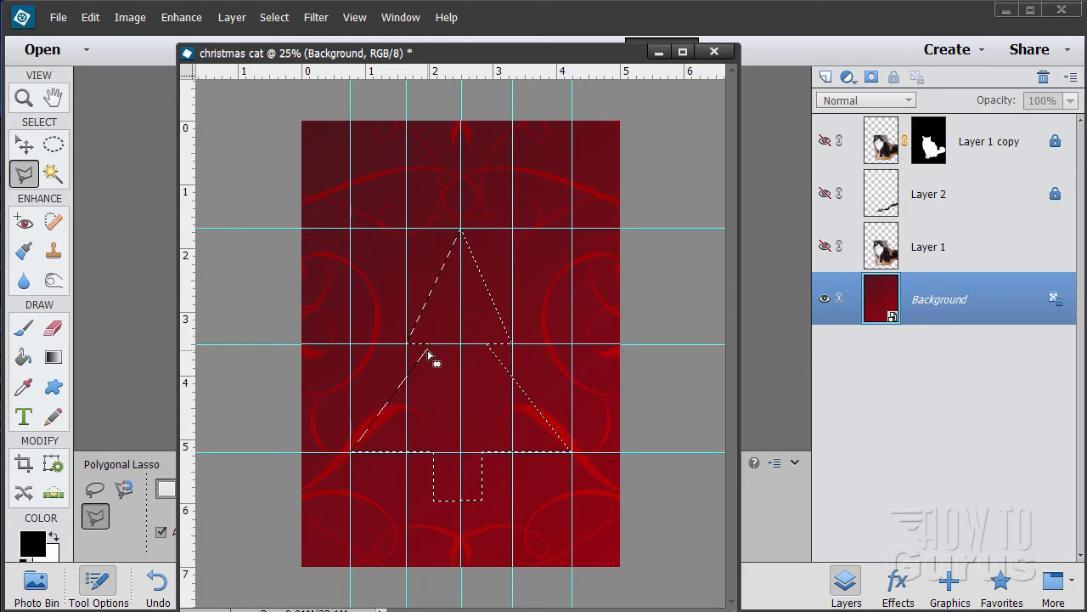
left_click(30, 149)
left_click(274, 17)
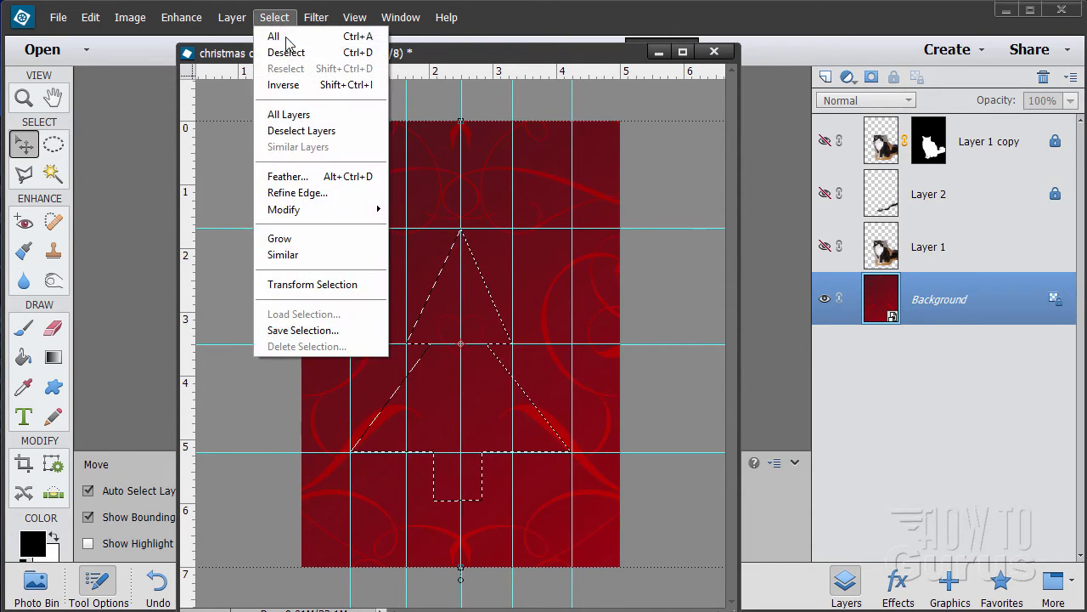
left_click(284, 53)
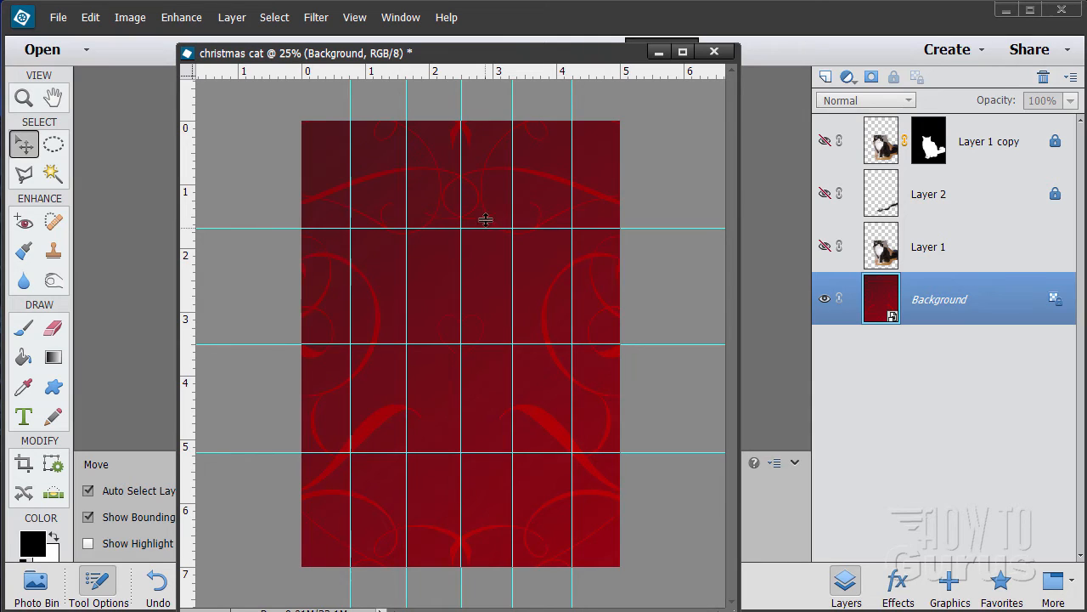
- Move the three horizontal guides and add a fourth, spacing them at about 1.5, 2.8, 4.2 and 5.7 inches down the card
left_click_drag(485, 219, 486, 191)
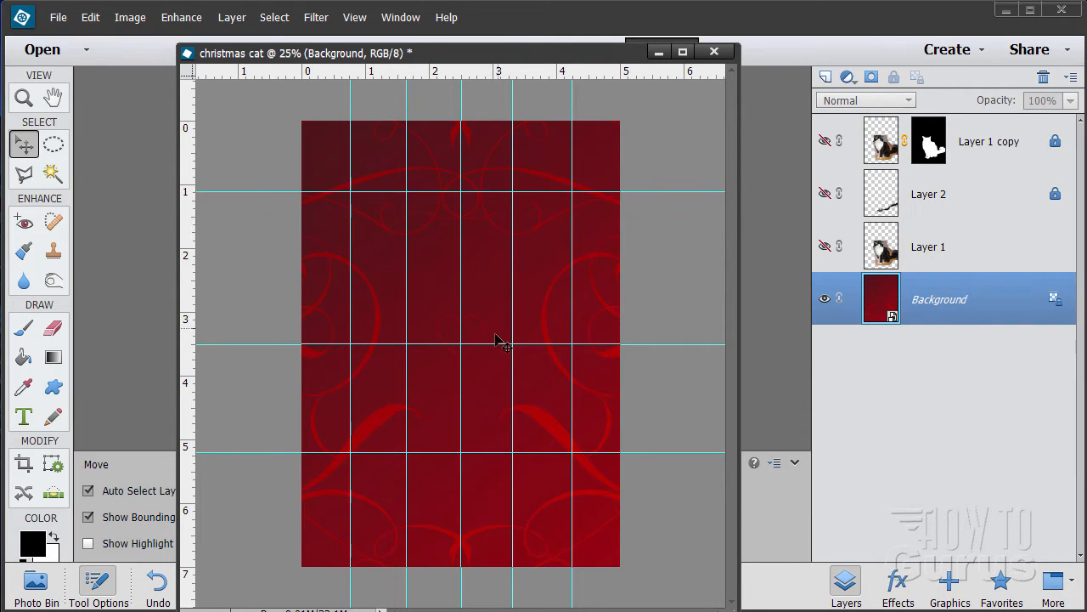
left_click_drag(487, 342, 493, 279)
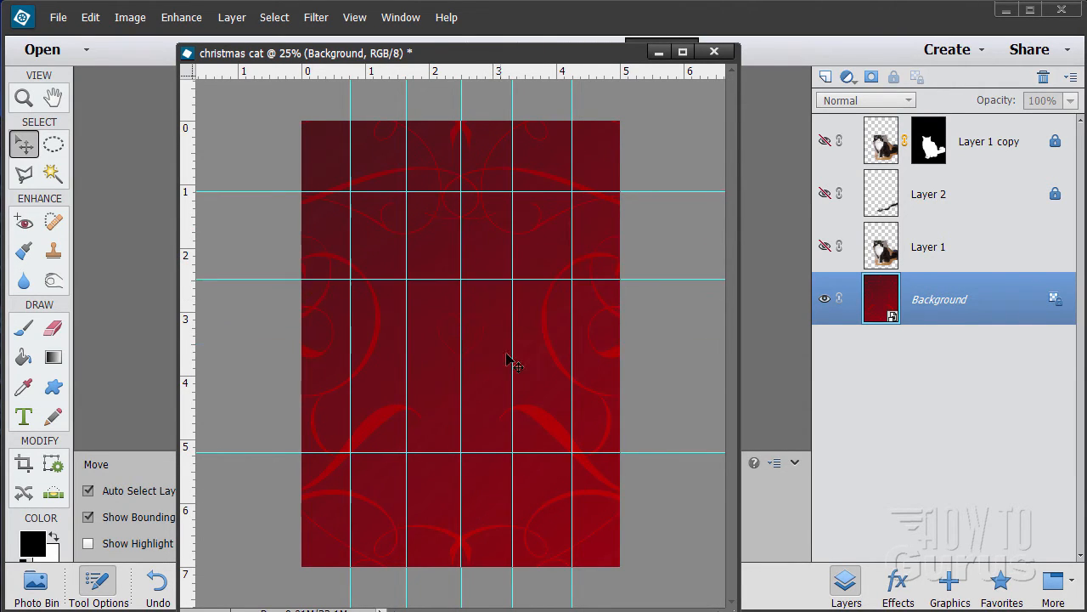
left_click_drag(490, 454, 491, 367)
left_click_drag(451, 75, 529, 468)
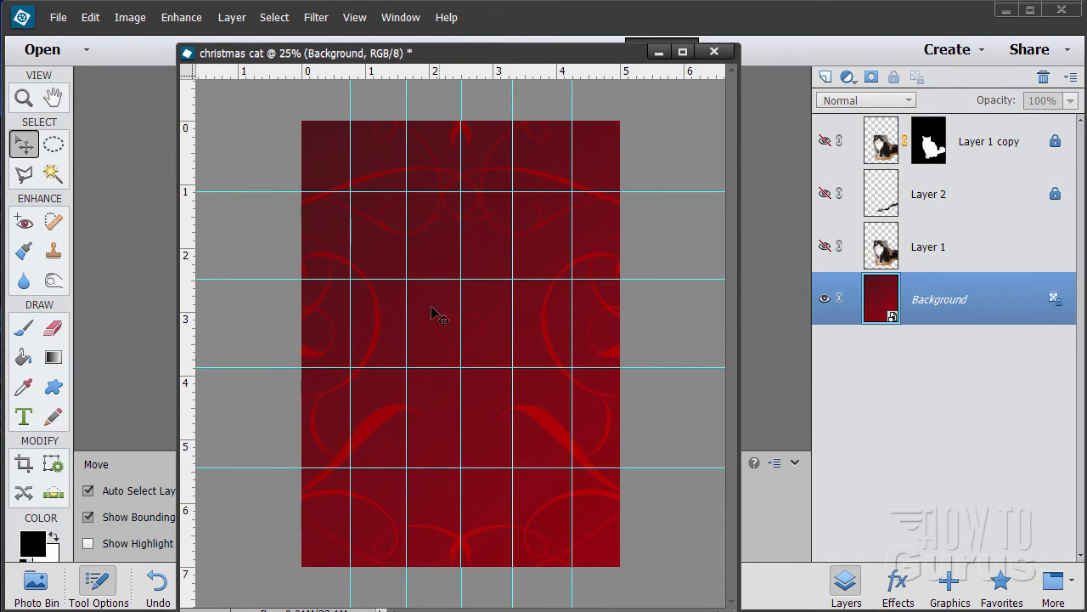
left_click_drag(493, 368, 496, 385)
left_click_drag(492, 467, 496, 481)
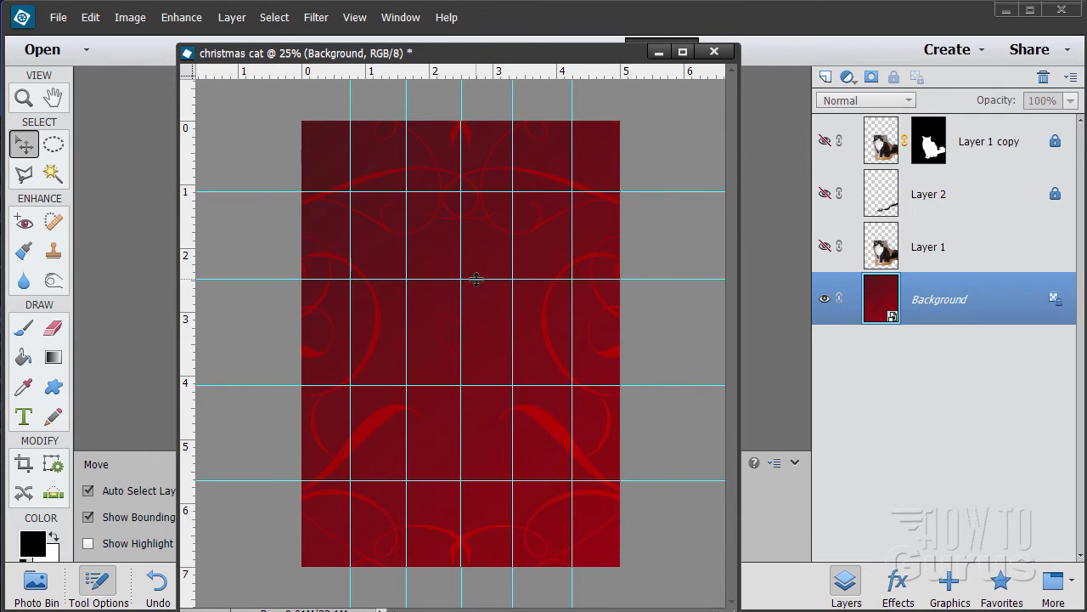
left_click_drag(476, 280, 489, 299)
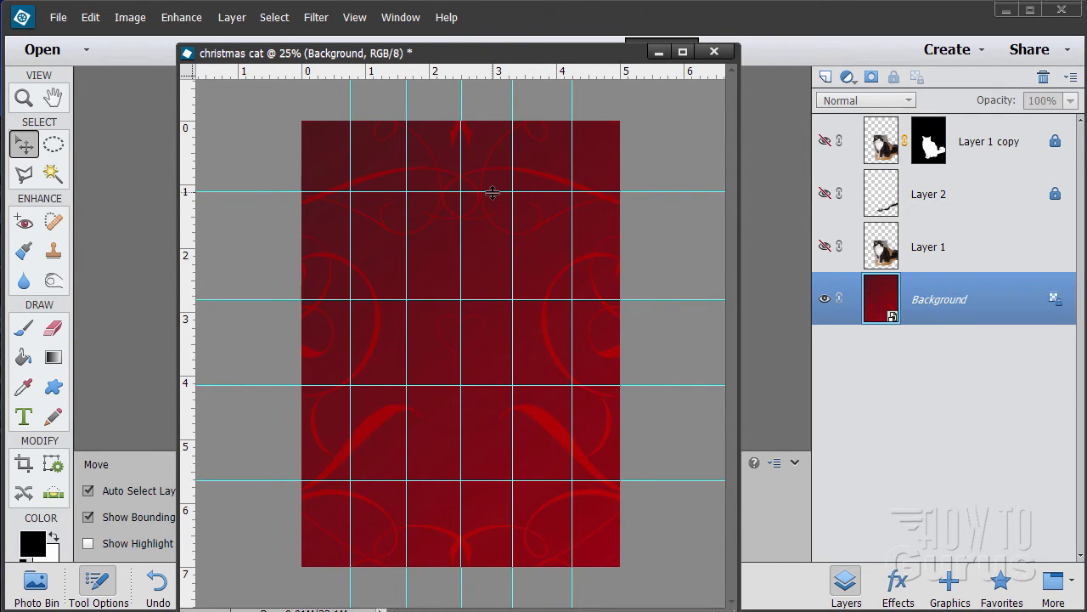
left_click_drag(493, 193, 498, 213)
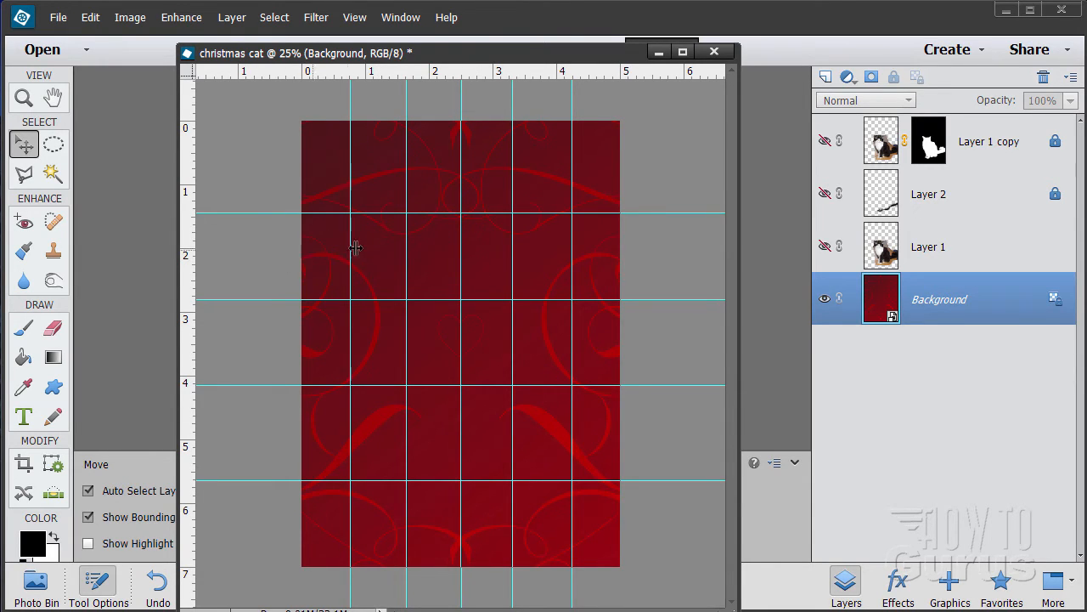
- Select a three-tier Christmas tree shape with a short trunk using the Polygonal Lasso, aligning its tip and branch tiers to the guides
left_click(26, 175)
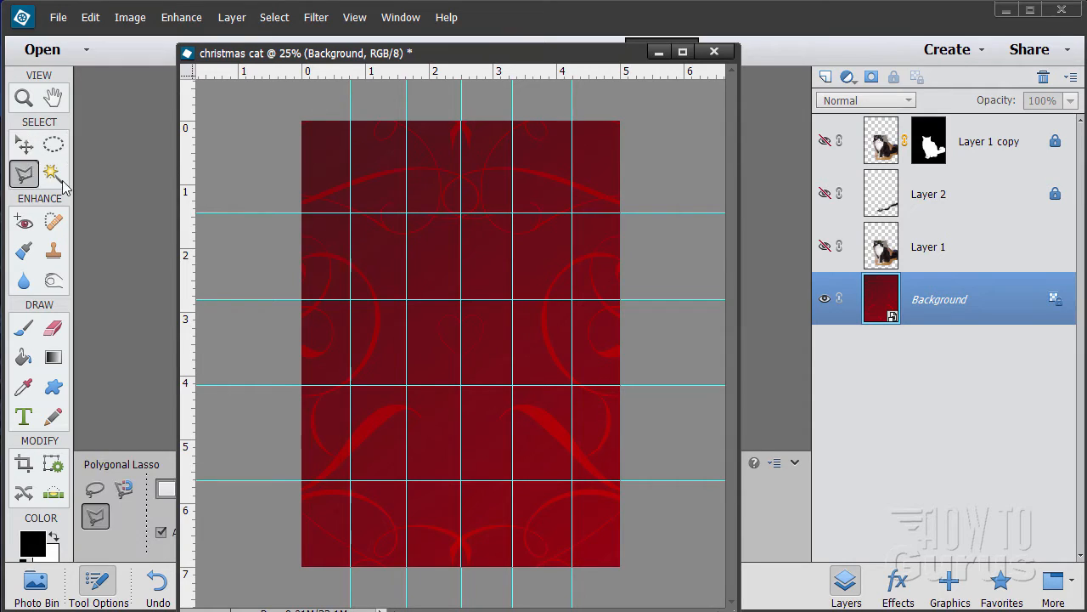
left_click(461, 215)
left_click(406, 299)
left_click(432, 299)
left_click(375, 384)
left_click(428, 387)
left_click(351, 480)
left_click(436, 481)
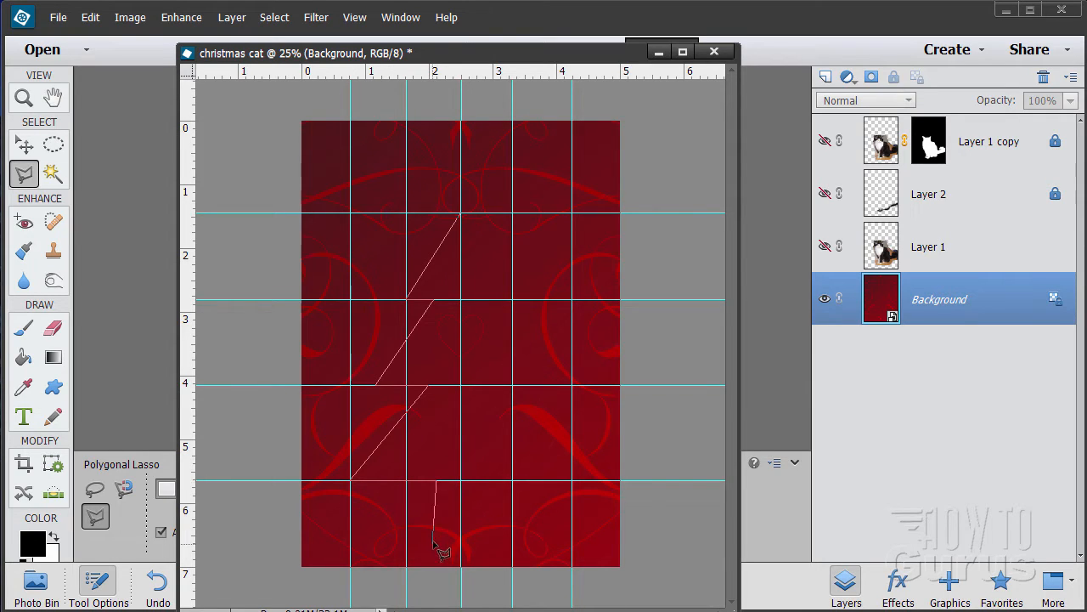
left_click(436, 526)
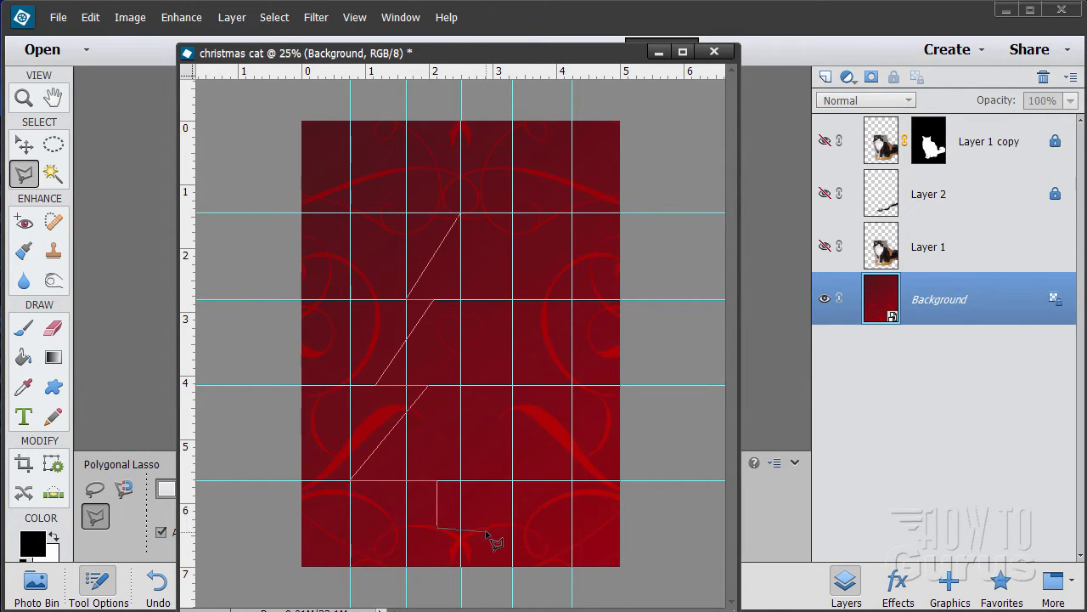
left_click(482, 526)
left_click(483, 482)
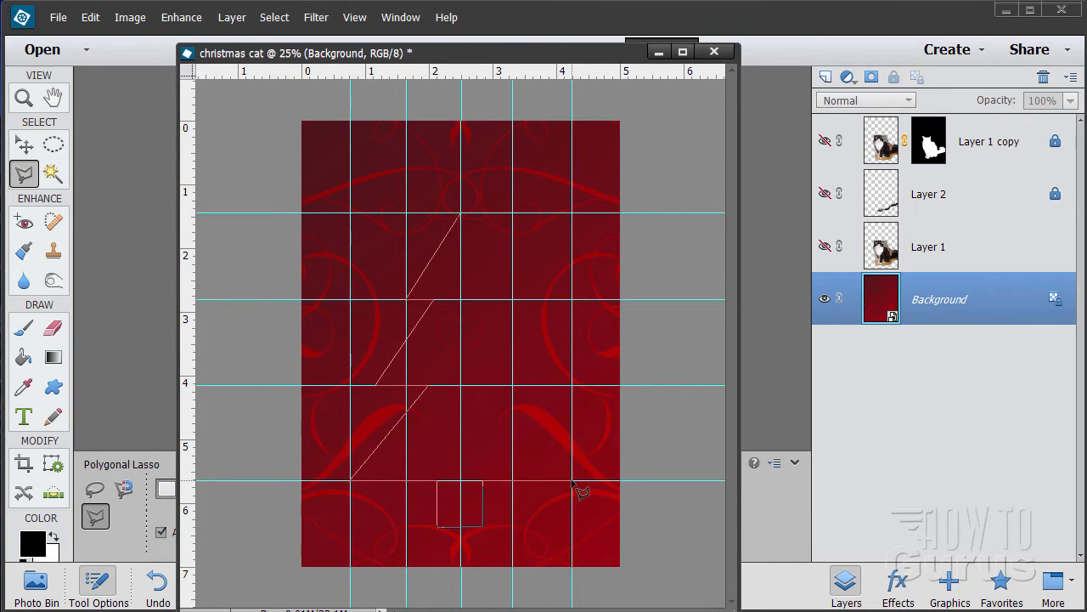
left_click(571, 481)
left_click(488, 386)
left_click(542, 385)
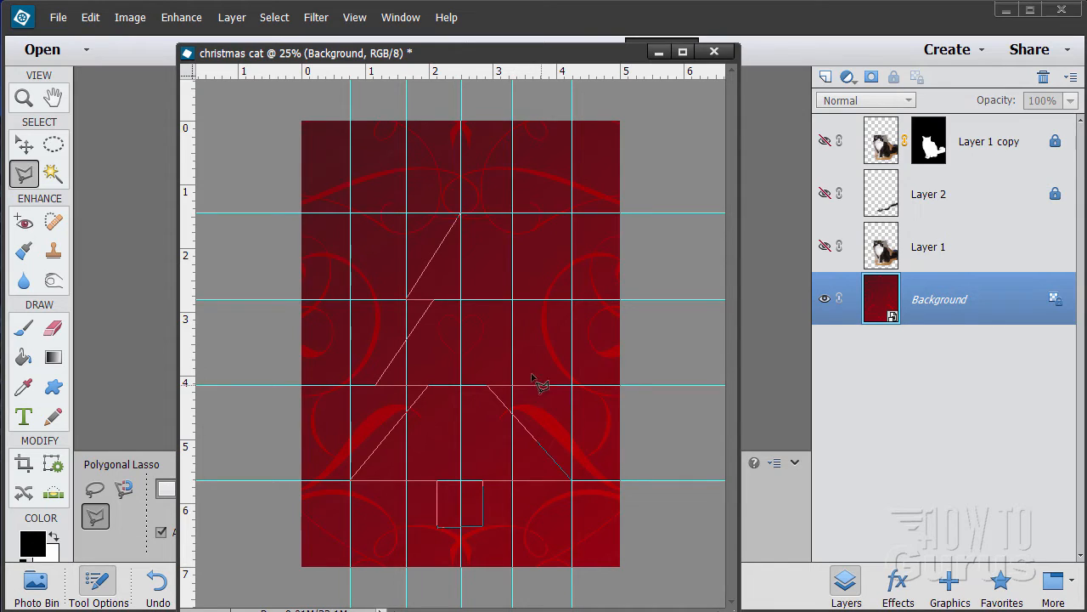
left_click(487, 299)
left_click(513, 299)
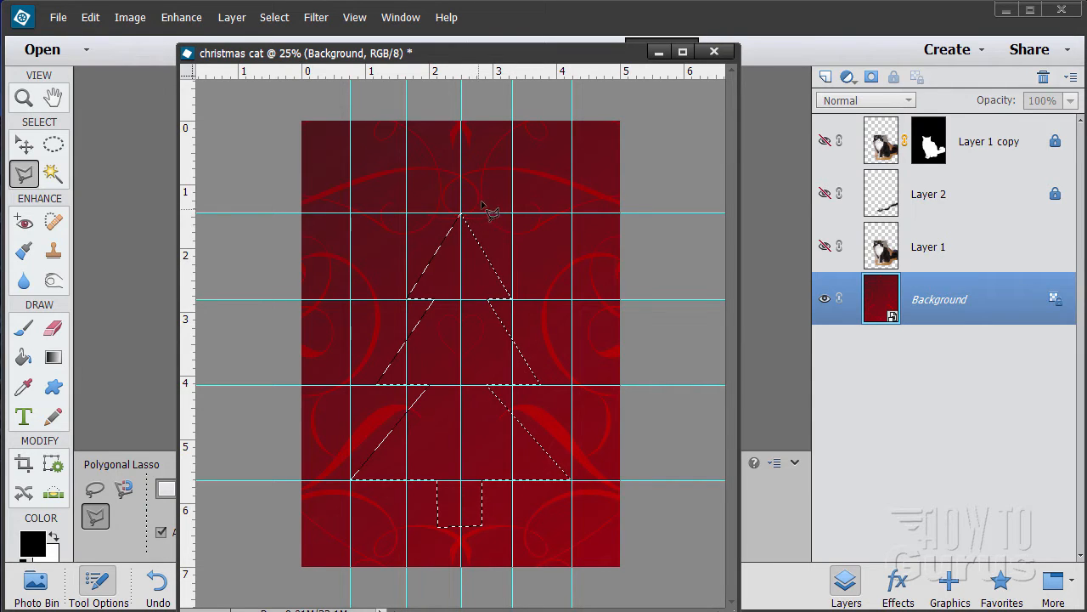
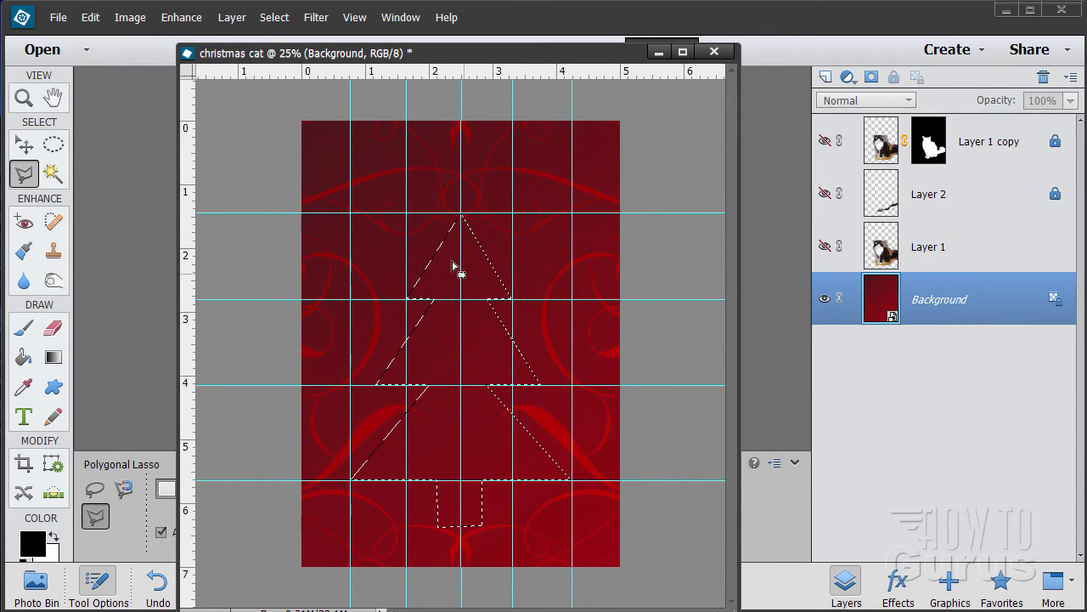
- Copy the selected tree shape from the Background onto its own layer and switch to the Move tool
left_click(235, 18)
mouse_move(245, 38)
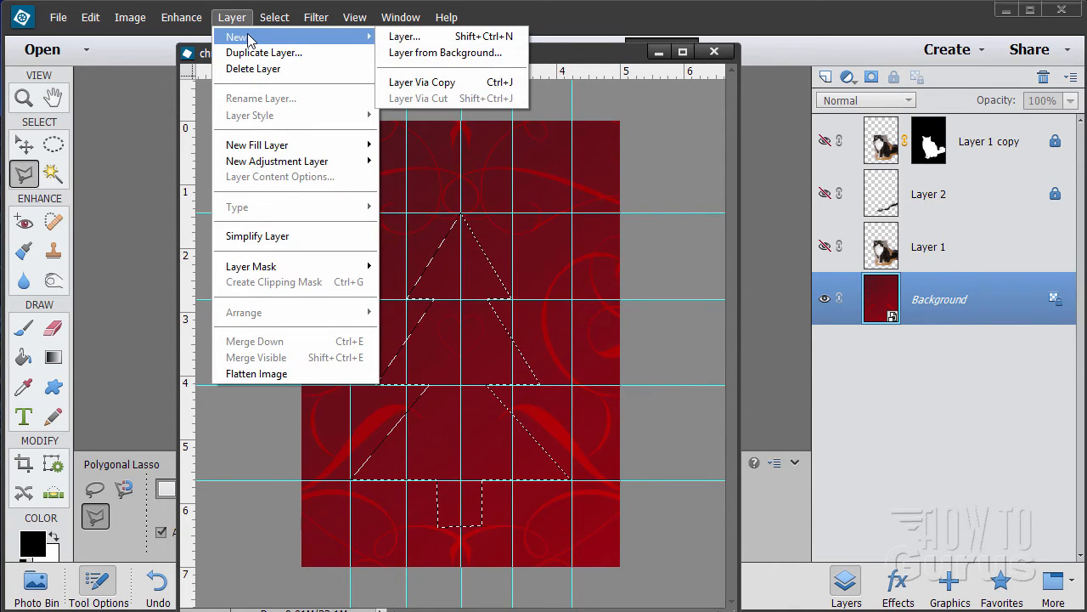
left_click(447, 81)
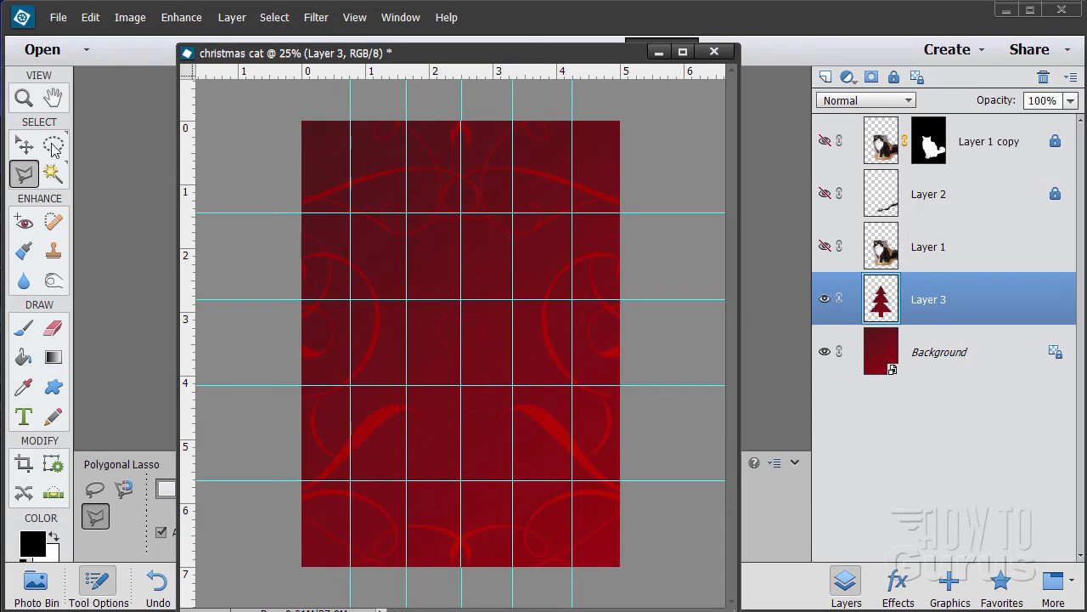
left_click(32, 144)
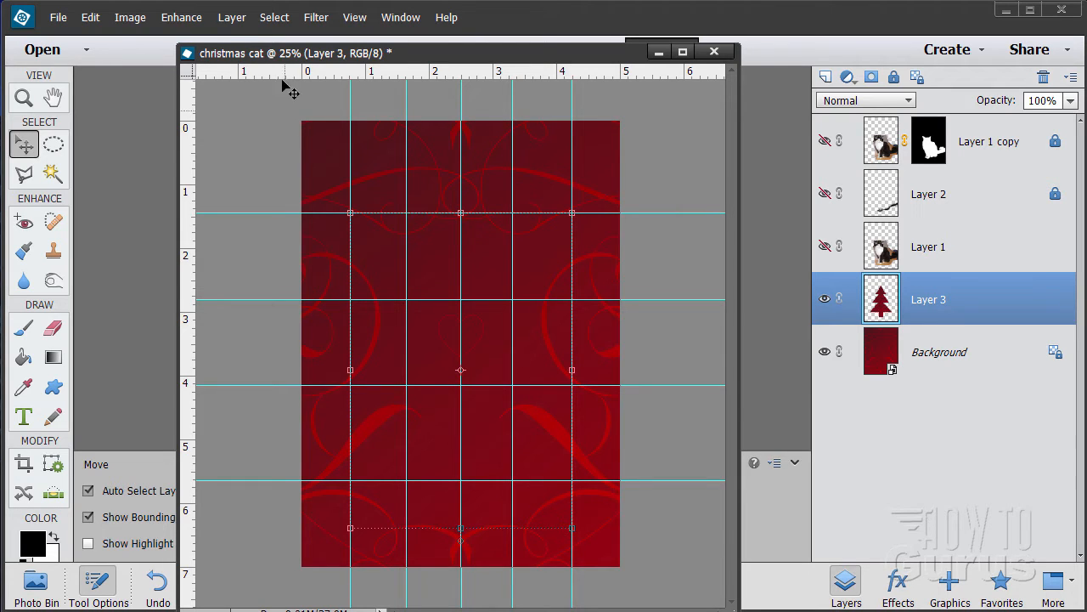
- Recolour the tree layer green using Hue/Saturation with hue +95, saturation +21 and lightness -16
left_click(181, 17)
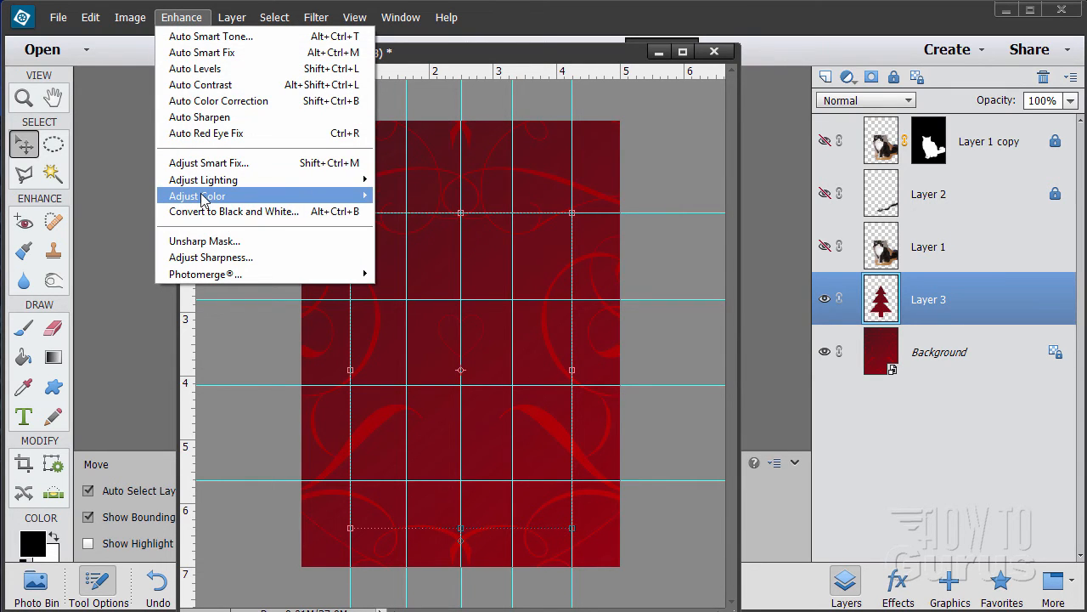
mouse_move(212, 196)
left_click(476, 219)
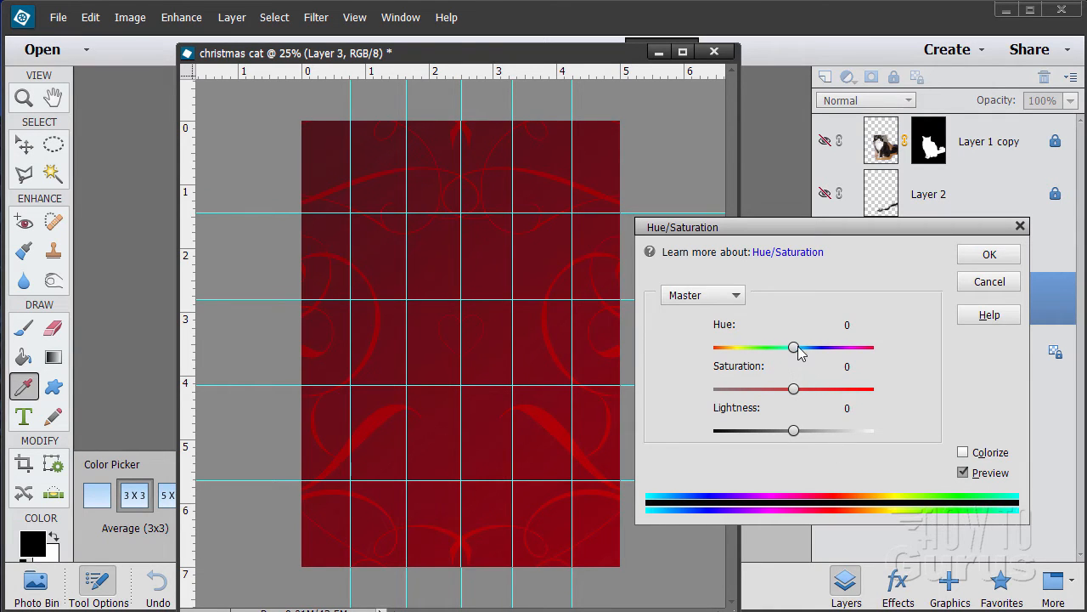
left_click_drag(793, 346, 845, 353)
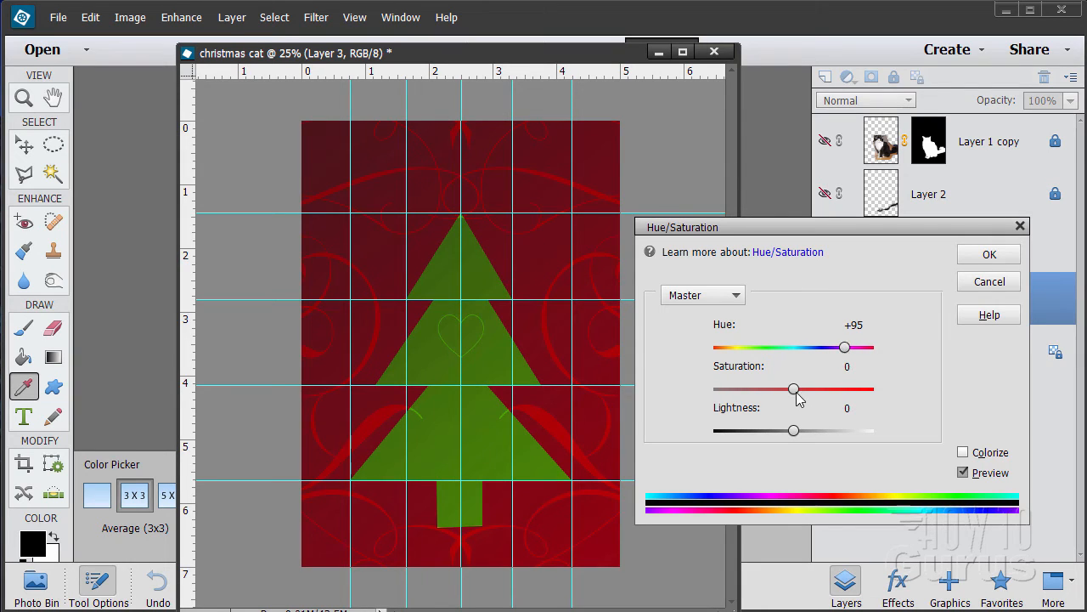
left_click_drag(795, 390, 814, 392)
mouse_move(788, 432)
left_mouse_down()
mouse_move(799, 432)
mouse_move(780, 432)
left_mouse_up()
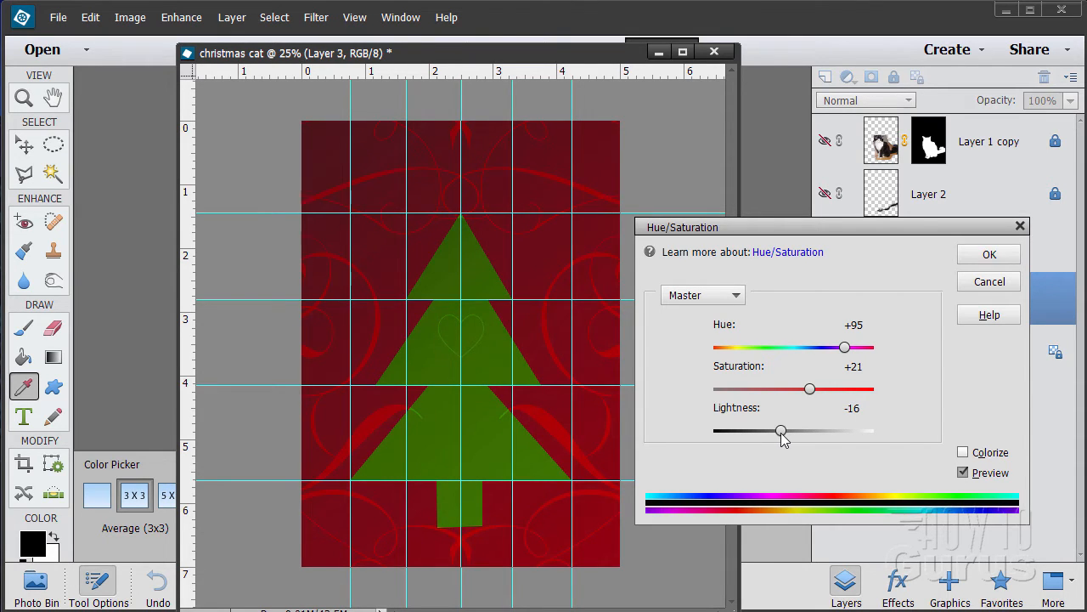
left_click(988, 254)
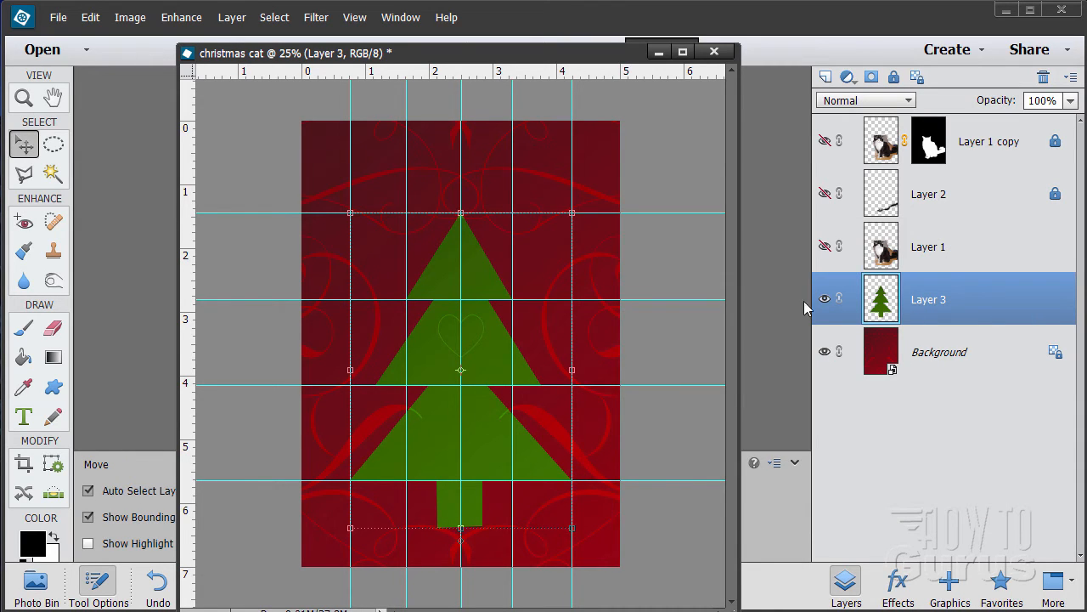
- Show the masked cat layer and its shadow on Layer 2, and hide the guides
left_click(825, 300)
left_click(825, 300)
left_click(825, 141)
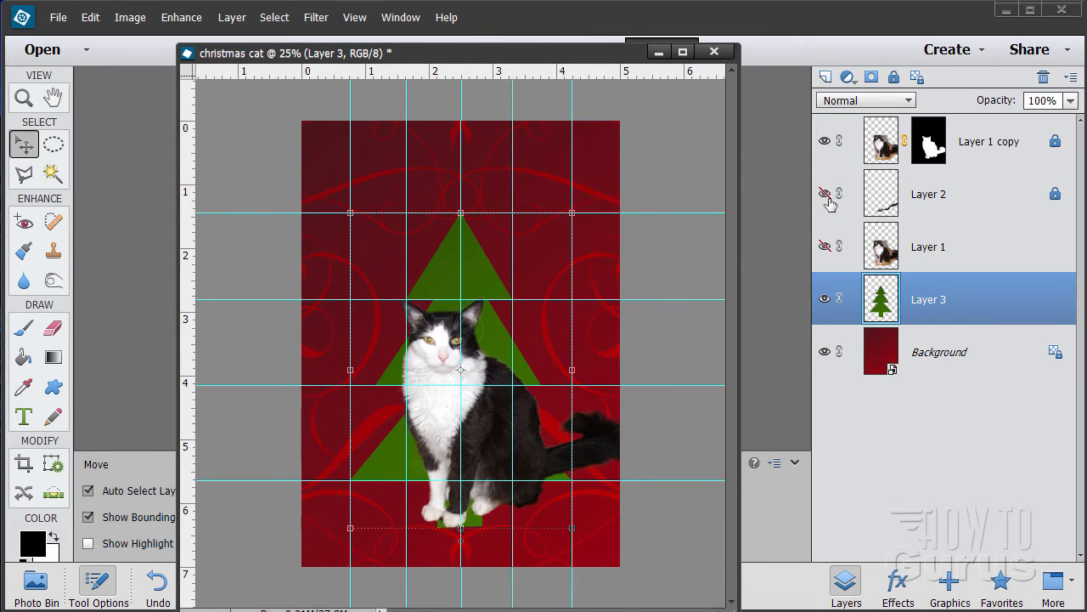
left_click(824, 194)
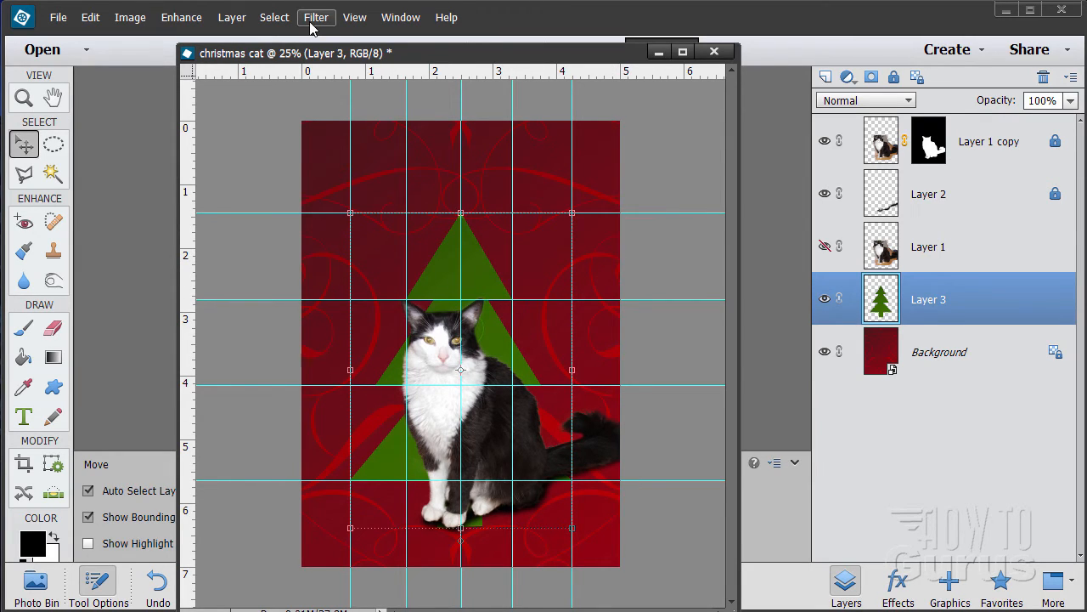
left_click(355, 17)
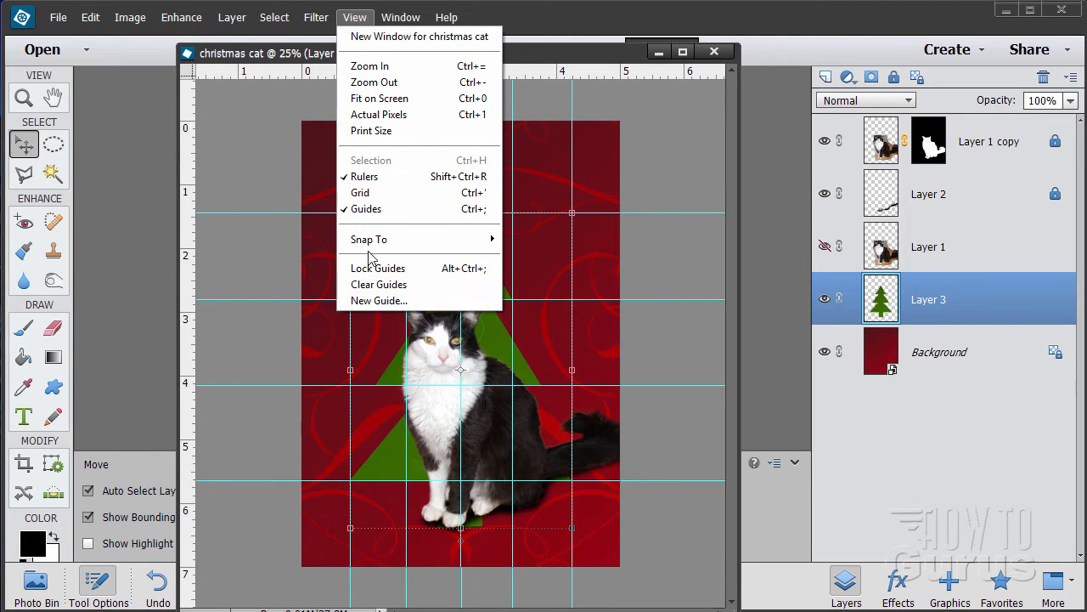
left_click(366, 209)
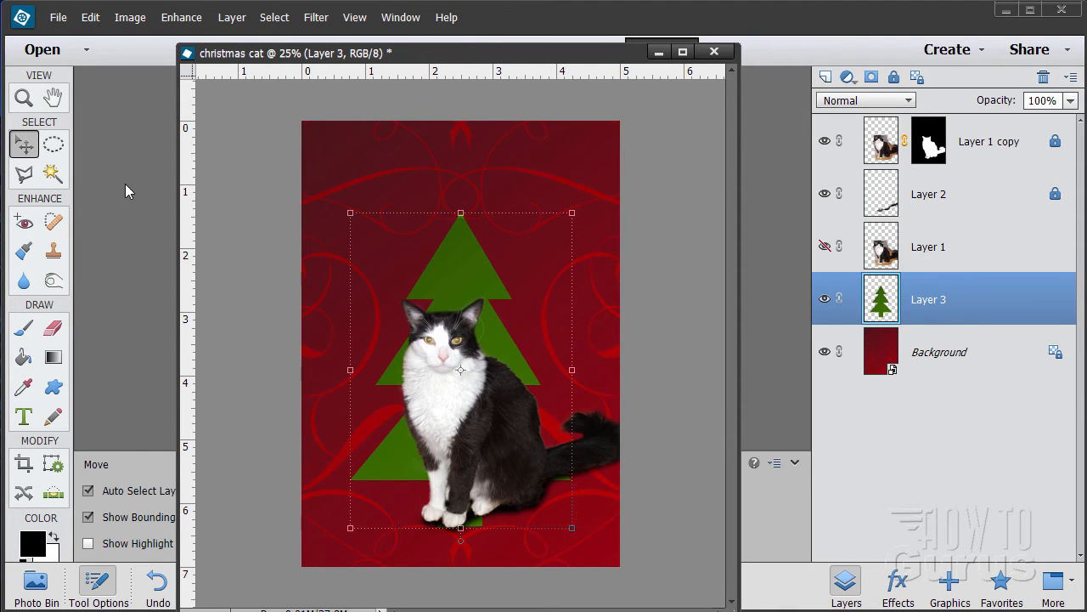
- Open the recent file christmas-hat-hi.png, copy its hat layer into the christmas cat card, and close the hat file
left_click(53, 18)
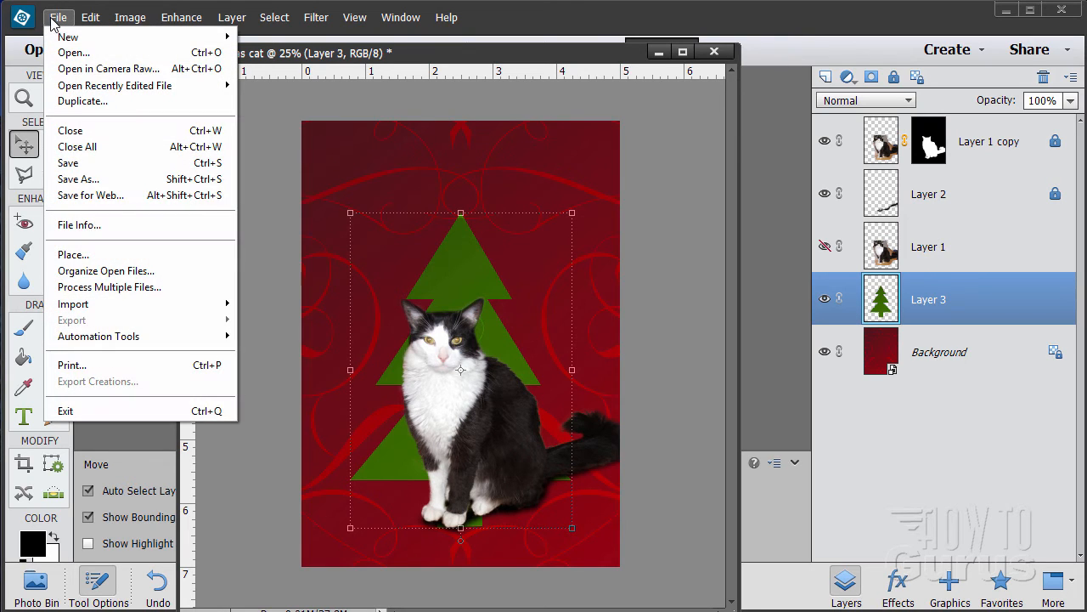
mouse_move(112, 86)
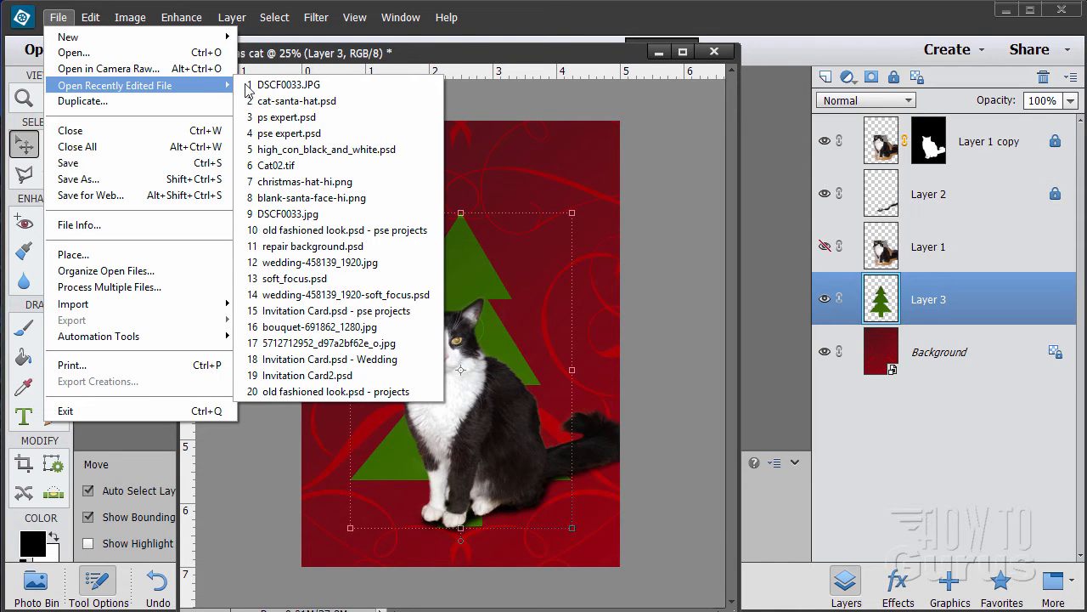
left_click(334, 182)
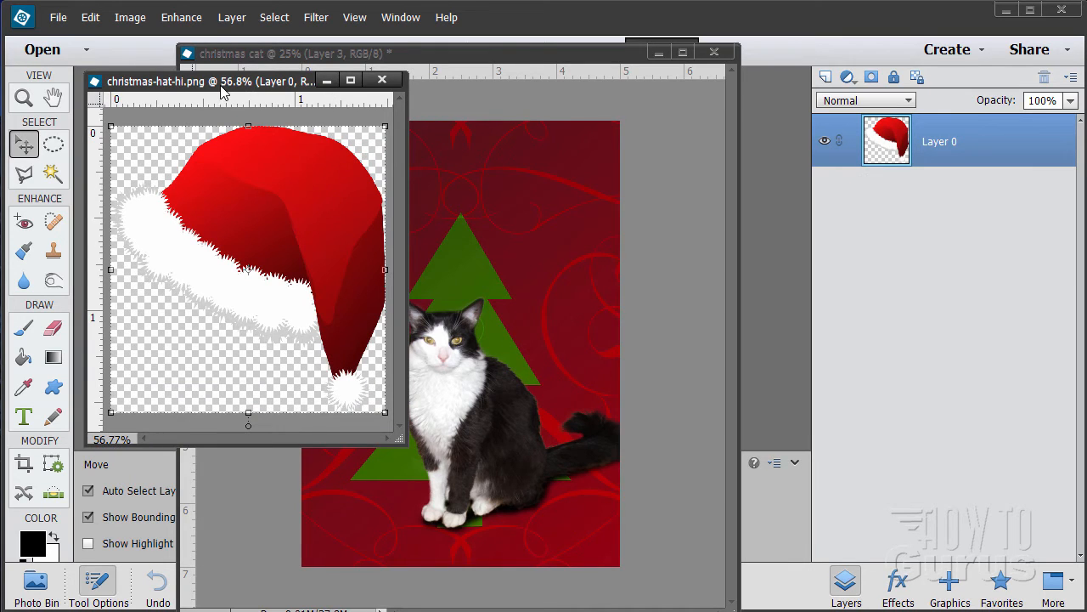
left_click_drag(221, 91, 780, 247)
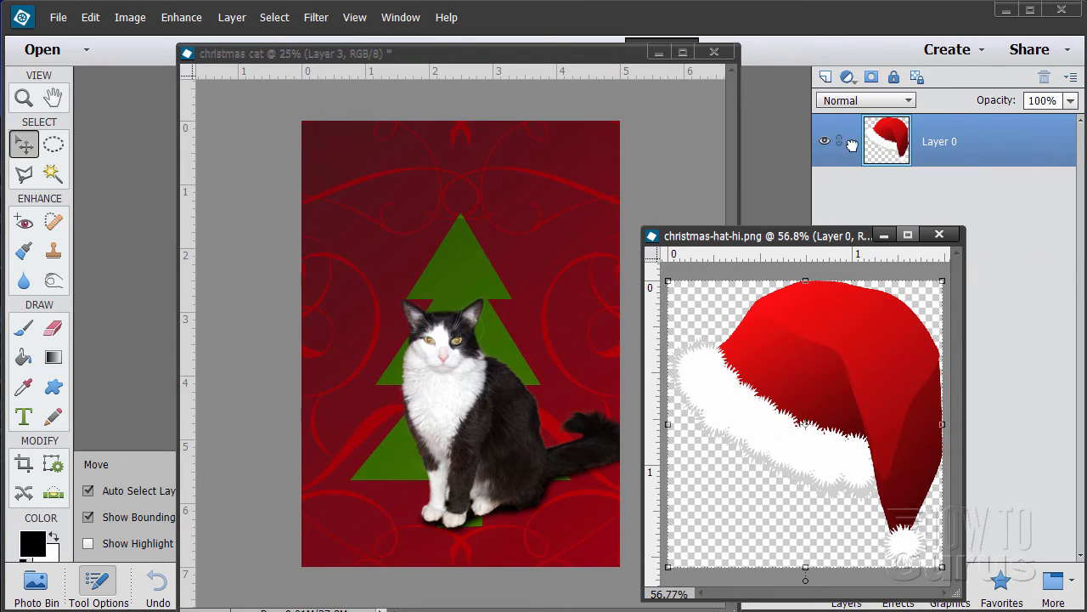
left_click_drag(886, 145, 490, 296)
left_click(938, 235)
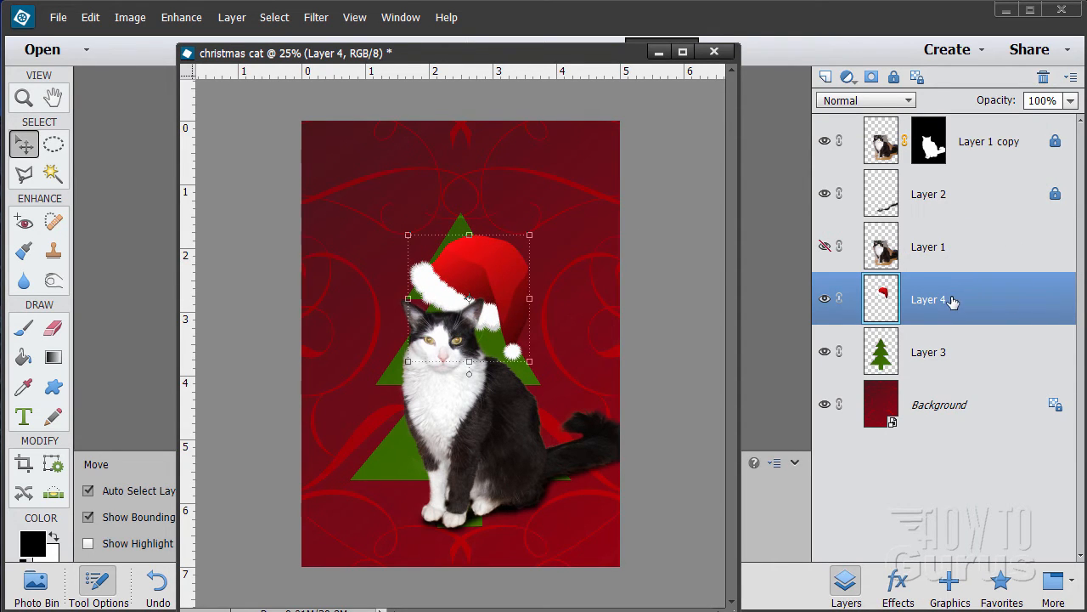
- Bring the hat layer to the top of the stack and fit it on the cat's head, scaled to about 1.4 inches wide
left_click_drag(953, 299, 956, 138)
left_click_drag(496, 291, 498, 309)
left_click_drag(521, 380, 500, 352)
left_click_drag(473, 311, 473, 321)
left_click_drag(503, 362, 480, 330)
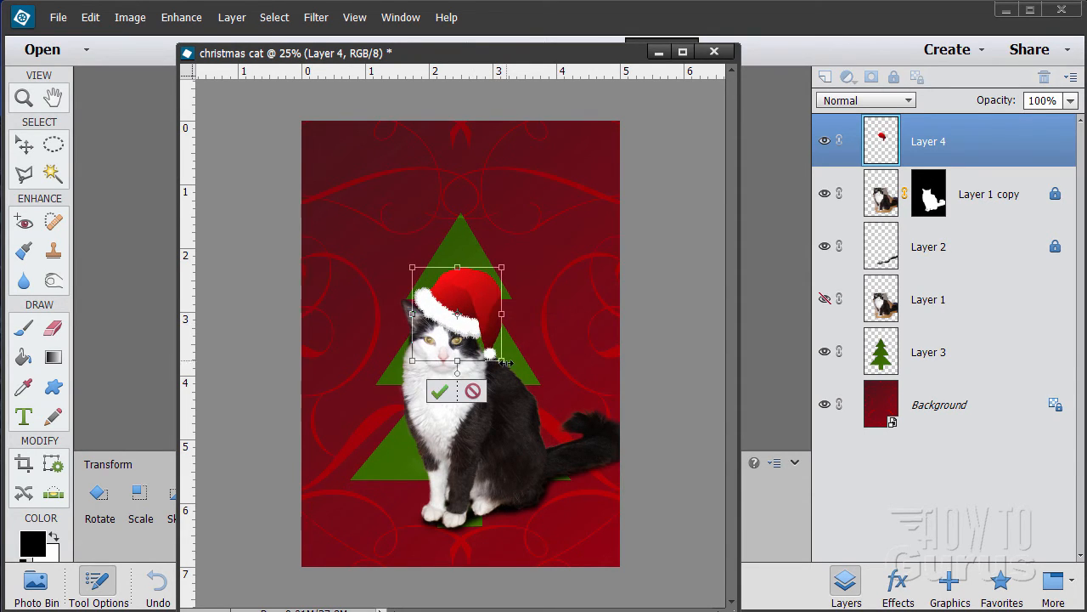
mouse_move(508, 367)
left_mouse_down()
mouse_move(519, 342)
mouse_move(491, 340)
mouse_move(508, 359)
left_mouse_up()
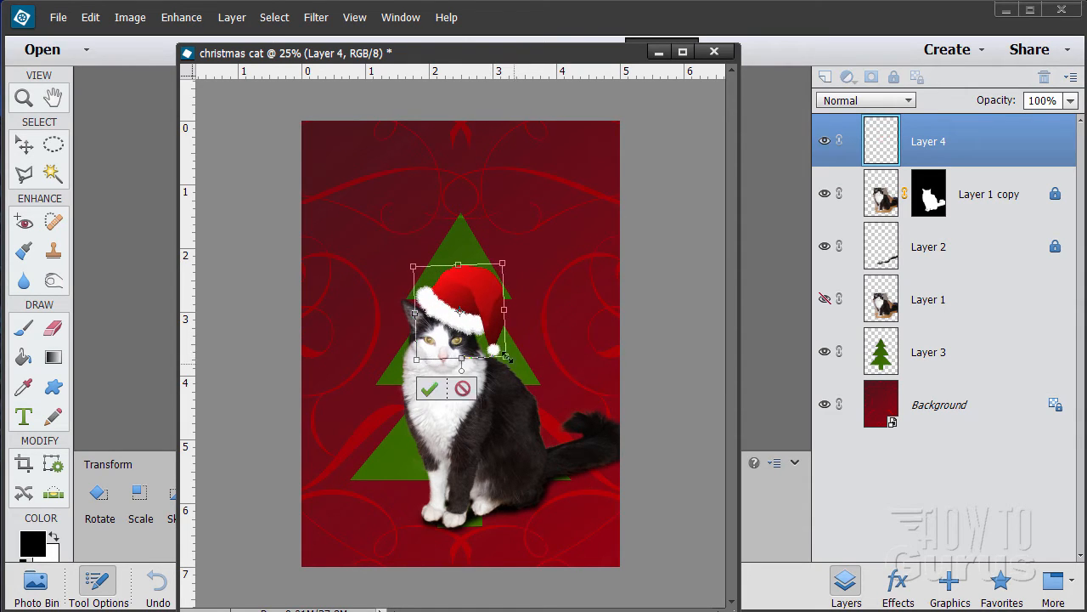
left_click_drag(479, 325, 476, 329)
left_click(427, 389)
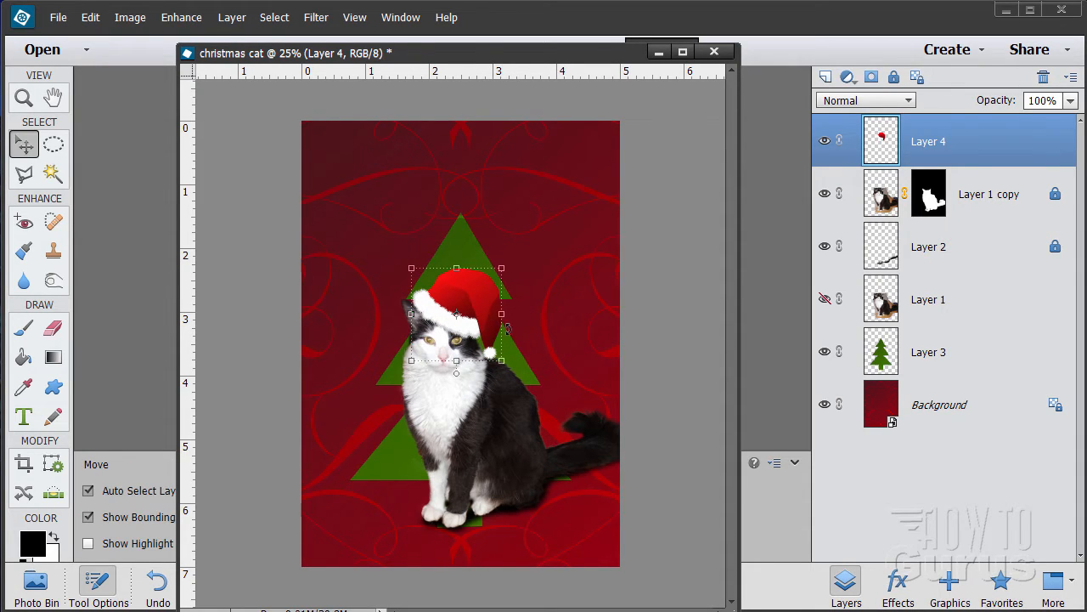
left_click(541, 327)
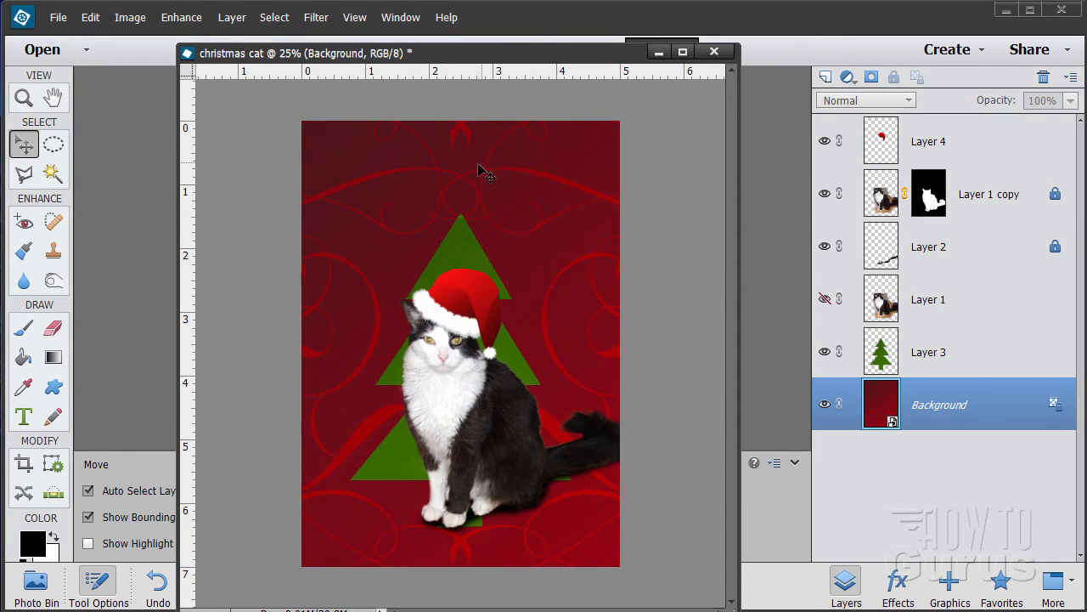
- Rename the hat's layer to "santa hat"
left_click(232, 19)
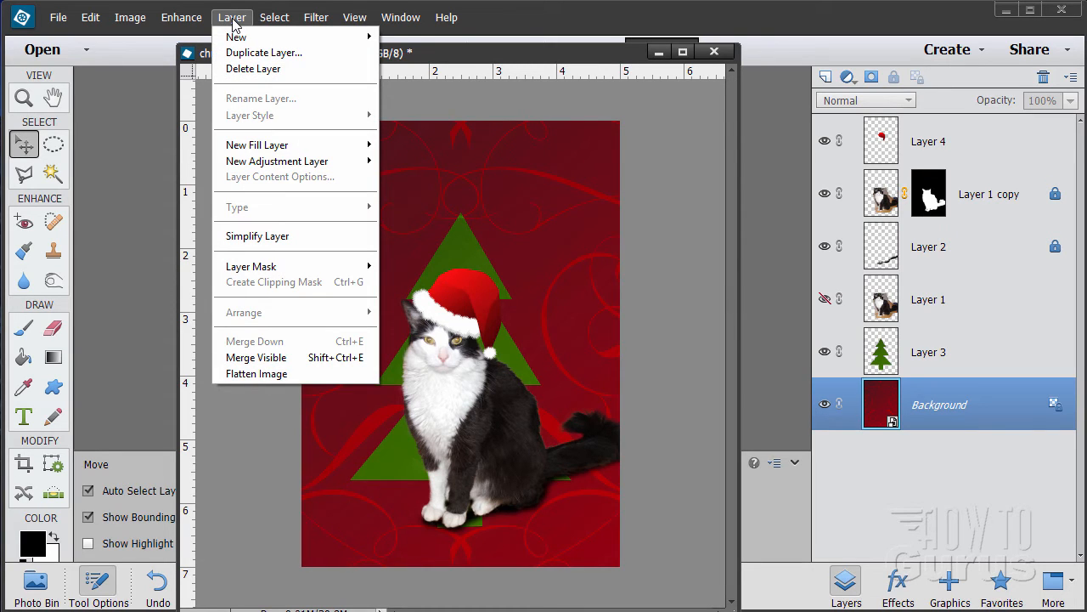
left_click(981, 143)
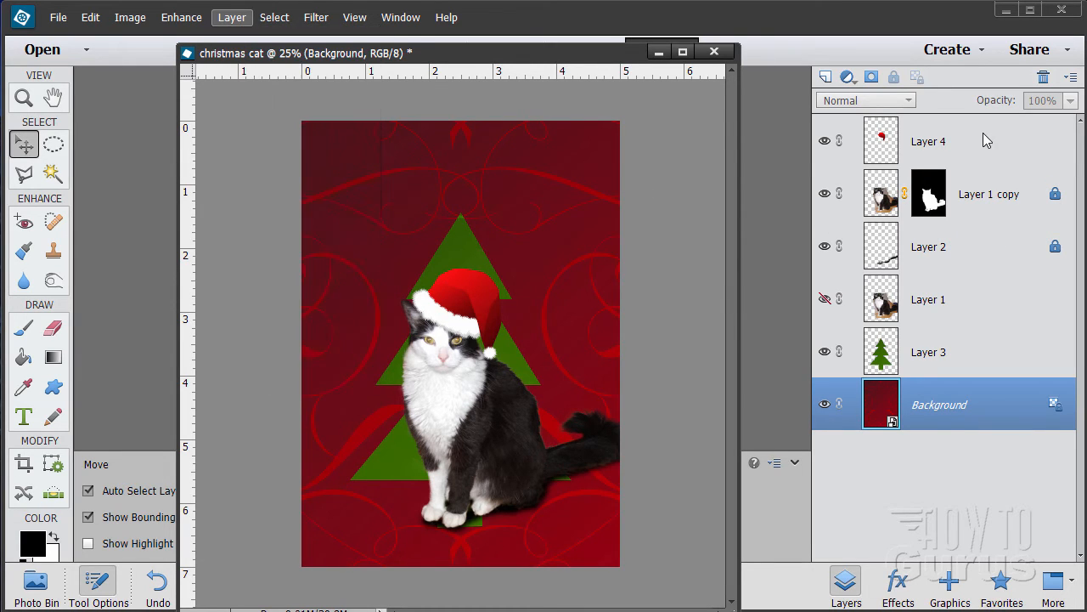
left_click(958, 149)
double_click(928, 142)
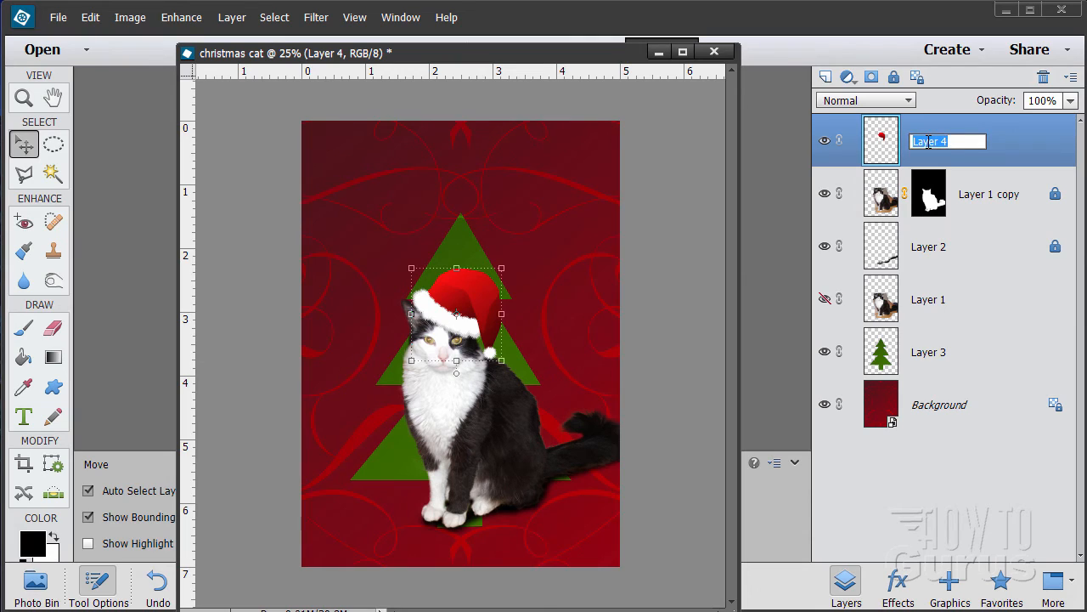
type("santa hat")
left_click(1010, 132)
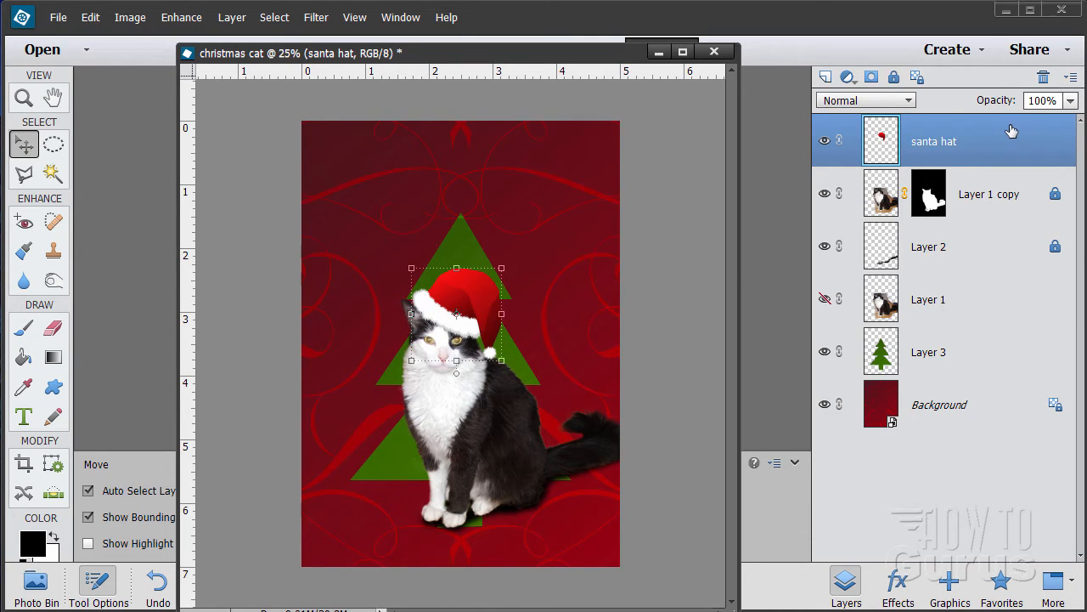
- Add a bevel layer style to the santa hat layer with size 46 px and direction Up
left_click(232, 18)
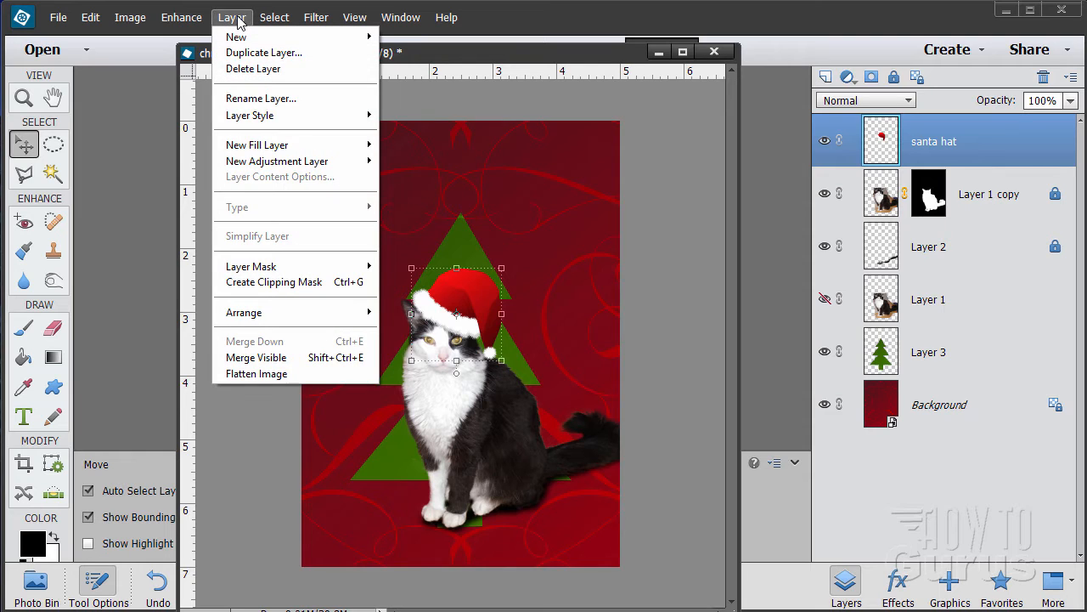
mouse_move(291, 116)
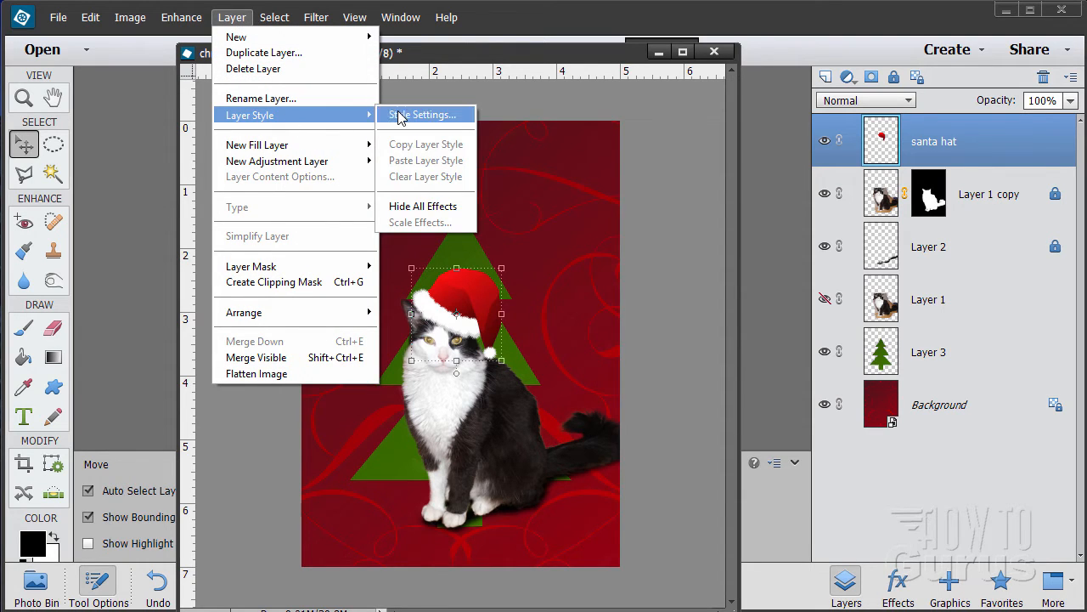
left_click(422, 115)
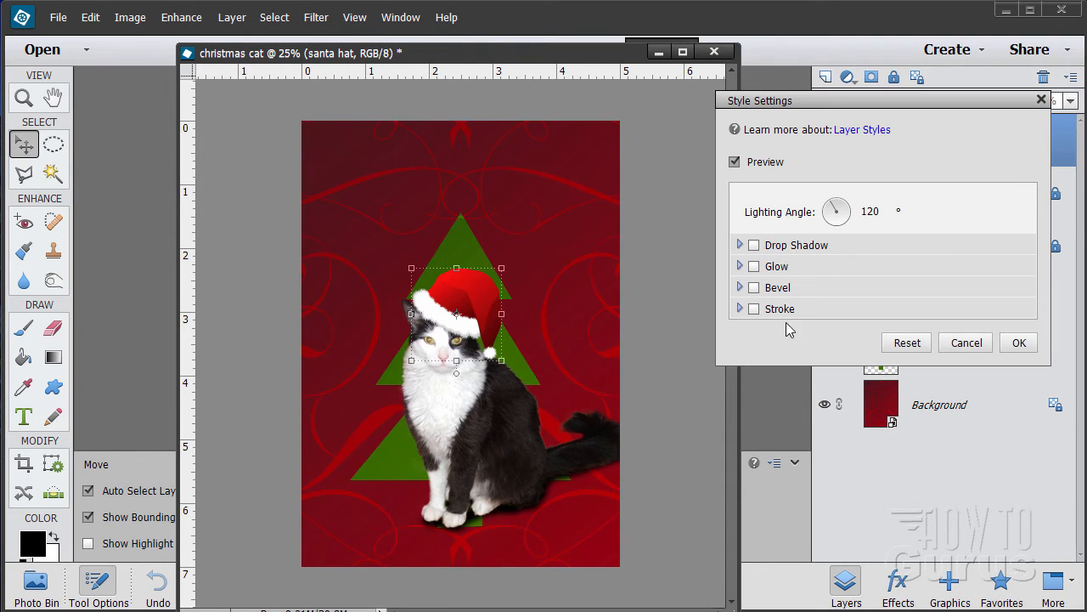
left_click(752, 288)
left_click(739, 289)
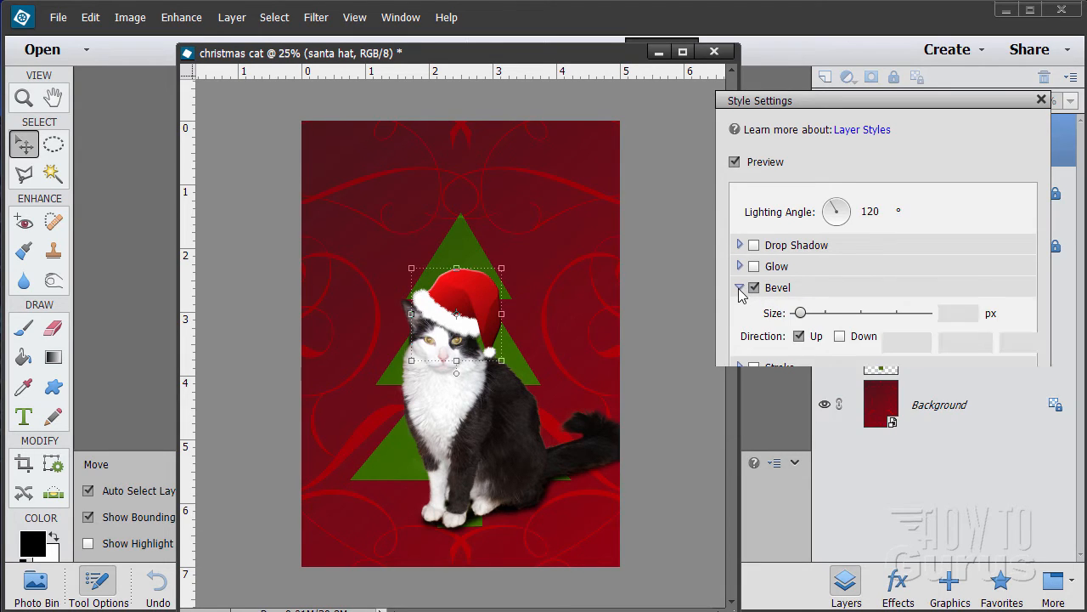
left_click(739, 288)
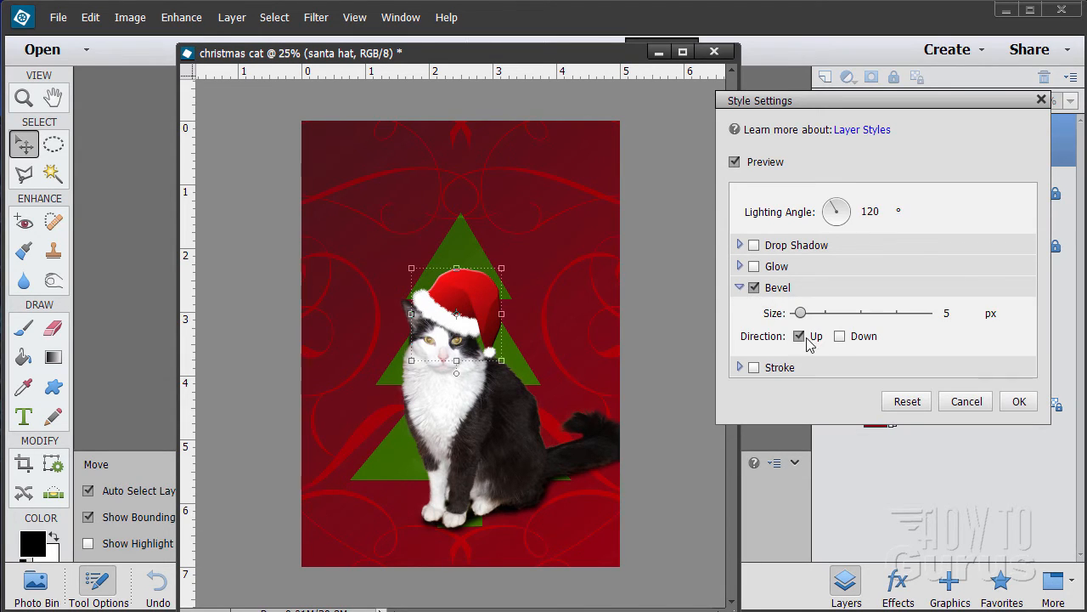
left_click(840, 337)
mouse_move(800, 314)
left_mouse_down()
mouse_move(843, 313)
mouse_move(807, 320)
mouse_move(819, 322)
left_mouse_up()
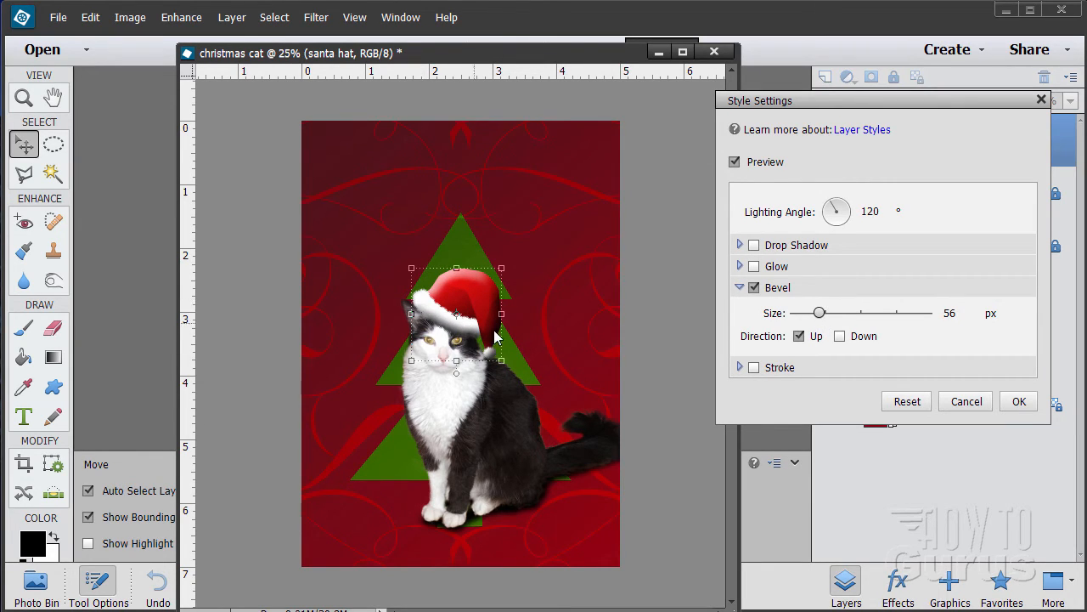
left_click_drag(819, 317, 818, 323)
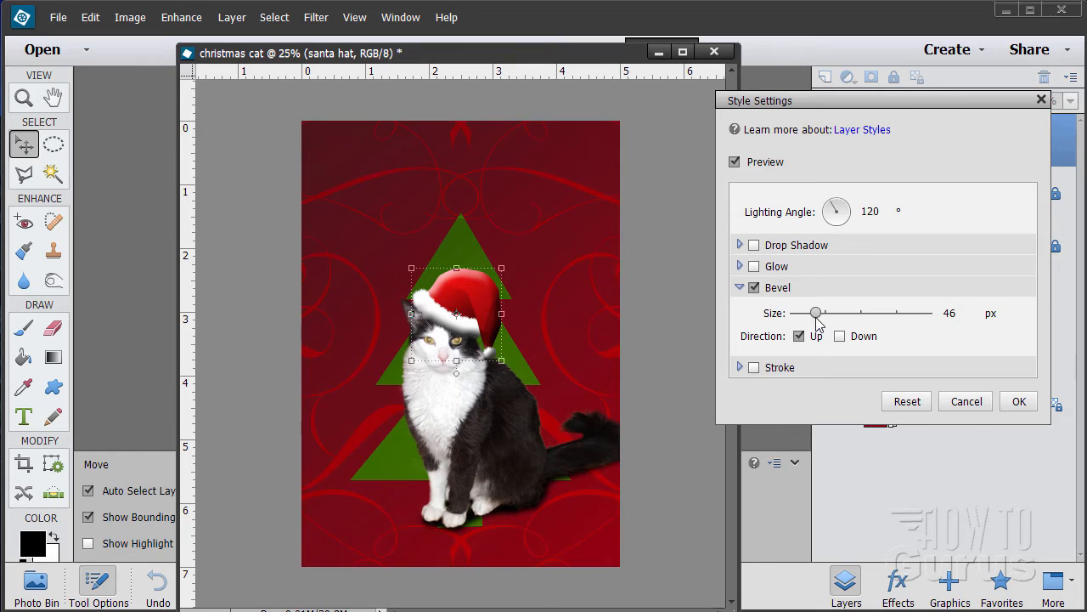
left_click(1019, 401)
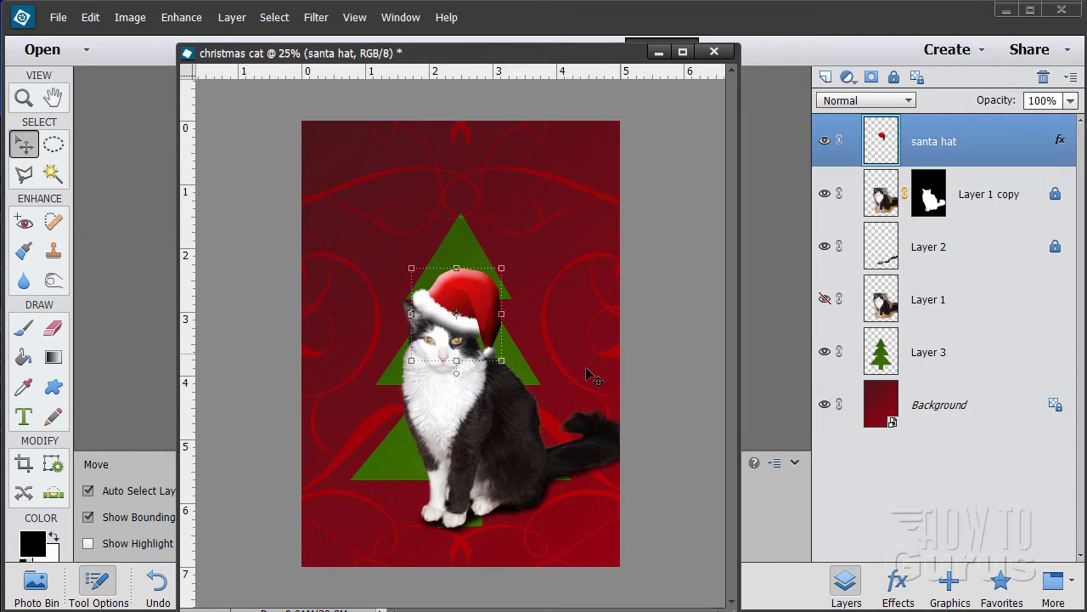
- Nudge the santa hat layer slightly to the left on the cat's head, then deselect it
left_click(938, 424)
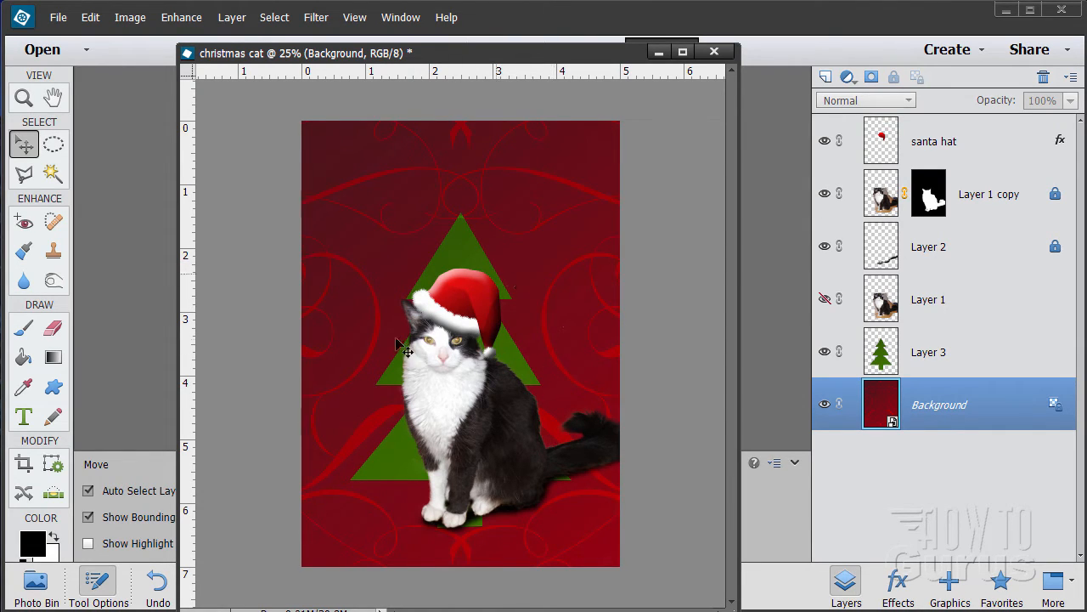
left_click(962, 148)
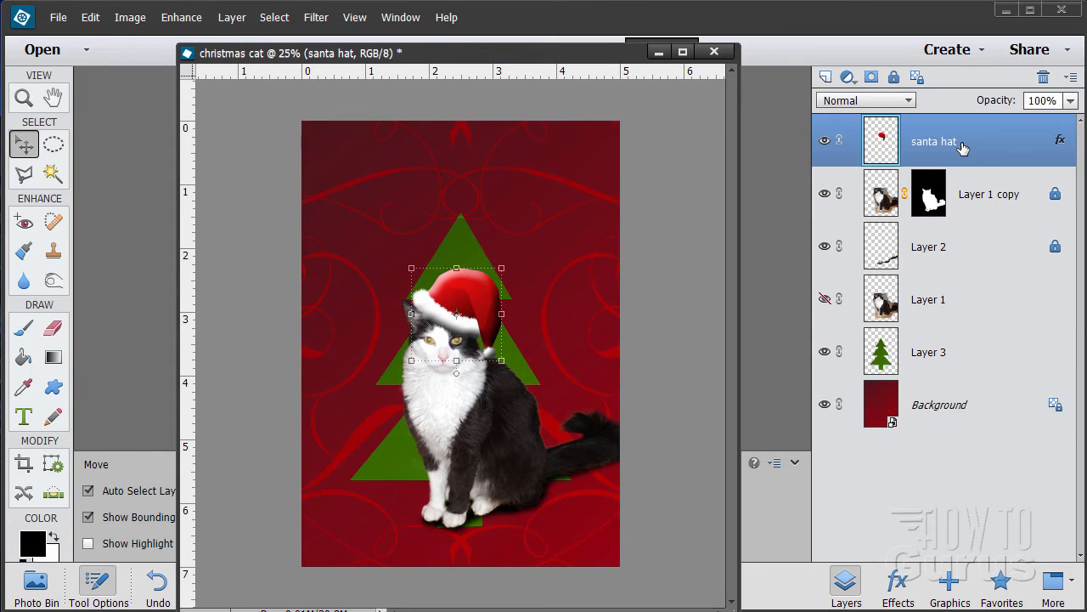
key("Left")
key("Left")
key("Left")
key("Left")
key("Left")
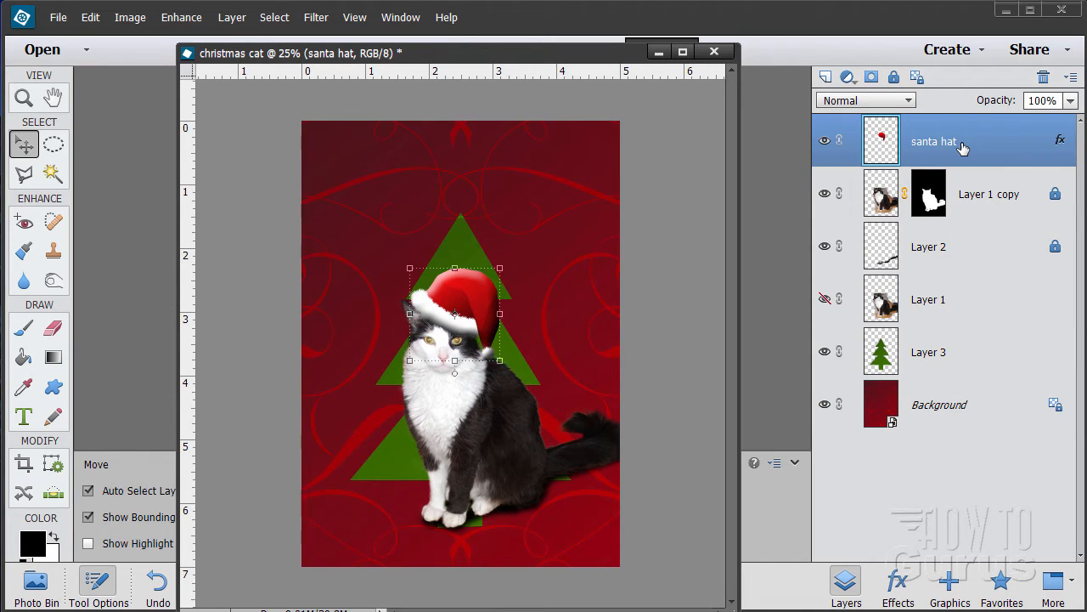
key("Right")
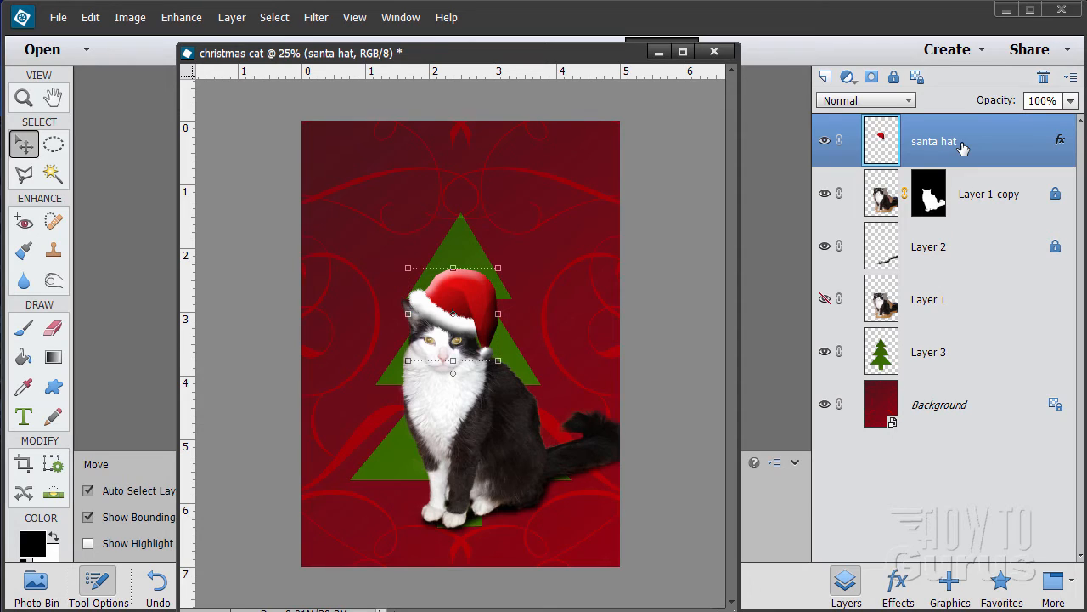
left_click(688, 326)
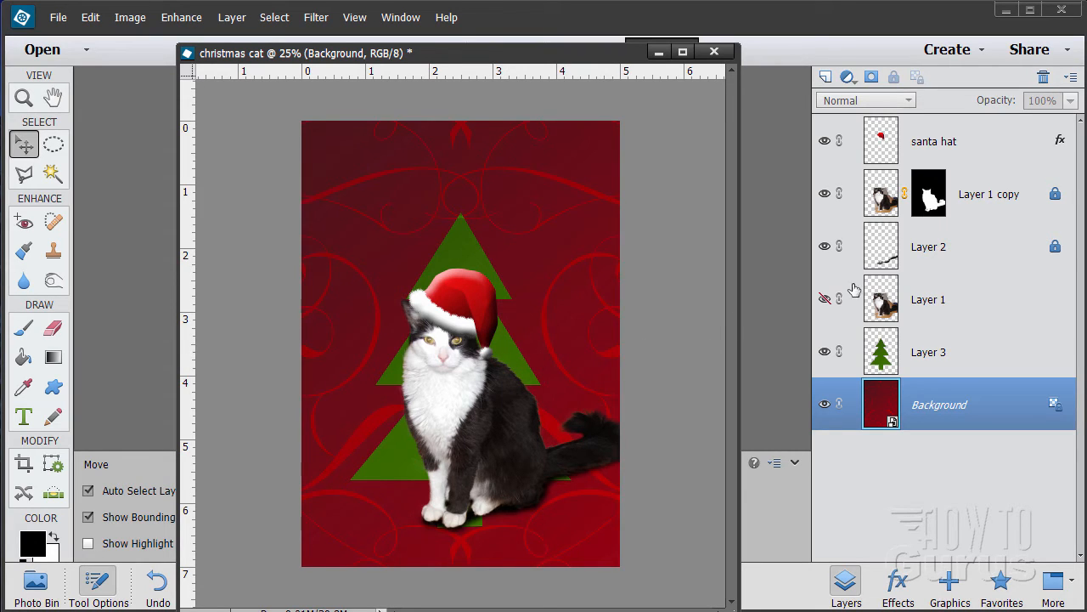
- On Layer 1 copy, outline both of the cat's eyes with the freehand Lasso, adding the second eye to the selection
left_click(914, 211)
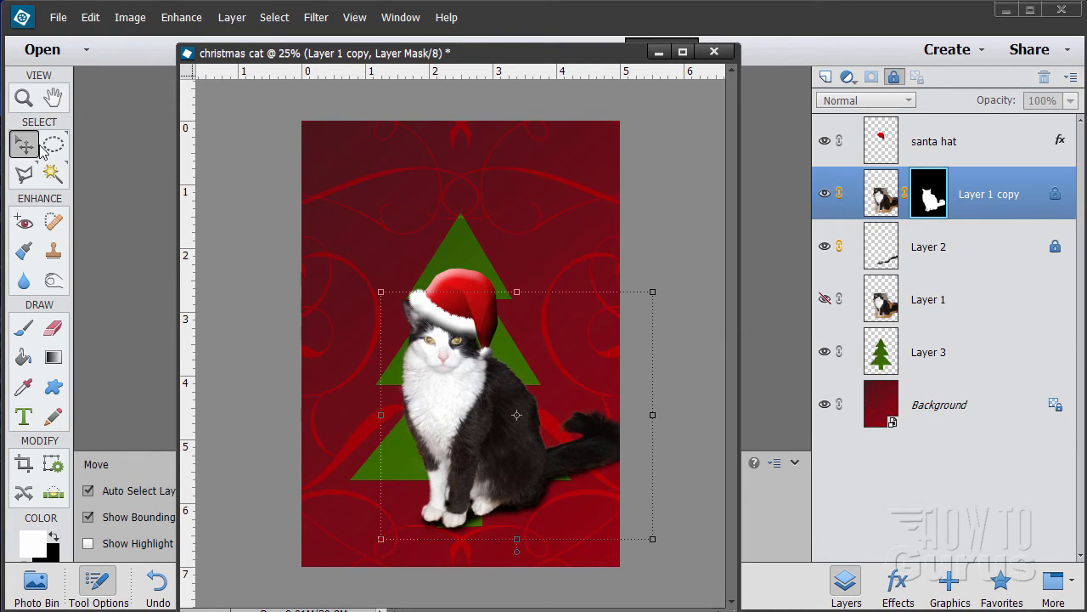
left_click(24, 97)
left_click(432, 355)
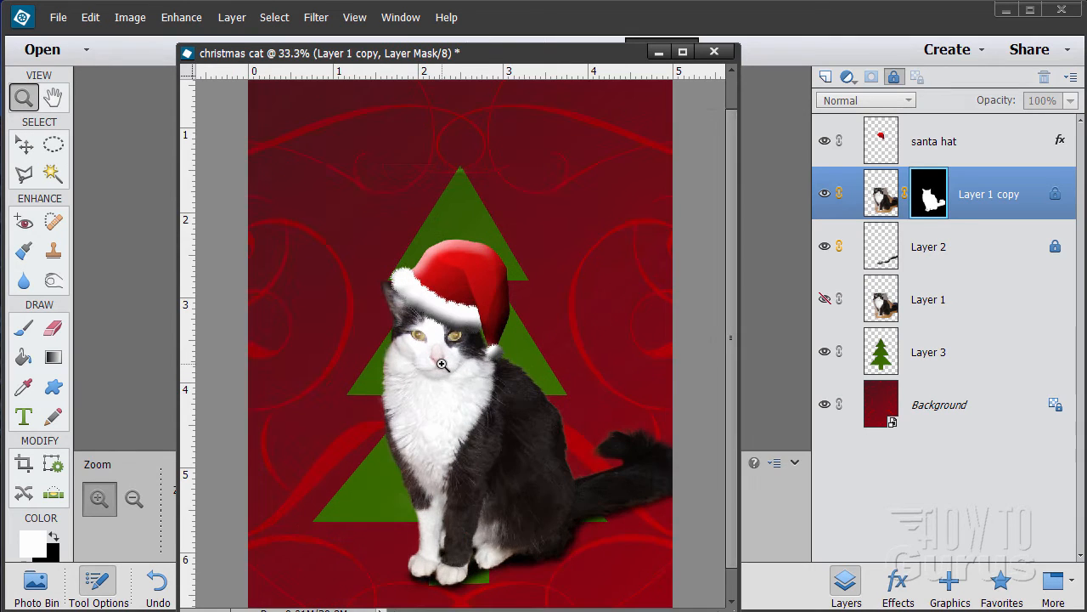
left_click(433, 355)
left_click(433, 355)
left_click(432, 325)
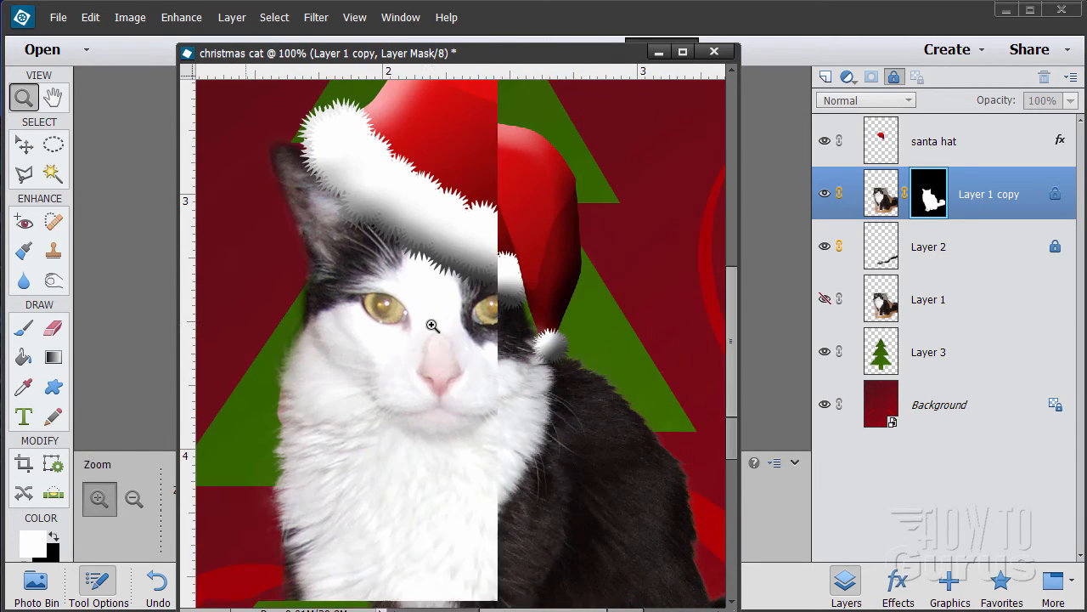
left_click(433, 326)
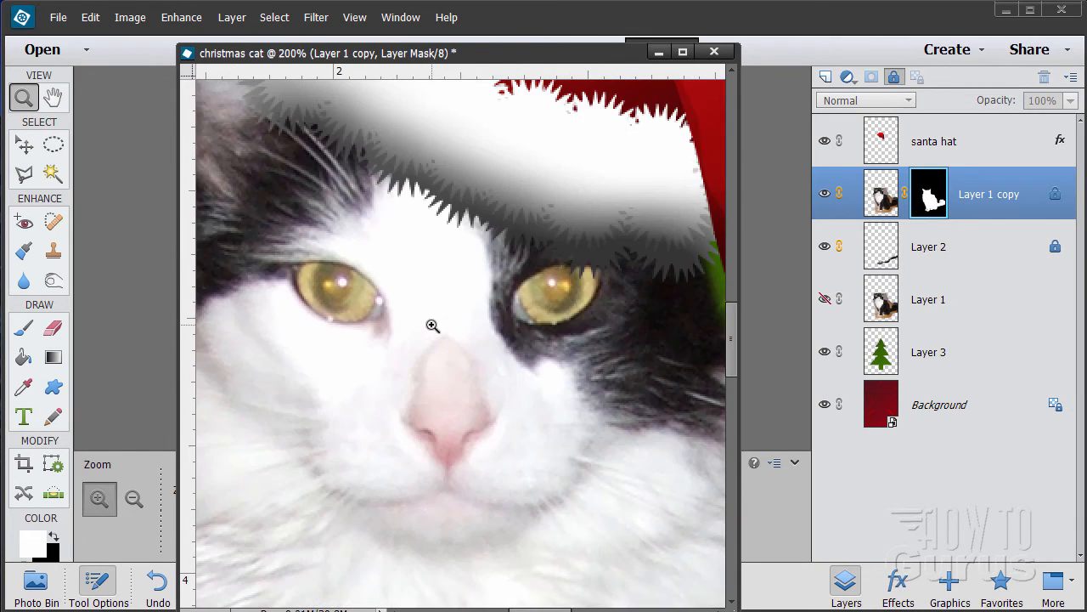
left_click(25, 175)
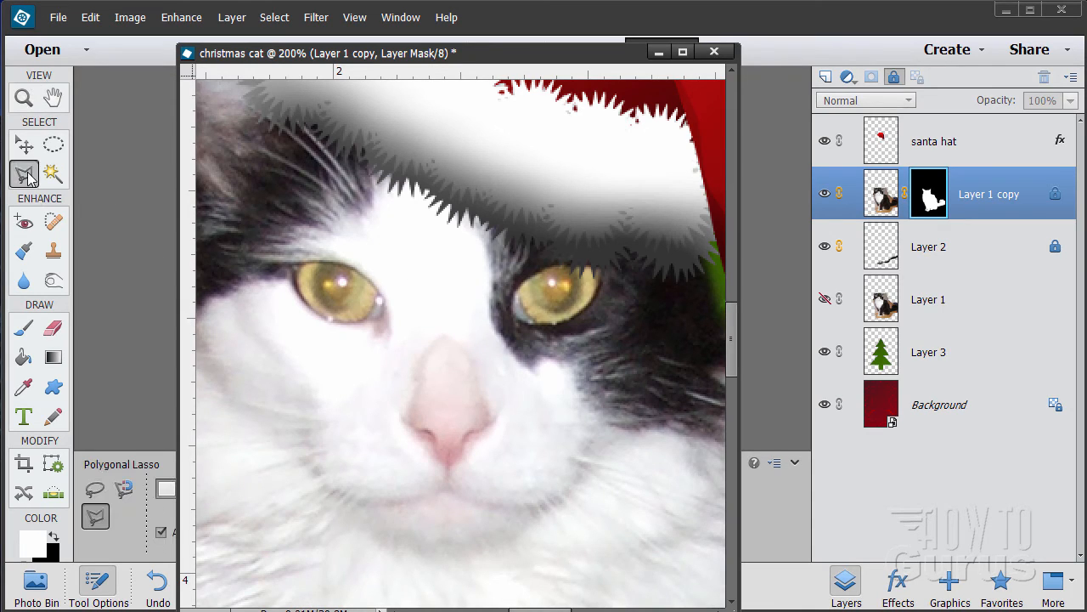
left_click(97, 490)
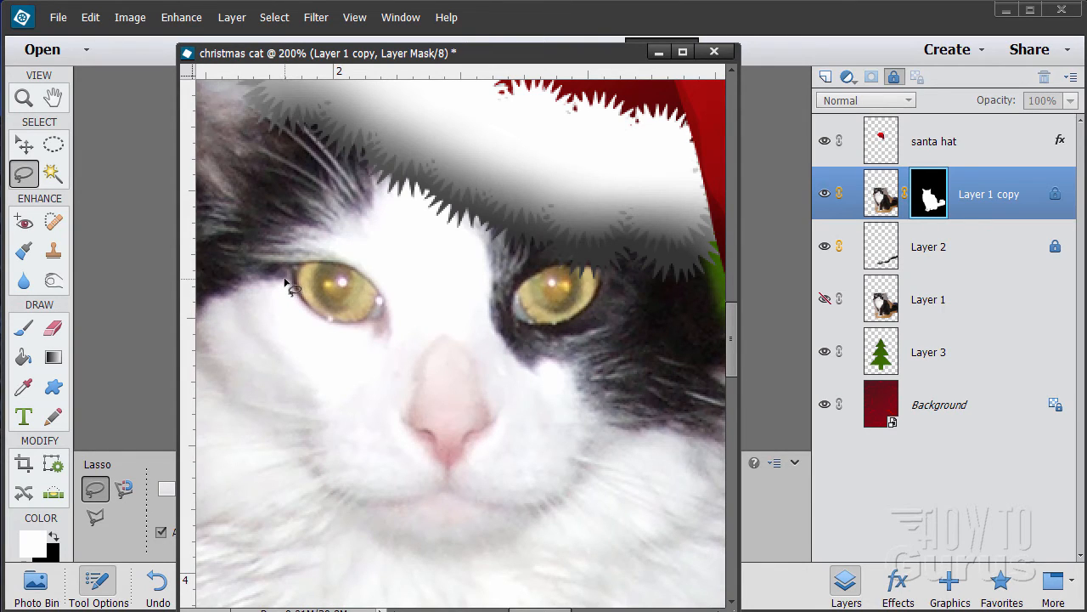
mouse_move(284, 277)
left_mouse_down()
mouse_move(304, 316)
mouse_move(347, 341)
mouse_move(388, 347)
mouse_move(396, 335)
mouse_move(379, 277)
mouse_move(347, 255)
mouse_move(292, 255)
mouse_move(284, 282)
left_mouse_up()
left_click_drag(482, 60, 634, 54)
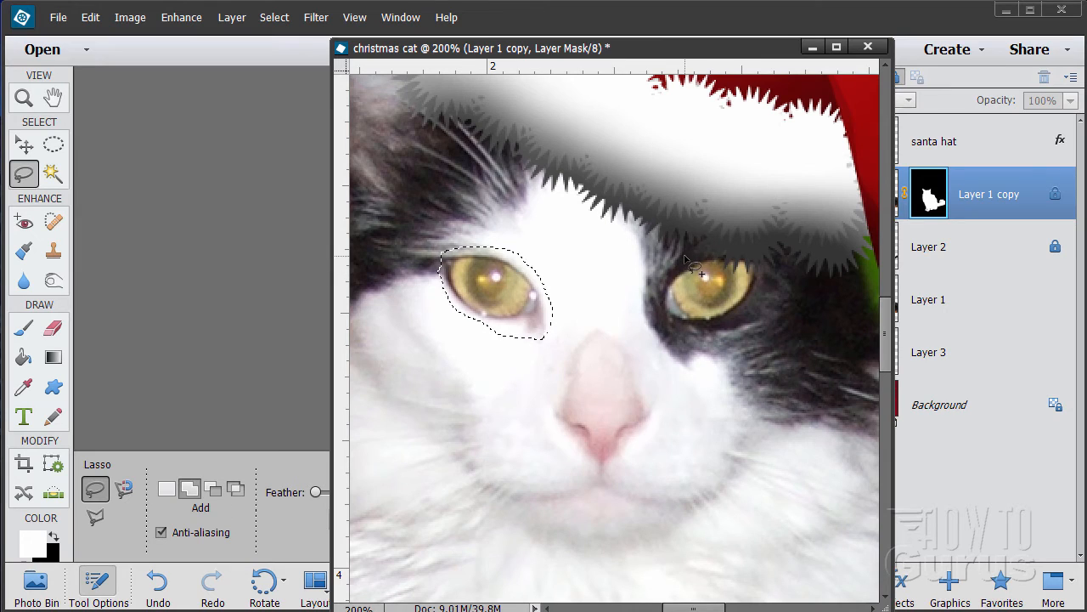
mouse_move(683, 255)
left_mouse_down()
mouse_move(656, 306)
mouse_move(670, 330)
mouse_move(689, 332)
mouse_move(721, 330)
mouse_move(752, 309)
mouse_move(775, 264)
mouse_move(731, 246)
mouse_move(684, 257)
left_mouse_up()
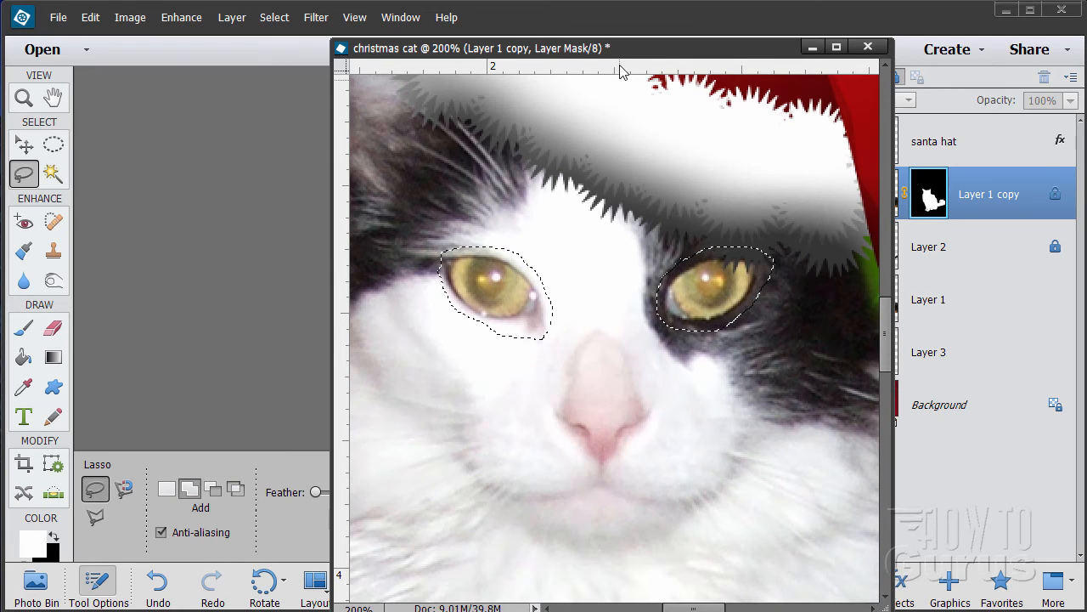
left_click_drag(580, 61, 395, 71)
- Unlock Layer 1 copy and make its image active instead of its mask, with the Move tool chosen
key("v")
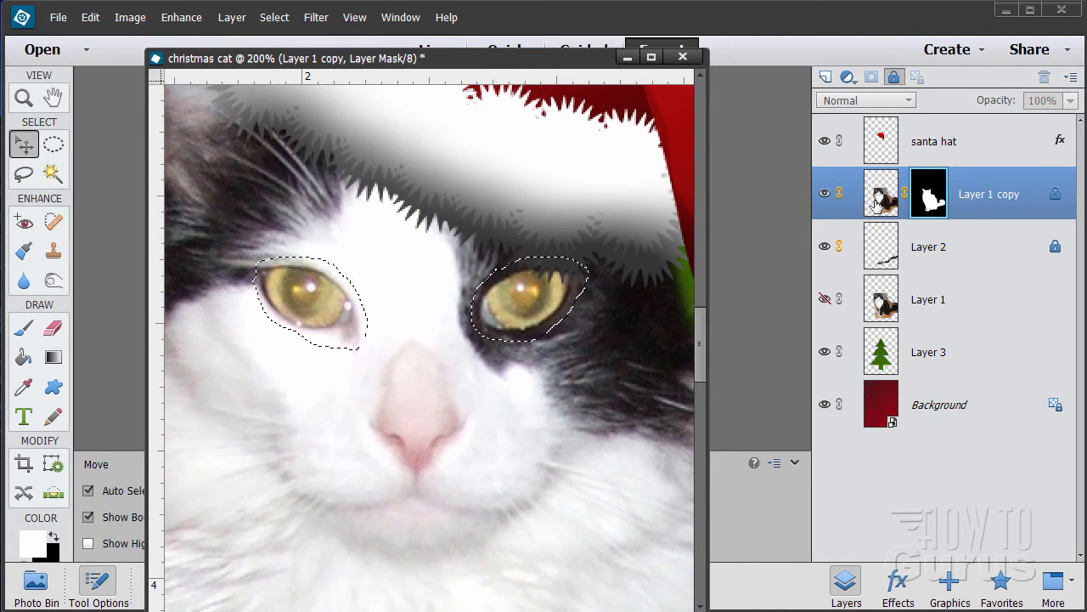
left_click(1054, 195)
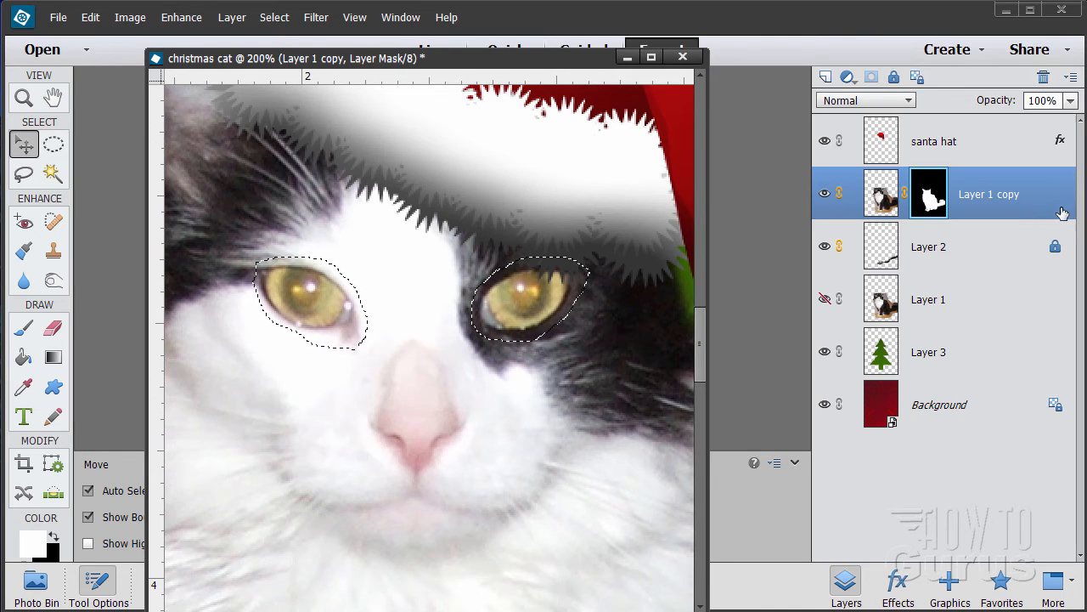
left_click(881, 198)
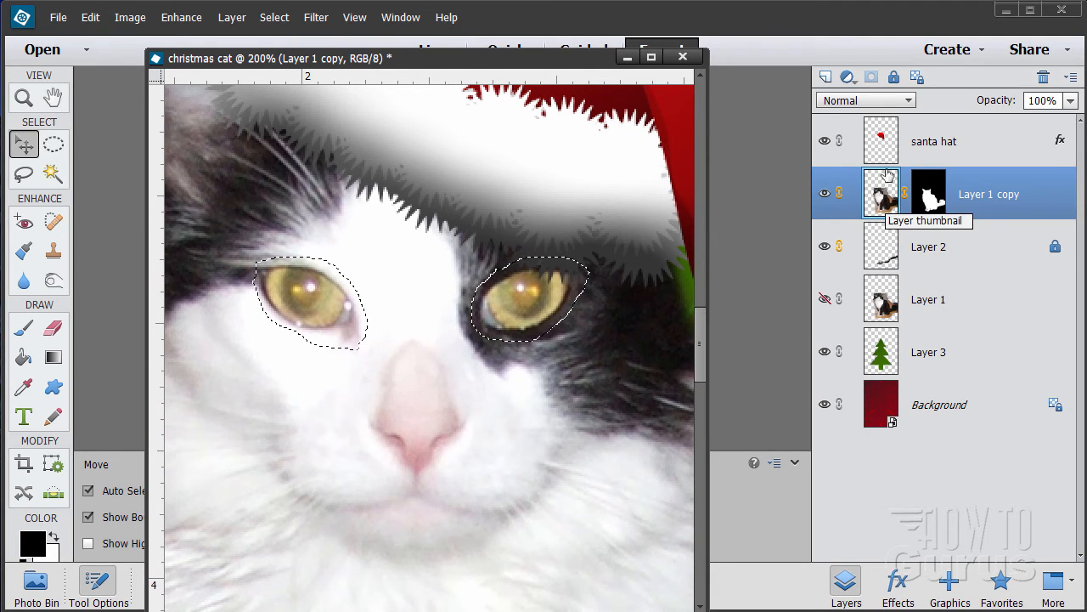
- Create a new layer above Layer 1 copy and paste a copy of the selected eyes into it
left_click(827, 77)
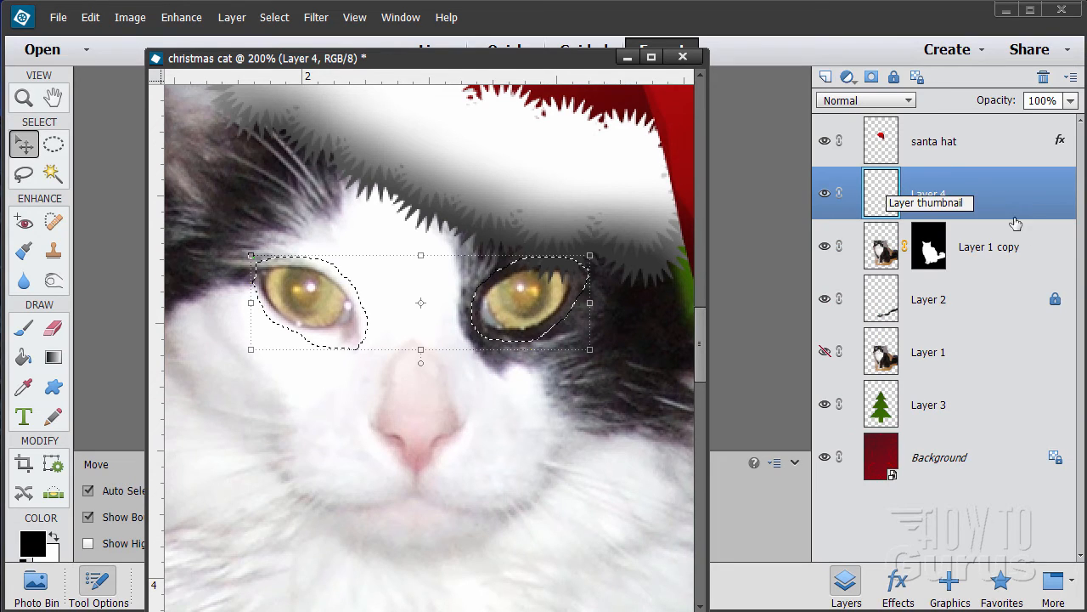
left_click(982, 251)
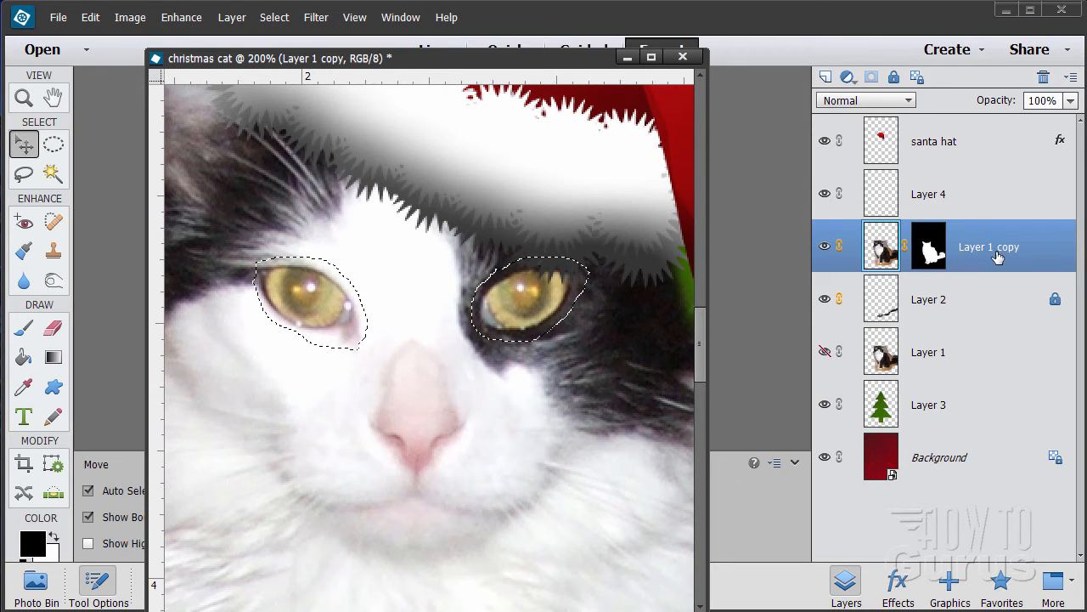
left_click(90, 17)
left_click(102, 114)
left_click(955, 202)
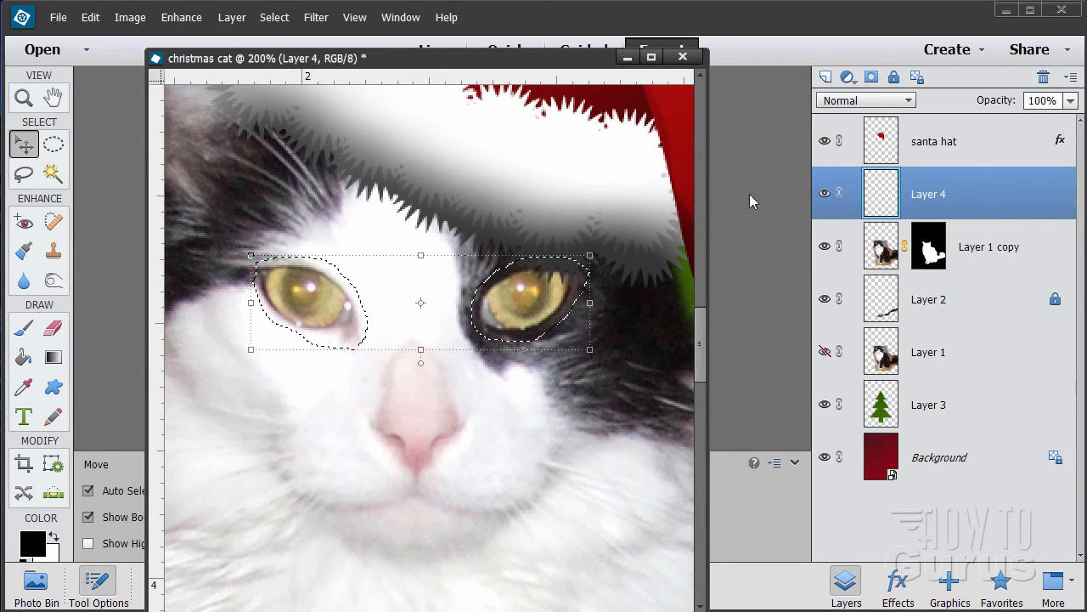
left_click(90, 17)
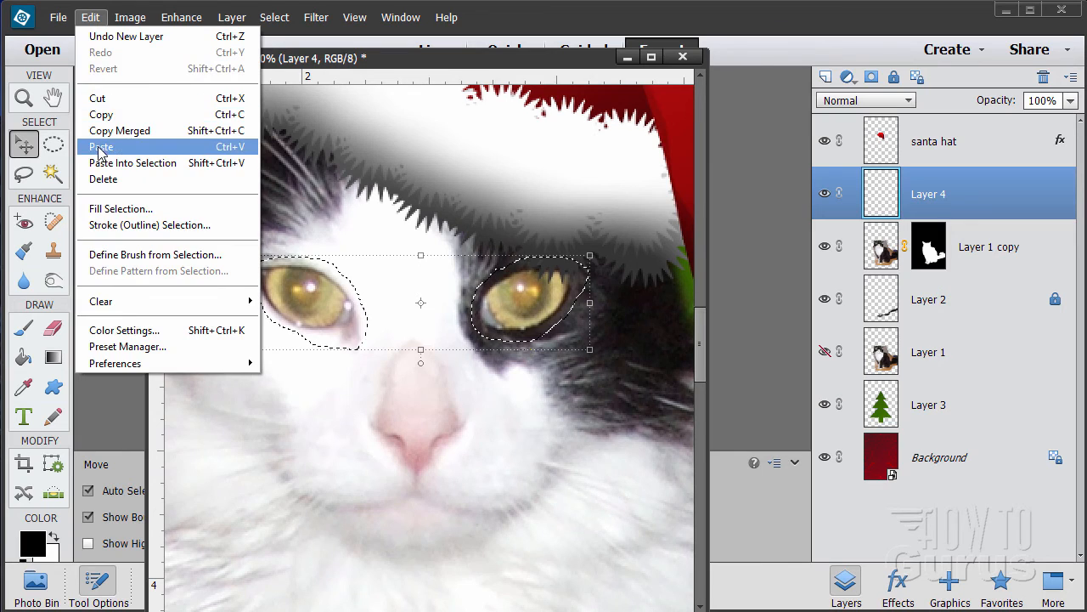
left_click(98, 148)
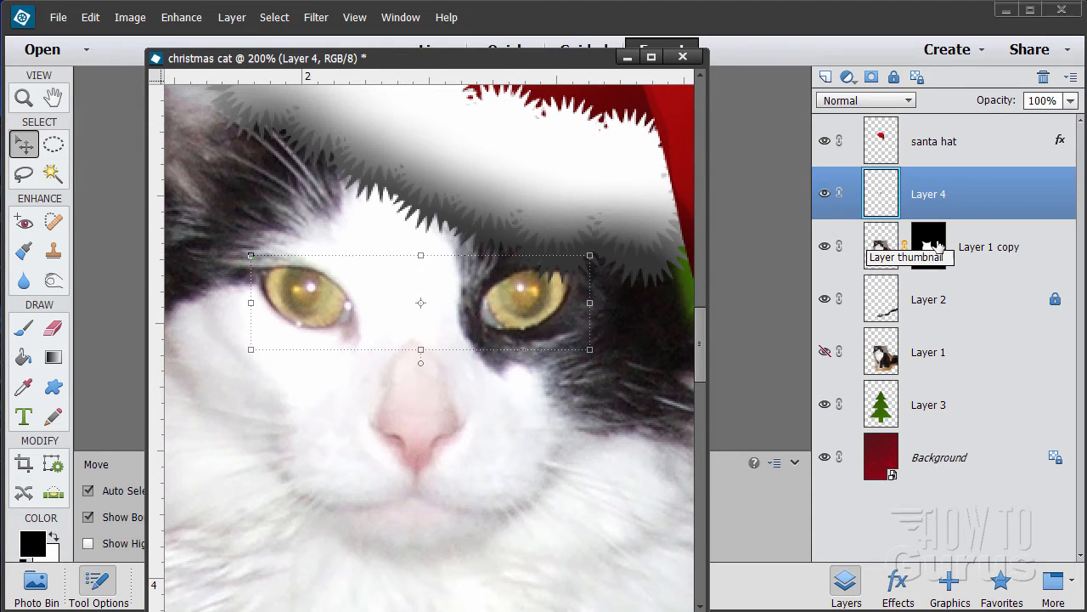
- Try the Darken, Multiply, Color Burn, Linear Burn and Darker Color blend modes on Layer 4, settling on Multiply
left_click(864, 100)
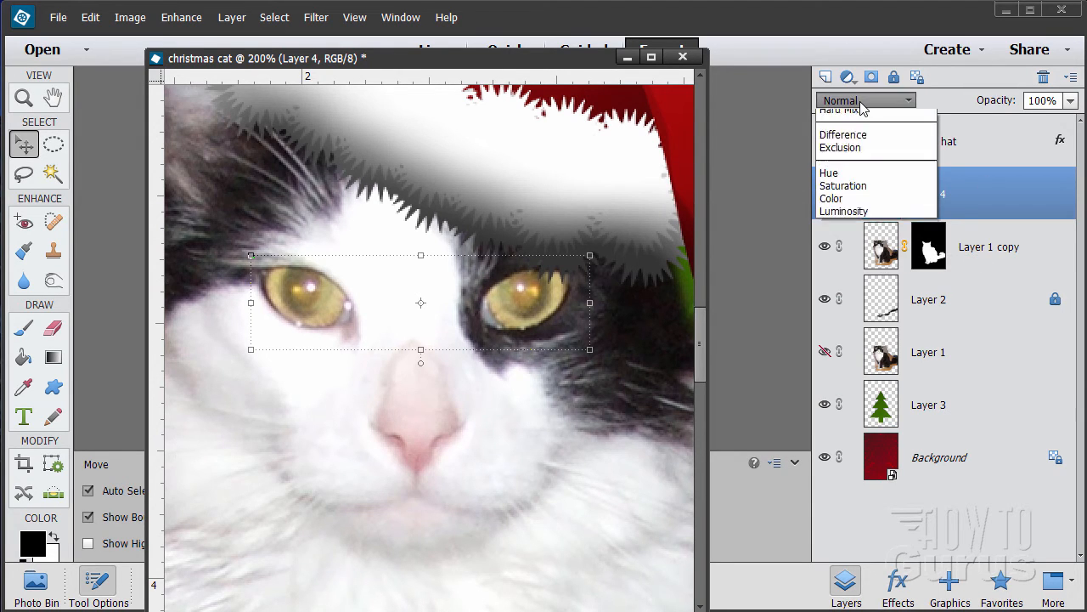
left_click(849, 155)
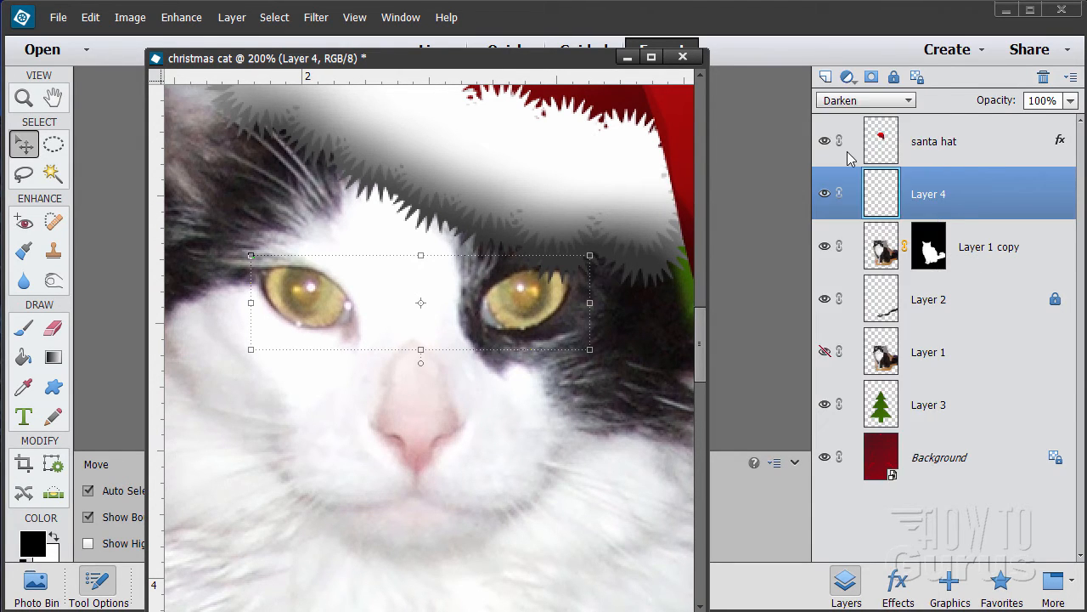
left_click(861, 102)
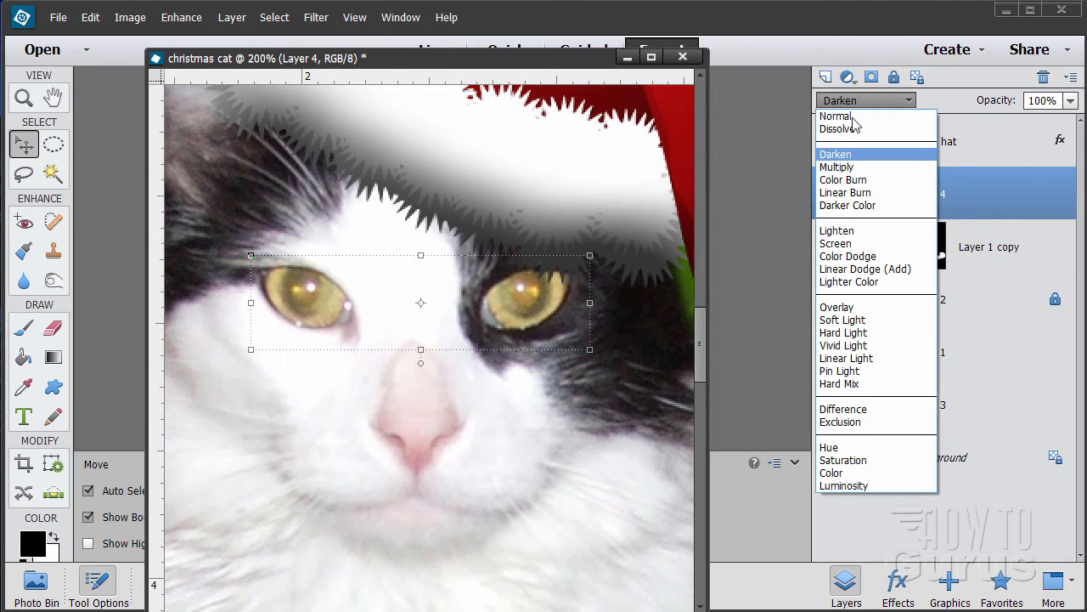
left_click(852, 170)
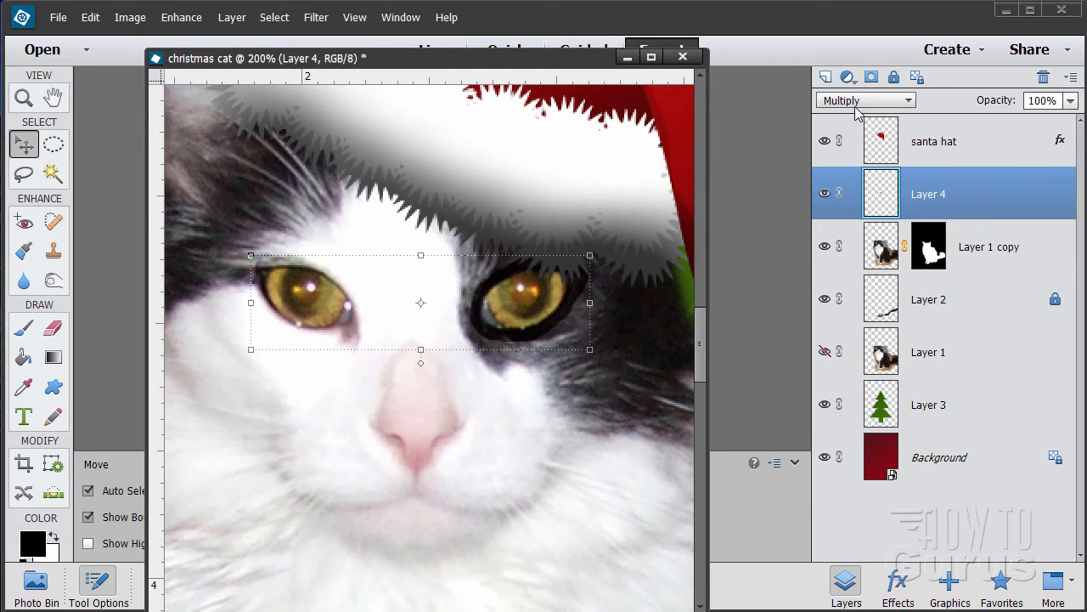
left_click(854, 105)
left_click(849, 182)
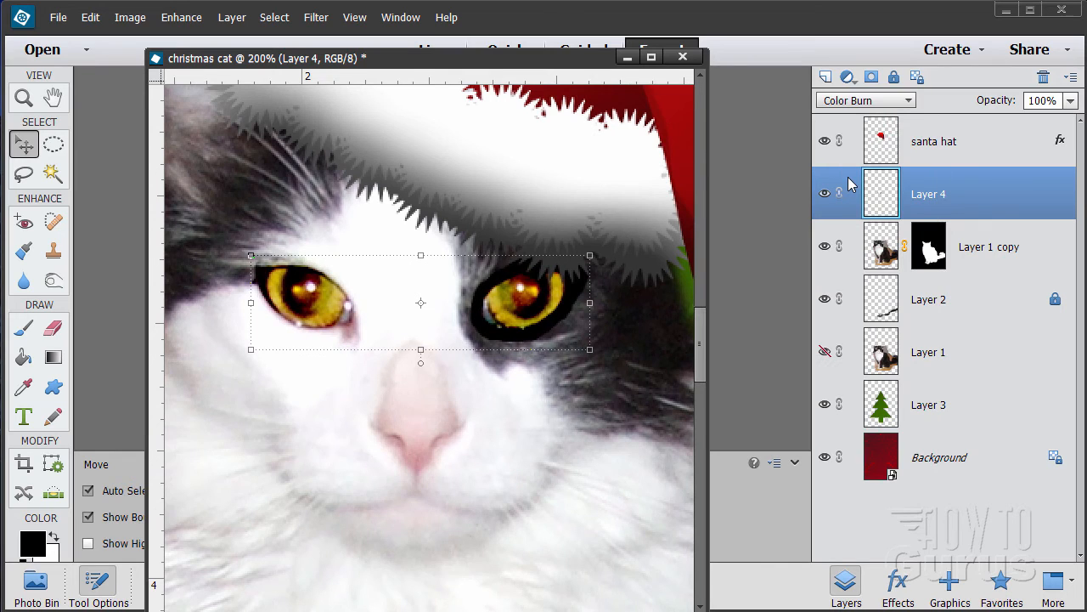
left_click(840, 103)
left_click(856, 187)
left_click(849, 104)
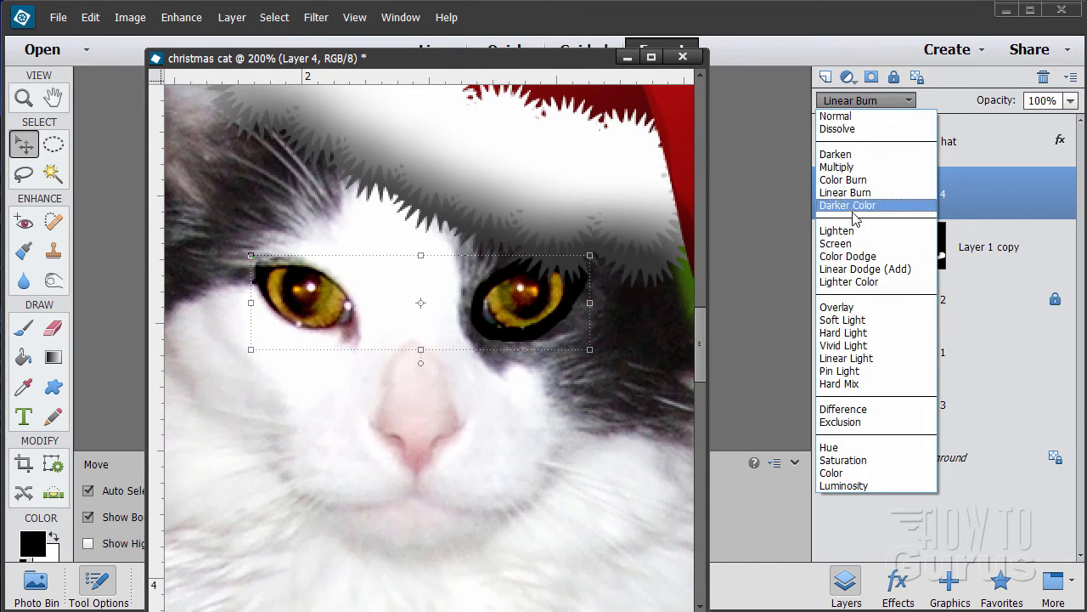
left_click(847, 211)
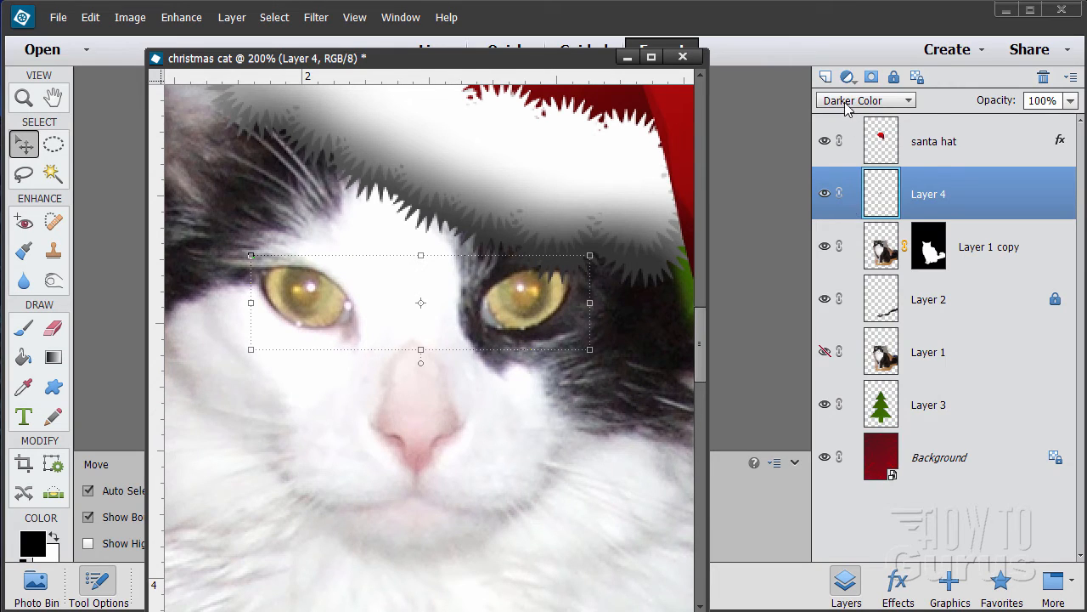
left_click(846, 105)
left_click(849, 166)
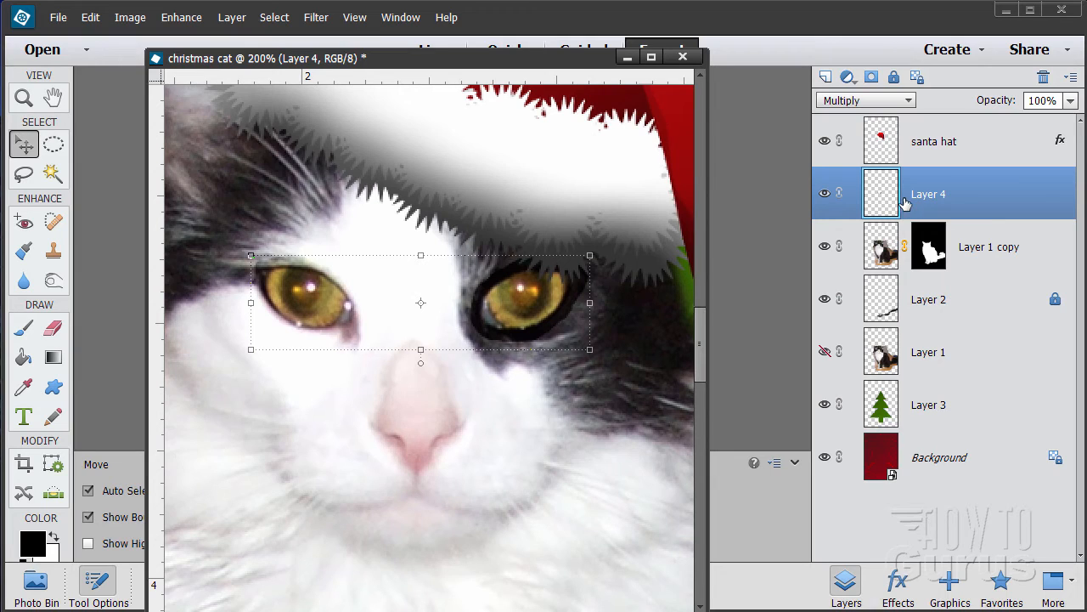
- Erase the dark fringe around the pasted eyes on Layer 4 with a soft 21 px Eraser brush, and return to the Move tool
left_click(53, 327)
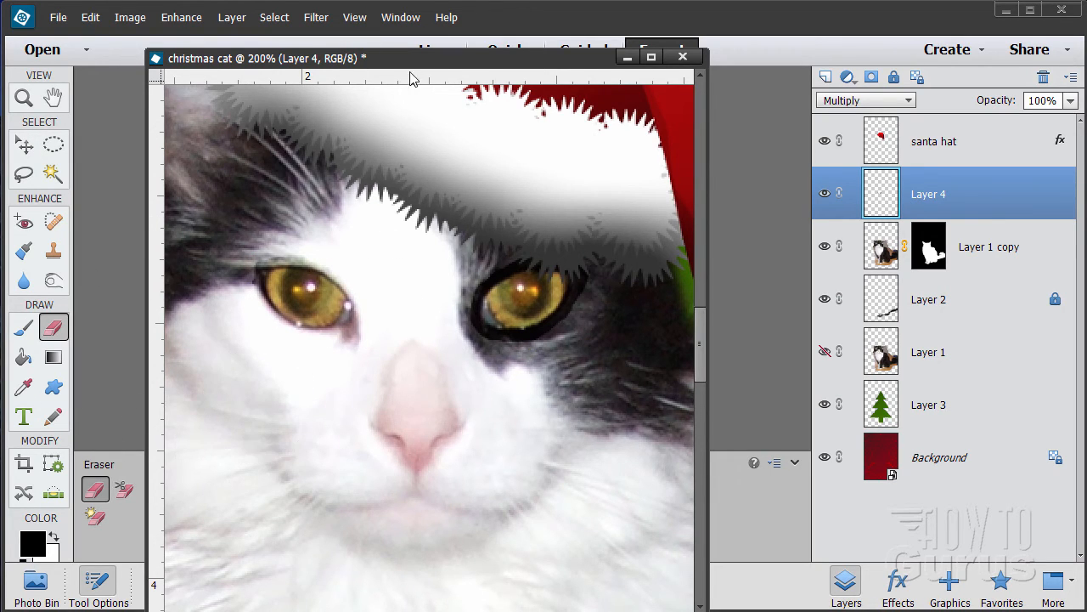
mouse_move(412, 68)
left_mouse_down()
mouse_move(695, 47)
mouse_move(719, 34)
left_mouse_up()
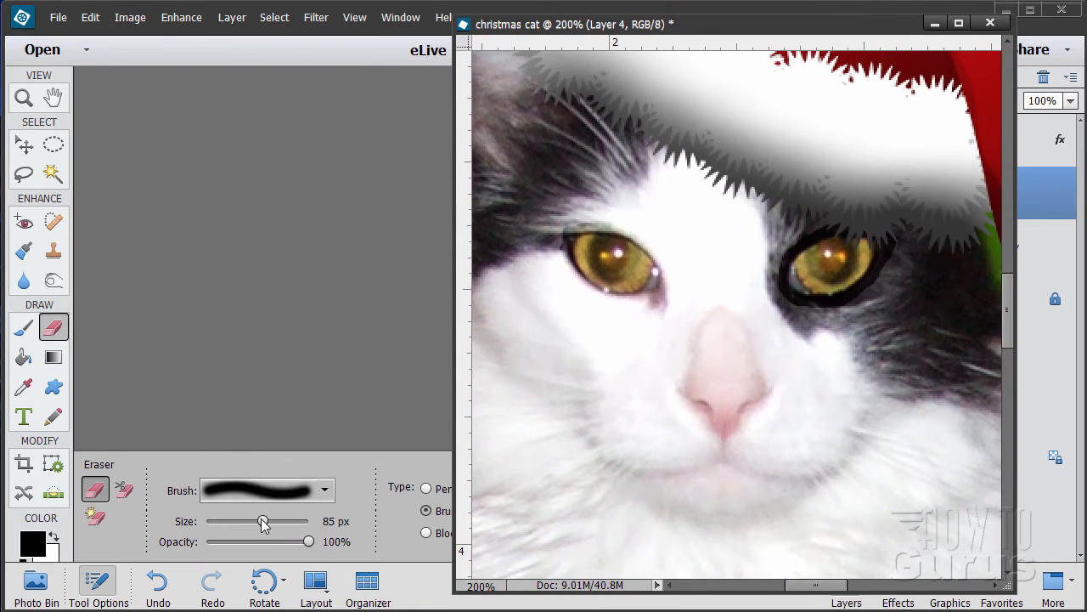
left_click_drag(263, 527, 223, 527)
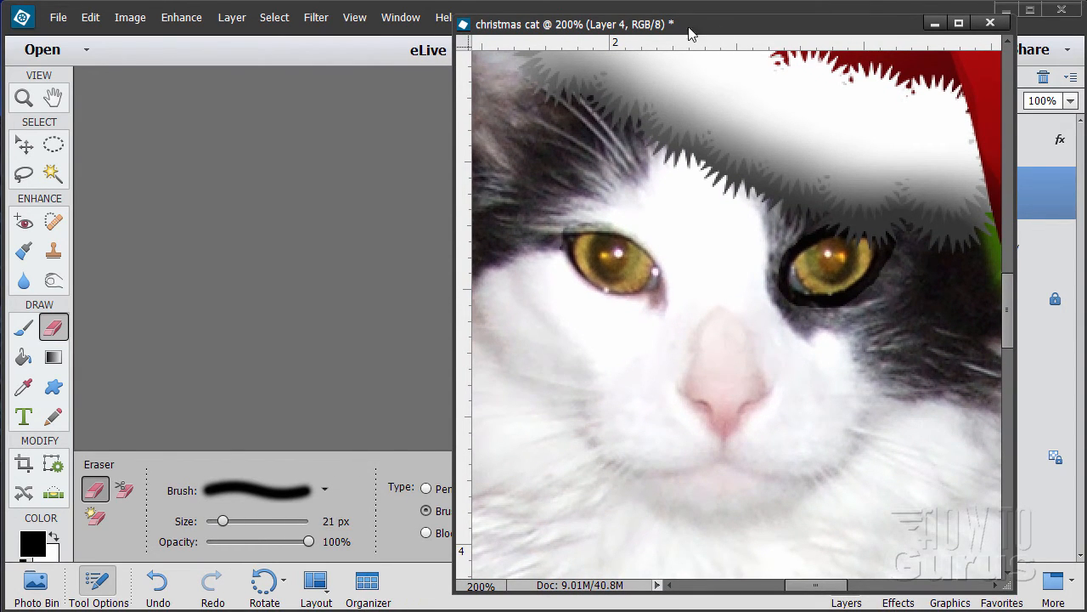
left_click_drag(690, 32, 548, 33)
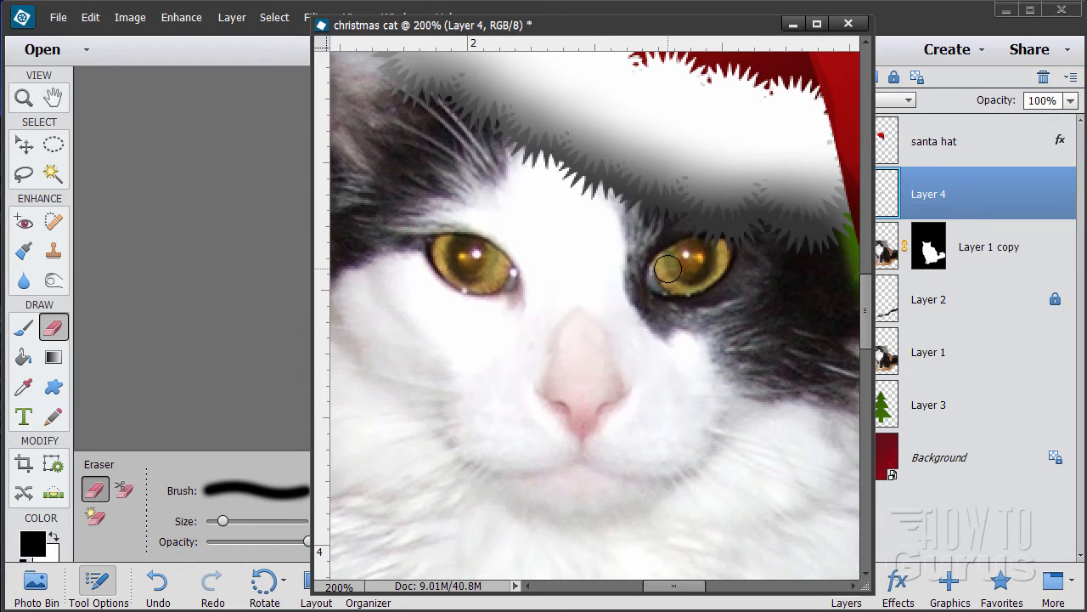
left_click_drag(644, 34, 499, 32)
left_click(22, 146)
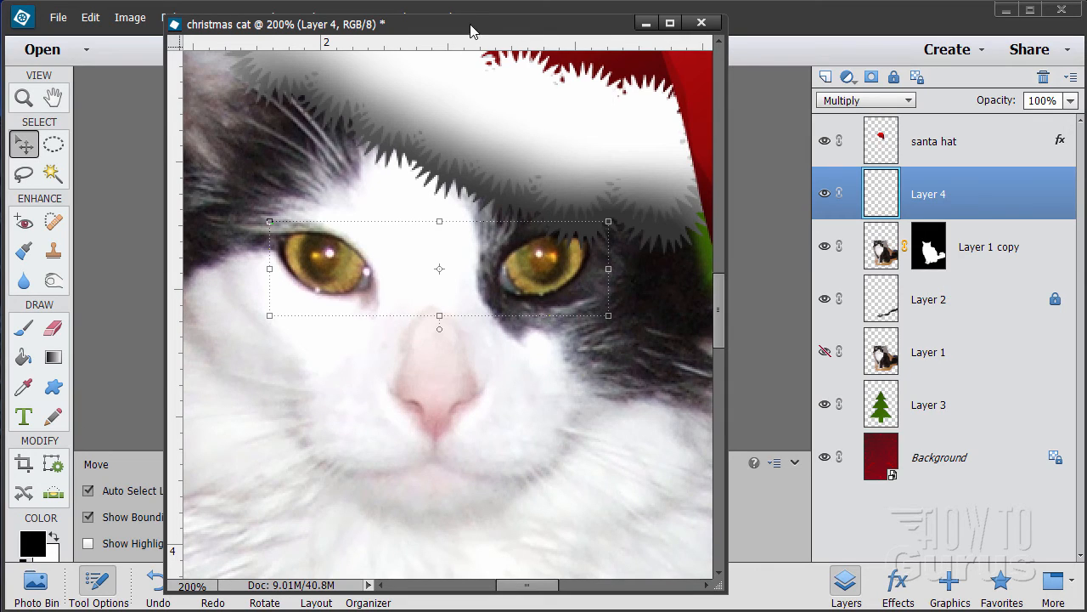
- Turn the eyes on Layer 4 green with a Hue/Saturation adjustment of hue +46, saturation +15 and lightness +9
left_click_drag(473, 29, 458, 37)
mouse_move(534, 593)
left_mouse_down()
mouse_move(564, 594)
mouse_move(548, 600)
left_mouse_up()
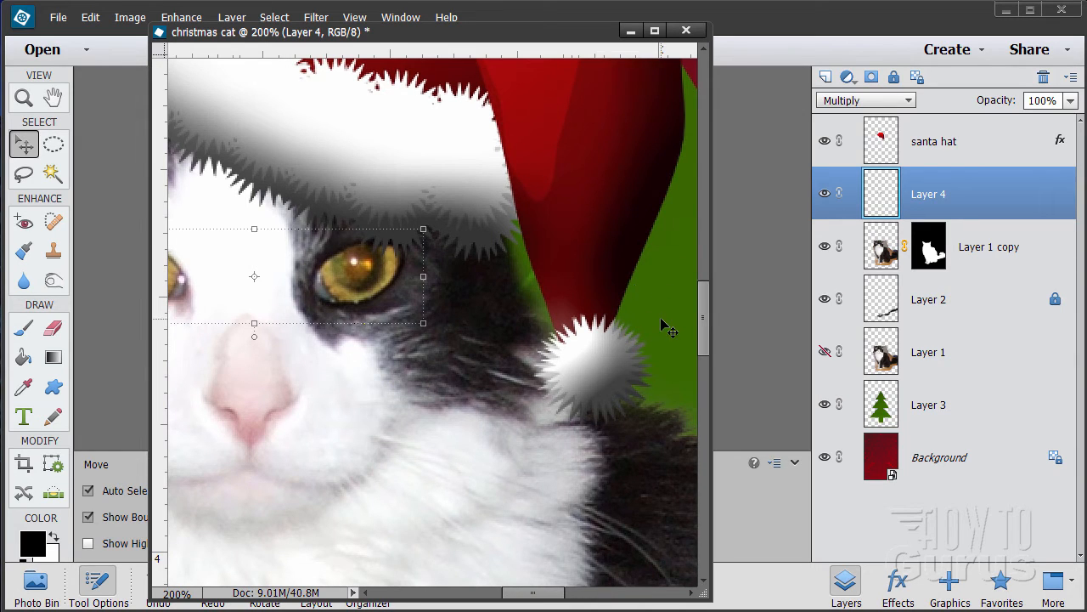
left_click(182, 18)
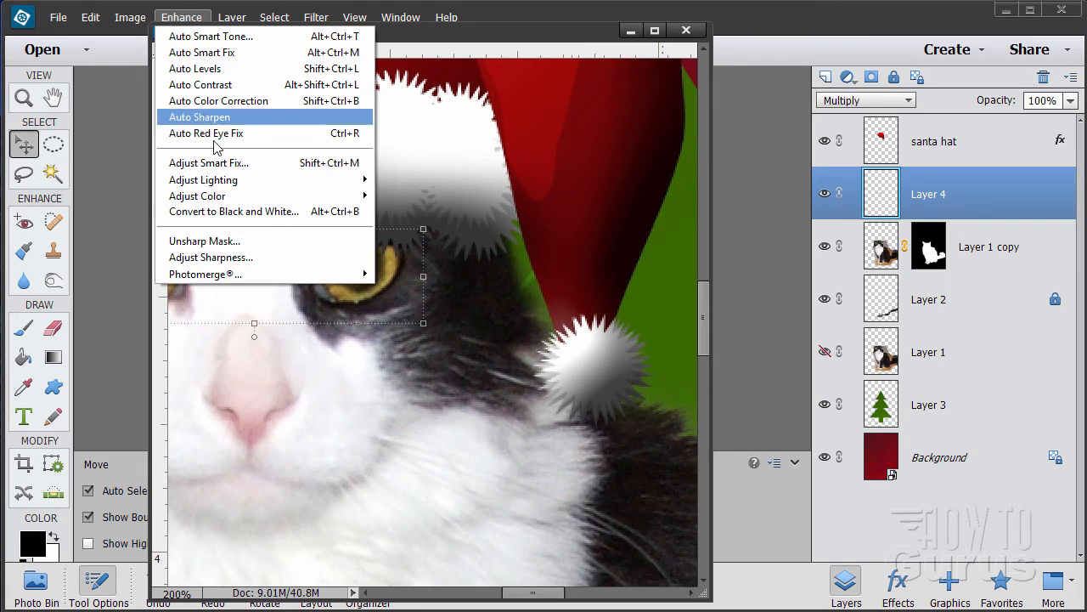
mouse_move(233, 200)
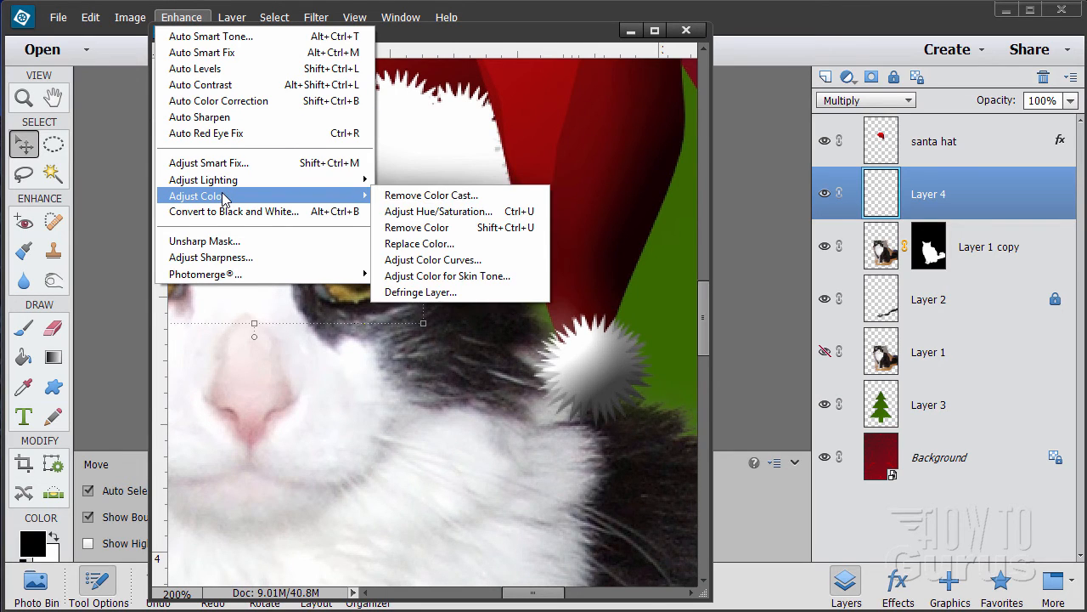
left_click(416, 211)
left_click_drag(799, 355, 832, 354)
left_click_drag(816, 236, 880, 241)
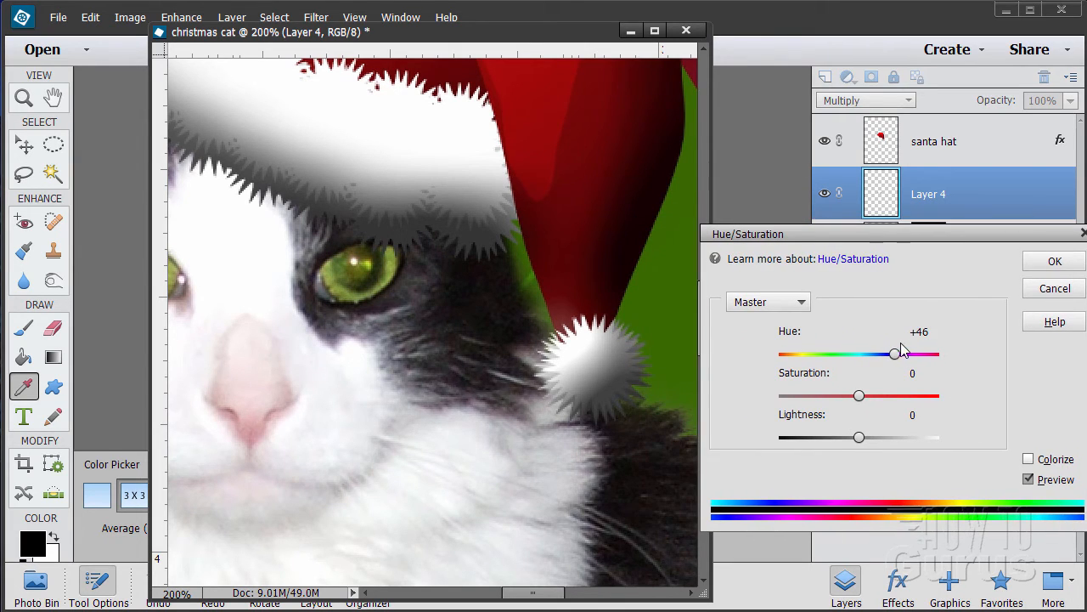
mouse_move(897, 361)
left_mouse_down()
mouse_move(878, 357)
mouse_move(897, 357)
left_mouse_up()
mouse_move(859, 399)
left_mouse_down()
mouse_move(878, 406)
mouse_move(871, 397)
left_mouse_up()
mouse_move(859, 438)
left_mouse_down()
mouse_move(845, 436)
mouse_move(866, 443)
left_mouse_up()
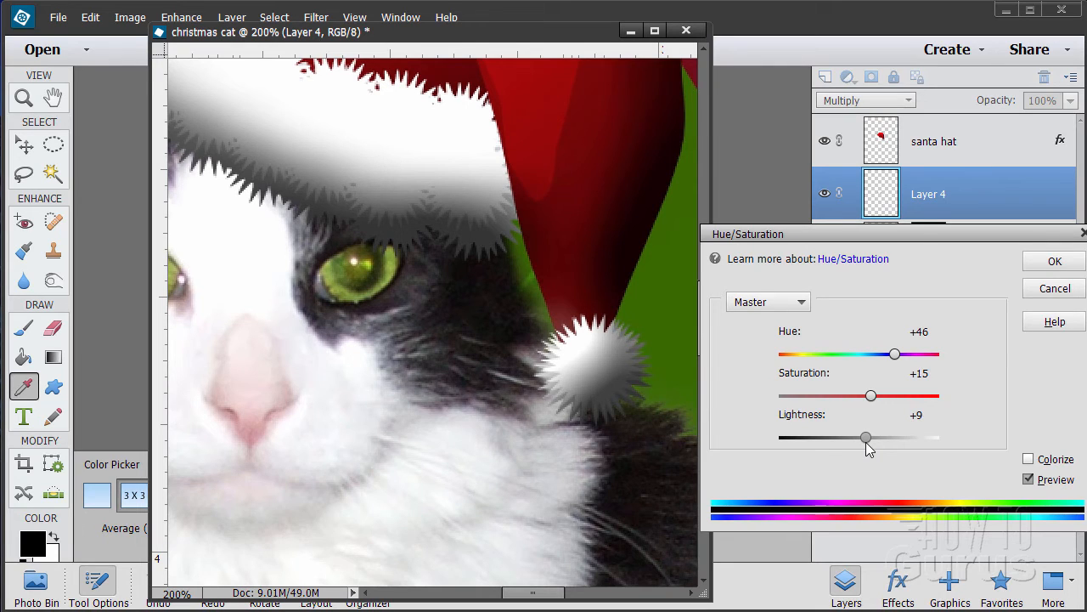
left_click(1045, 268)
key("v")
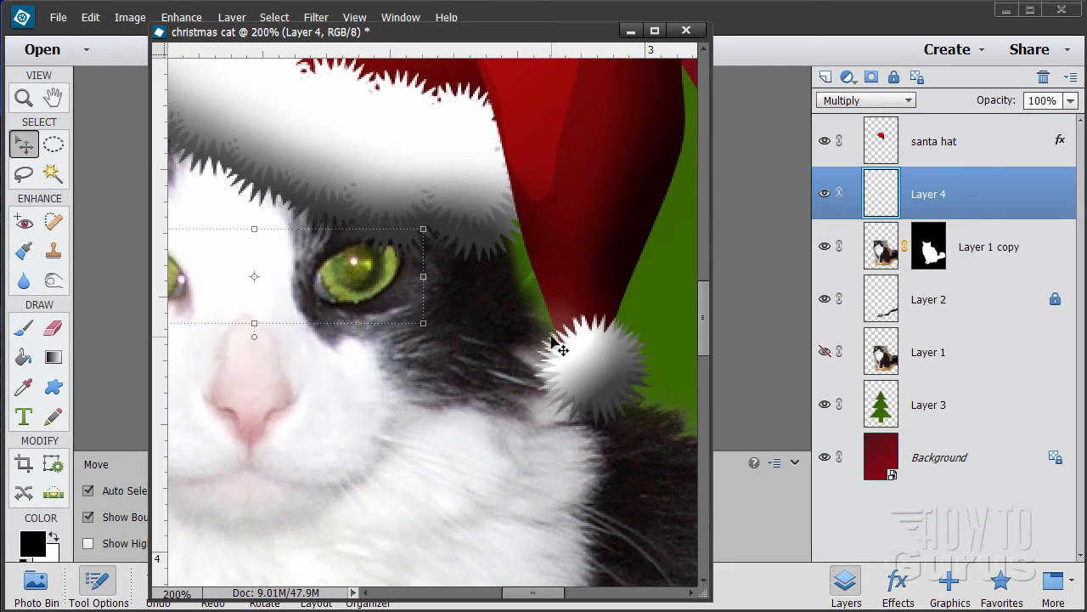
- Rename Layer 4 as "eyes"
double_click(926, 194)
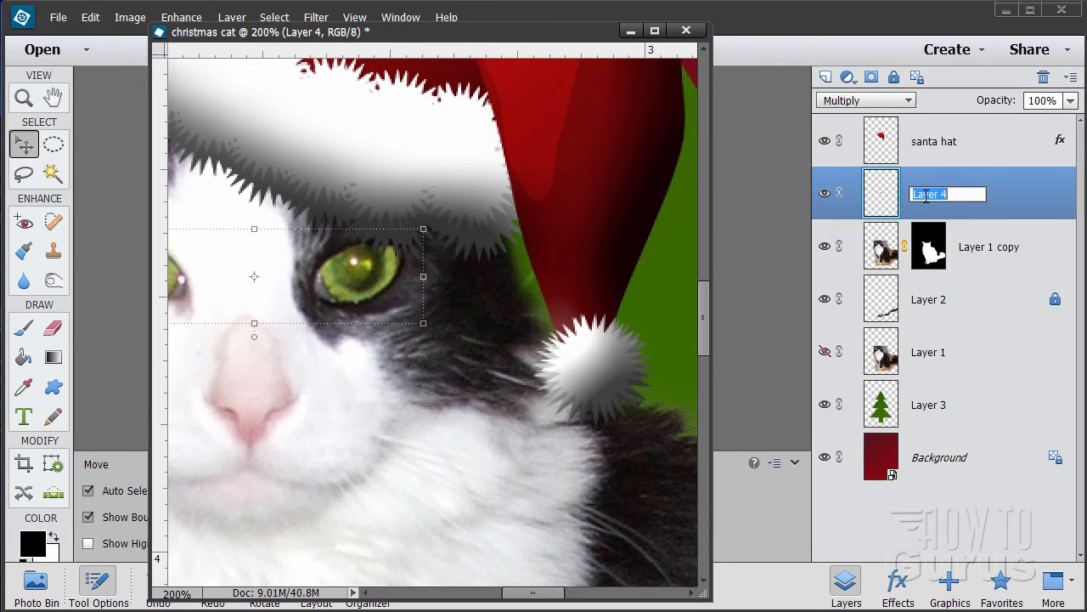
type("eyes")
key("Return")
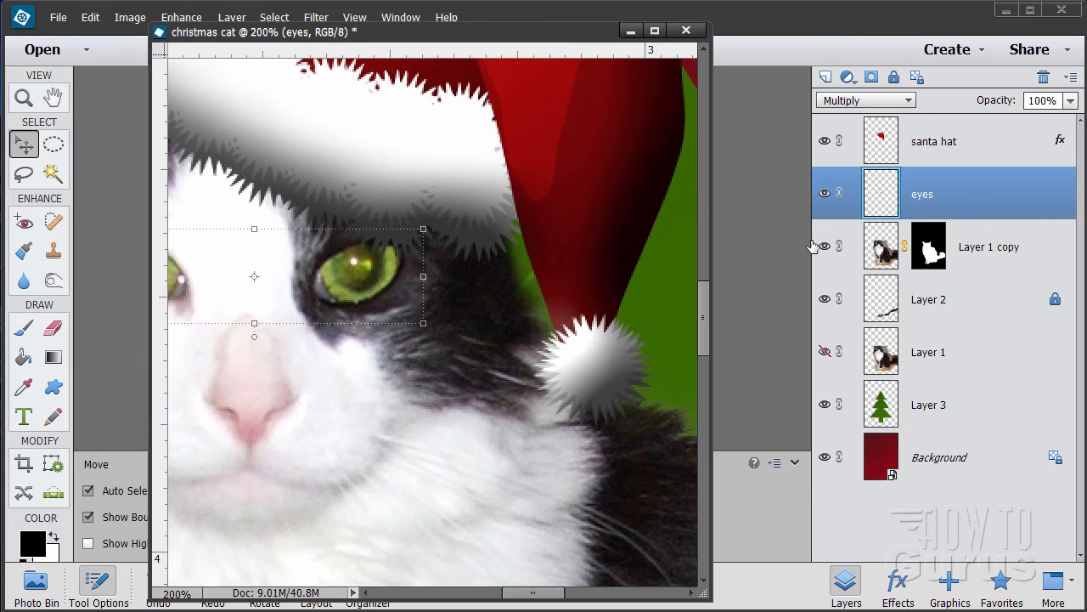
- Widen the green tree on Layer 3 so it spreads out on both sides behind the cat, and commit the transform
key("z")
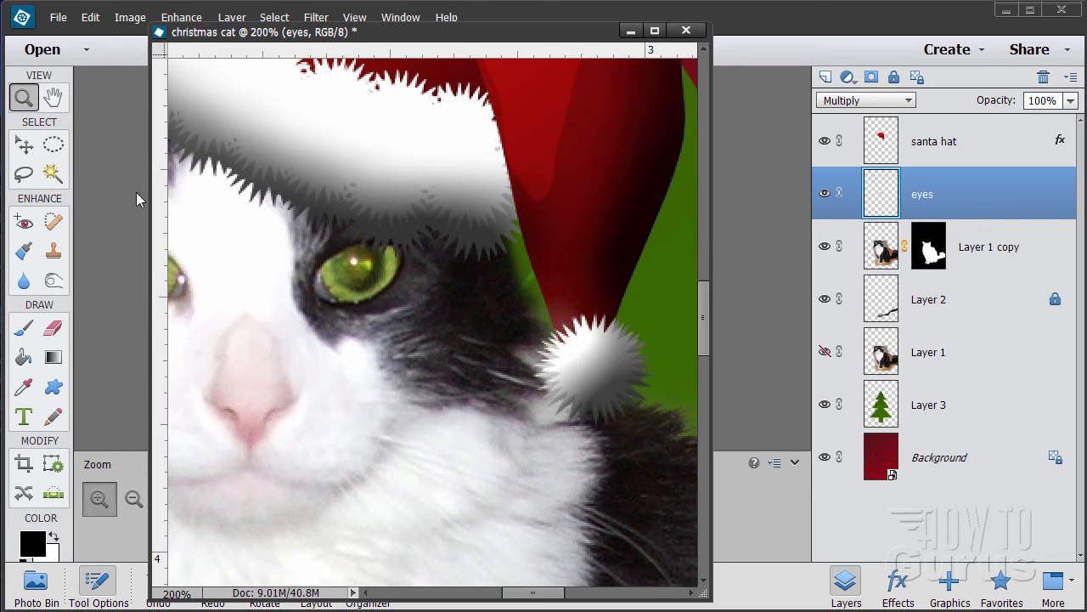
left_click(421, 340, "alt")
left_click(421, 341, "alt")
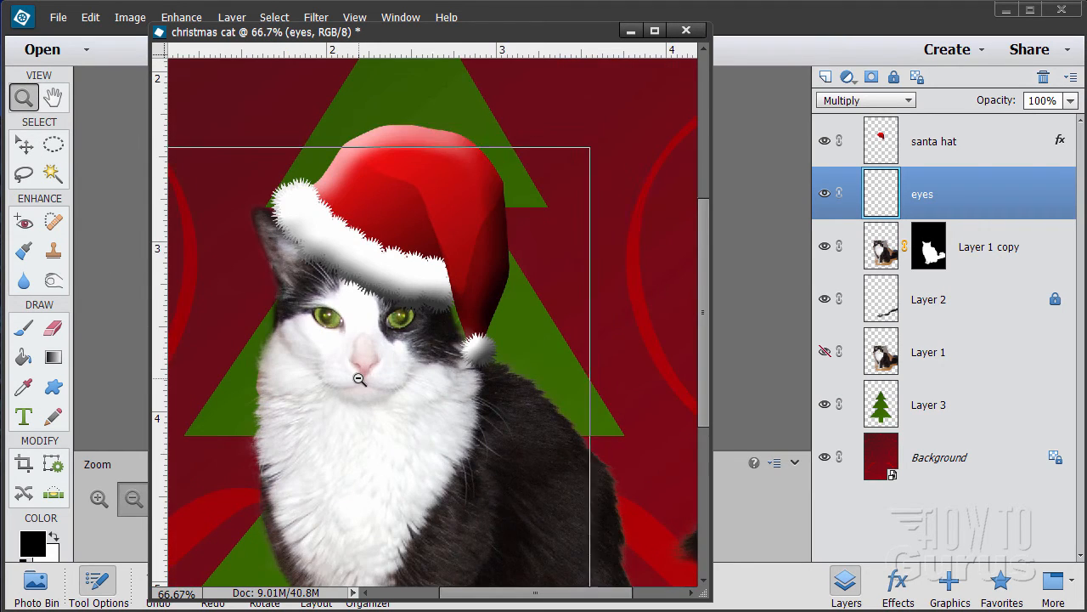
left_click(359, 379, "alt")
left_click(340, 394, "alt")
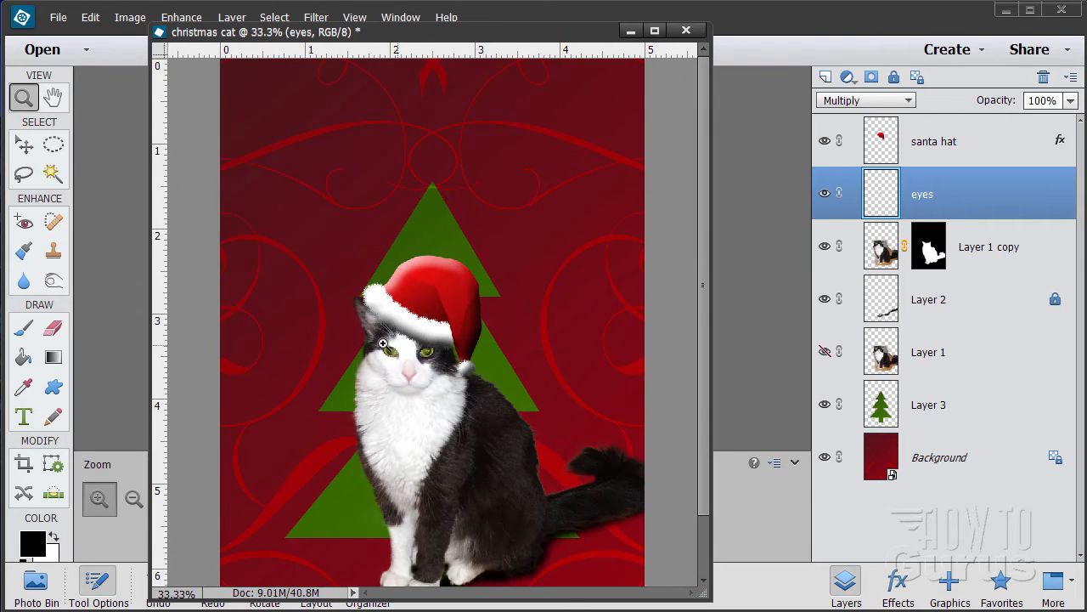
left_click(26, 145)
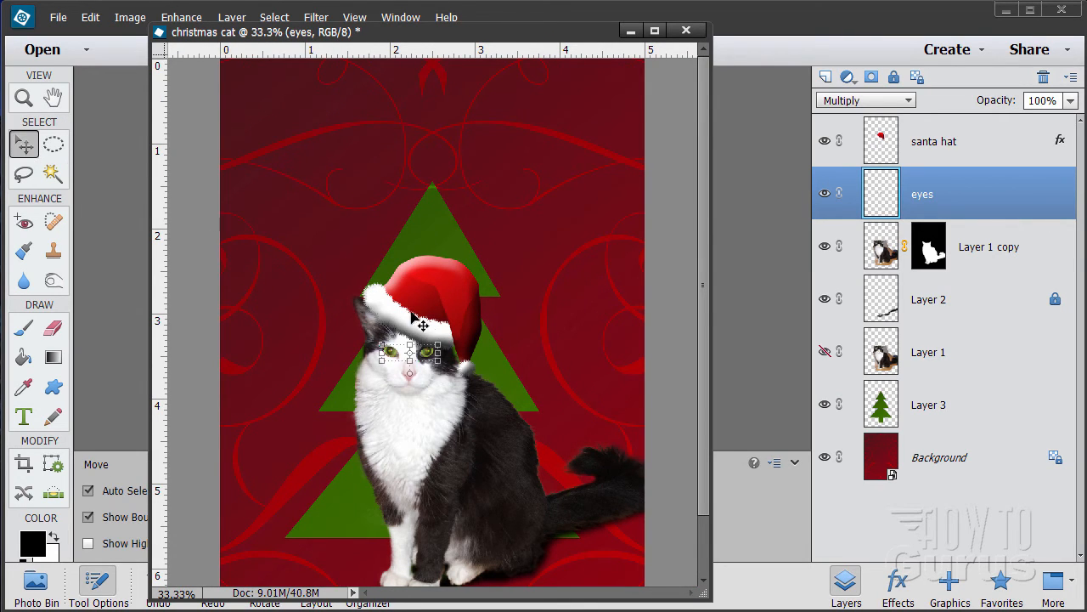
left_click(989, 308)
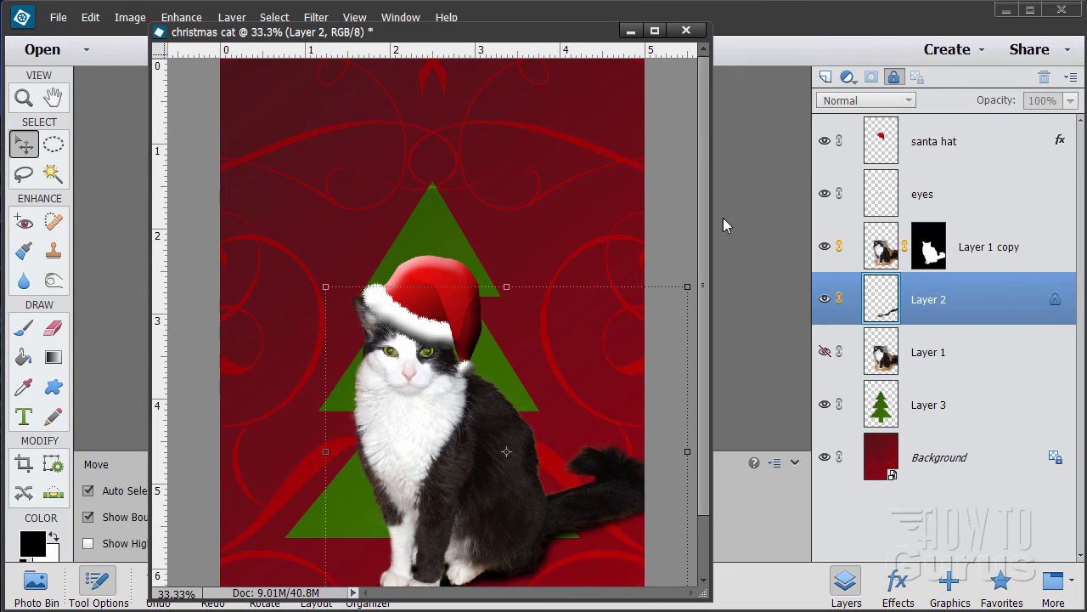
left_click_drag(705, 176, 712, 226)
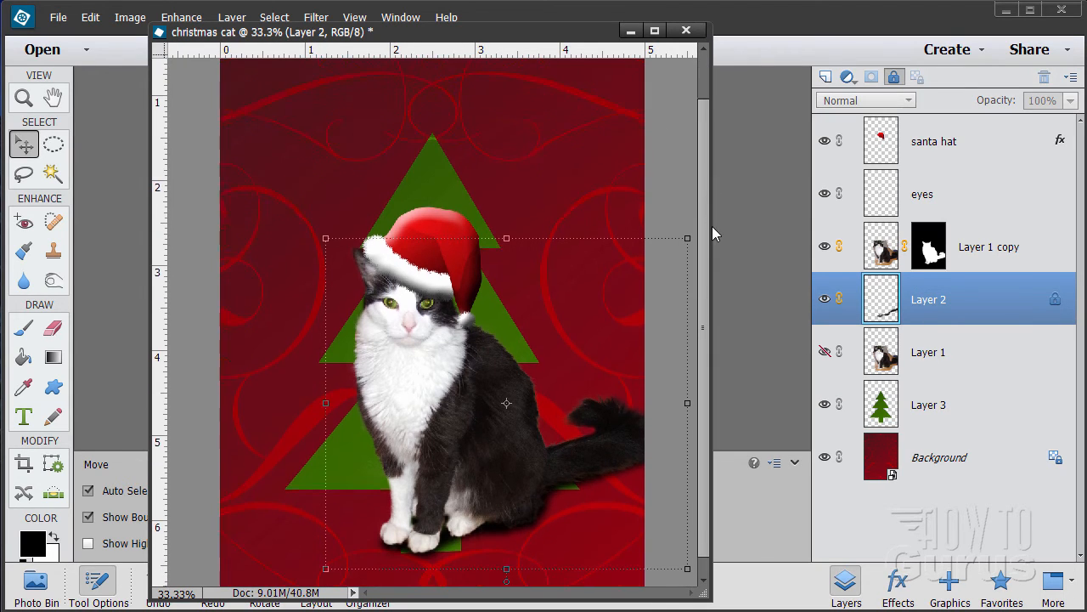
left_click(948, 410)
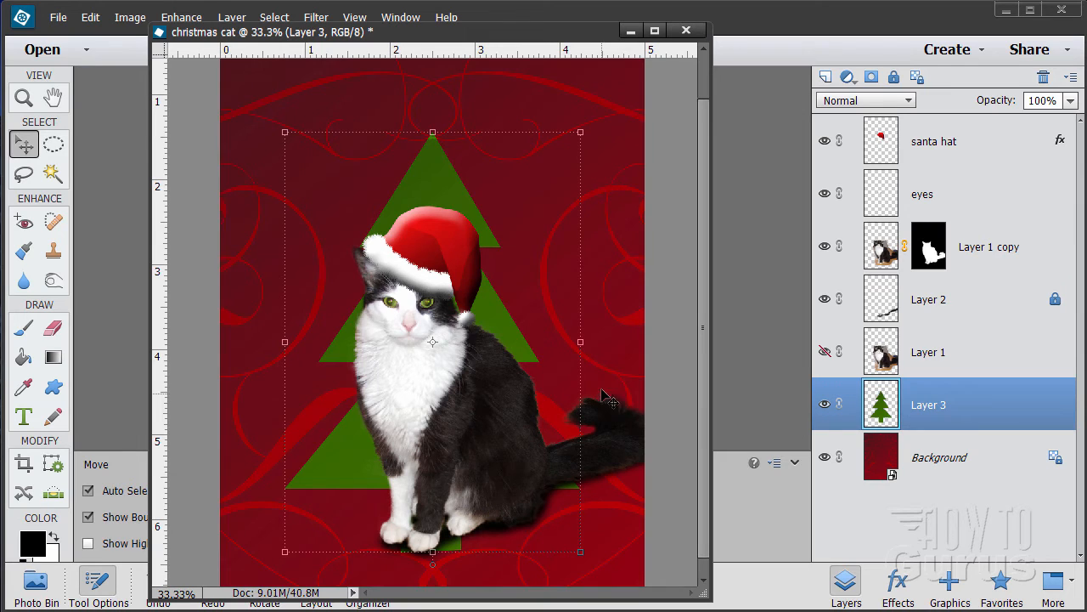
left_click_drag(581, 344, 622, 342)
left_click_drag(550, 353, 530, 354)
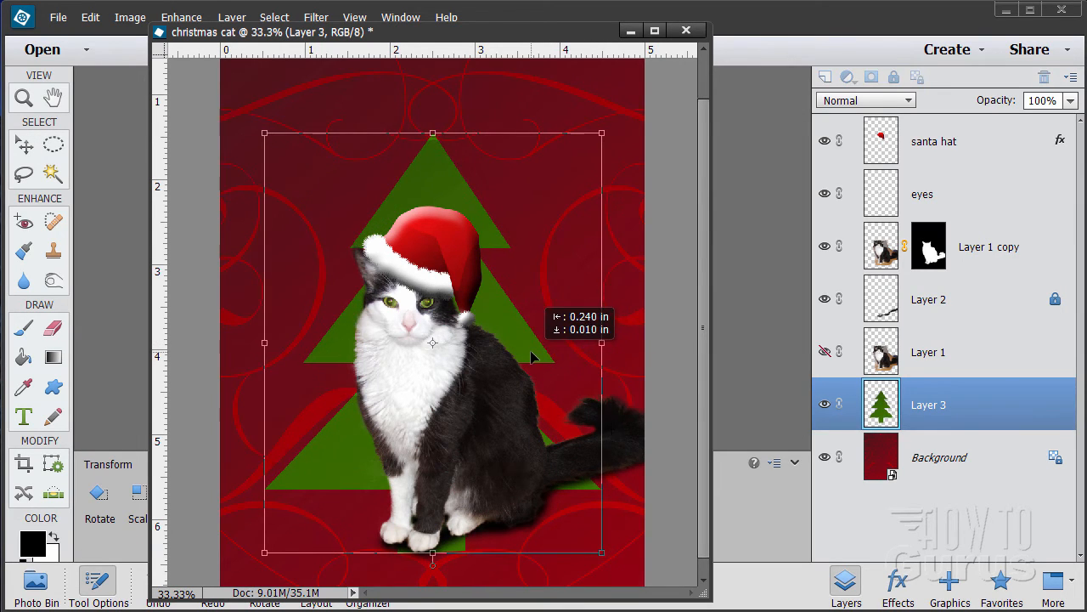
left_click_drag(604, 341, 554, 355)
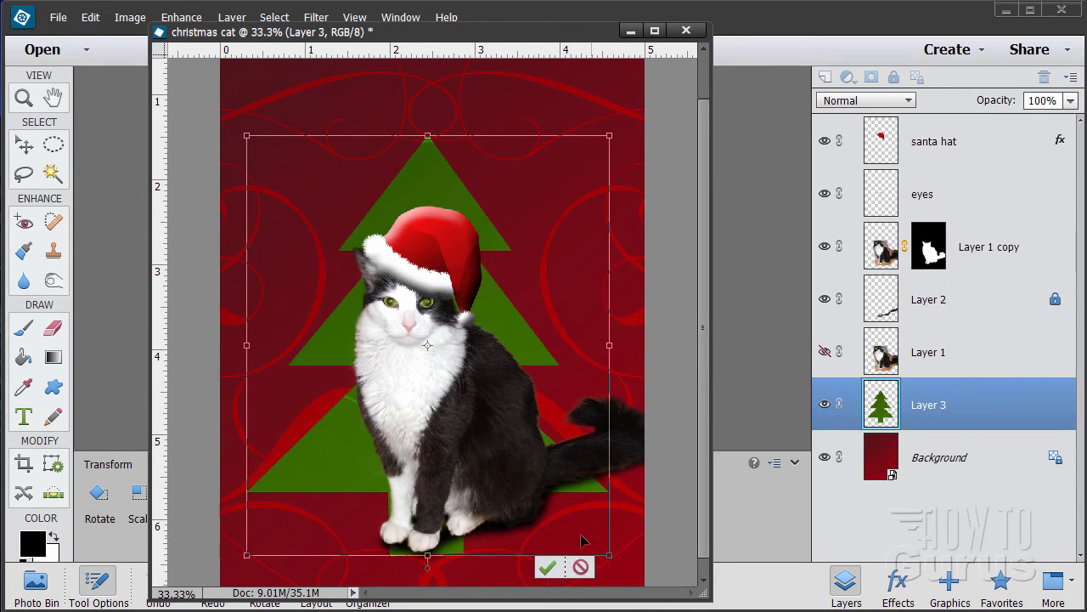
left_click(547, 567)
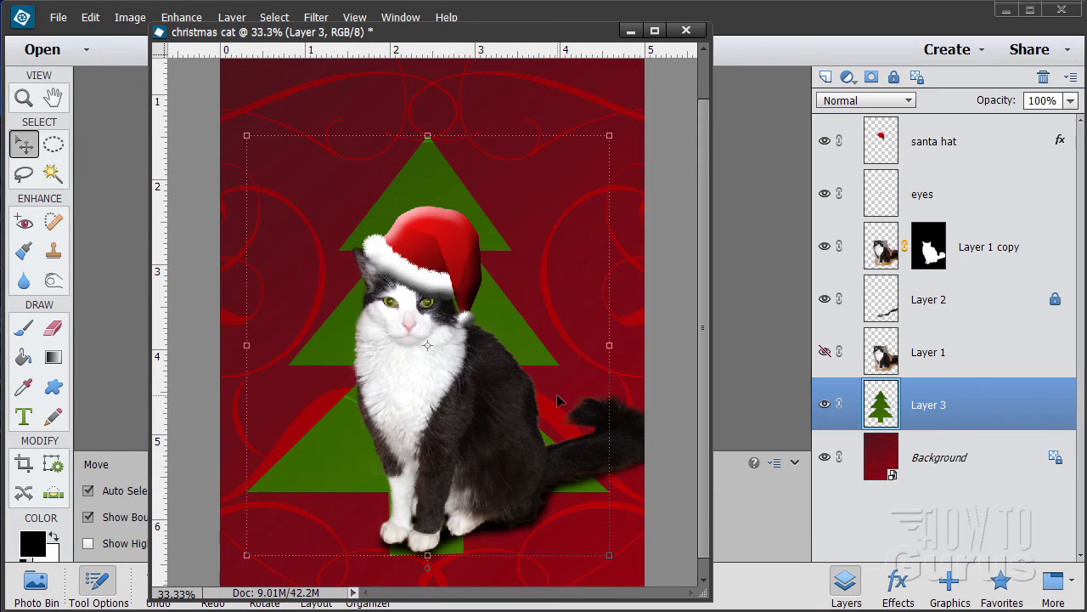
- Nudge the widened tree slightly to the right to center it on the card
key("Right")
key("Right")
key("Right")
key("Right")
key("Right")
key("Right")
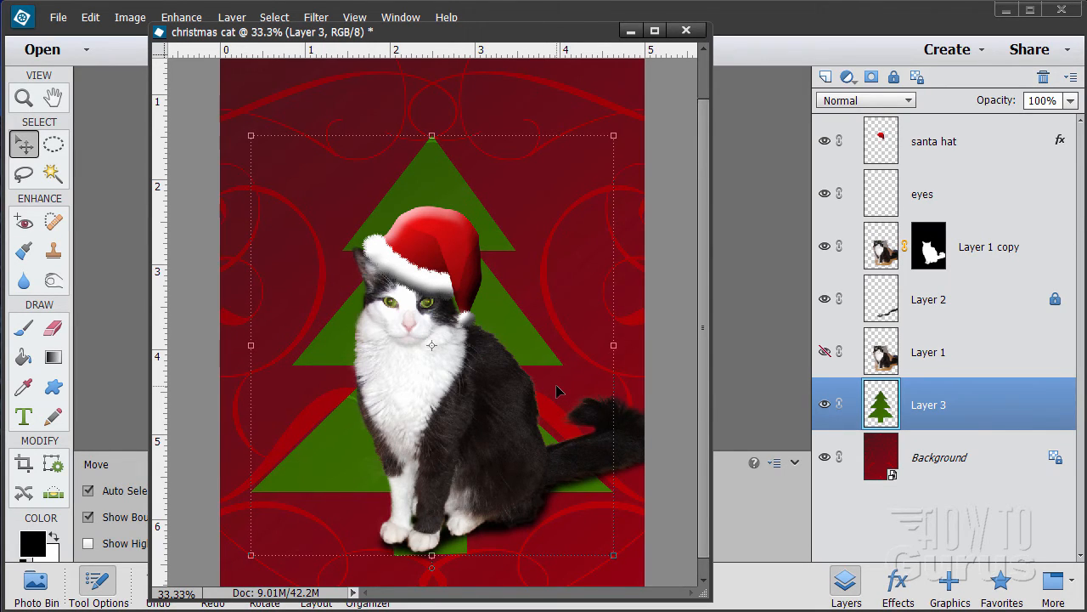
- Make the Background layer active and view the entire card at 25% zoom
left_click(992, 463)
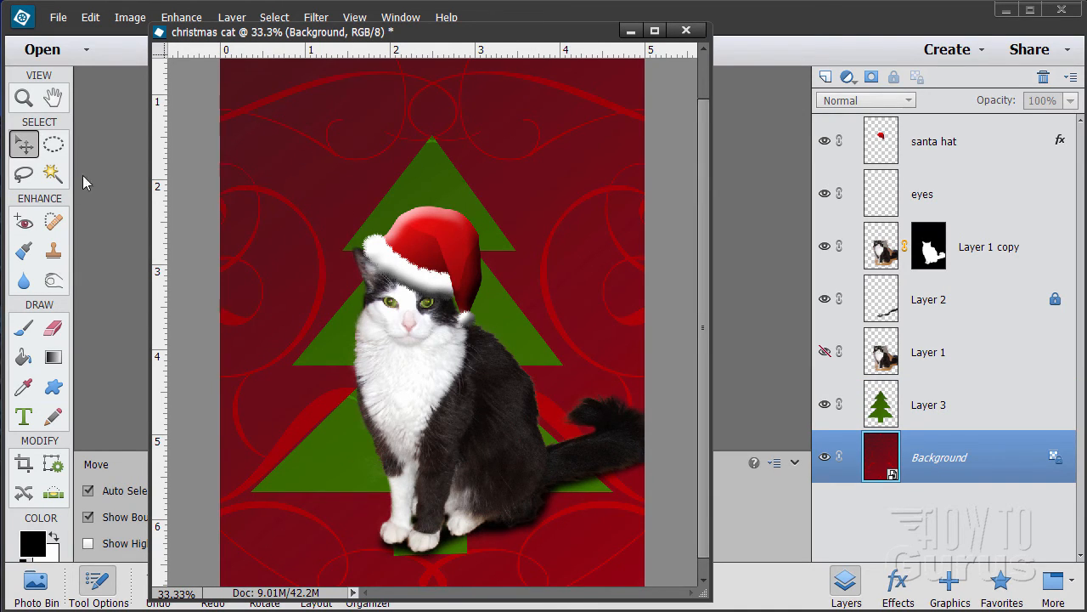
left_click(24, 98)
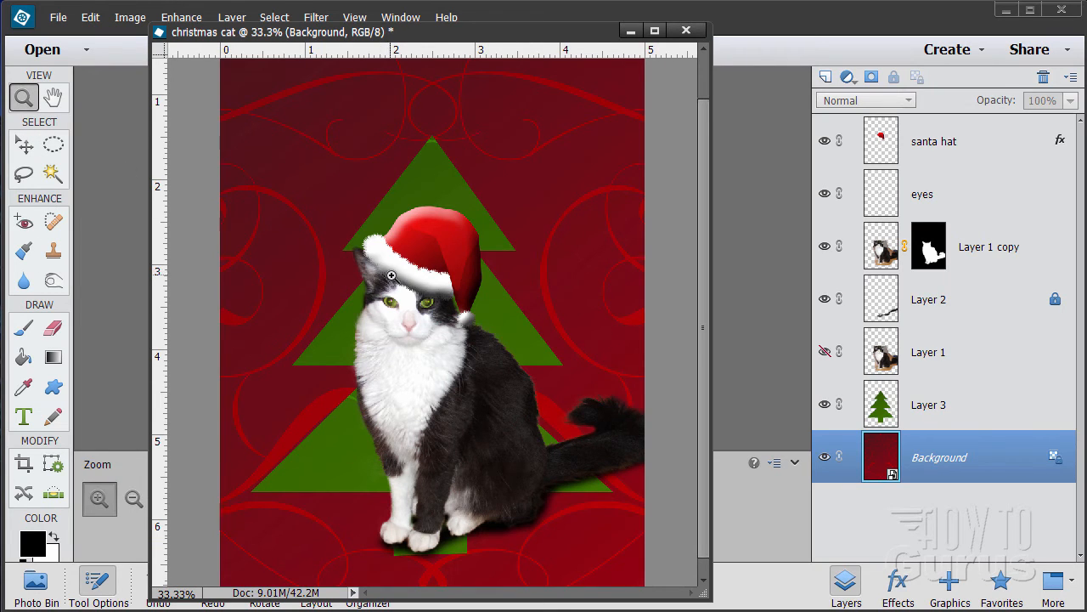
left_click(456, 293, "alt")
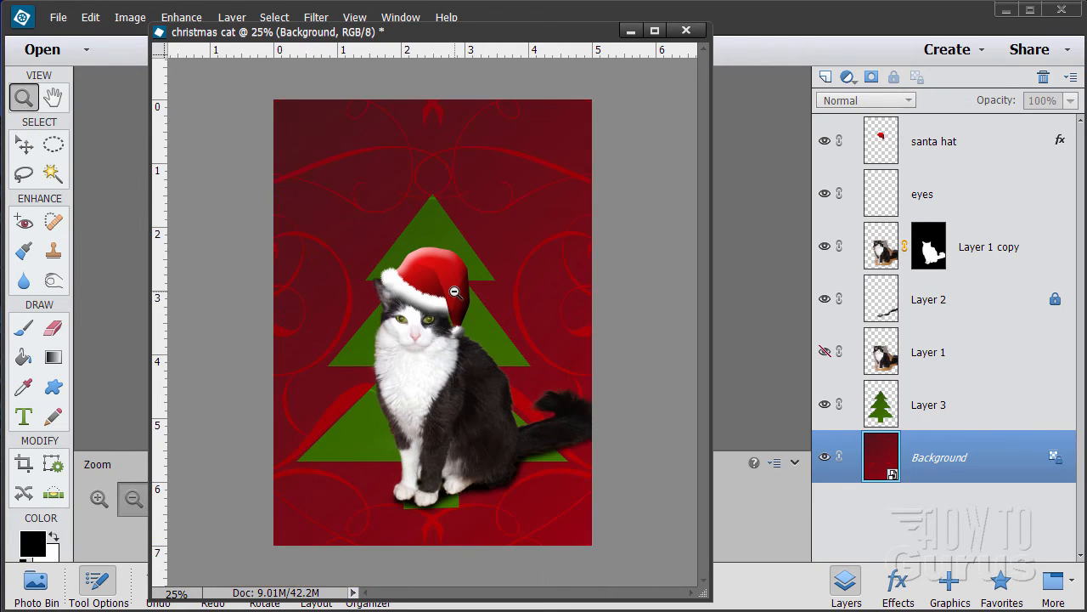
- Lock the santa hat, eyes, Layer 1 copy and Layer 3 layers against editing
left_click(24, 146)
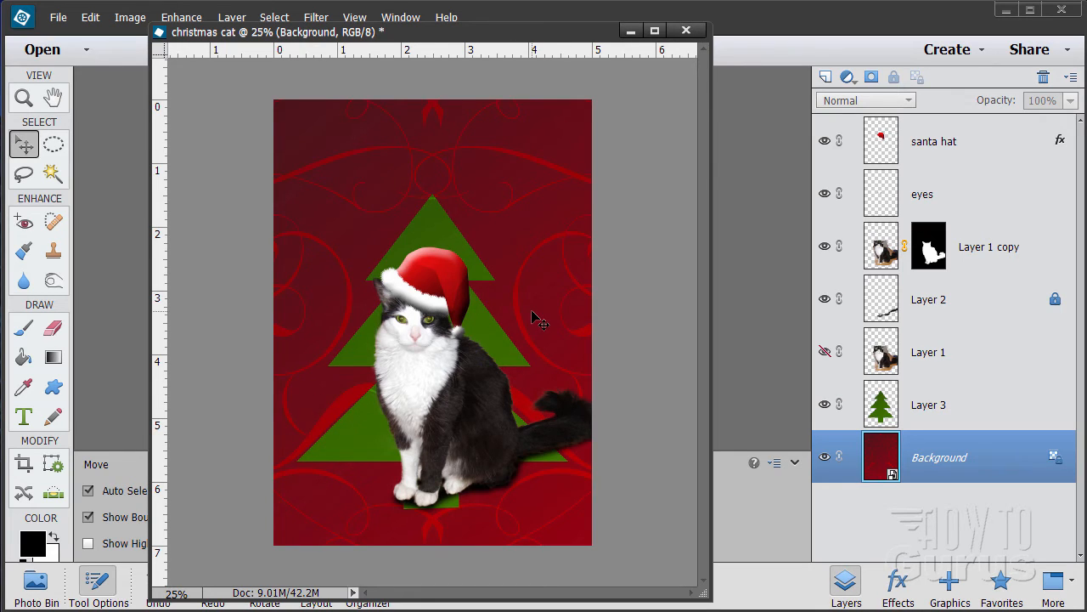
left_click(923, 406)
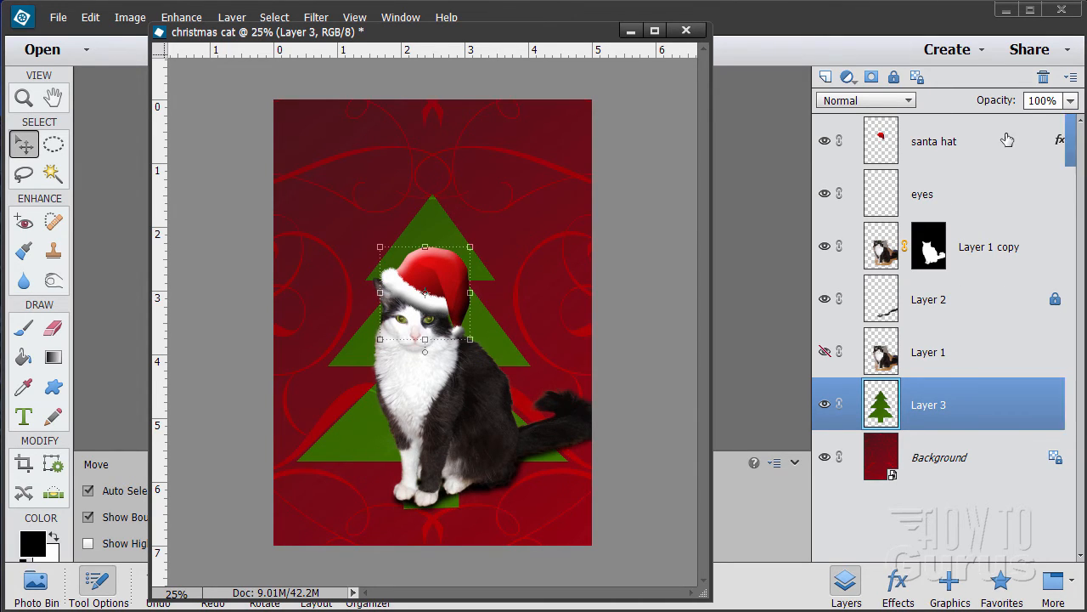
left_click(955, 127)
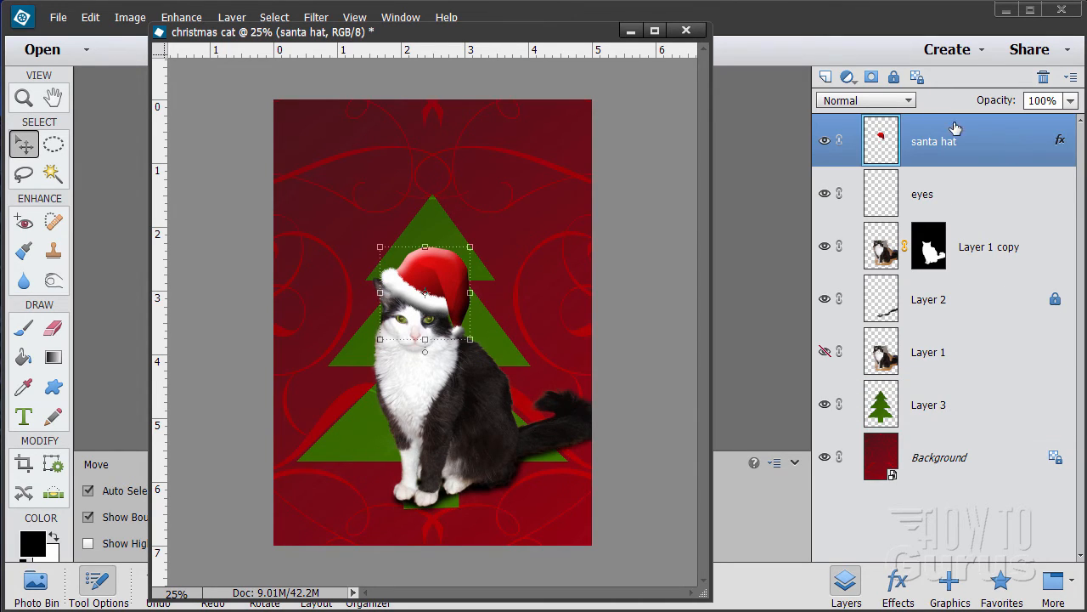
left_click(971, 188)
left_click(894, 77)
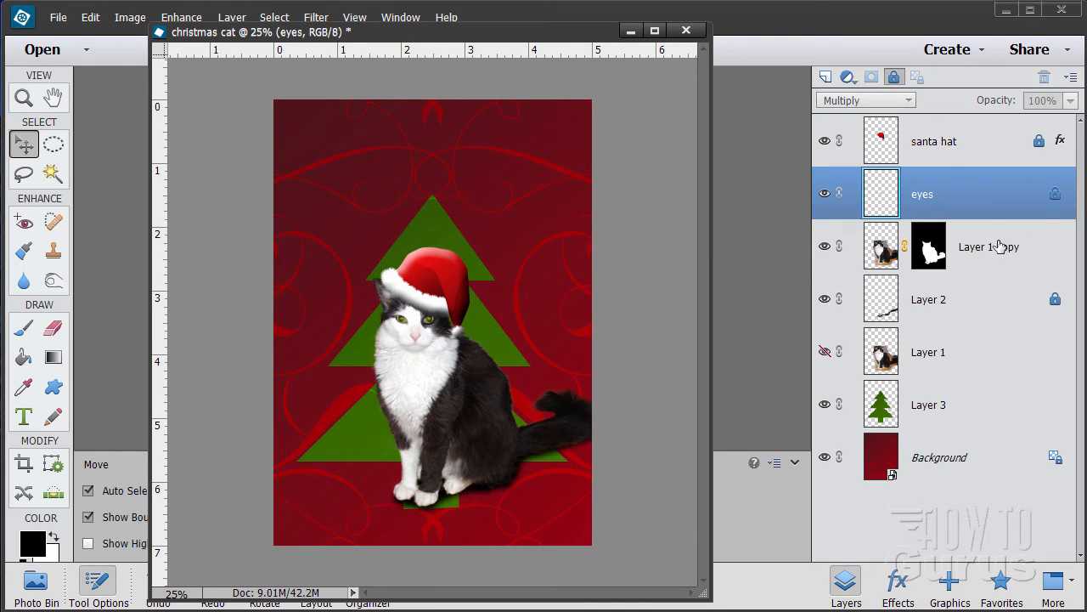
left_click(999, 246)
left_click(894, 76)
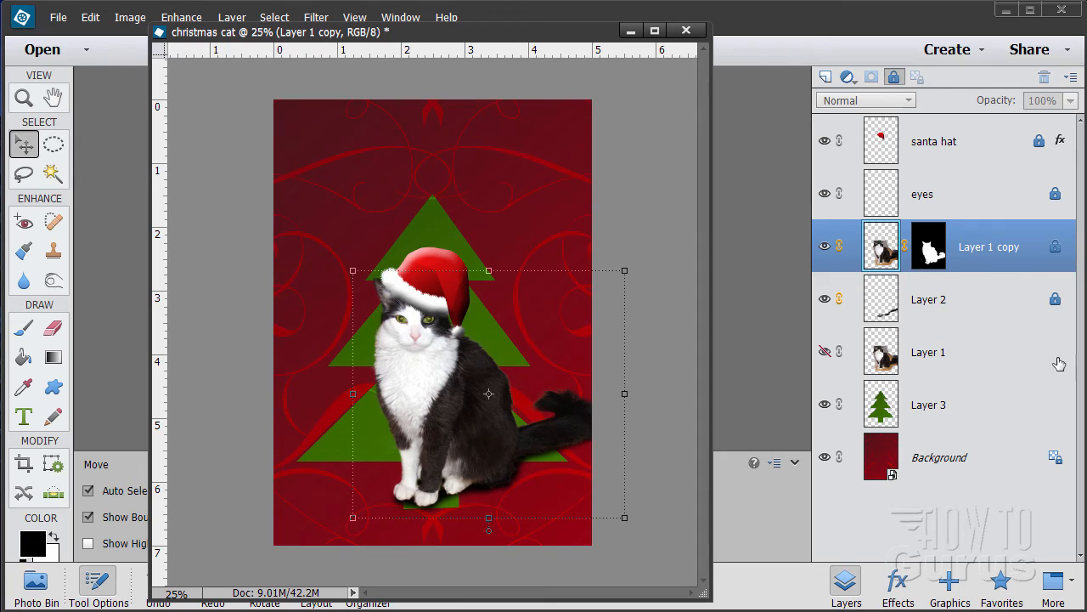
left_click(973, 417)
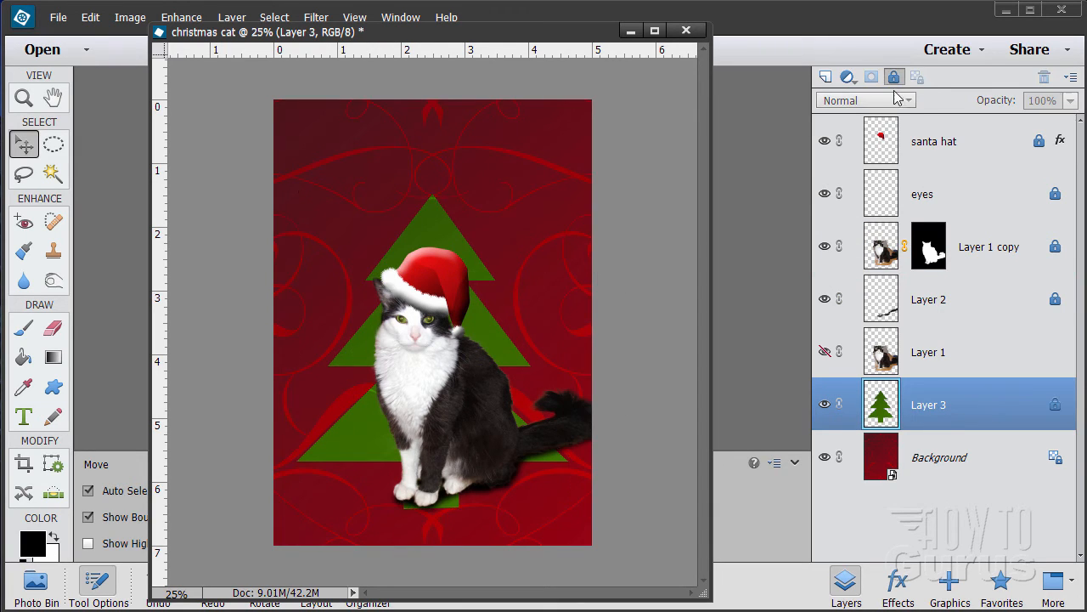
left_click(989, 455)
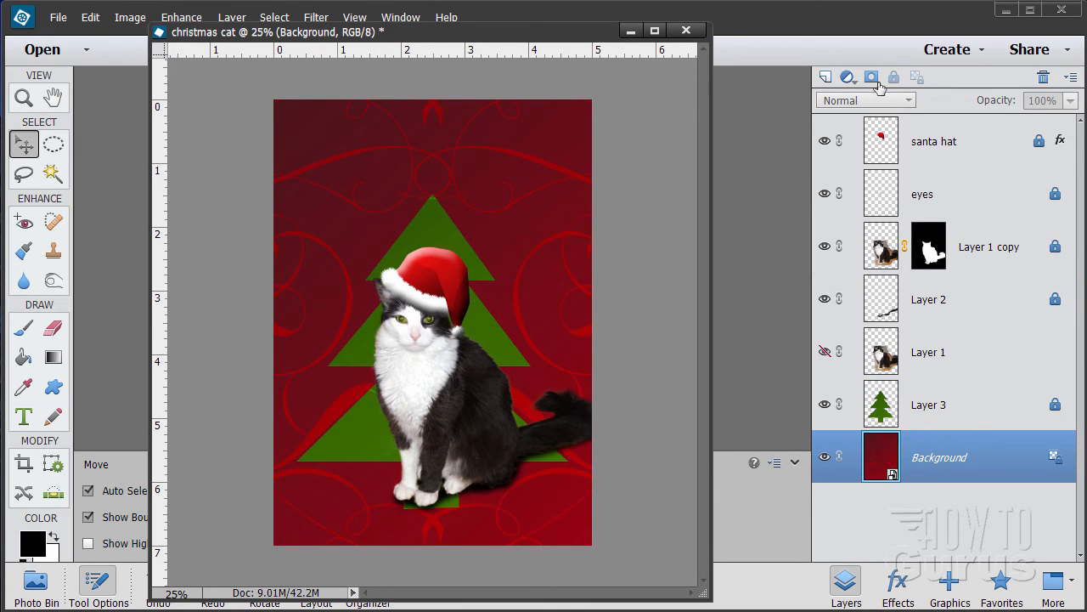
- Make Layer 3 active, set the foreground color to white, and show the Shapes category of the graphics library
left_click(994, 405)
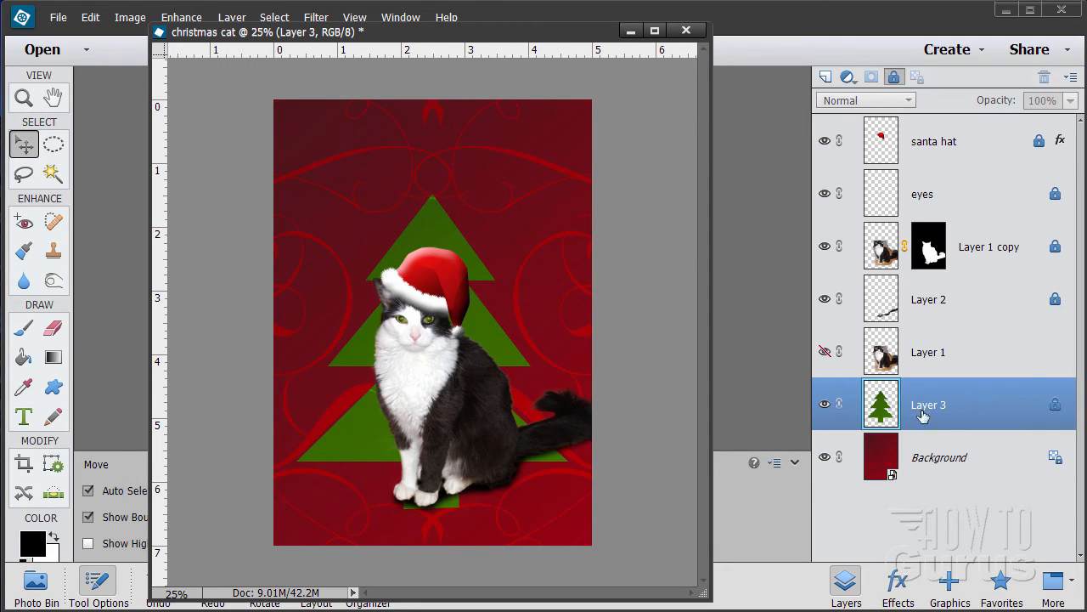
left_click(52, 539)
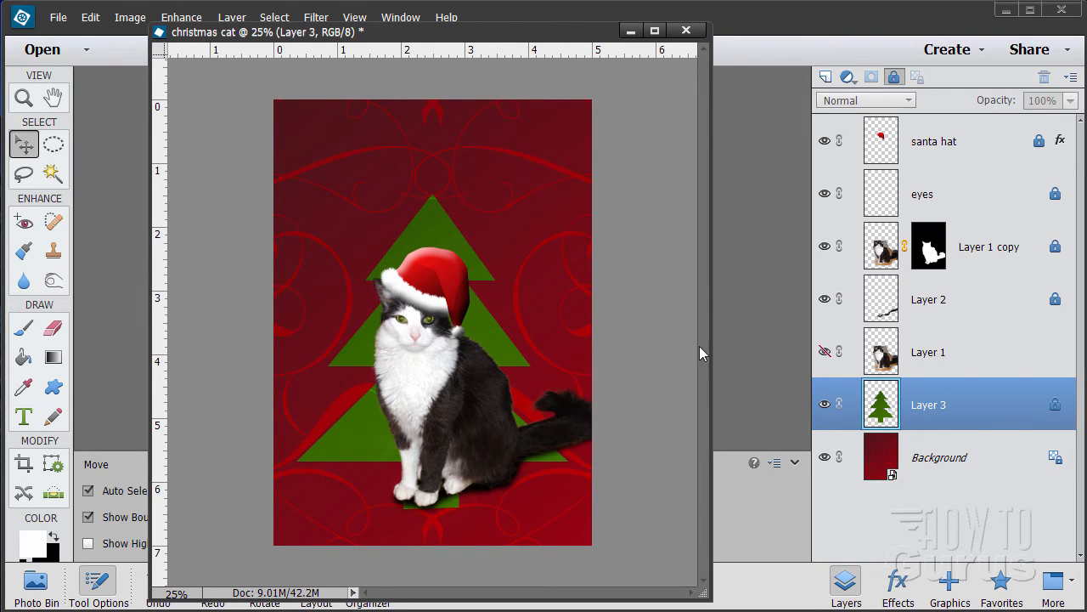
left_click(949, 586)
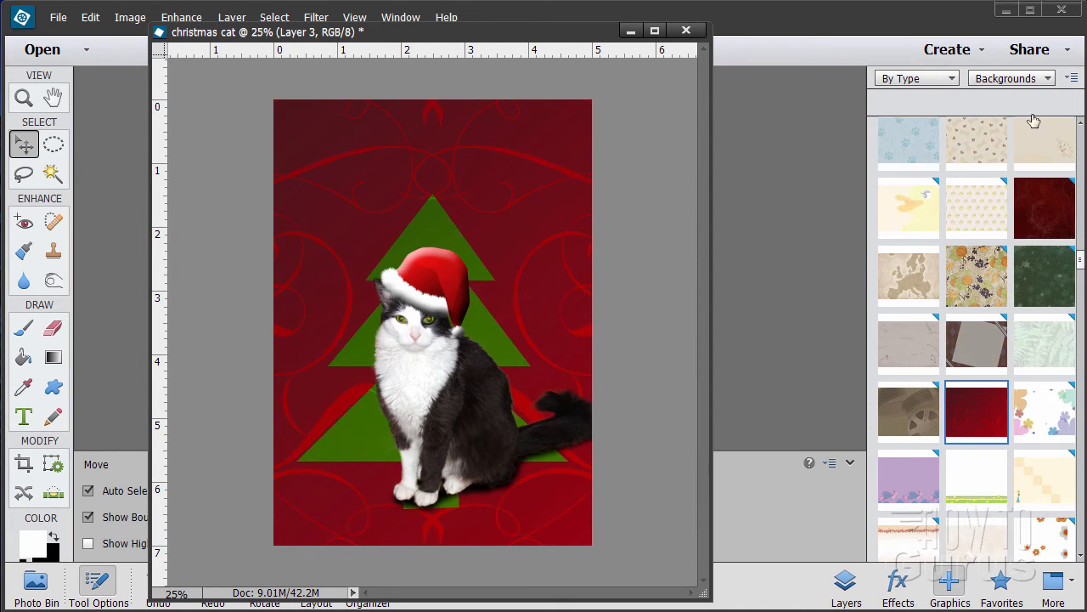
left_click(996, 79)
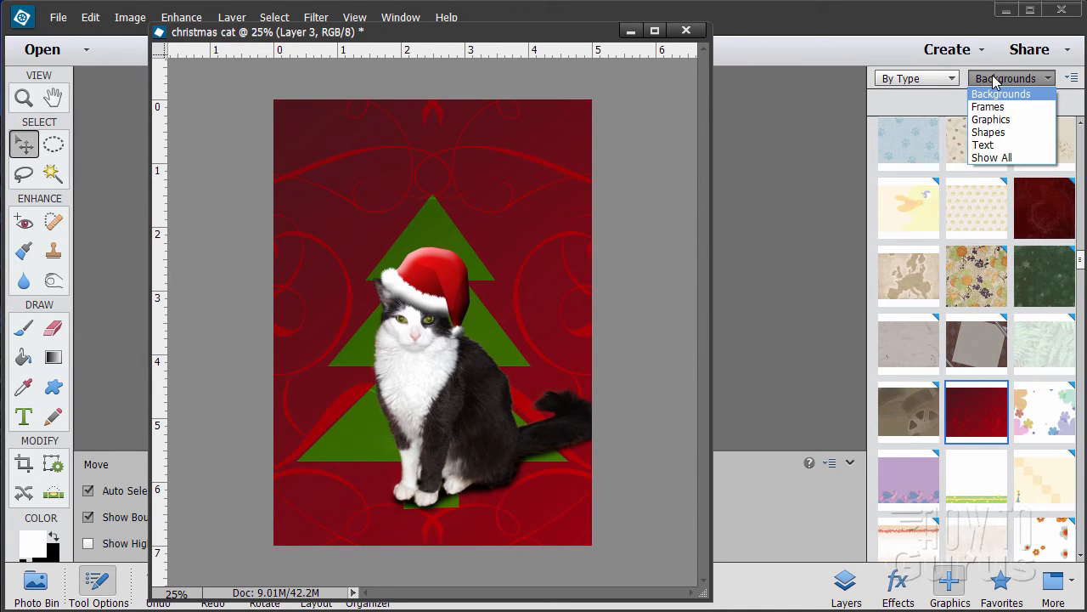
left_click(988, 132)
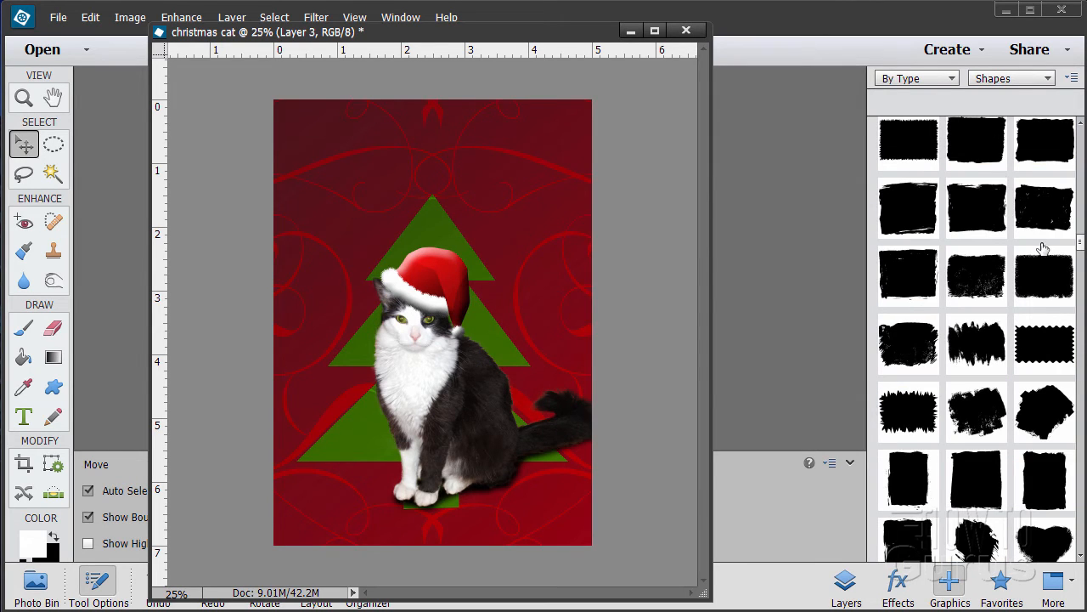
- Add the thin-armed snowflake shape above the tree layer and place it on the red background to the right of the santa hat
scroll(1081, 181, "up", 10)
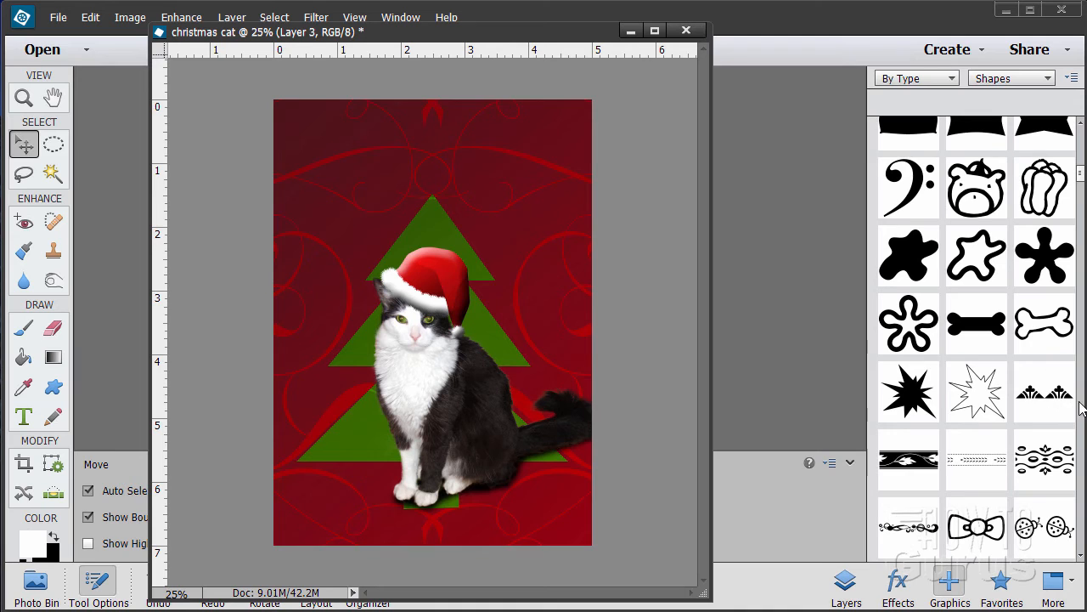
scroll(1082, 409, "down", 10)
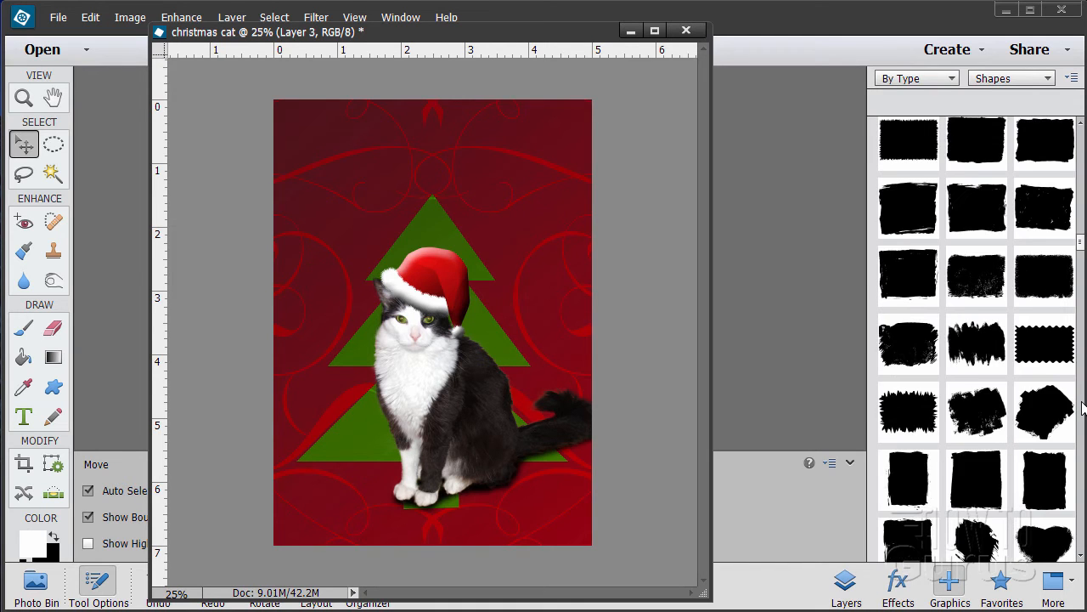
scroll(1082, 410, "down", 10)
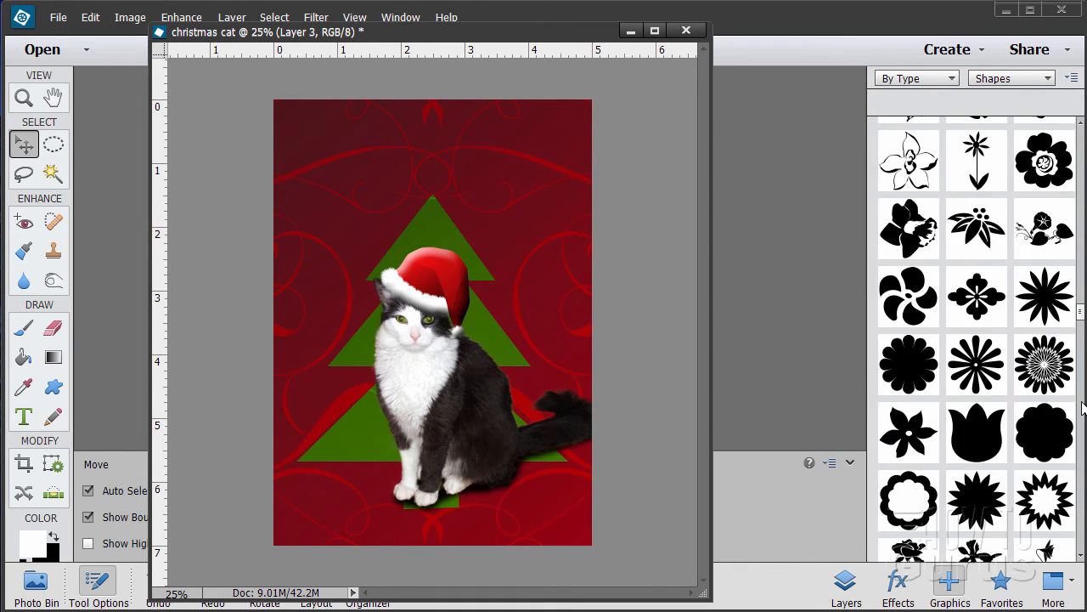
scroll(1082, 410, "down", 5)
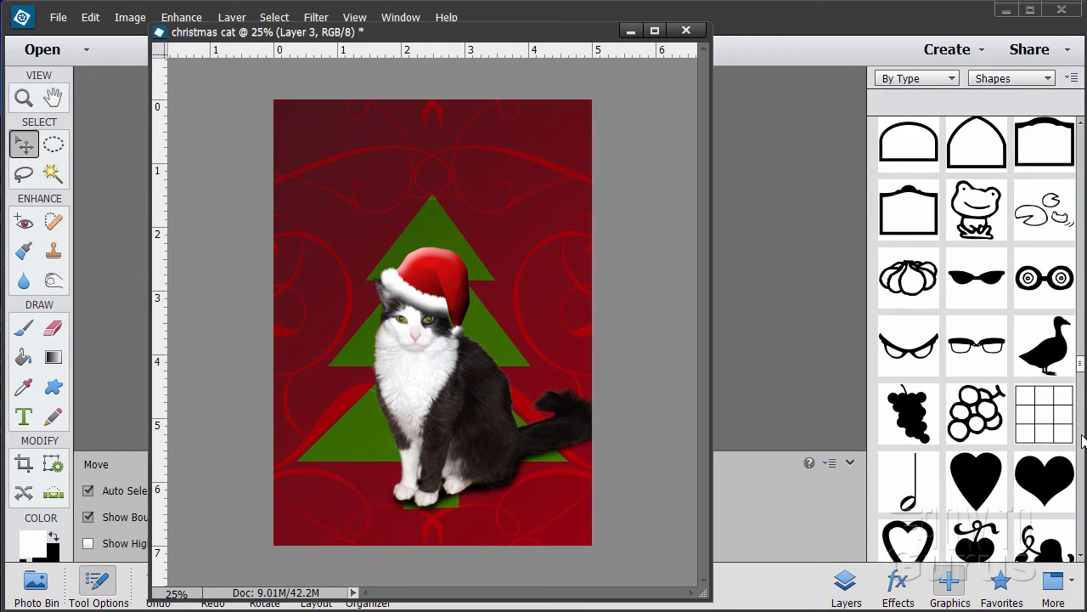
scroll(1083, 439, "down", 10)
scroll(1081, 476, "down", 10)
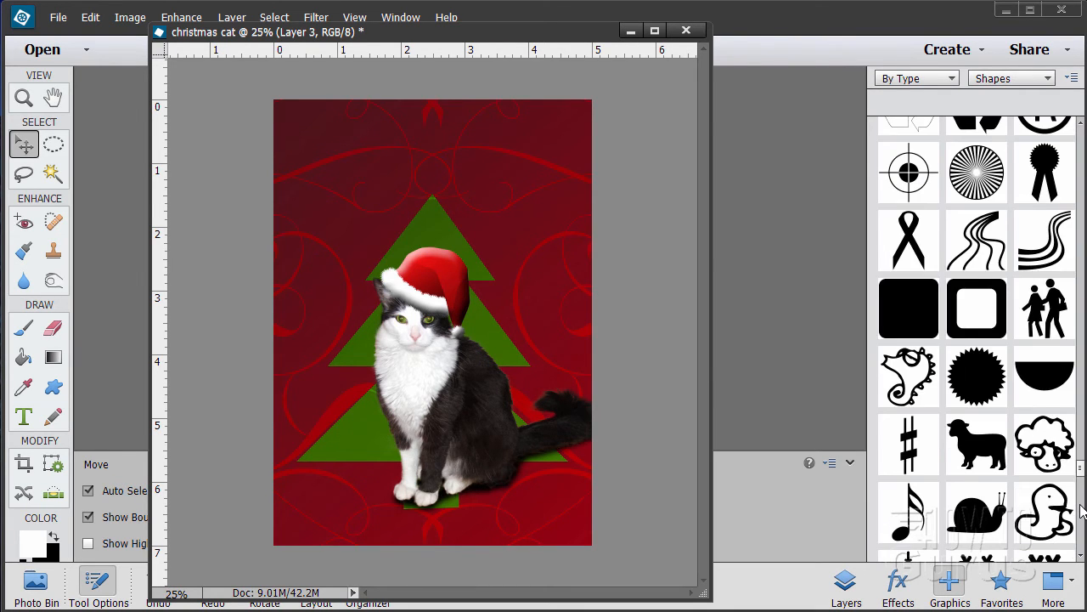
scroll(1081, 518, "down", 5)
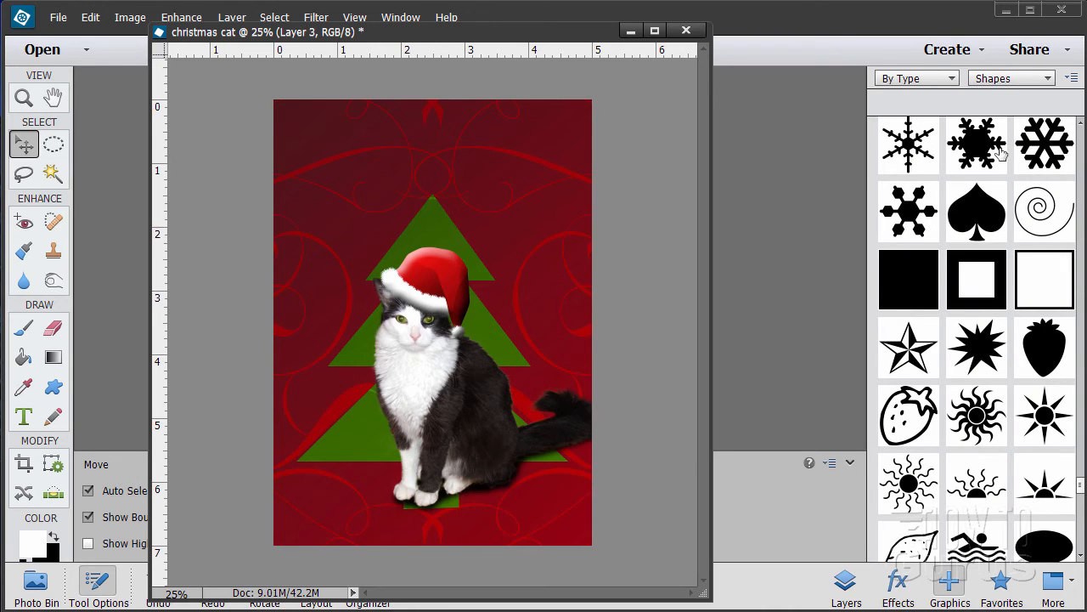
scroll(1082, 127, "up", 5)
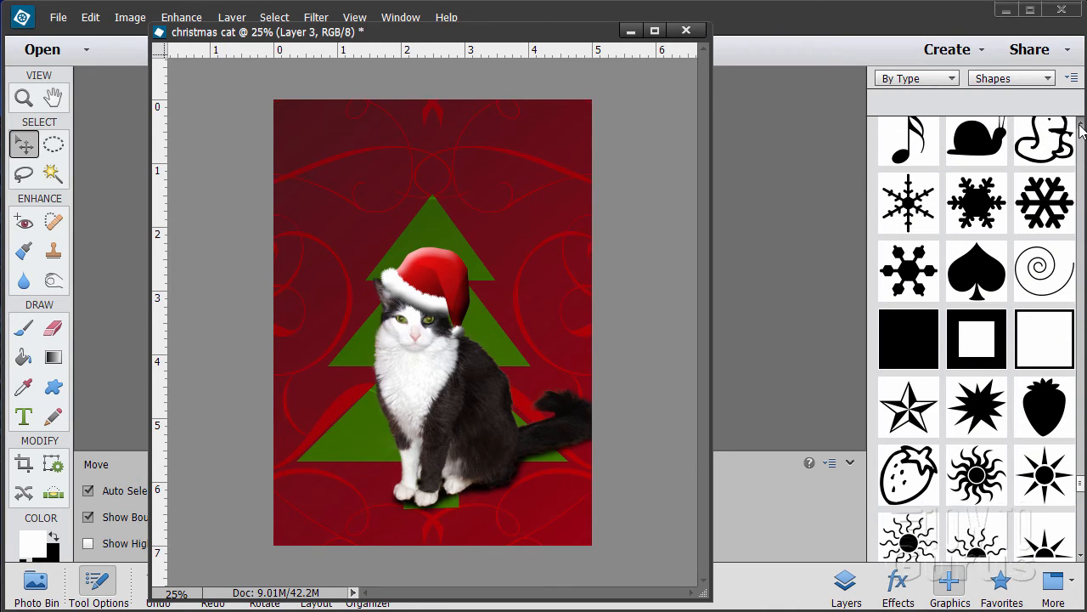
scroll(1082, 128, "up", 2)
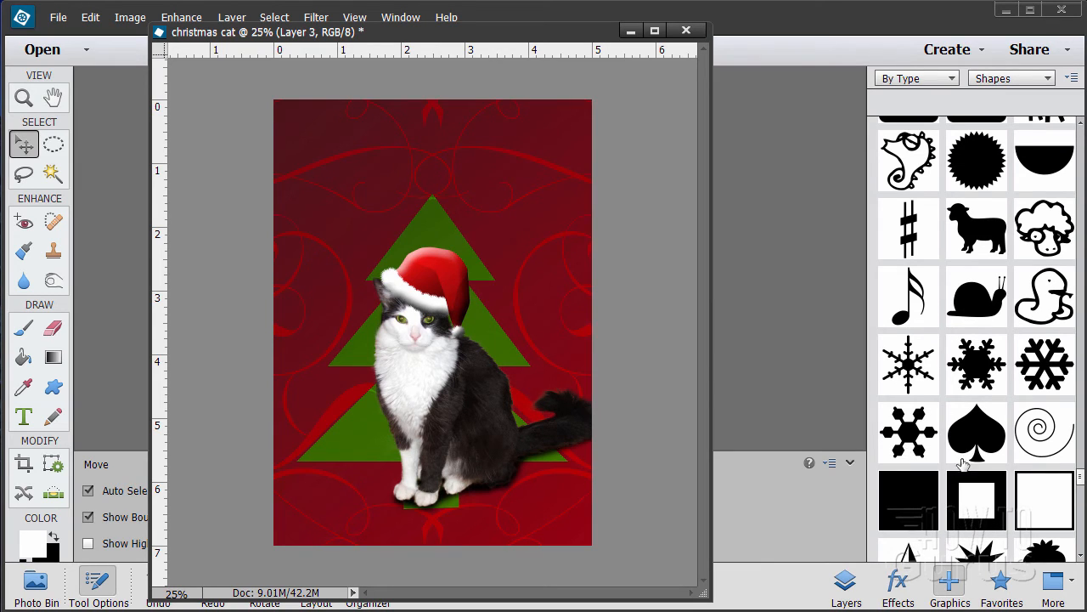
double_click(914, 369)
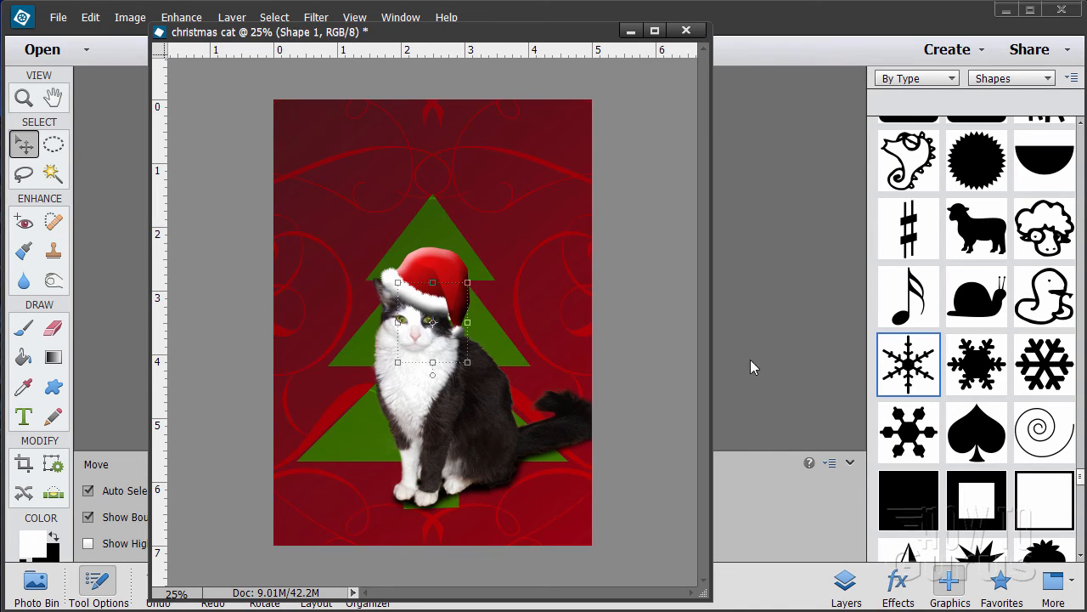
left_click_drag(444, 325, 524, 268)
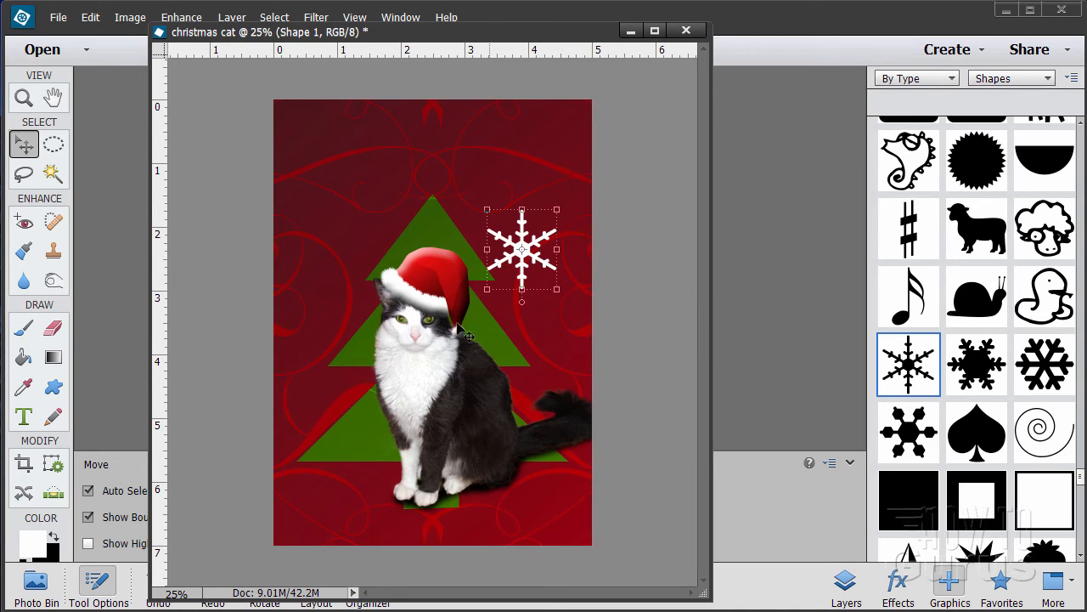
- Hide the Layer 1 copy, Layer 2, eyes and santa hat layers so only the tree, snowflake and background show
left_click(845, 584)
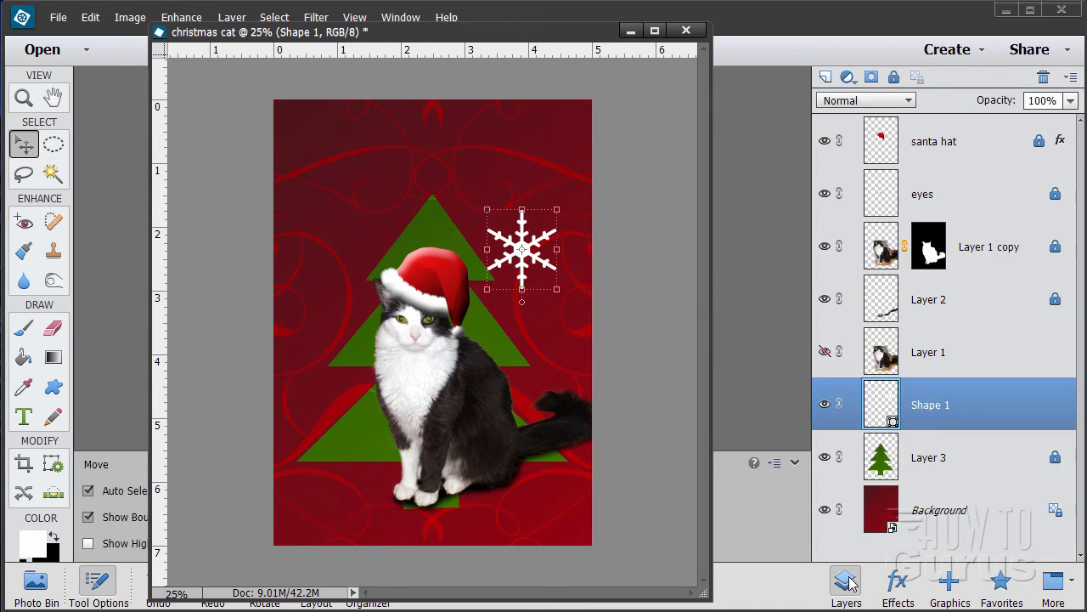
left_click(824, 248)
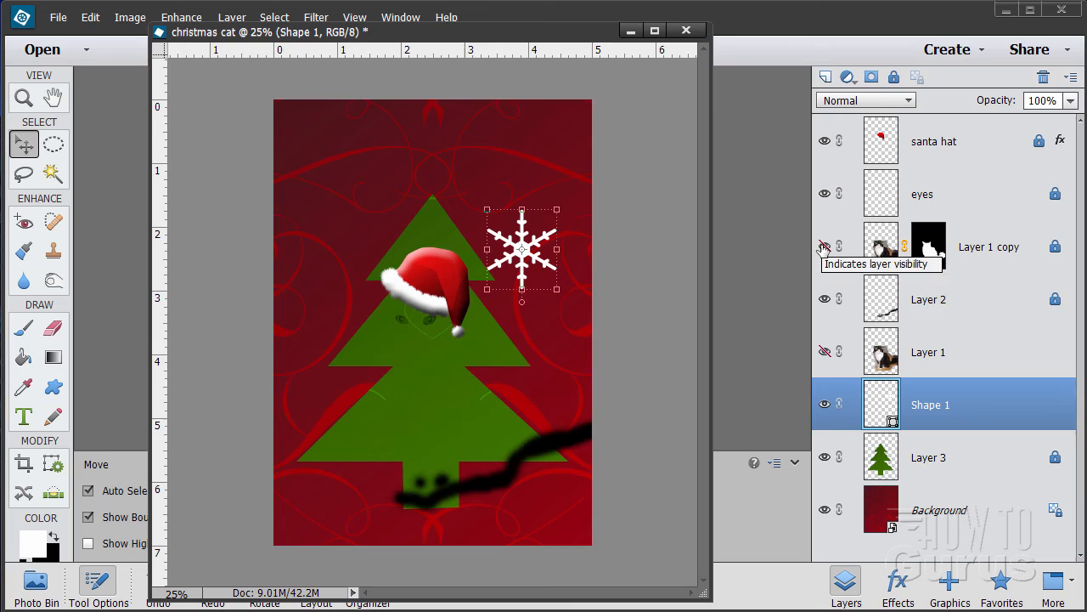
left_click(824, 298)
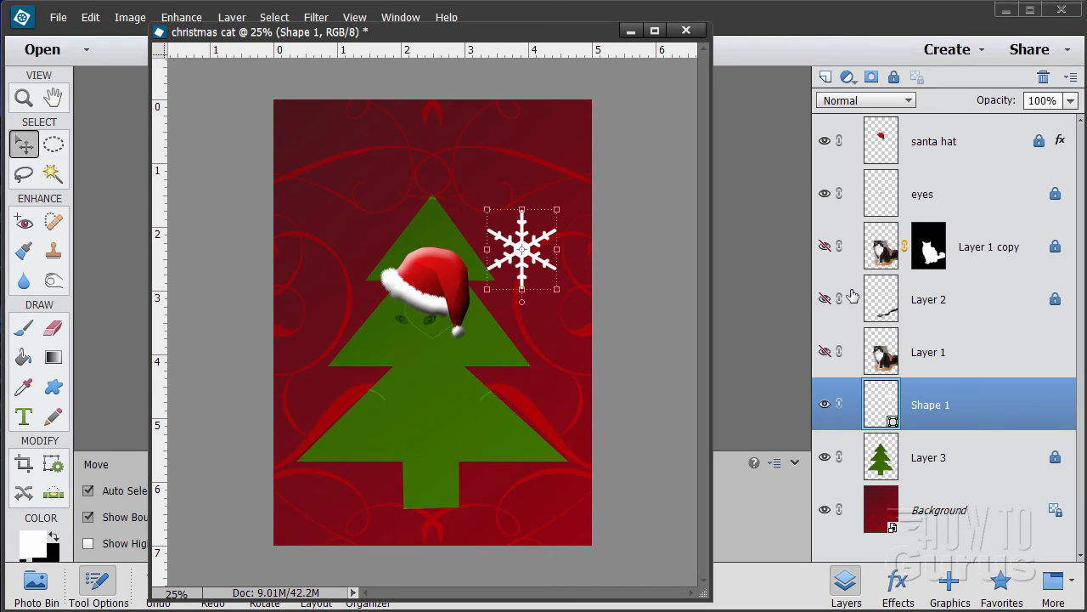
left_click(824, 195)
left_click(824, 142)
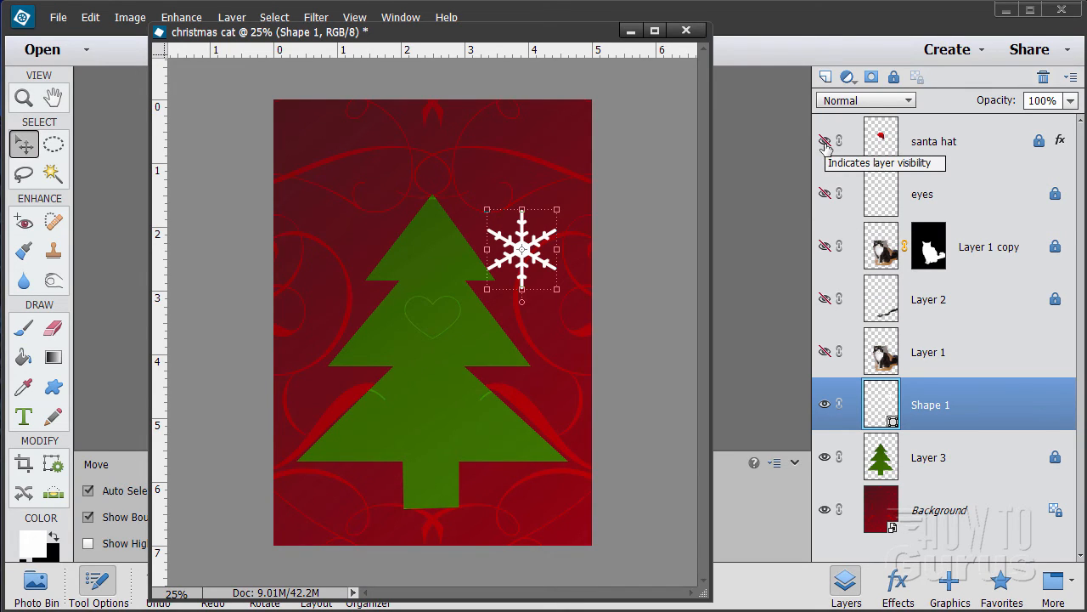
- Move the thin snowflake onto the treetop's right edge and add the solid-centered snowflake at the tree's left edge, at mid height
left_click(949, 583)
left_click_drag(527, 261, 491, 242)
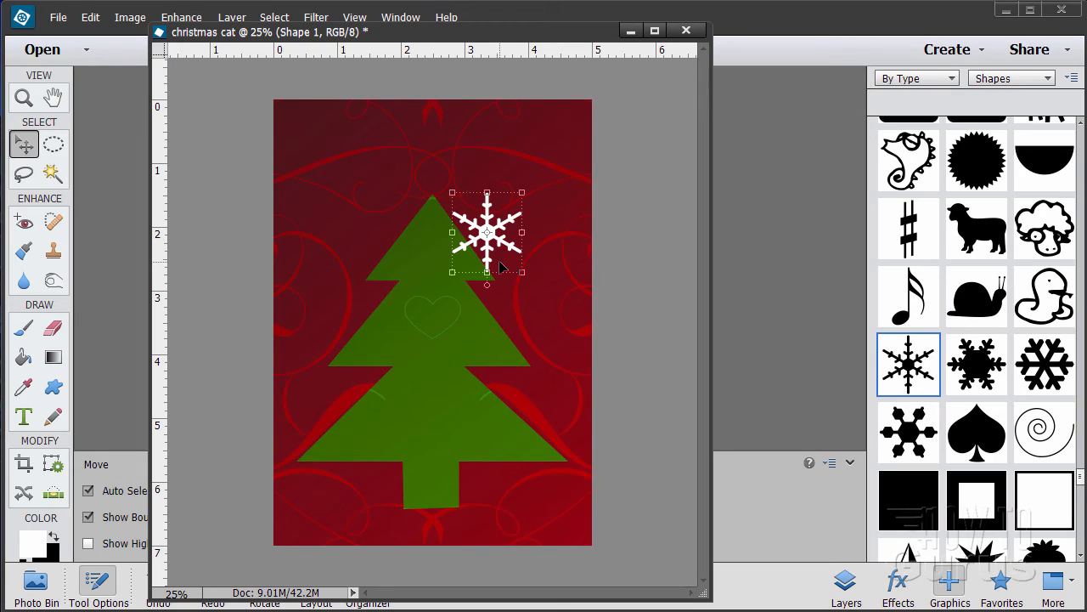
double_click(976, 365)
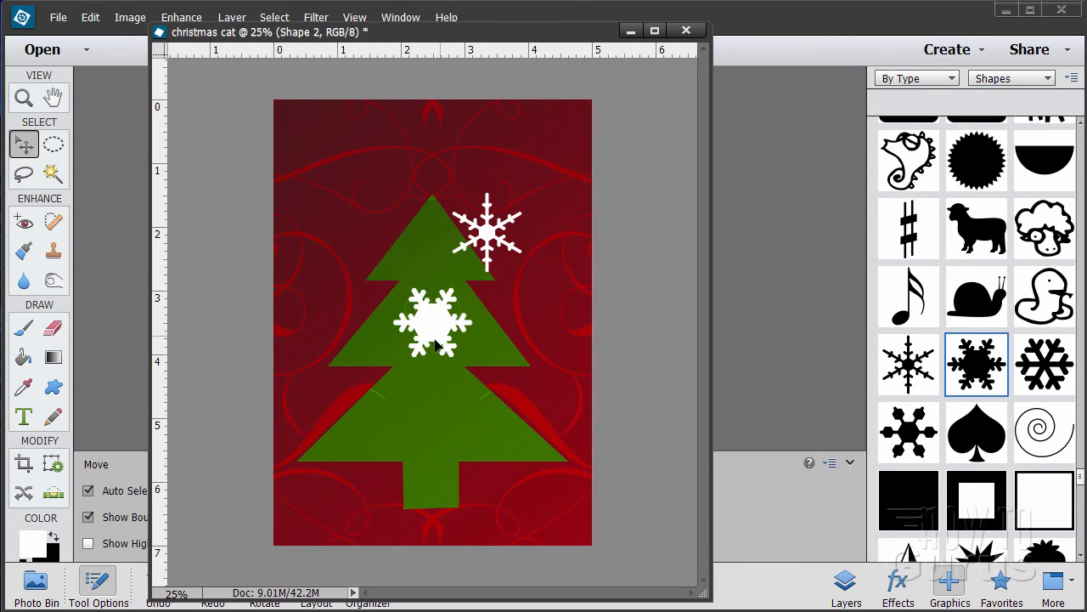
left_click_drag(443, 337, 361, 345)
- Add the bold branched snowflake over the tree's lower right branches and a second, reduced thin-armed snowflake left of the treetop
double_click(1045, 367)
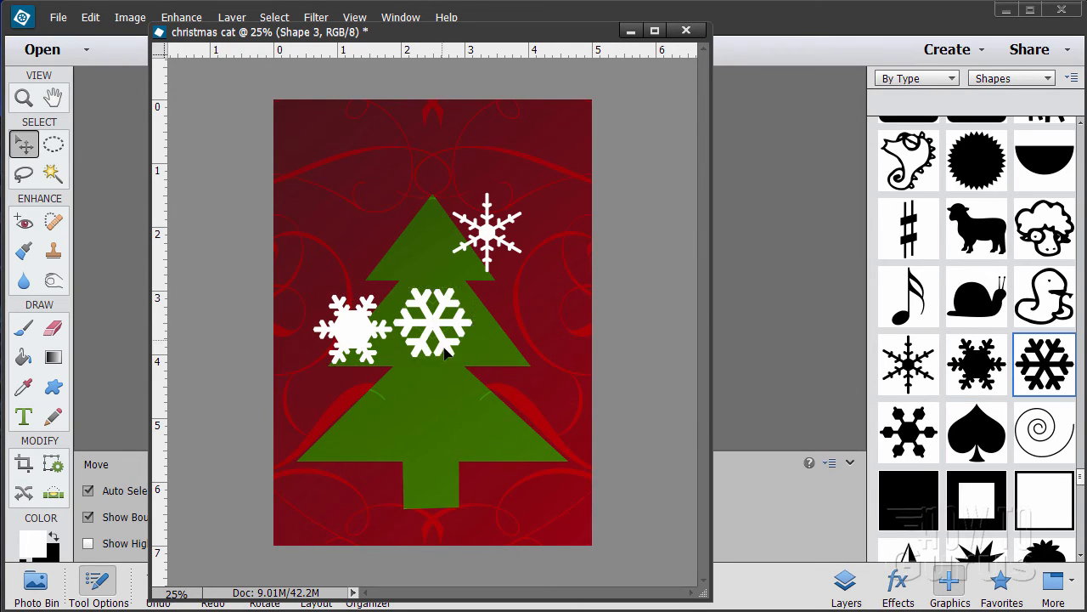
left_click_drag(445, 338, 521, 446)
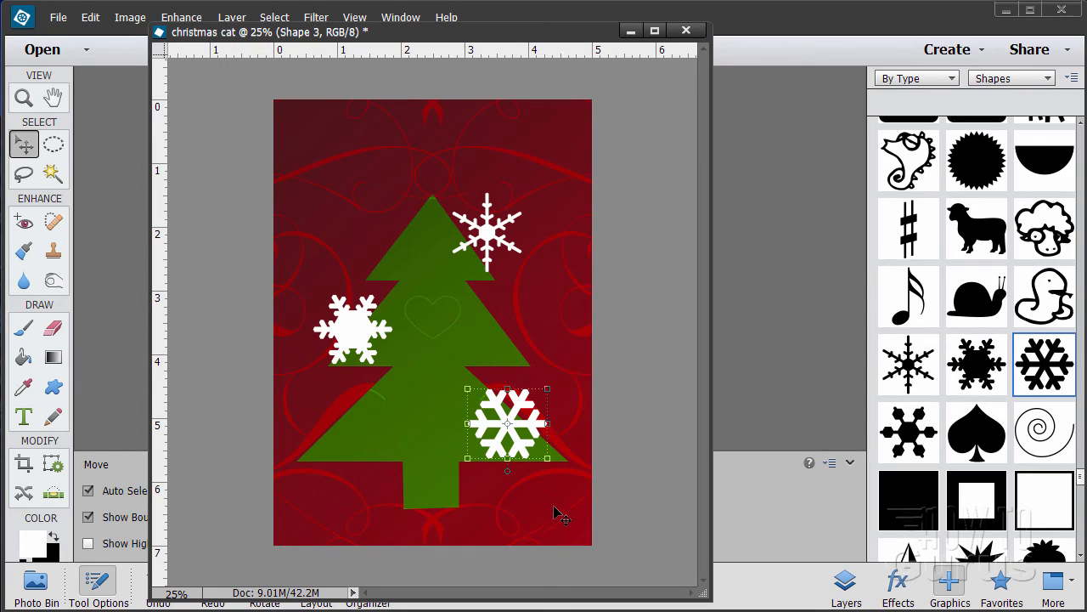
double_click(915, 376)
left_click_drag(448, 327, 379, 234)
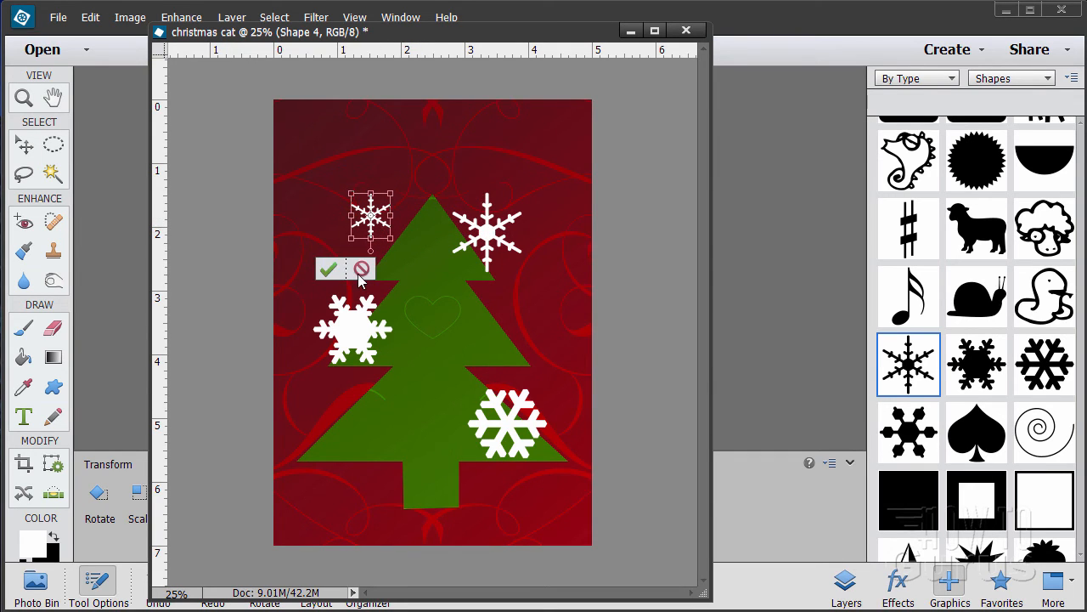
left_click(326, 266)
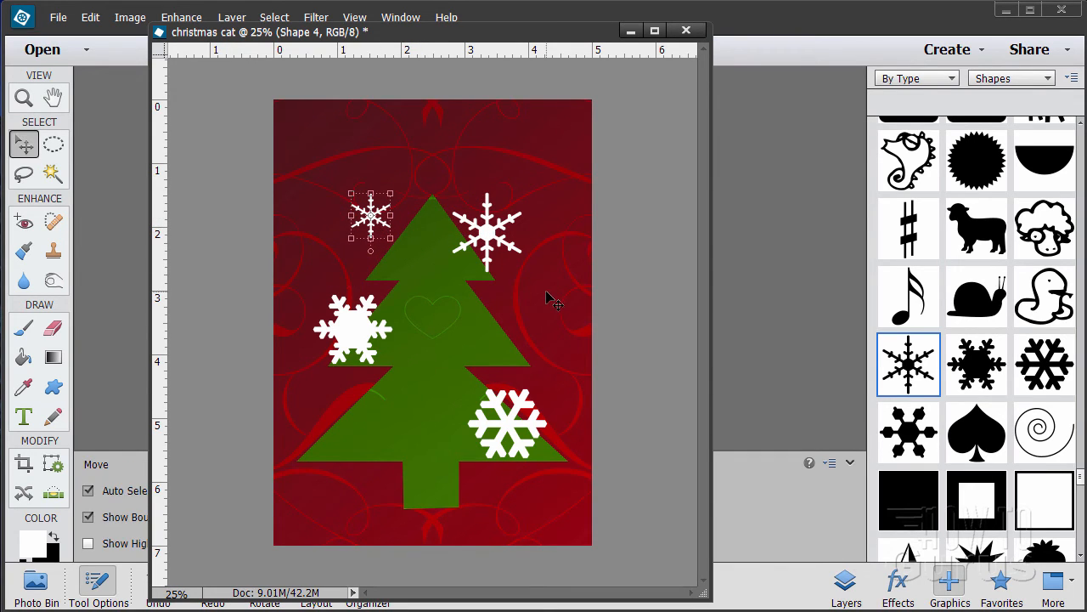
- Add a second solid-centered snowflake, scale it down, and place it left of the tree trunk
double_click(977, 367)
left_click_drag(433, 334, 379, 501)
left_click_drag(414, 460, 387, 484)
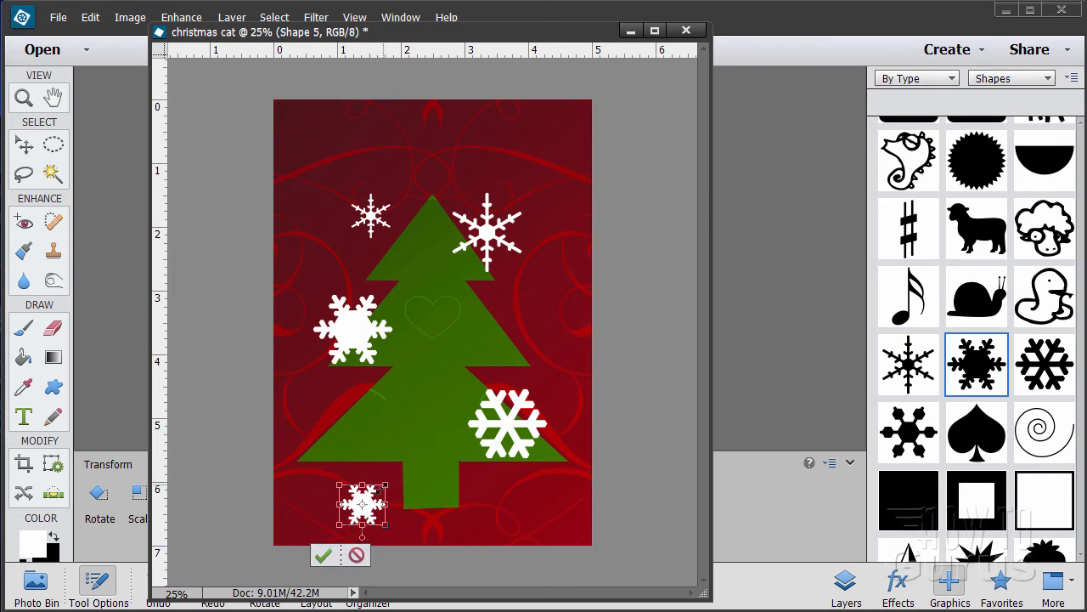
left_click(323, 557)
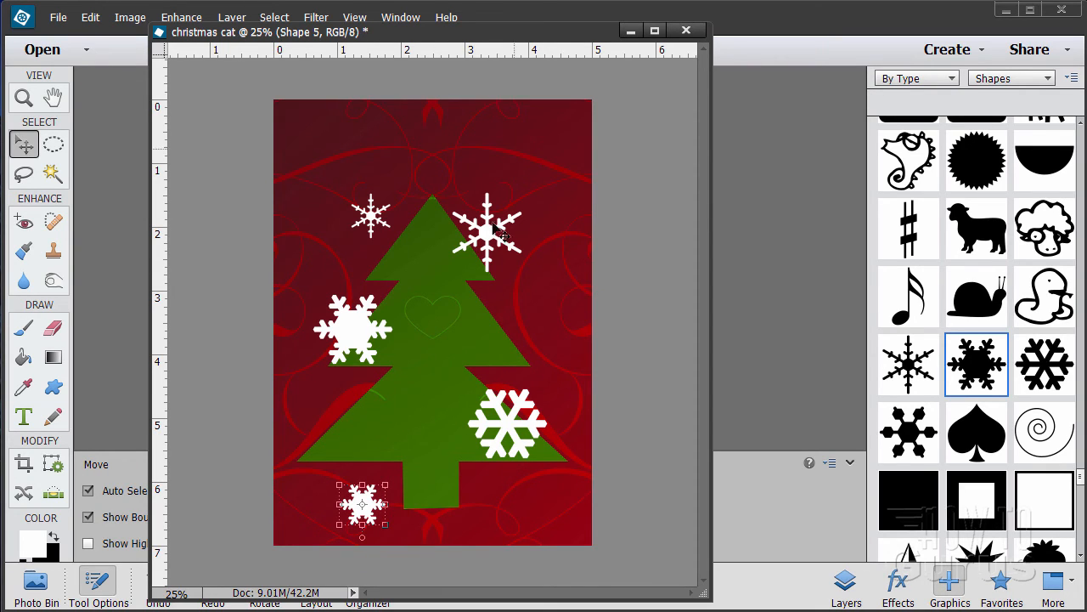
- Add a reduced bold branched snowflake above and right of the treetop, and a tiny thin-armed one right of the tree at mid height
double_click(1044, 378)
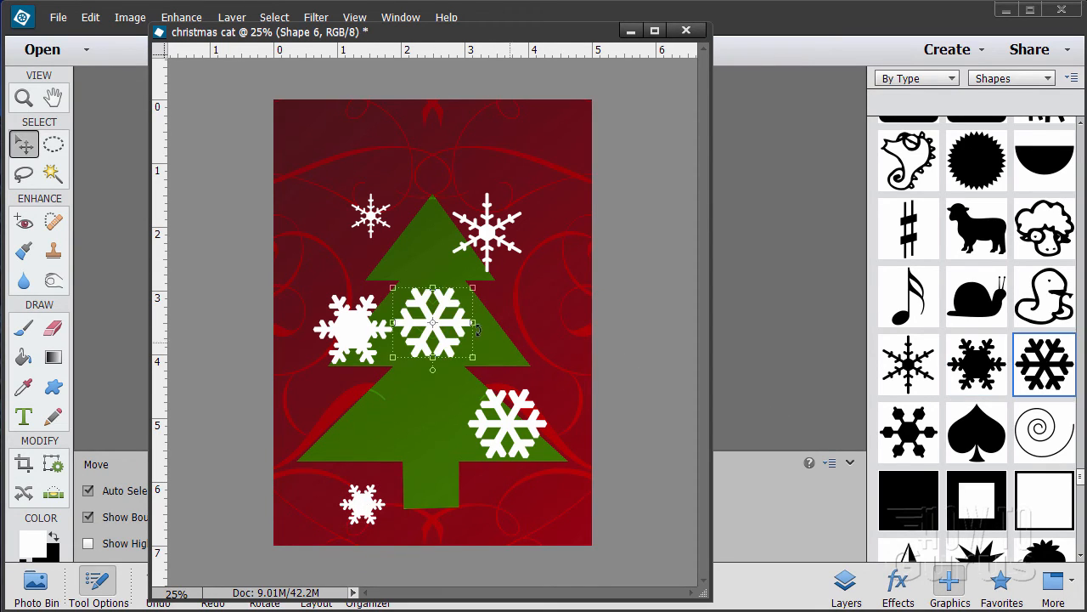
left_click_drag(445, 328, 481, 150)
left_click(384, 175)
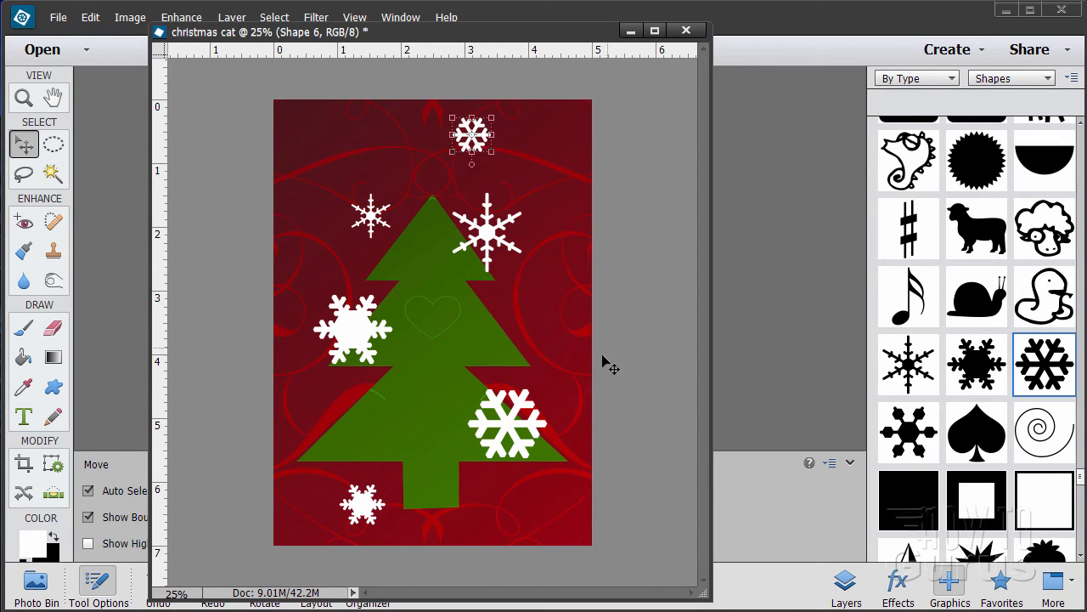
double_click(907, 371)
left_click_drag(468, 363, 553, 329)
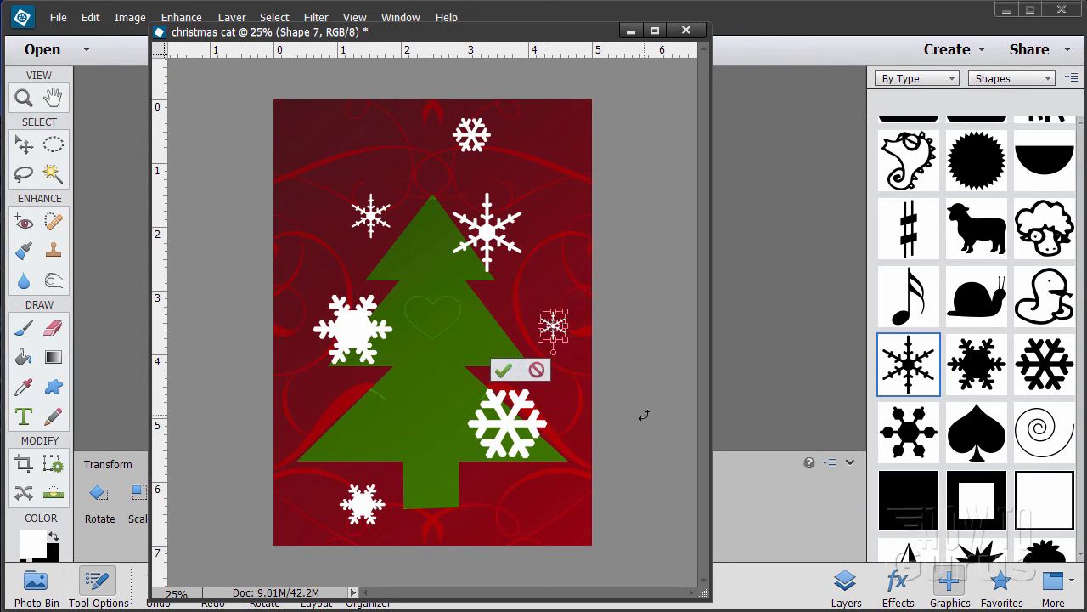
left_click(508, 372)
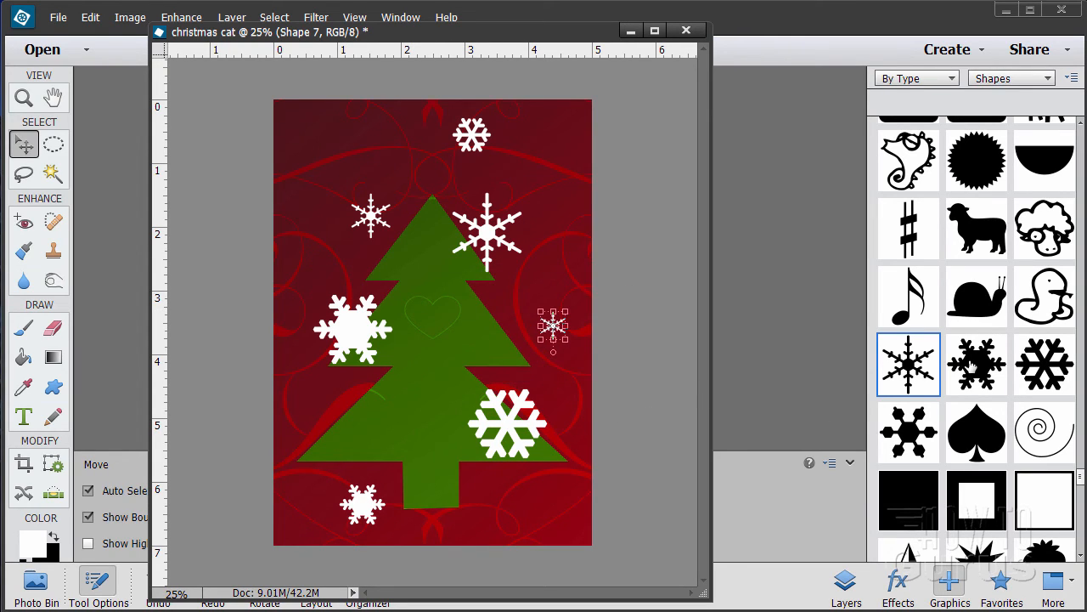
- Add a tiny solid-centered snowflake left of the tree's lower branches and a small bold branched one near the card's upper left corner
double_click(975, 363)
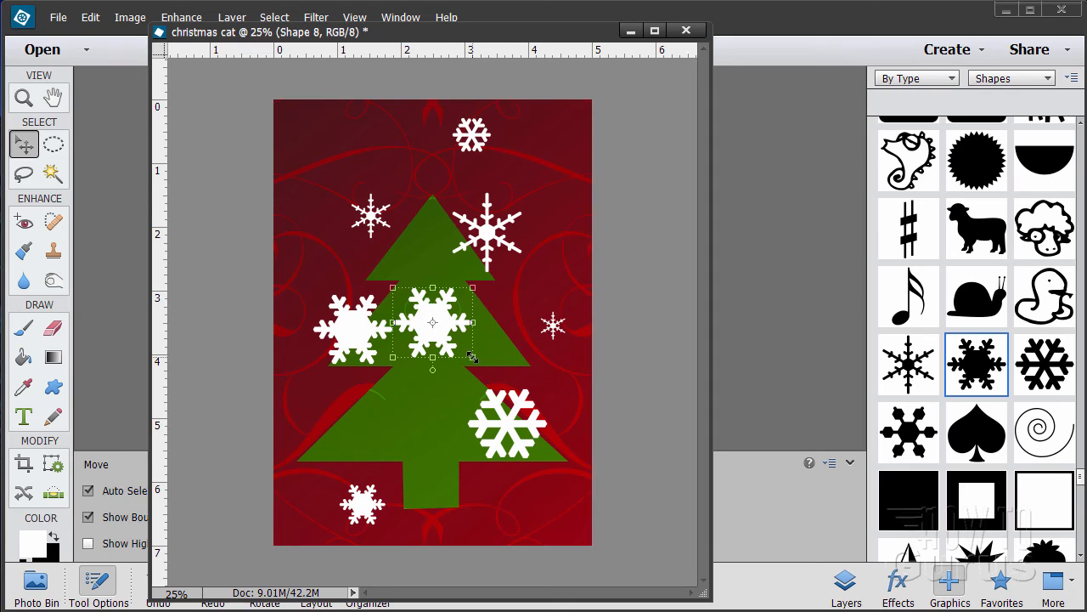
left_click_drag(473, 356, 332, 424)
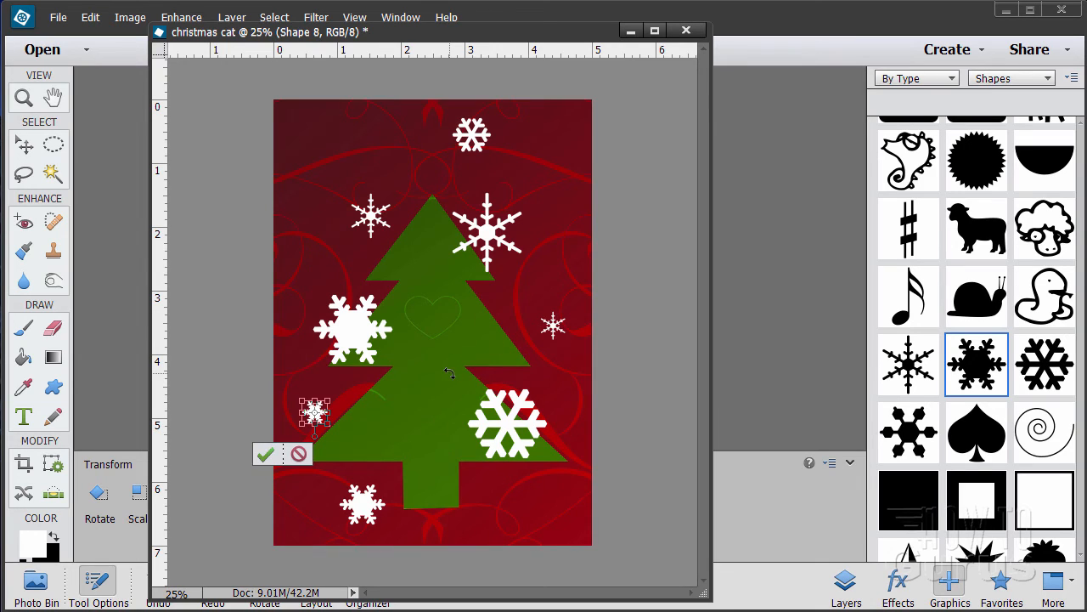
left_click(264, 454)
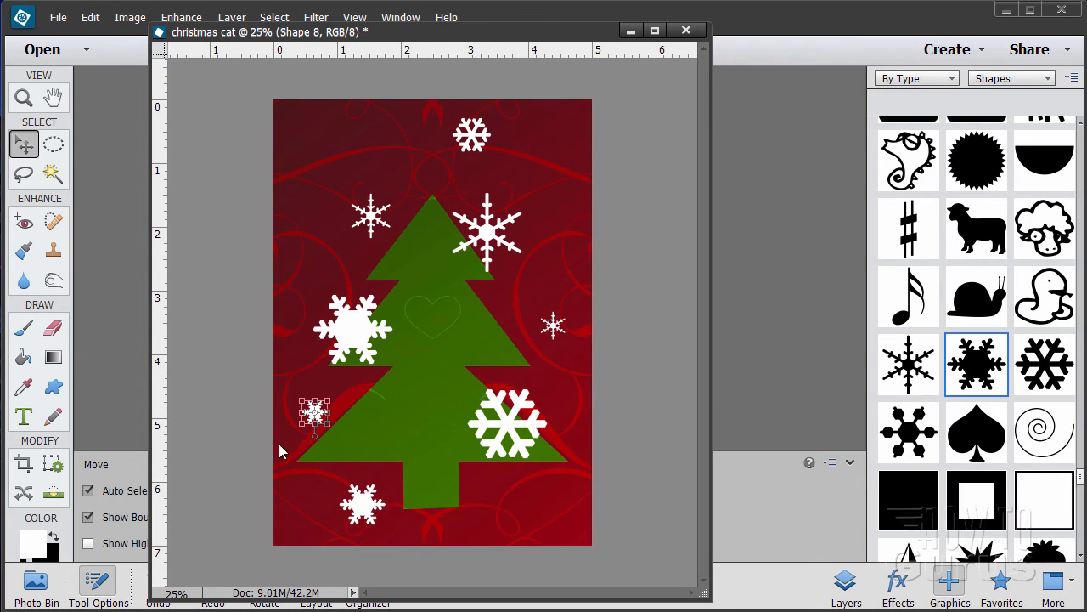
double_click(1048, 374)
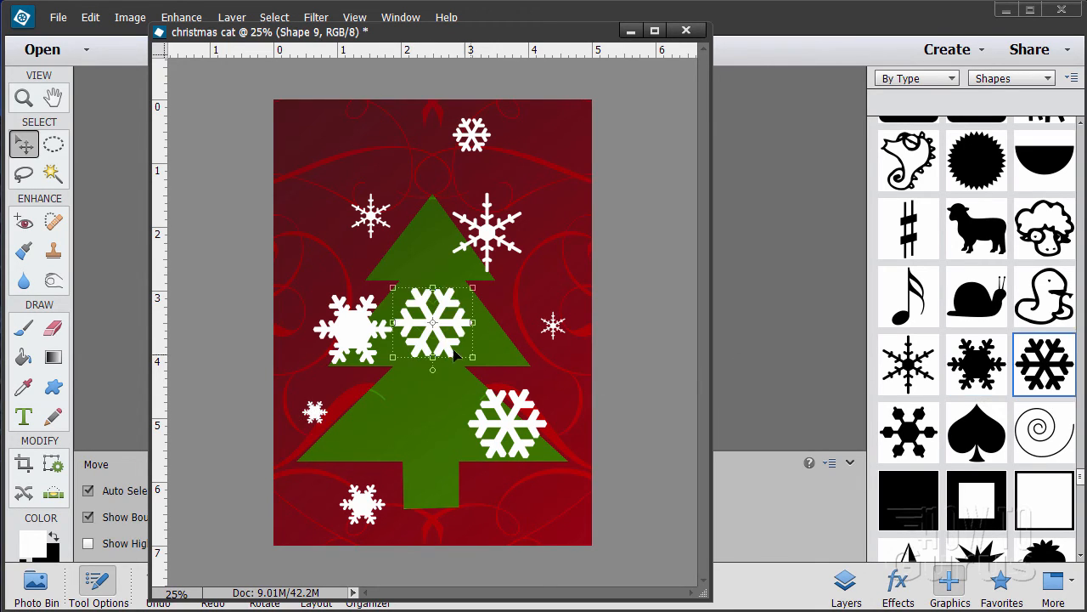
left_click_drag(471, 359, 334, 173)
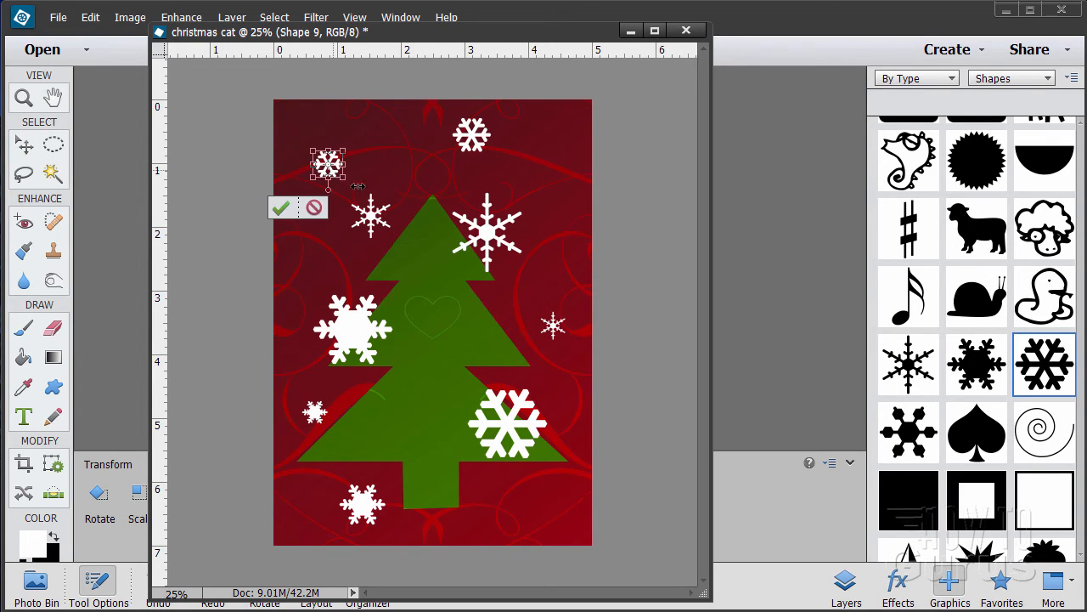
left_click(281, 207)
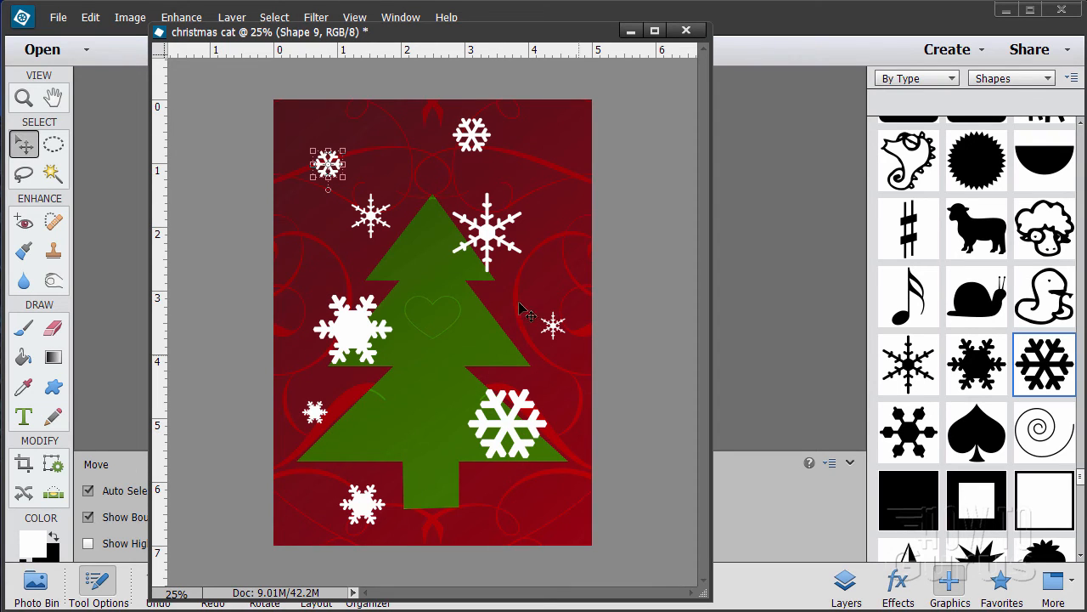
- Merge the layers Shape 1 through Shape 9 into a single shape layer
left_click(845, 584)
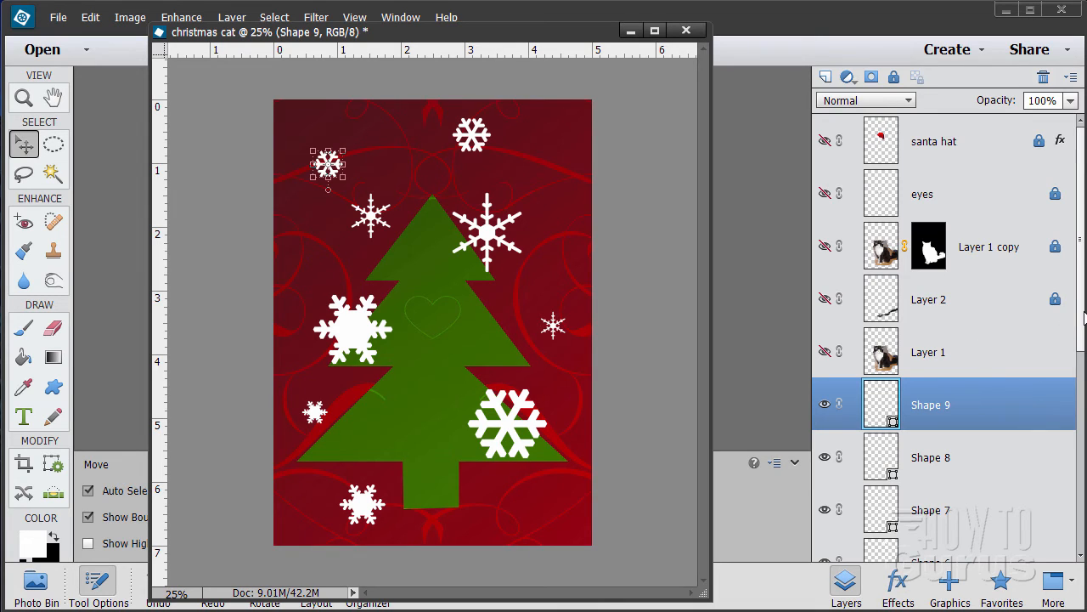
left_click_drag(1083, 328, 1085, 339)
scroll(1003, 334, "down", 3)
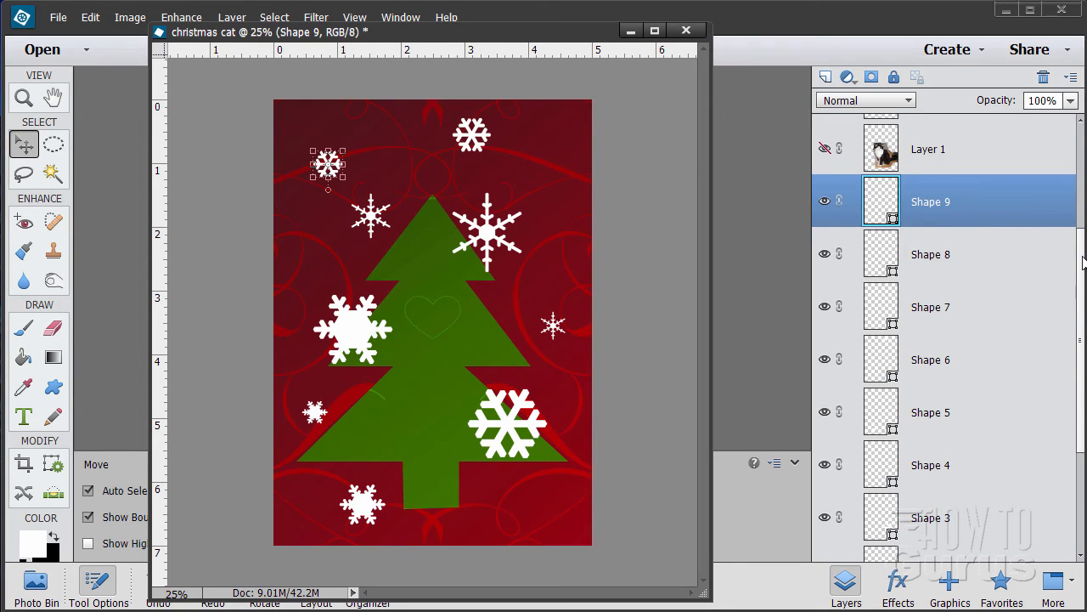
left_click_drag(1082, 264, 1082, 363)
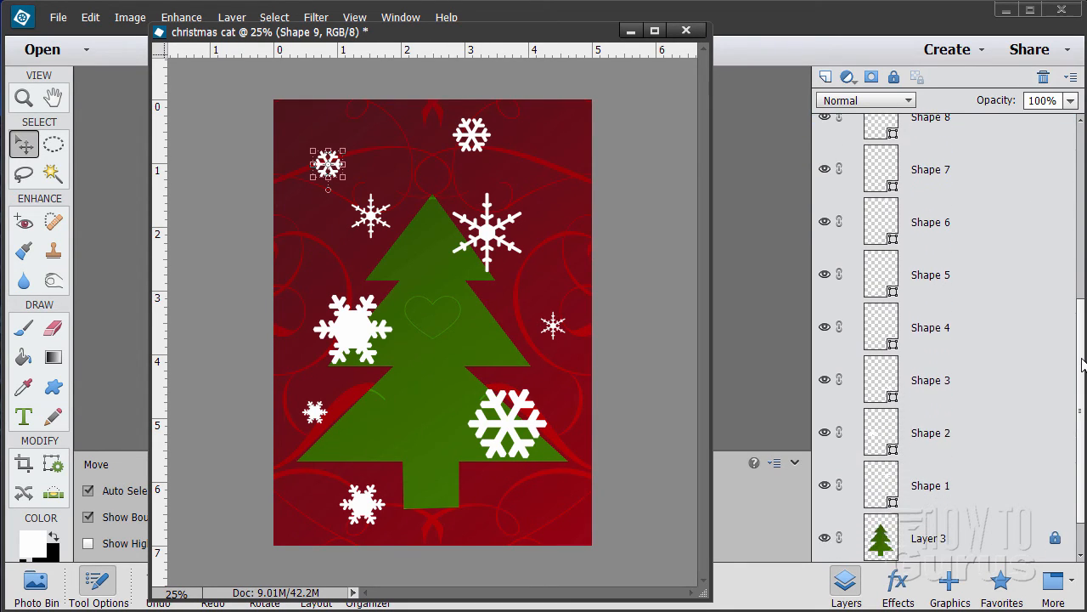
left_click(989, 495, "shift")
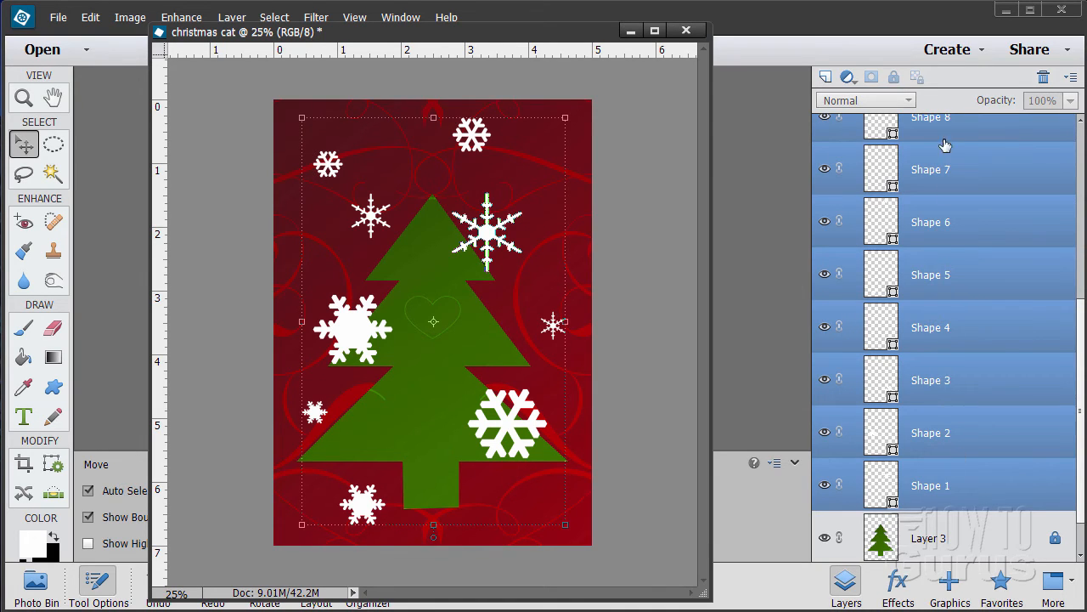
right_click(958, 258)
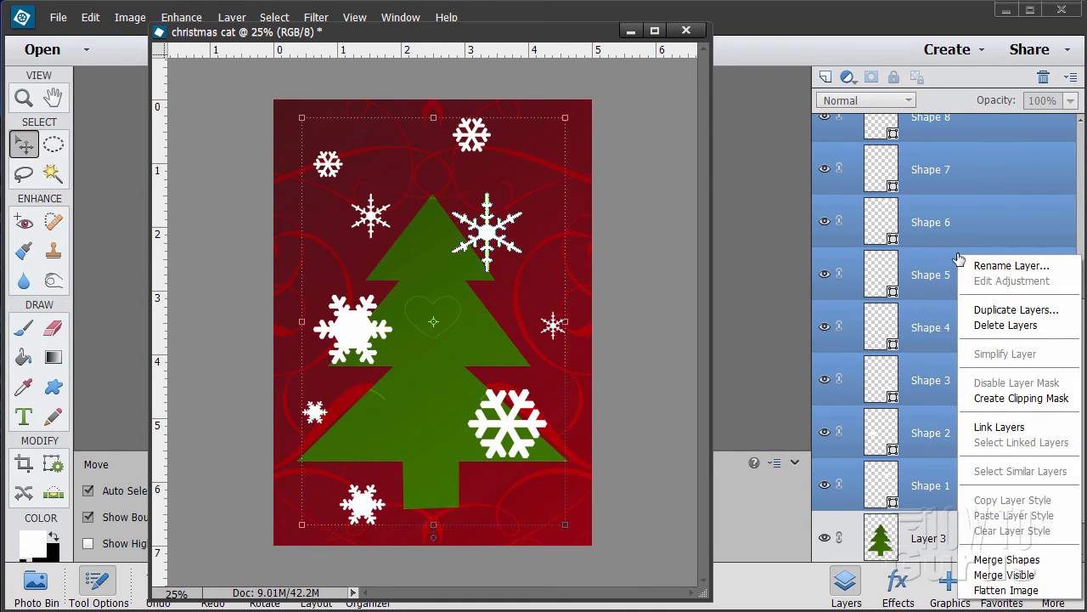
left_click(1000, 560)
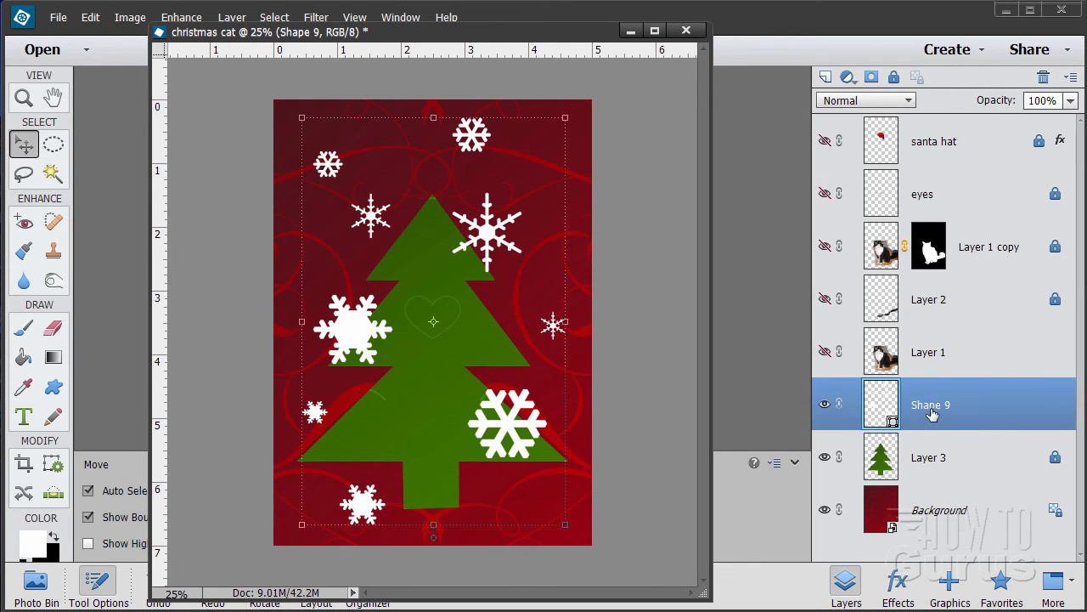
- Rename the merged snowflake layer as snowflakes 1
double_click(931, 406)
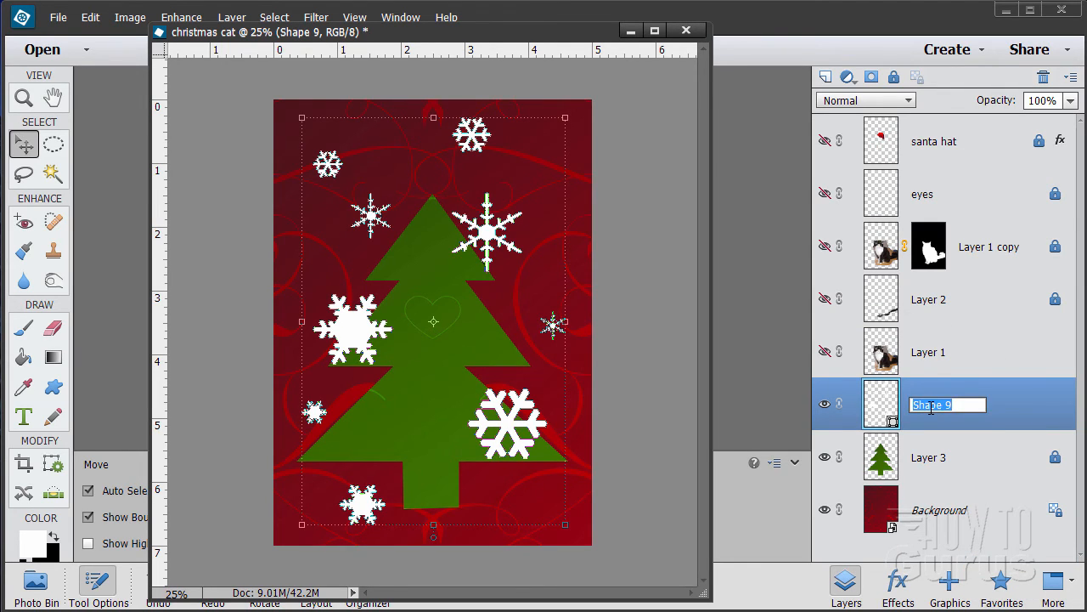
type("snowflakes 1")
left_click(1035, 418)
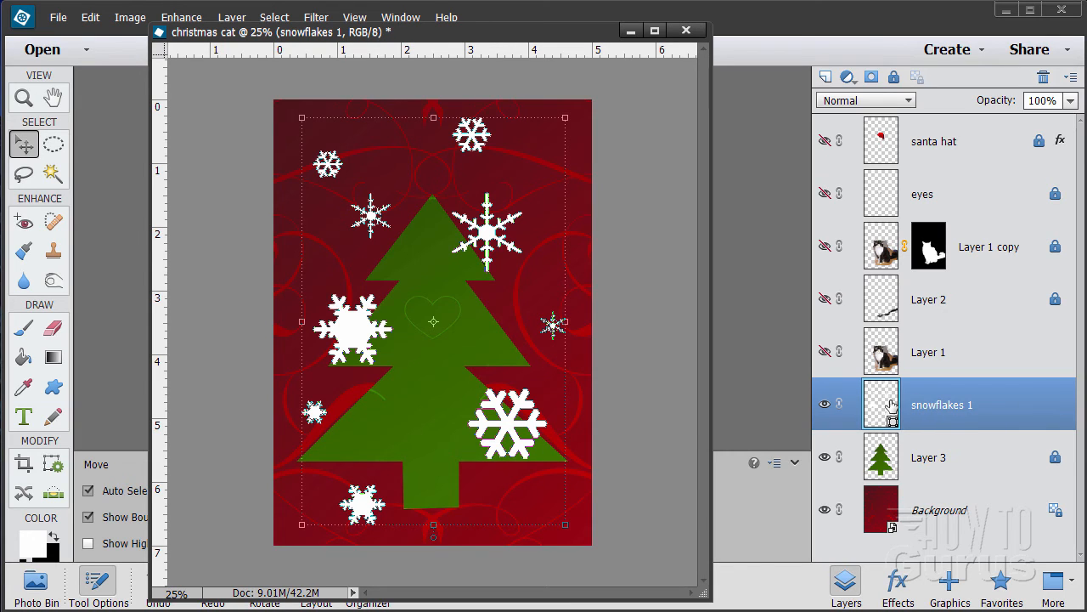
- Duplicate the snowflakes 1 layer and rename the copy as snowflakes 2
left_click_drag(898, 411, 826, 77)
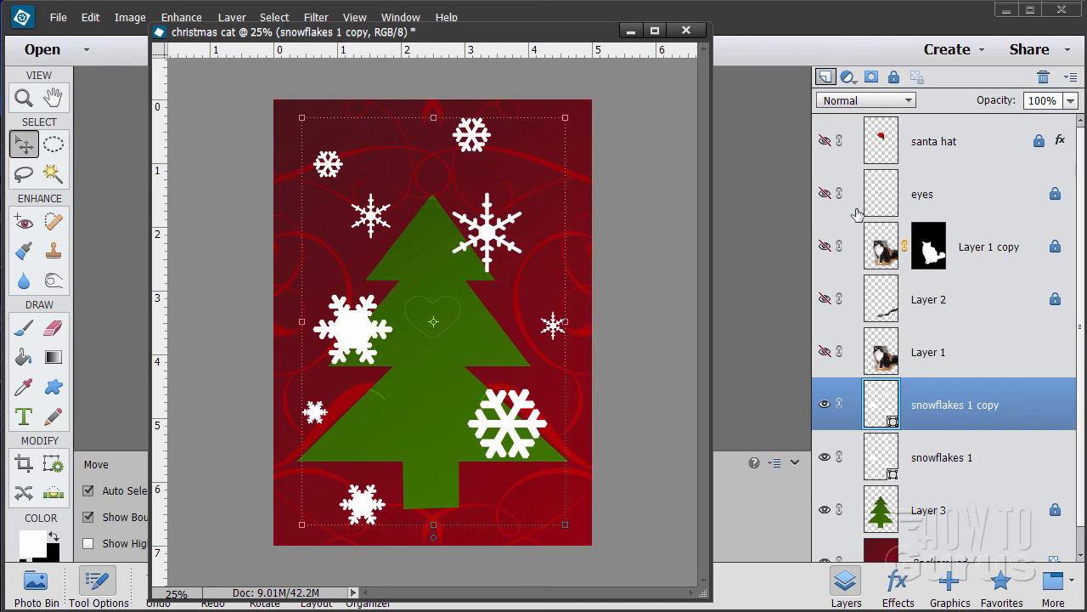
double_click(963, 405)
left_click(998, 408)
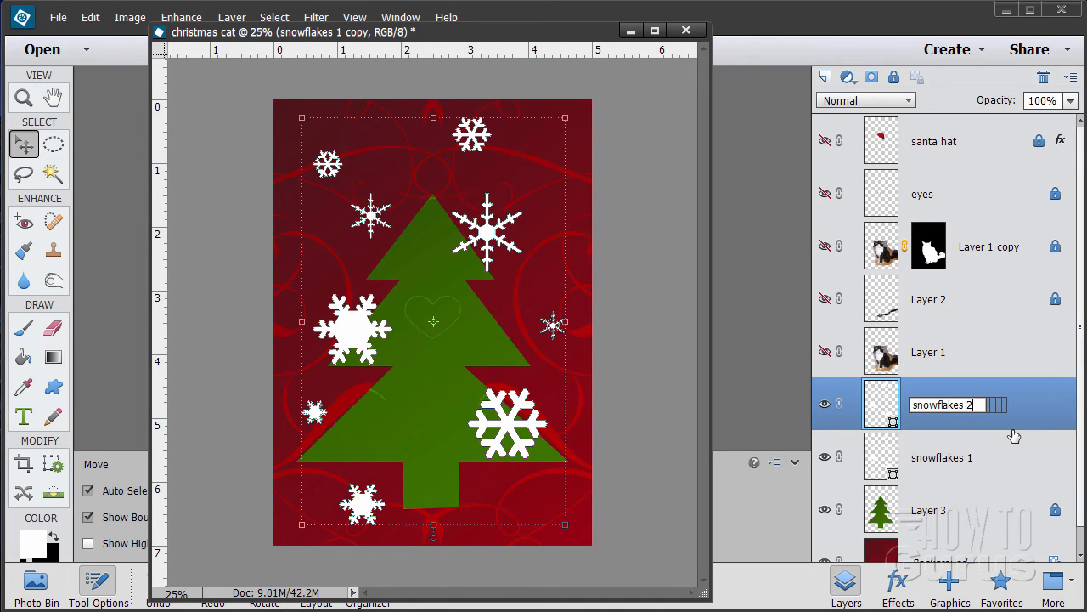
type("2")
key("Return")
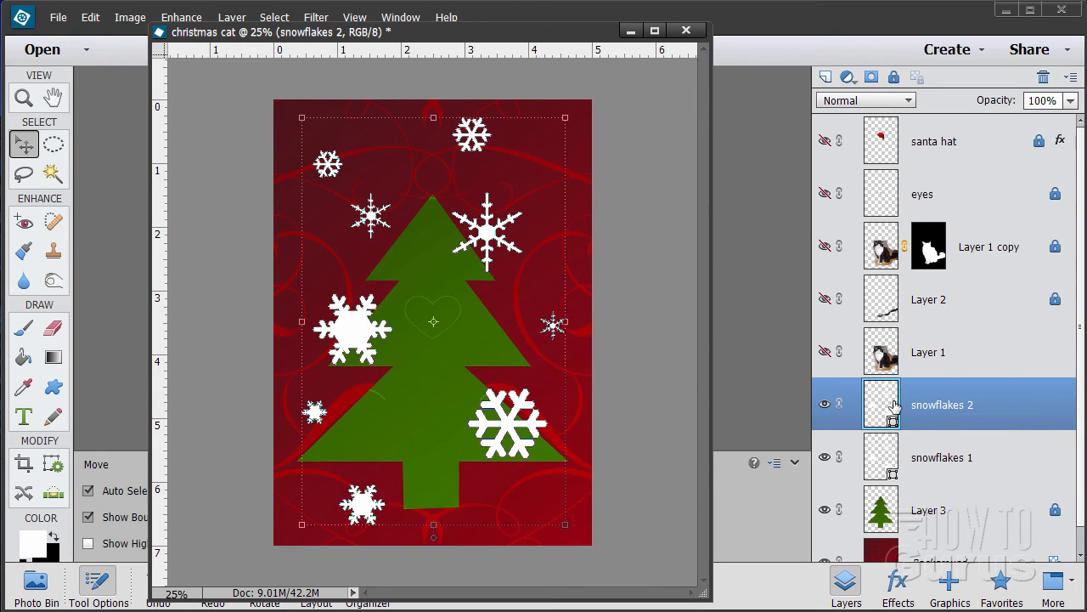
- Rotate the snowflakes 2 layer 90° left and shift it right and slightly up across the card
left_click(111, 21)
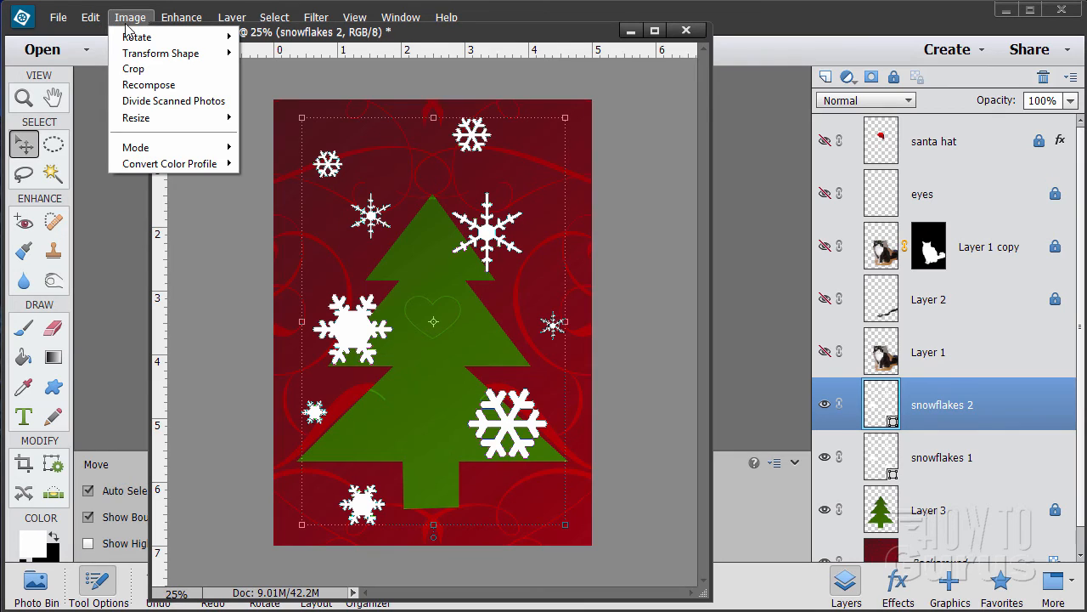
mouse_move(136, 37)
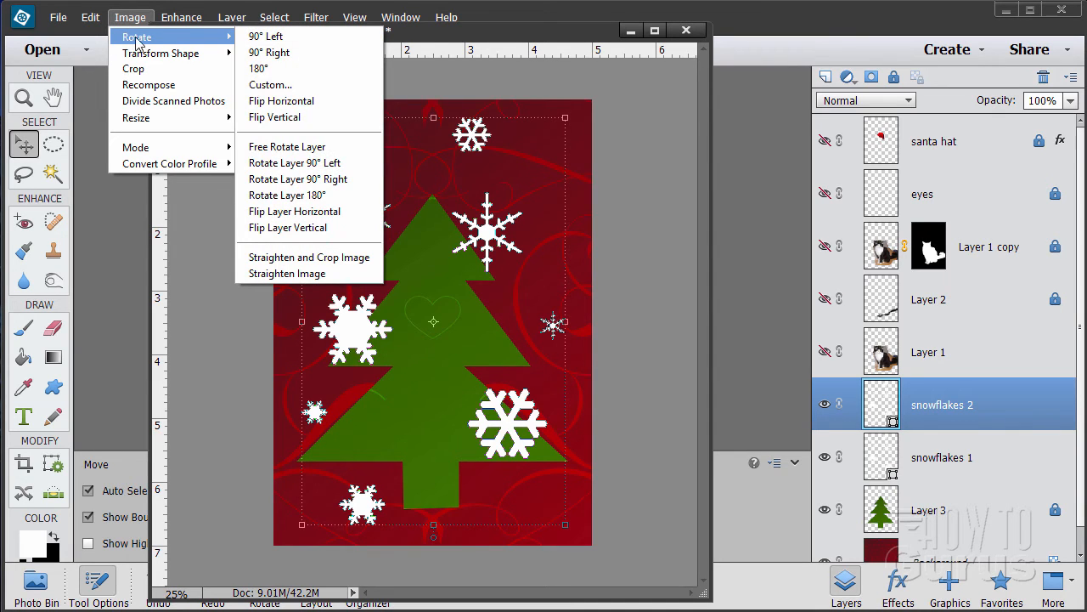
left_click(289, 165)
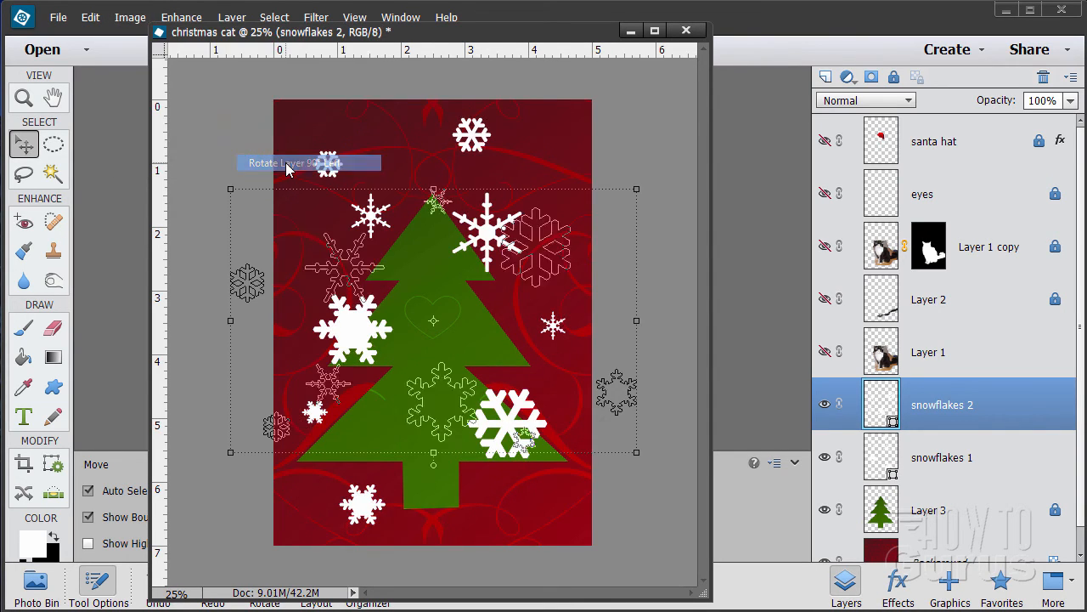
left_click_drag(535, 258, 585, 248)
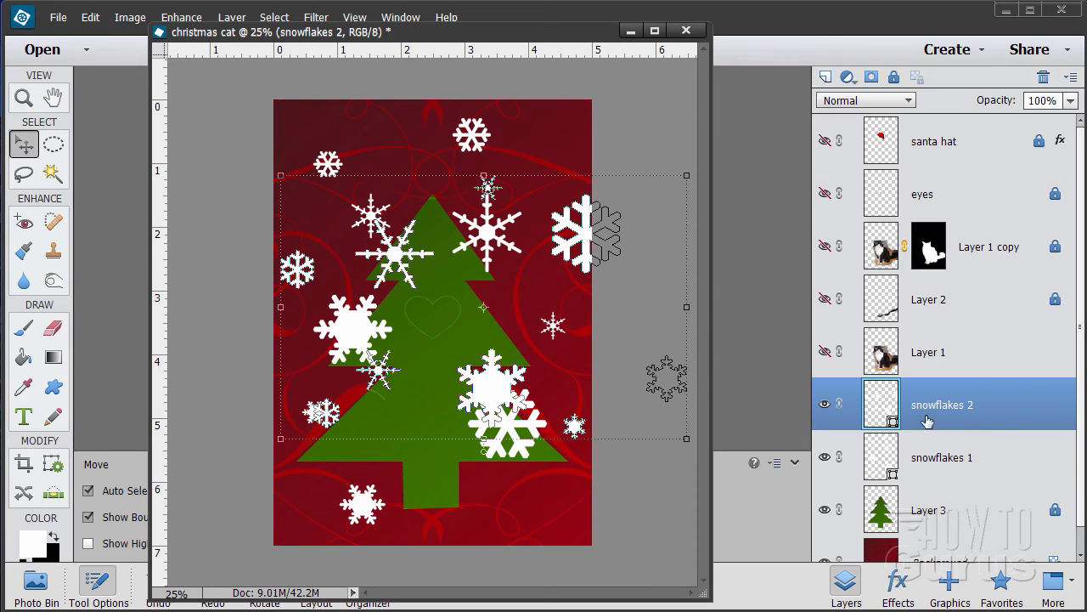
- Duplicate the snowflakes 1 layer, name the copy snowflakes 3, and place it above snowflakes 2 in the layer stack
left_click(944, 459)
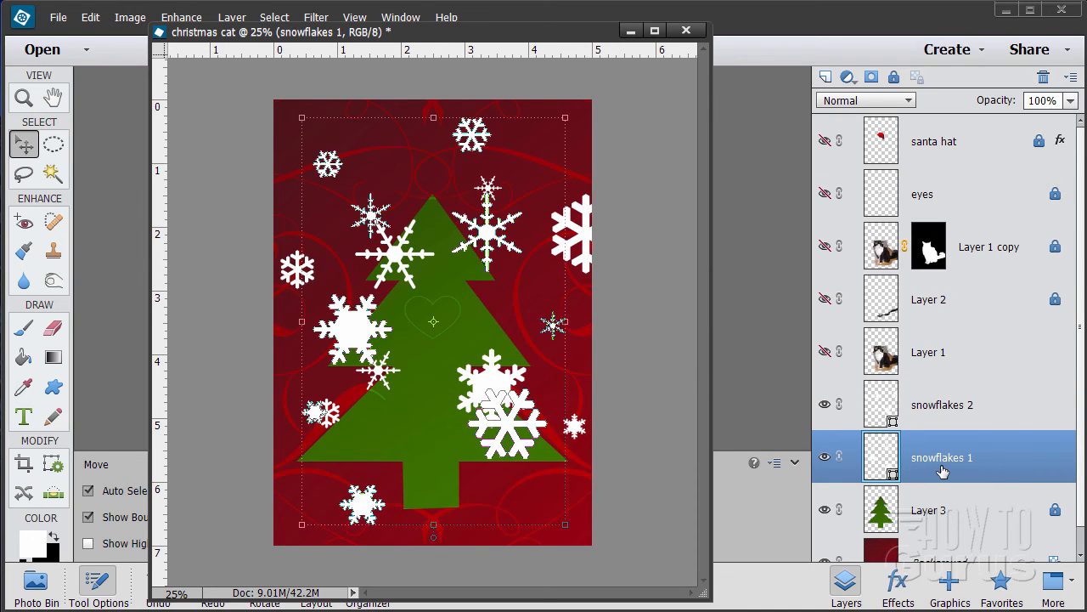
left_click_drag(943, 469, 826, 78)
double_click(956, 462)
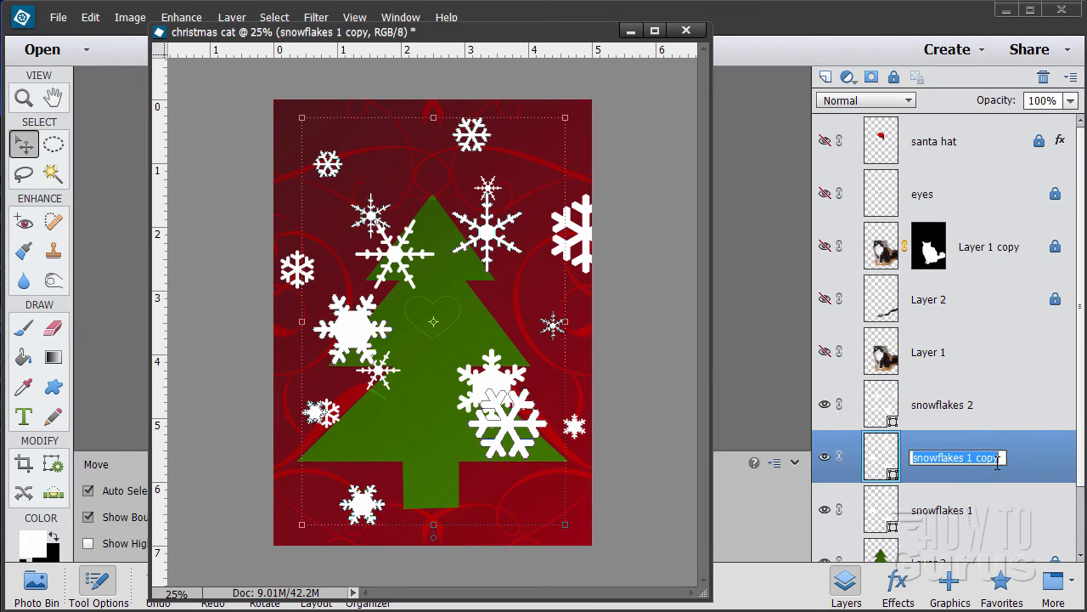
left_click(1004, 462)
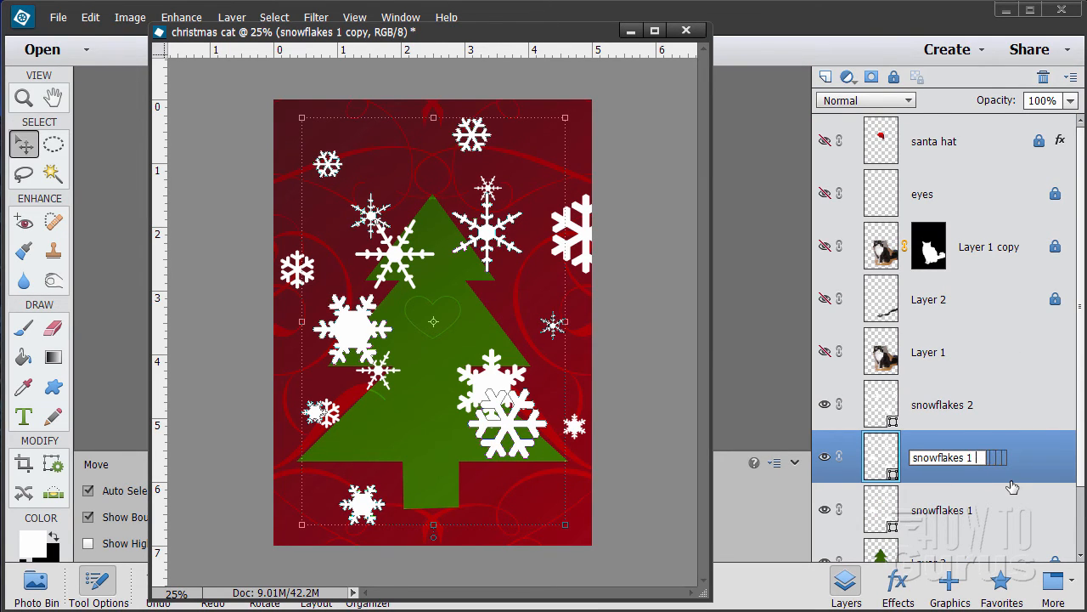
key("Return")
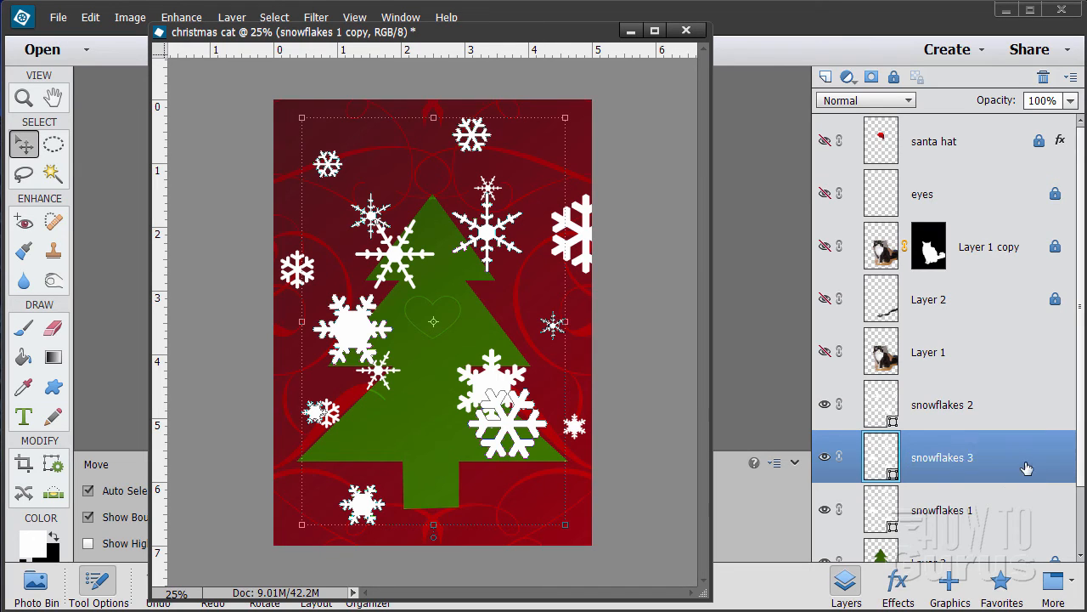
left_click_drag(921, 457, 924, 399)
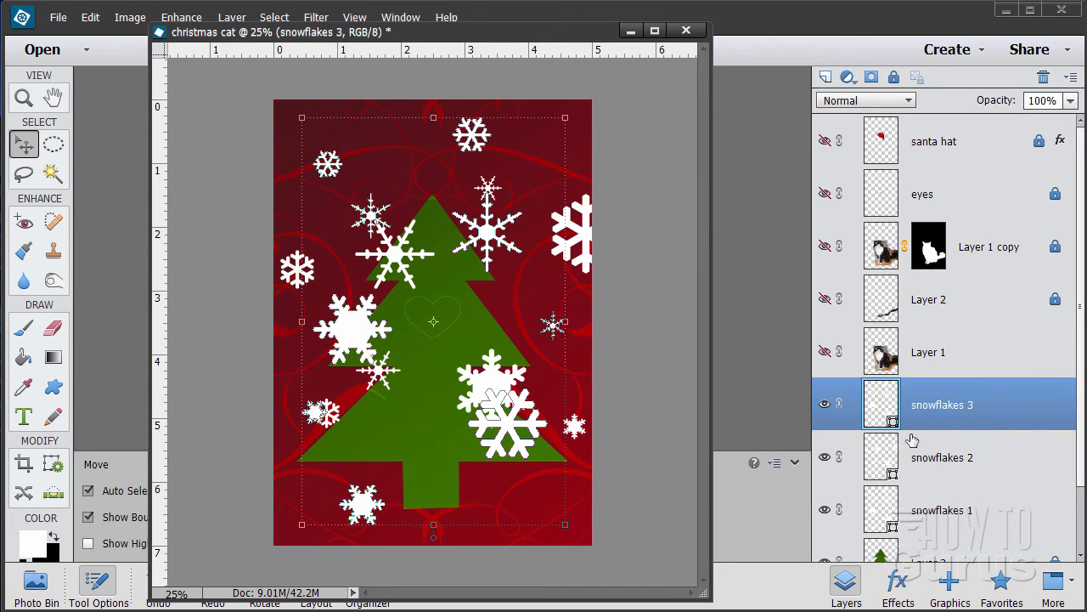
- Rotate the snowflakes 3 layer 90° right and shift it down and slightly left over the lower part of the card
left_click(130, 17)
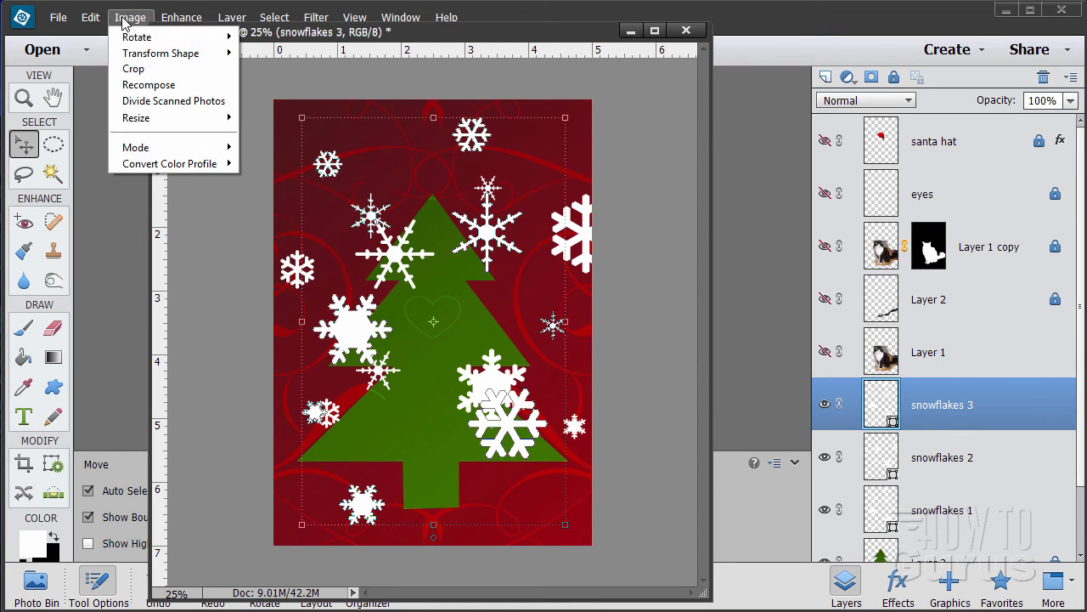
mouse_move(141, 36)
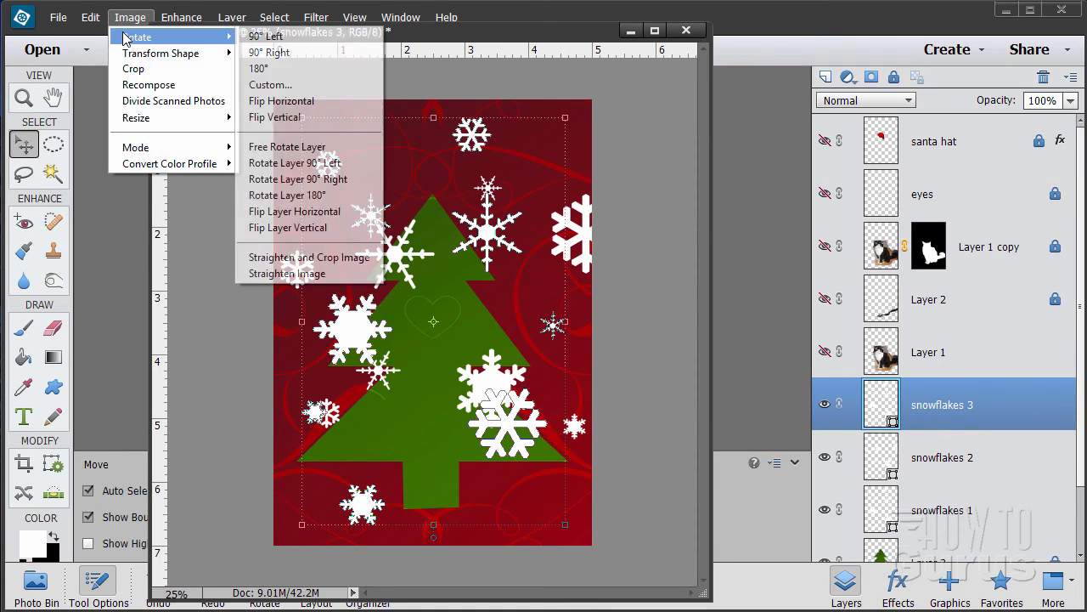
left_click(303, 179)
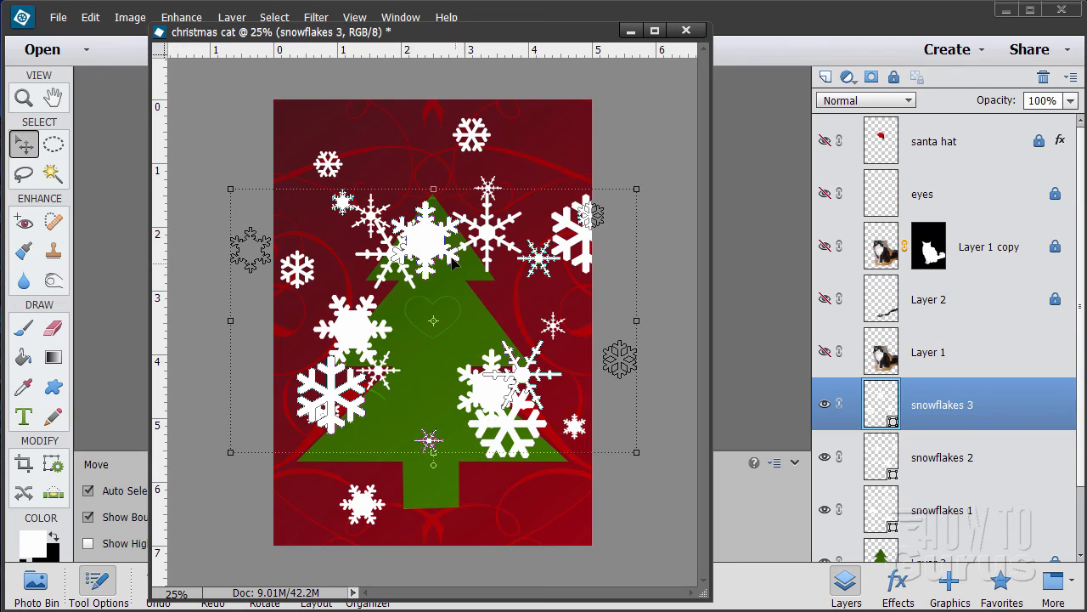
left_click_drag(452, 263, 418, 350)
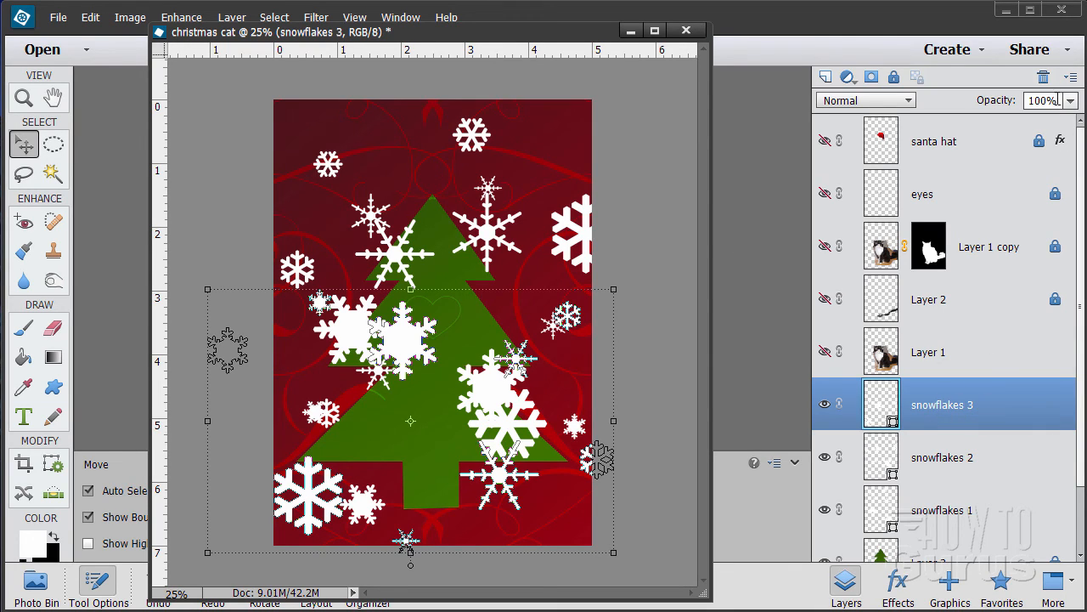
- Set the opacity of the snowflakes 3 layer to 25%
left_click(997, 101)
type("25")
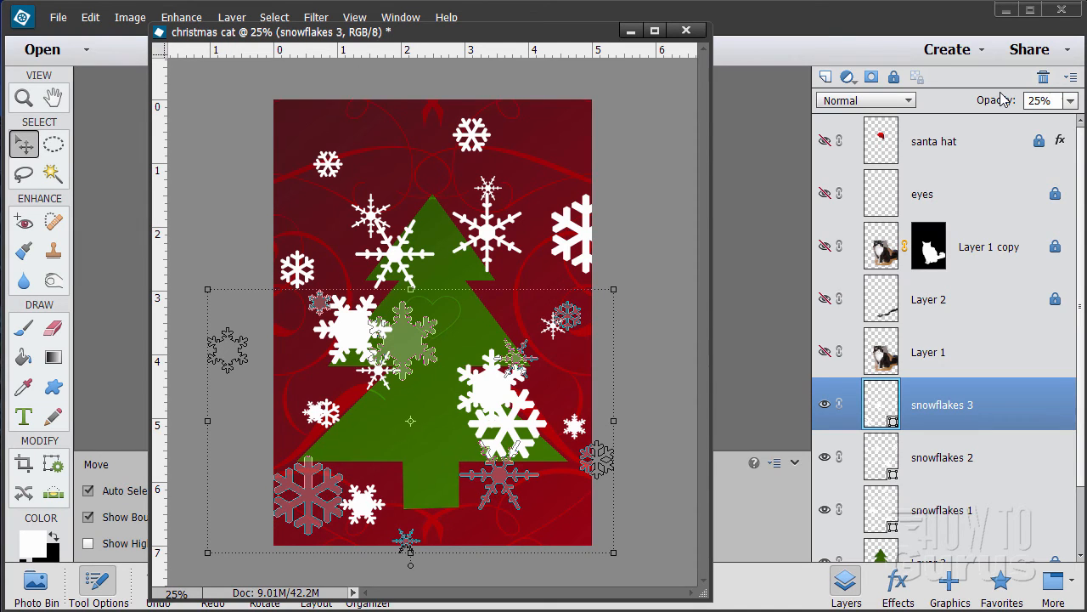
- Rename the snowflakes 3 layer as snowflakes 3 25%
double_click(943, 408)
left_click(984, 405)
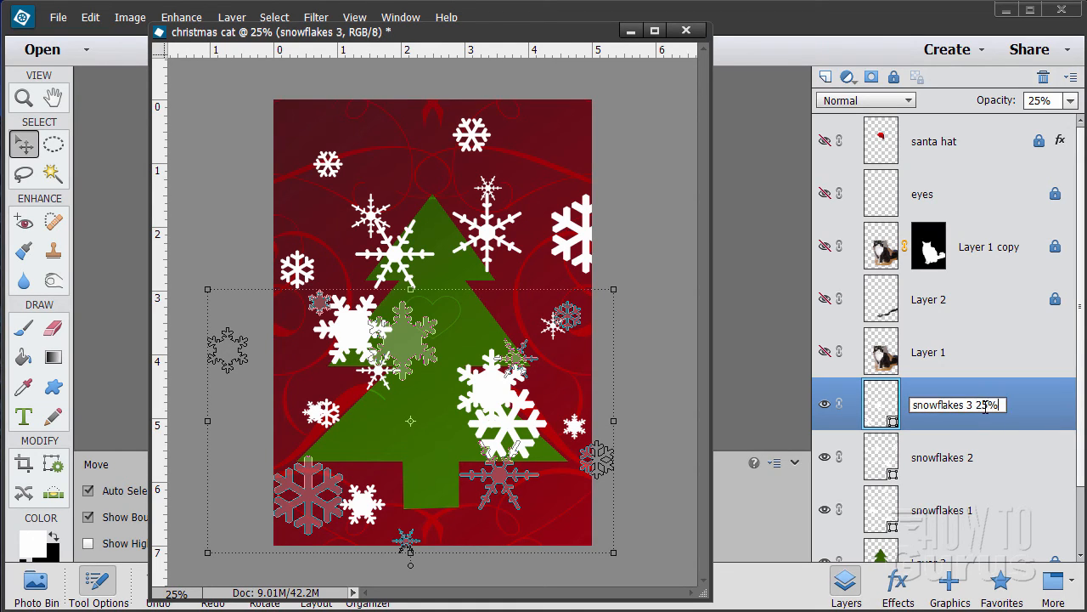
key("Return")
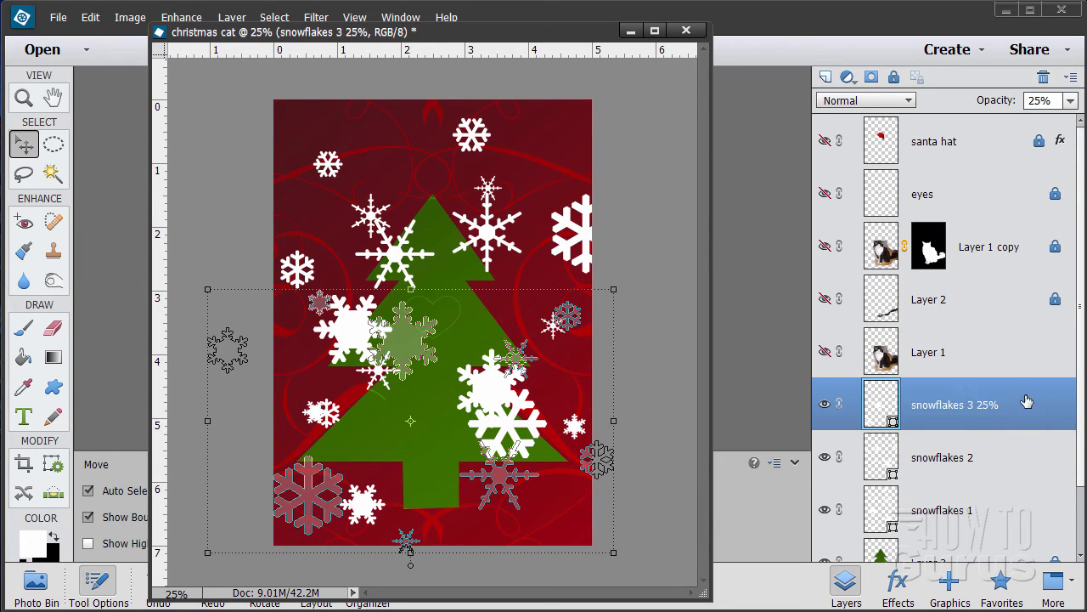
- Set the opacity of the snowflakes 2 layer to 50% and rename the layer as snowflakes 2 50%
left_click(977, 465)
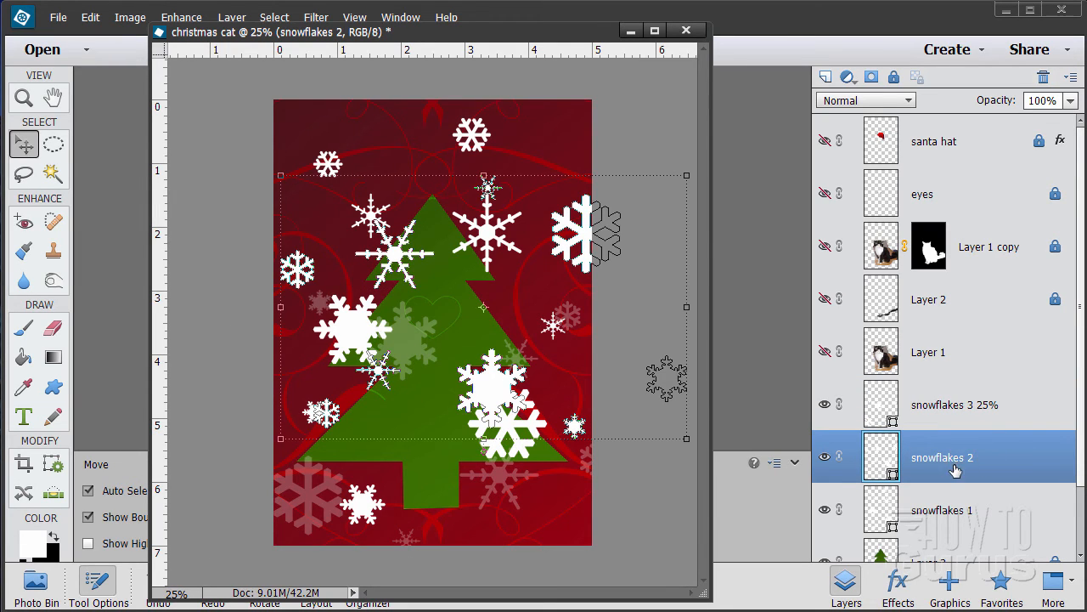
left_click(1060, 101)
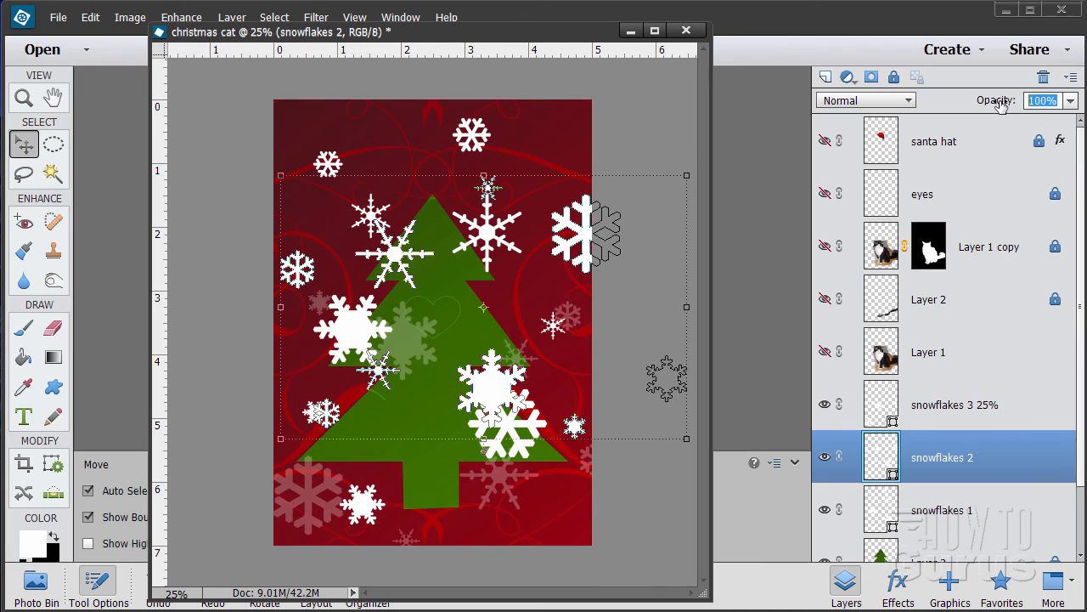
type("50")
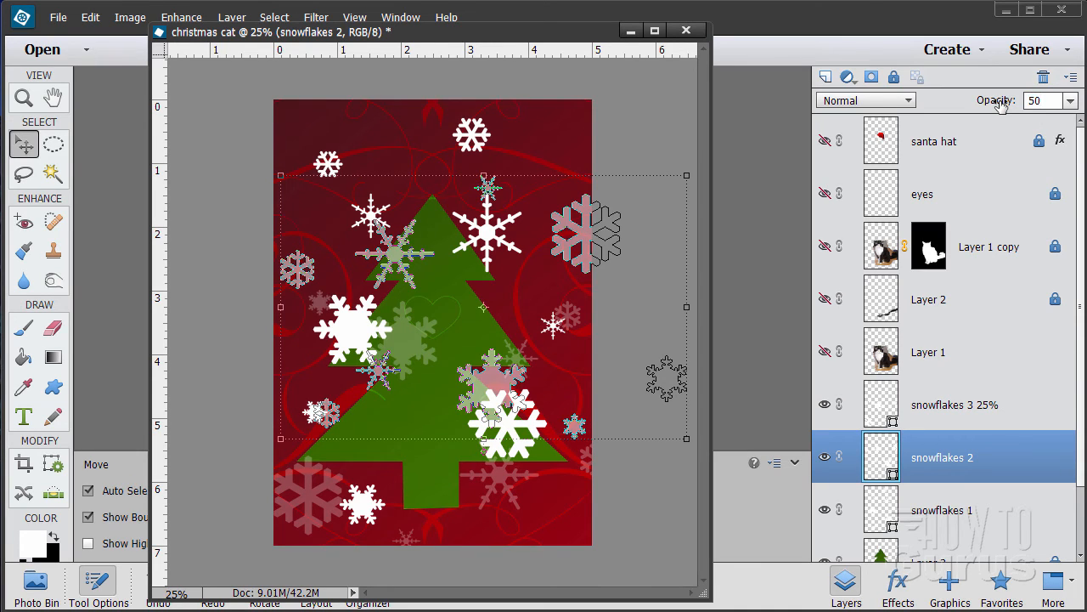
double_click(968, 459)
left_click(980, 459)
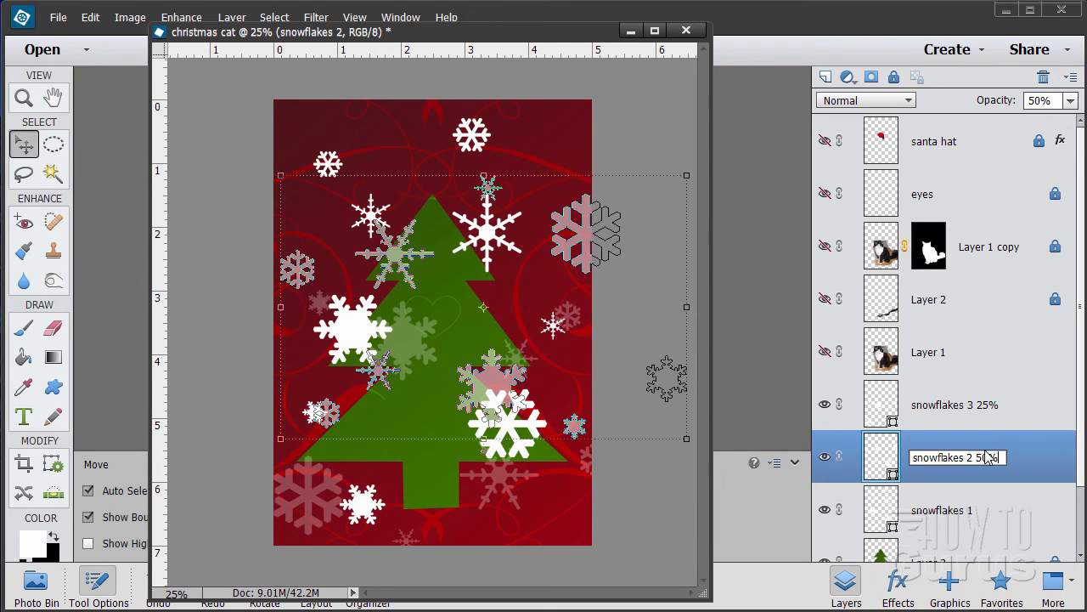
key("Return")
- Set the opacity of the snowflakes 1 layer to 75%
left_click(943, 514)
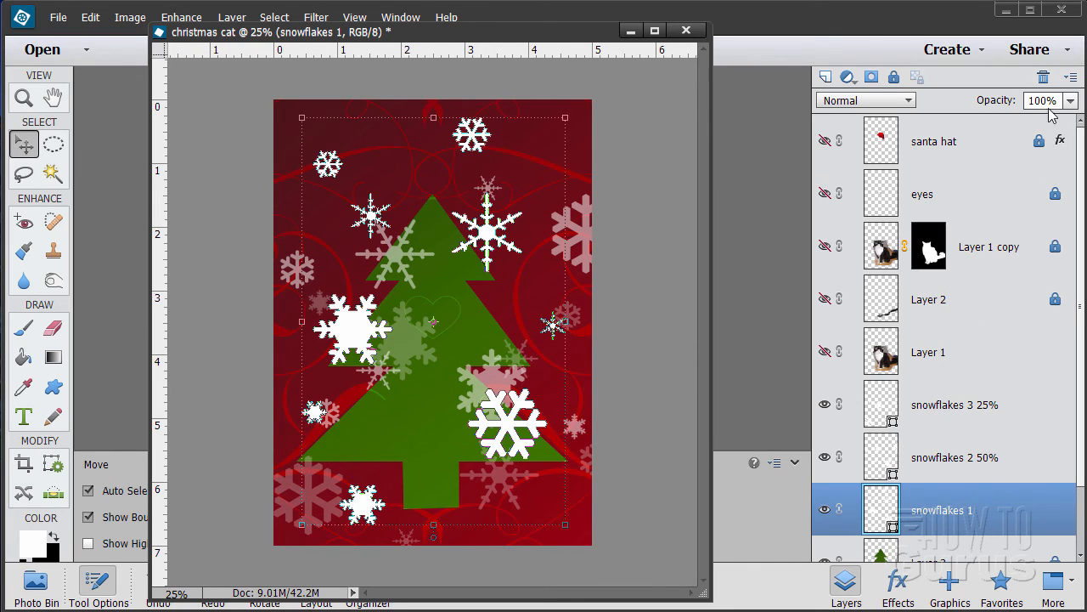
left_click(1060, 102)
type("75")
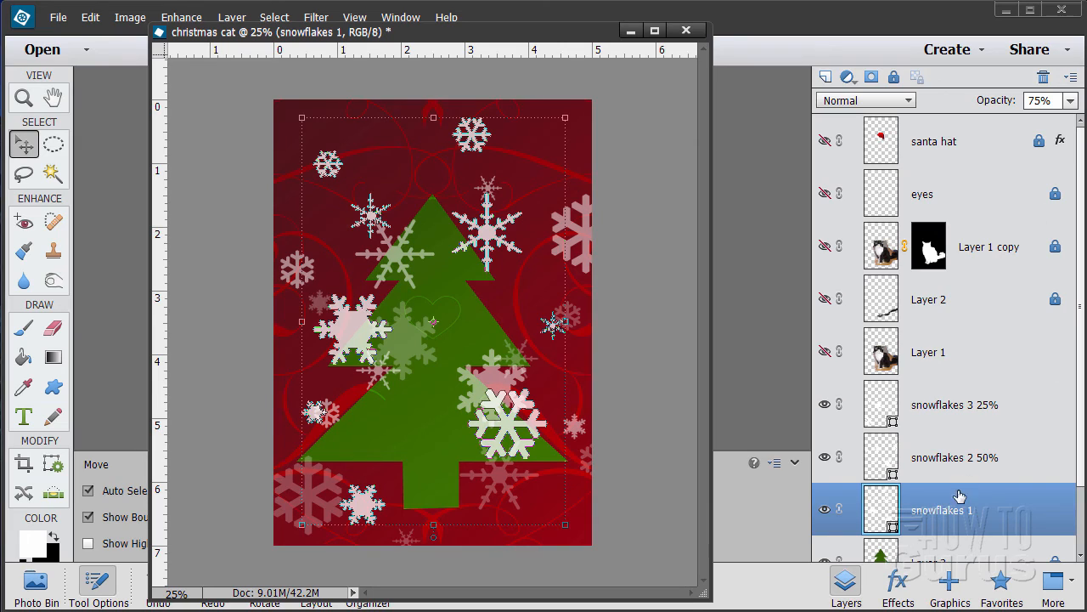
- Rename the snowflakes 1 layer as snowflakes 1 50%
double_click(943, 509)
left_click(977, 511)
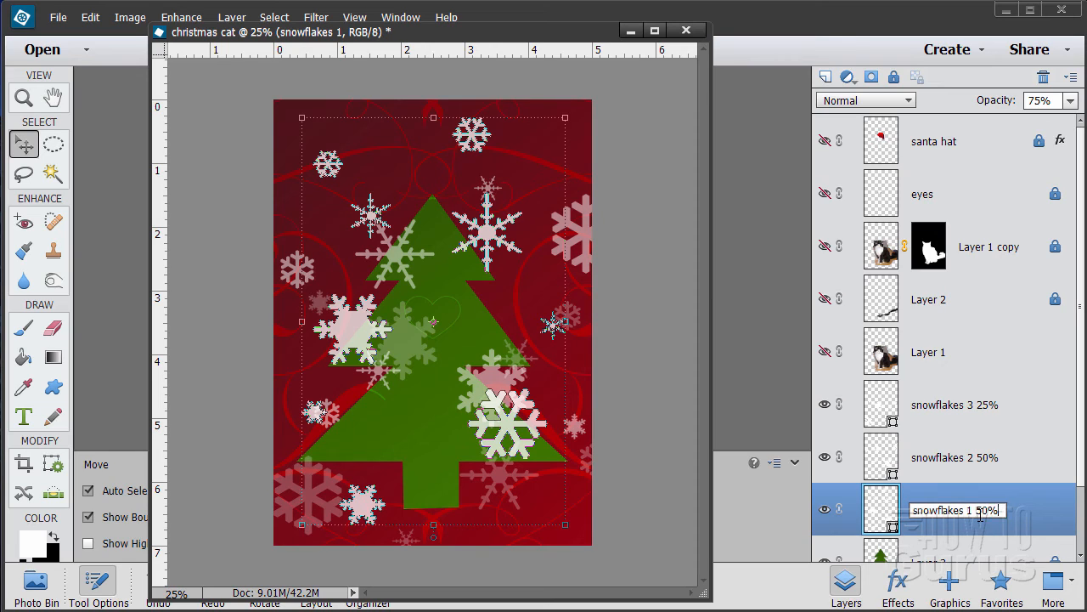
type("50%")
key("Return")
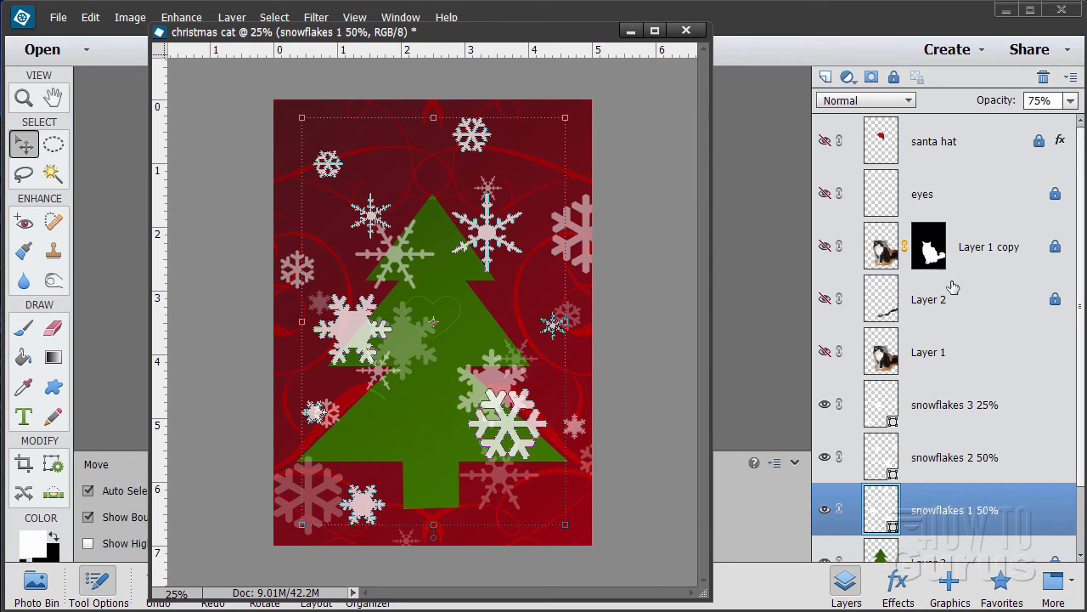
- Make the Layer 2, Layer 1 copy, eyes and santa hat layers visible again and deselect the snowflakes layer
left_click(824, 299)
left_click(824, 246)
left_click(824, 194)
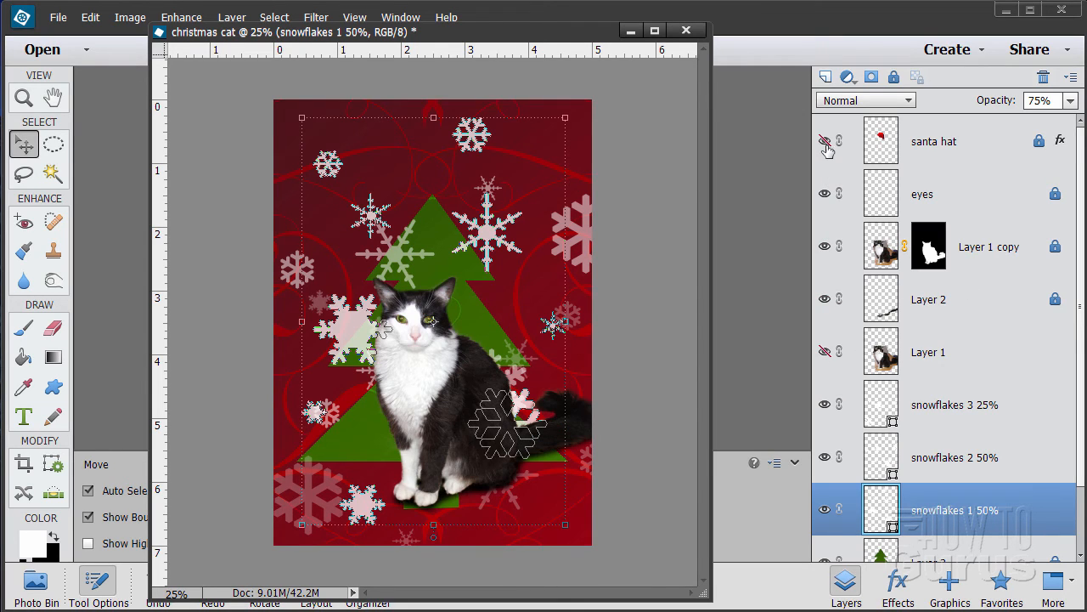
left_click(824, 141)
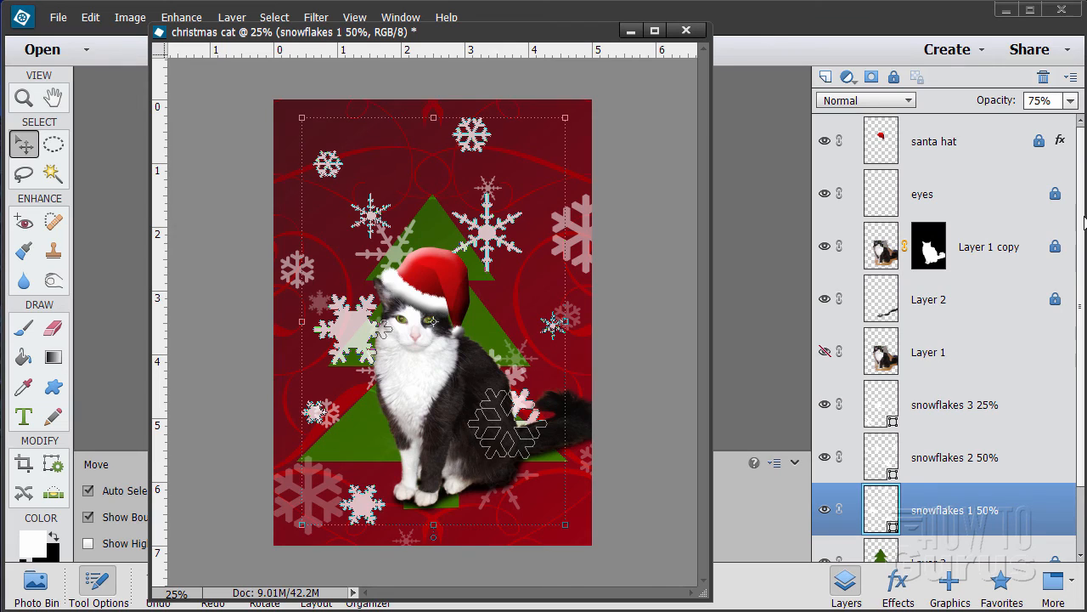
left_click(689, 300)
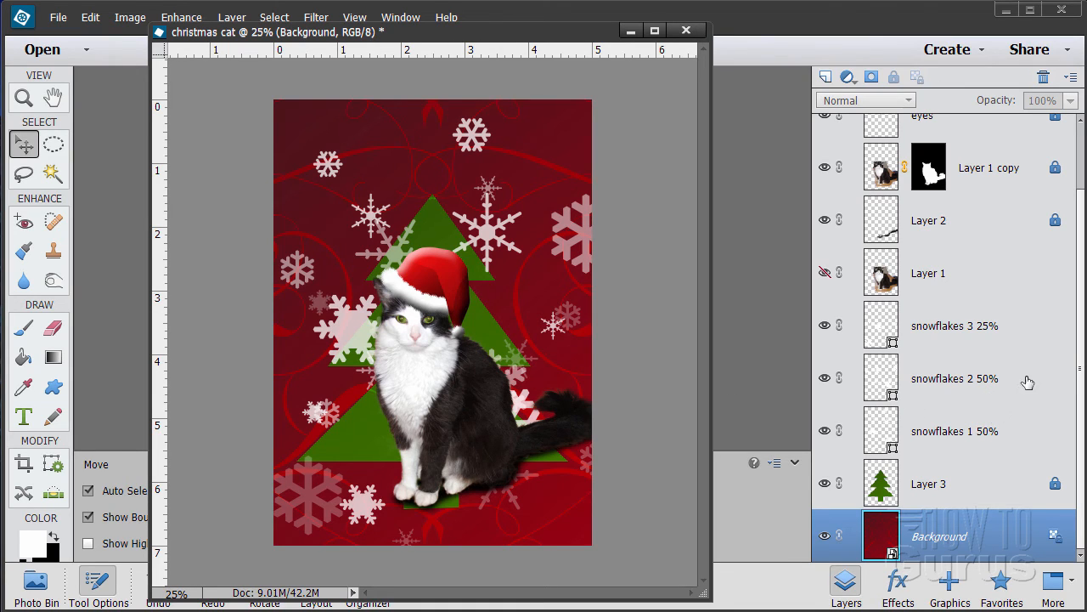
- Correct the name of the snowflakes 1 50% layer to snowflakes 1 75%
left_click(987, 435)
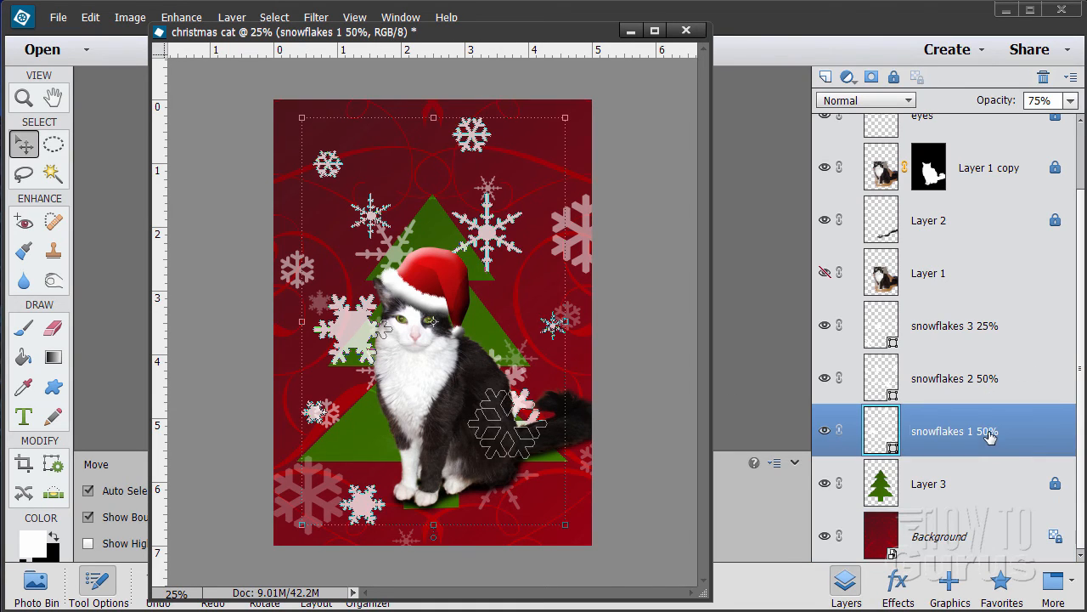
double_click(989, 433)
left_click(995, 436)
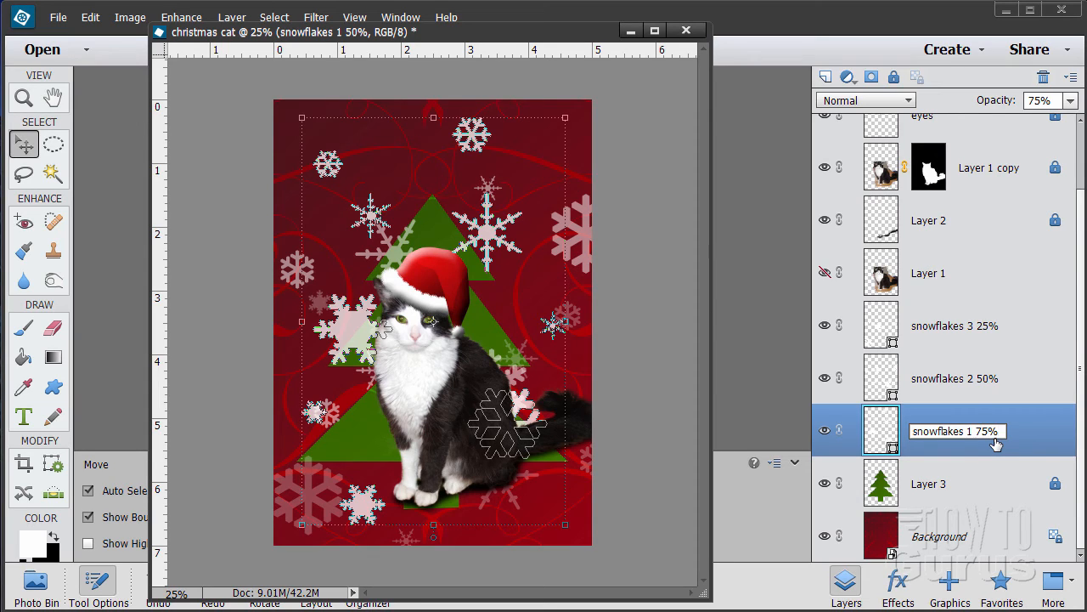
left_click(1020, 437)
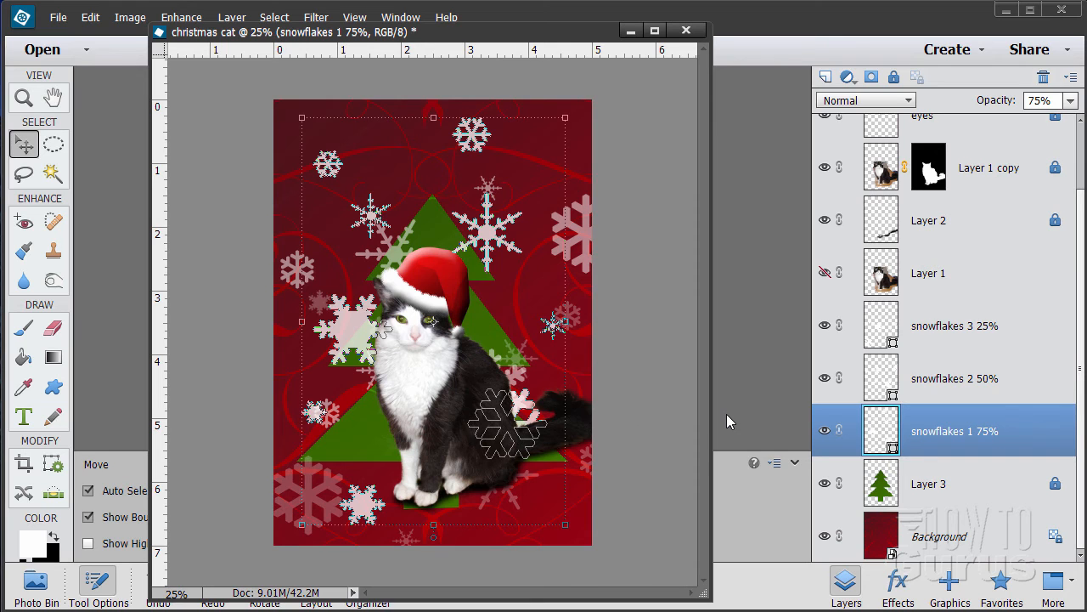
- Nudge the snowflakes 1 75% layer about 0.4 inches left, so its leftmost snowflake sits at the card's left edge
key("Right")
key("Right")
key("Right")
key("Right")
key("Right")
key("Right")
key("Right")
key("Right")
key("Right")
key("Right")
key("Right")
key("Right")
key("Right")
key("Right")
key("Right")
key("Right")
key("Right")
key("Right")
key("Right")
key("Right")
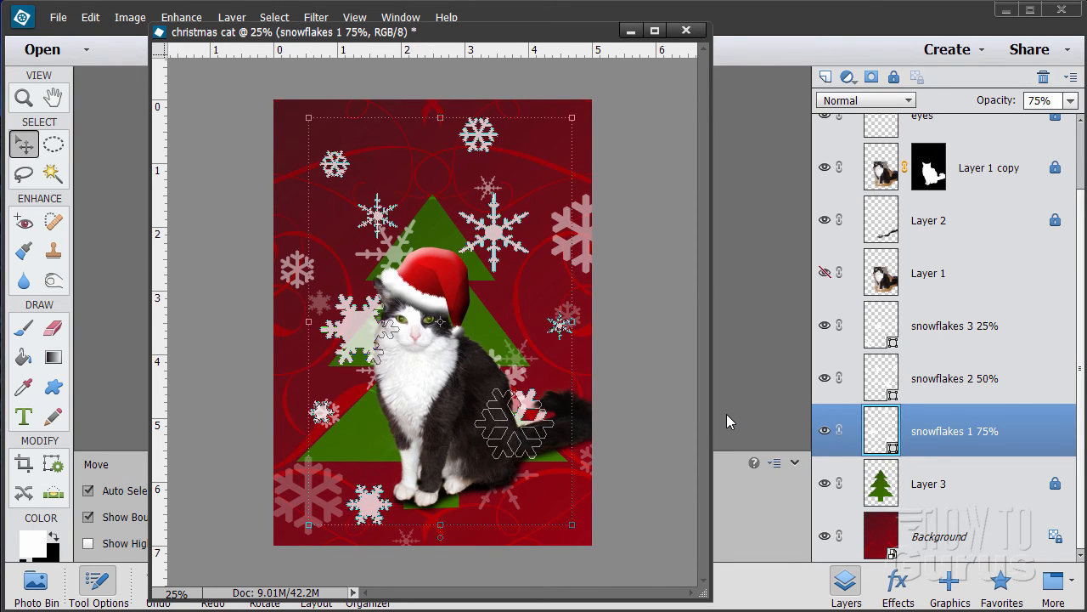
key("shift+Left")
key("shift+Left")
key("shift+Left")
key("shift+Left")
key("shift+Left")
key("shift+Left")
key("shift+Left")
key("shift+Left")
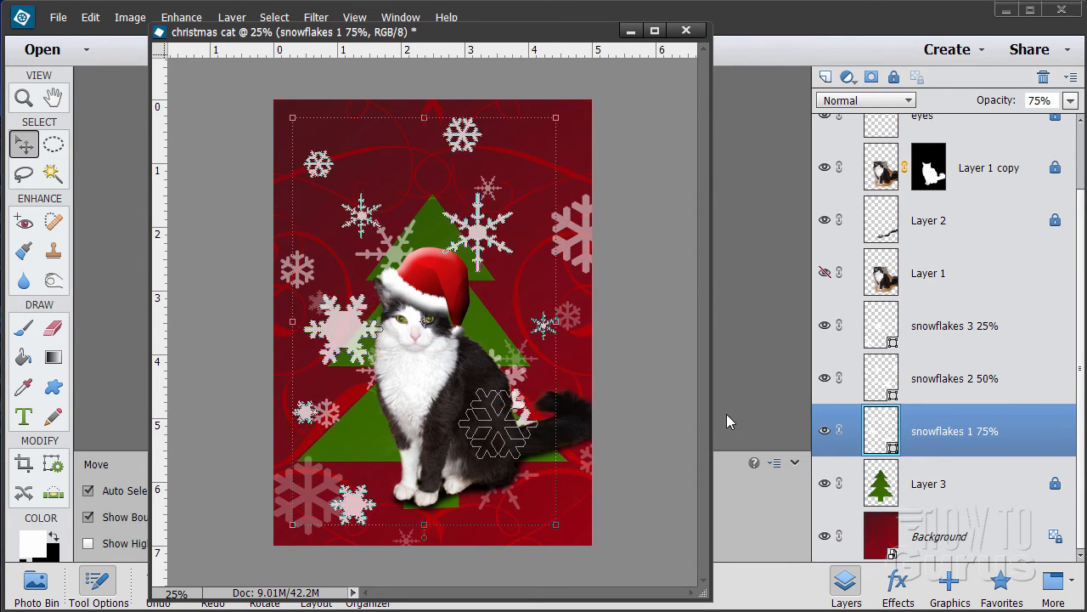
key("shift+Left")
key("shift+Left")
key("shift+Left")
key("shift+Left")
key("shift+Left")
key("shift+Left")
key("shift+Left")
key("shift+Left")
key("shift+Left")
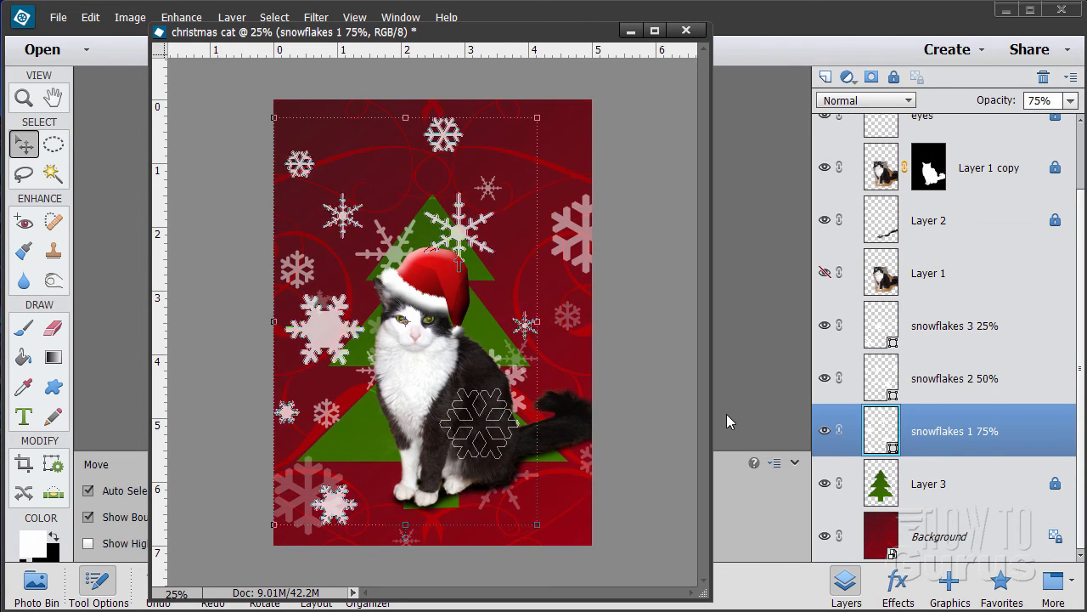
key("Left")
key("Left")
key("Left")
key("Left")
key("Left")
key("Left")
key("Left")
key("Left")
key("Right")
key("Right")
key("Right")
key("Right")
key("Right")
key("Right")
key("Right")
key("Right")
key("Right")
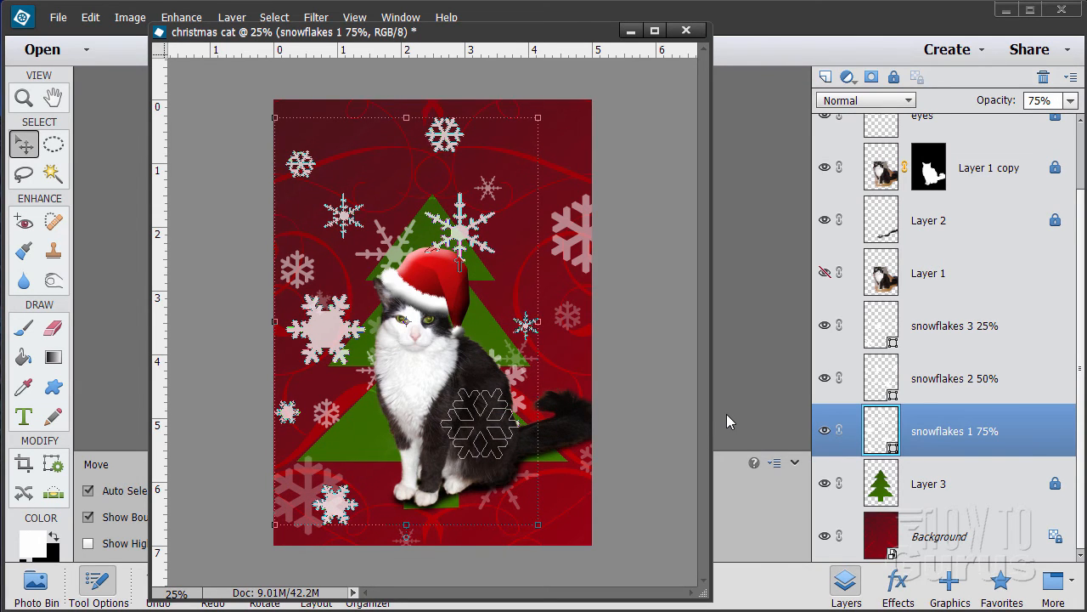
left_click(592, 367)
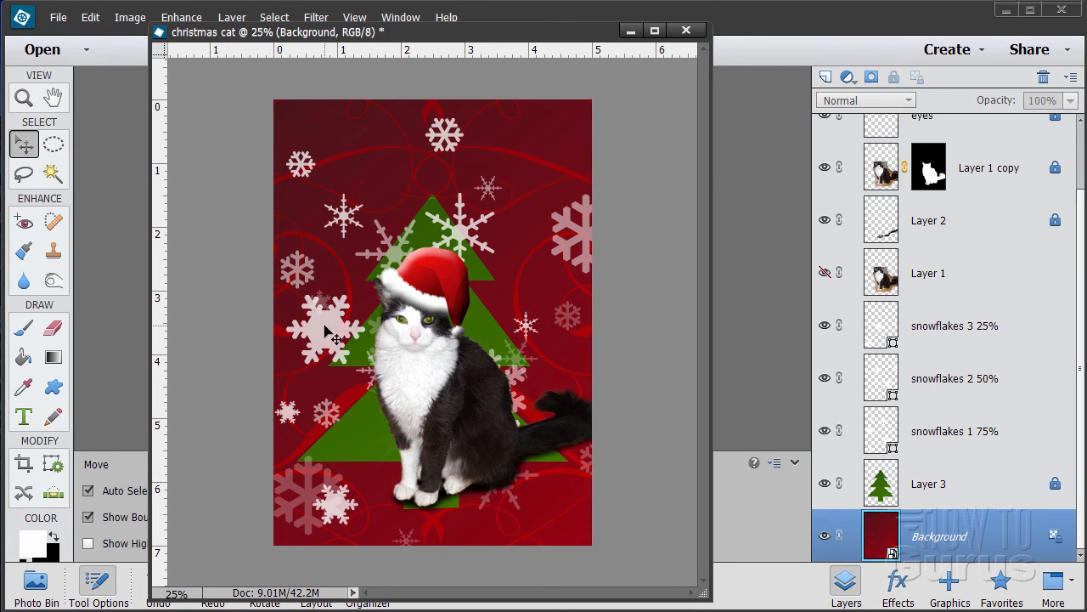
- Toggle the visibility of the snowflakes 1 75% layer to check its contents, and simplify the layer
left_click(979, 440)
left_click(824, 431)
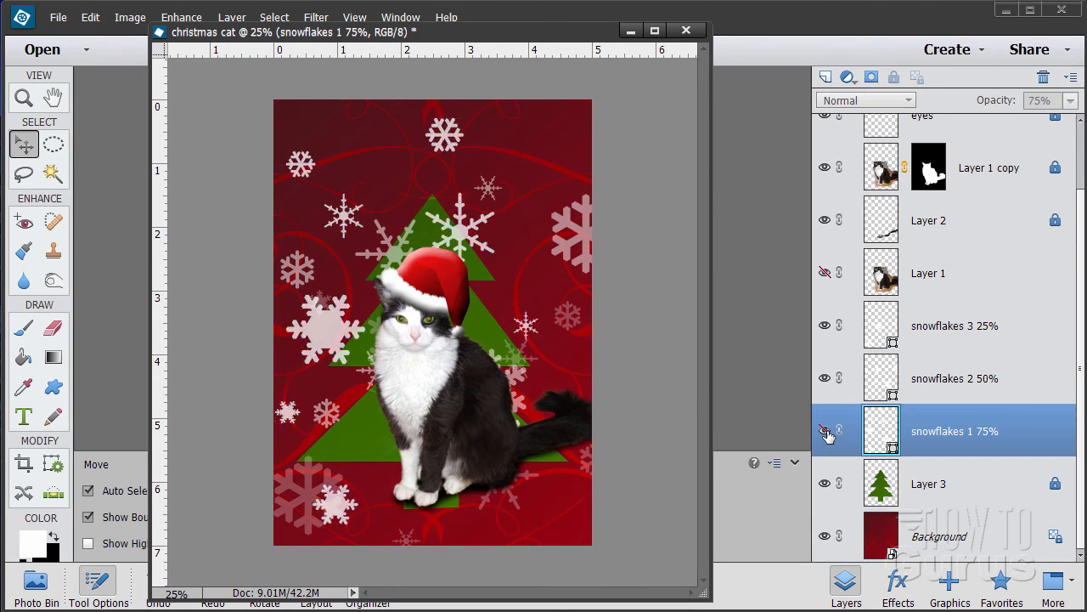
left_click(824, 430)
left_click(824, 431)
left_click(823, 431)
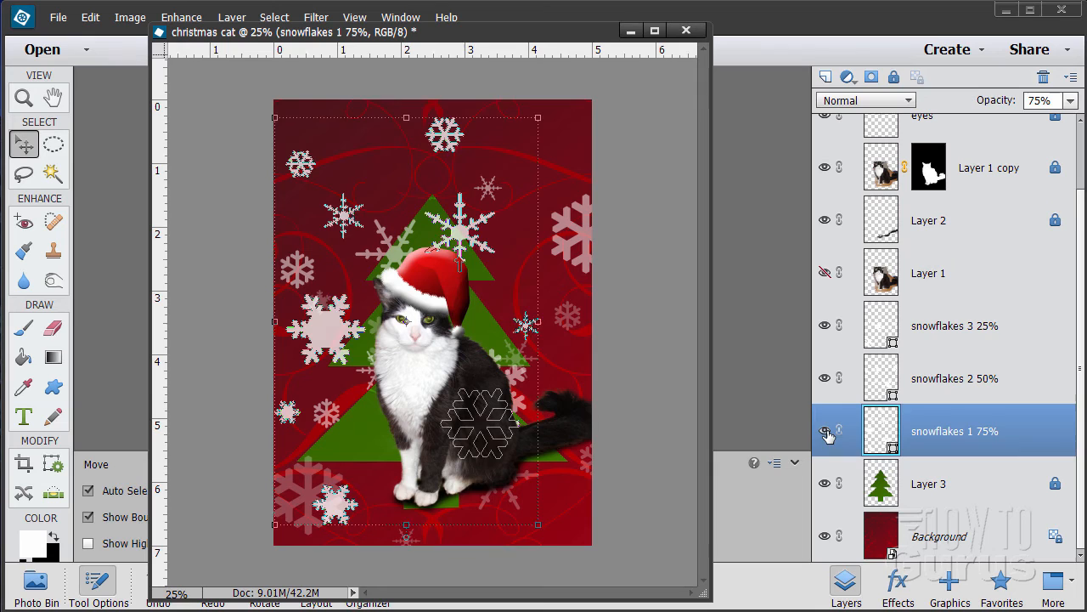
right_click(930, 422)
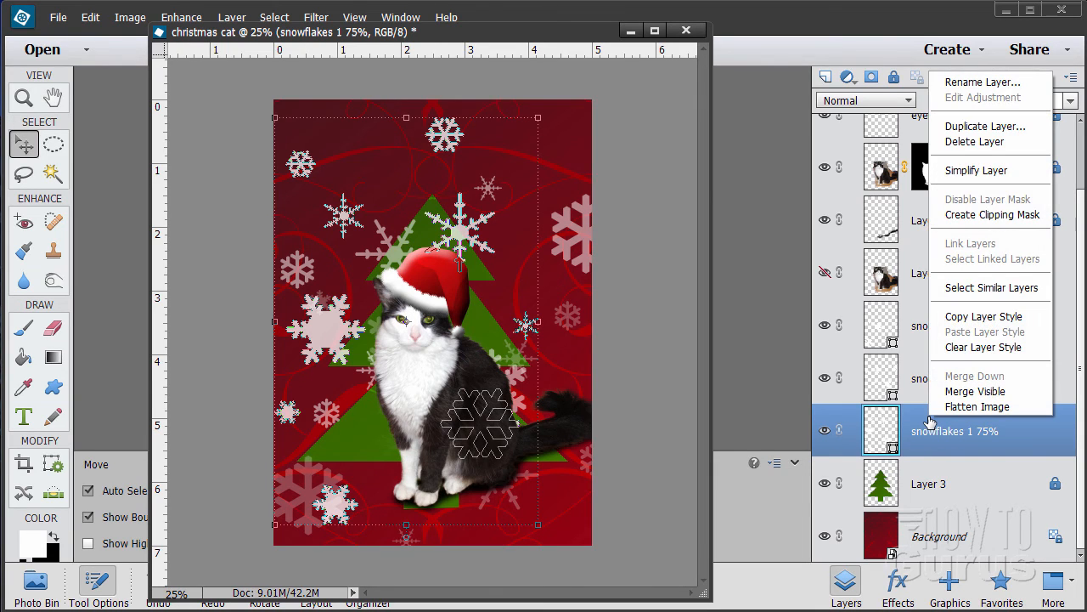
left_click(976, 173)
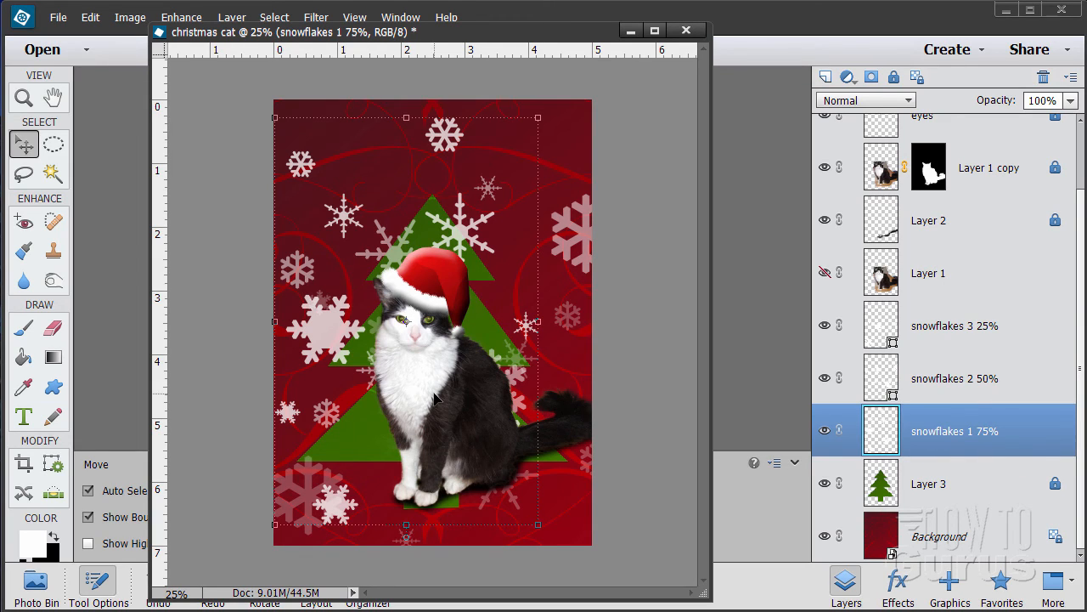
- Erase the large solid snowflake left of the cat's face from the snowflakes 1 75% layer with an 85 px Eraser
left_click(53, 328)
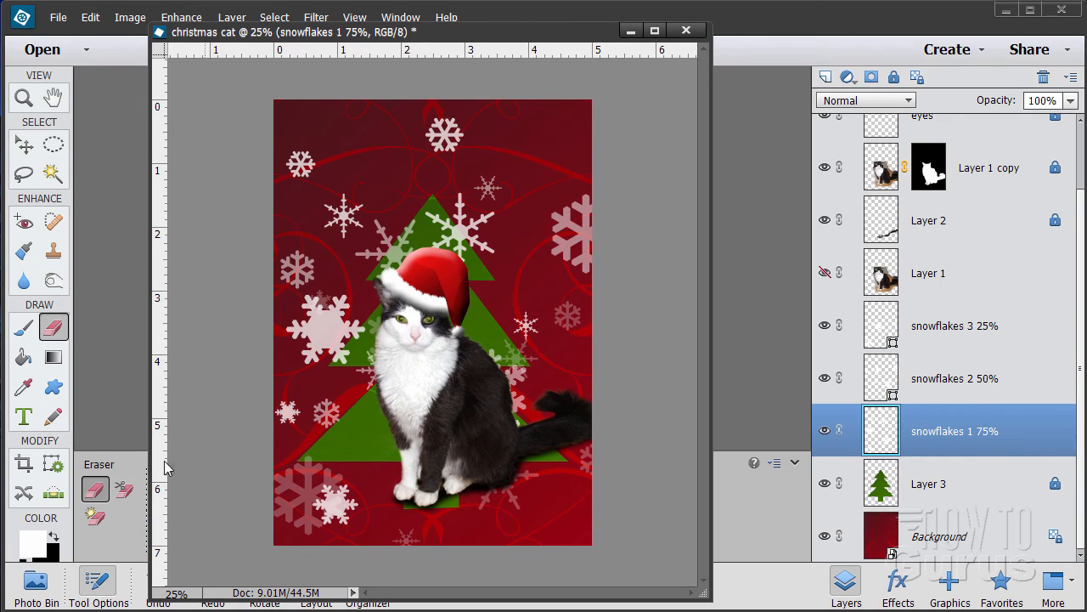
left_click_drag(415, 39, 626, 39)
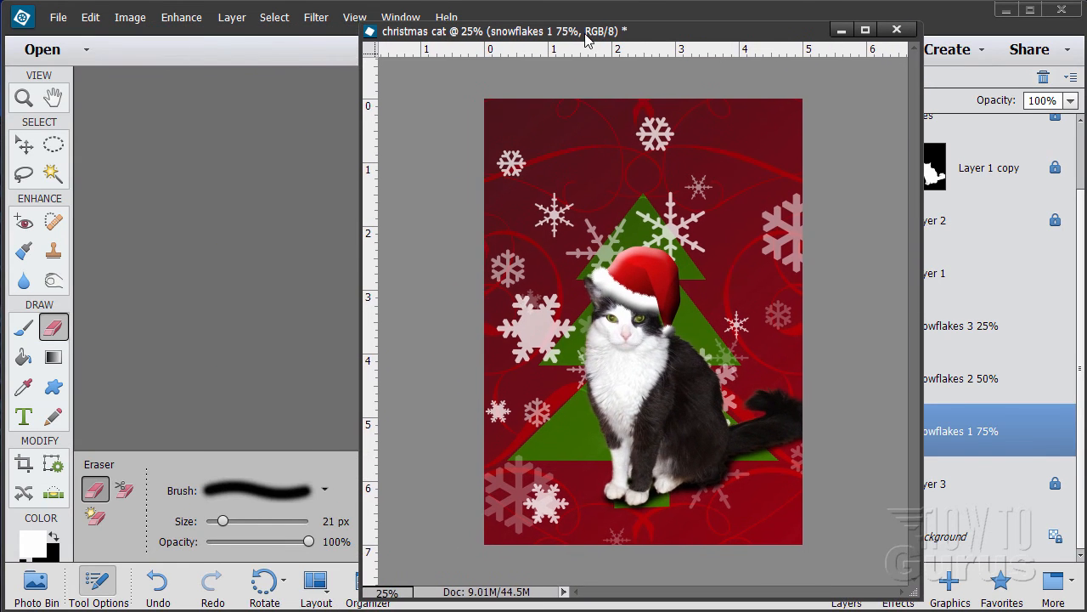
mouse_move(226, 522)
left_mouse_down()
mouse_move(286, 528)
mouse_move(262, 523)
left_mouse_up()
mouse_move(521, 316)
left_mouse_down()
mouse_move(508, 335)
mouse_move(529, 306)
mouse_move(548, 324)
mouse_move(535, 311)
left_mouse_up()
left_click_drag(522, 362, 565, 326)
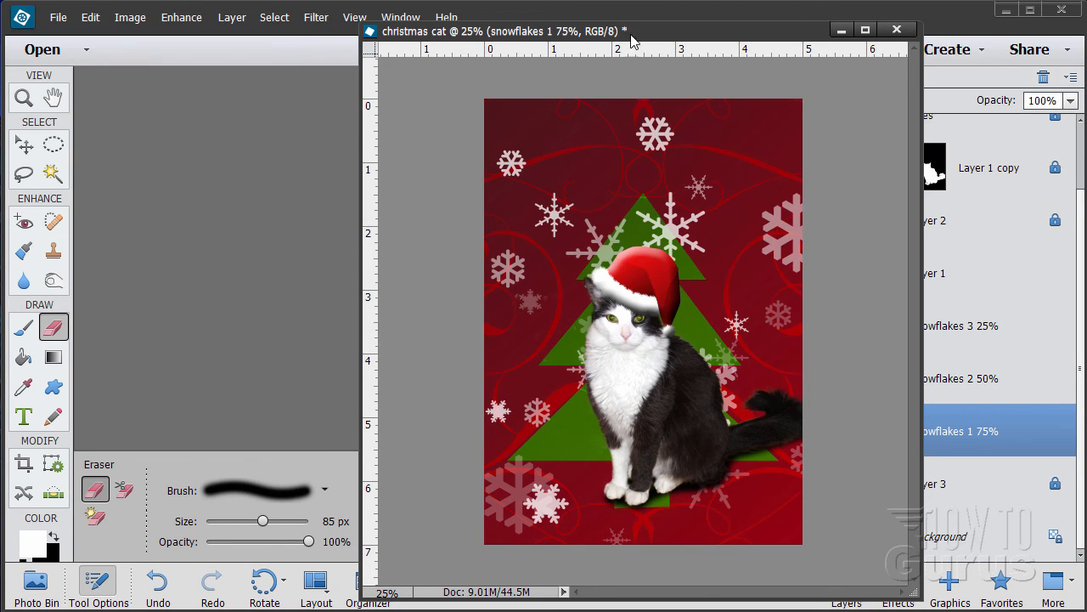
left_click_drag(631, 40, 472, 40)
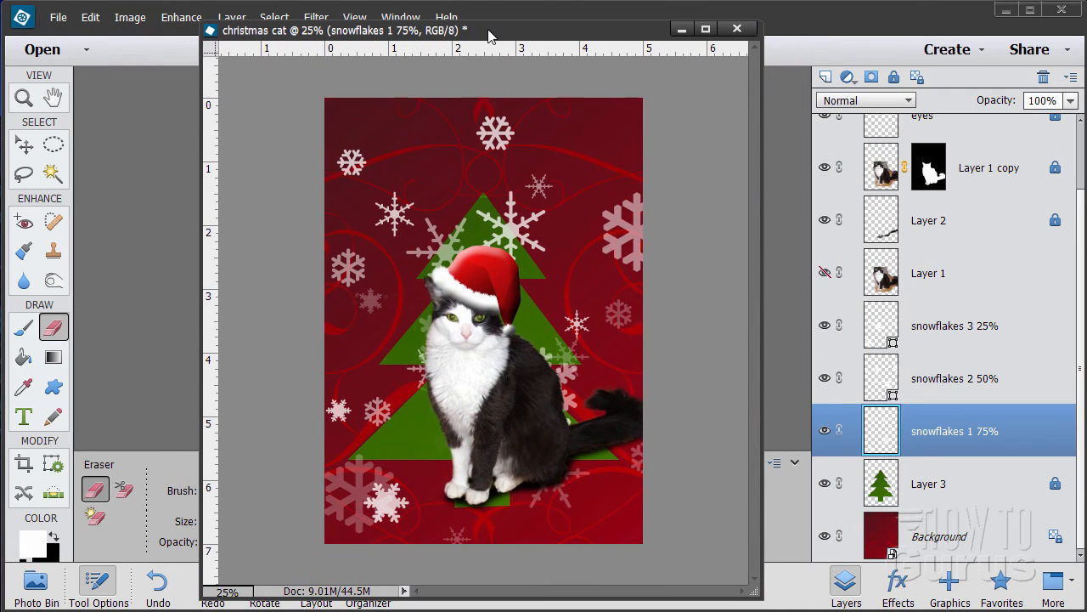
left_click(25, 146)
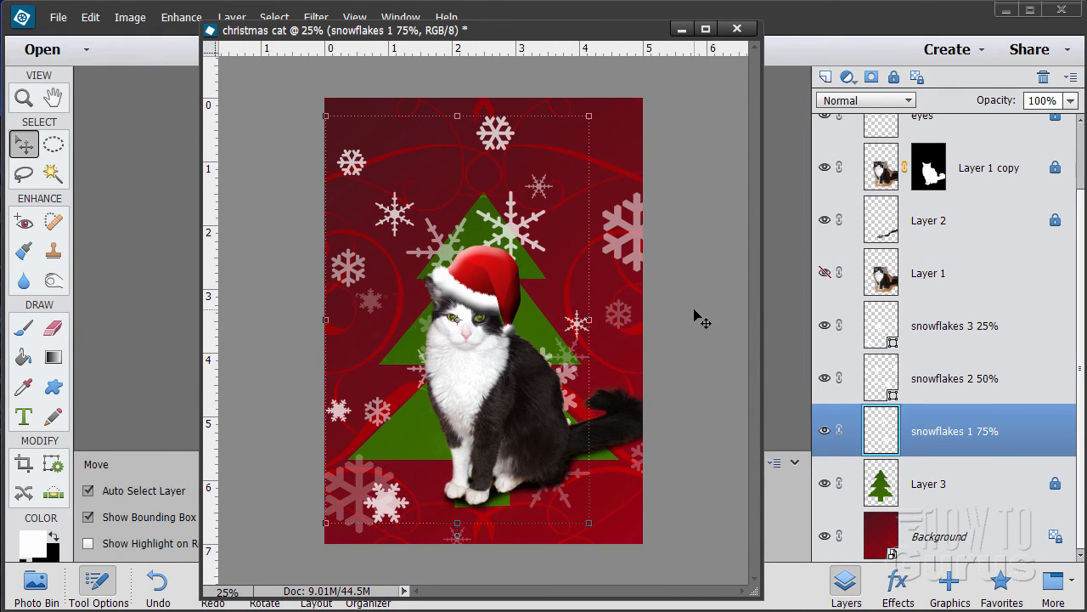
- Start a horizontal text line near the card's upper-left corner and set its font size to 30 pt
left_click(24, 417)
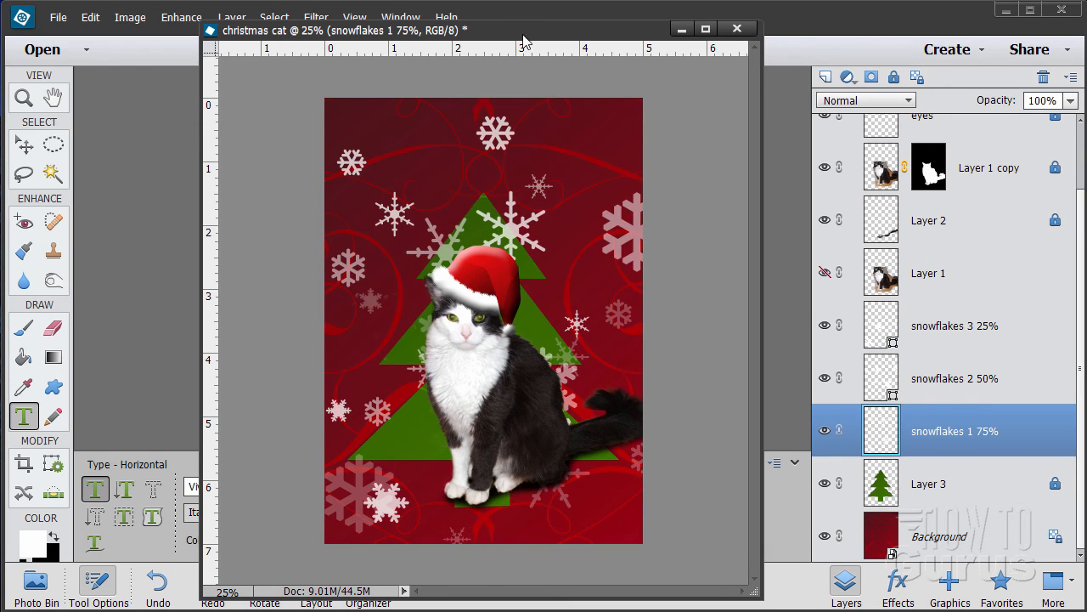
left_click_drag(501, 34, 798, 23)
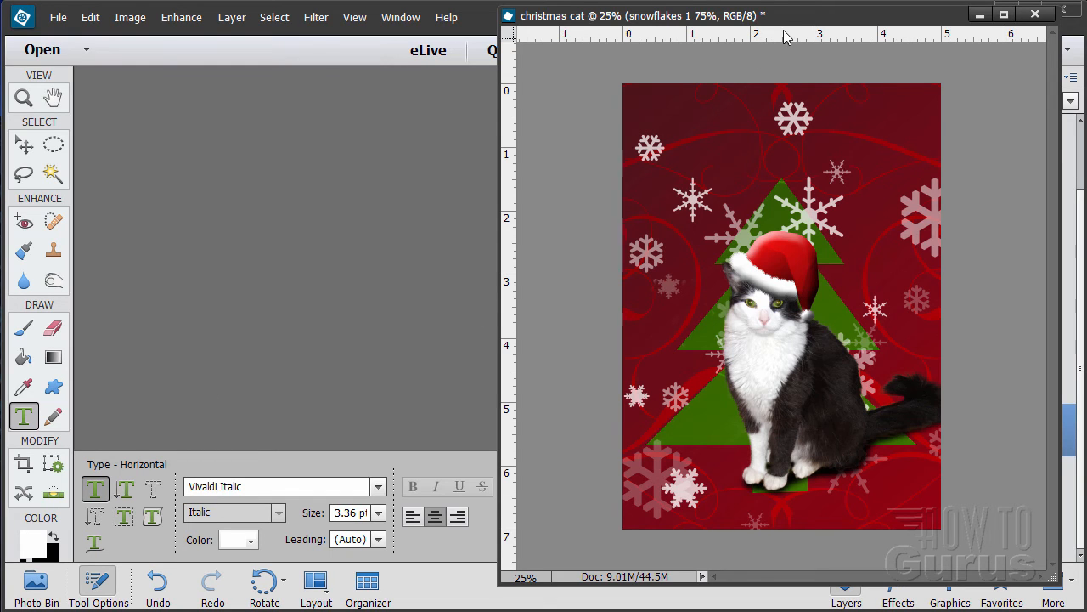
left_click_drag(781, 18, 609, 17)
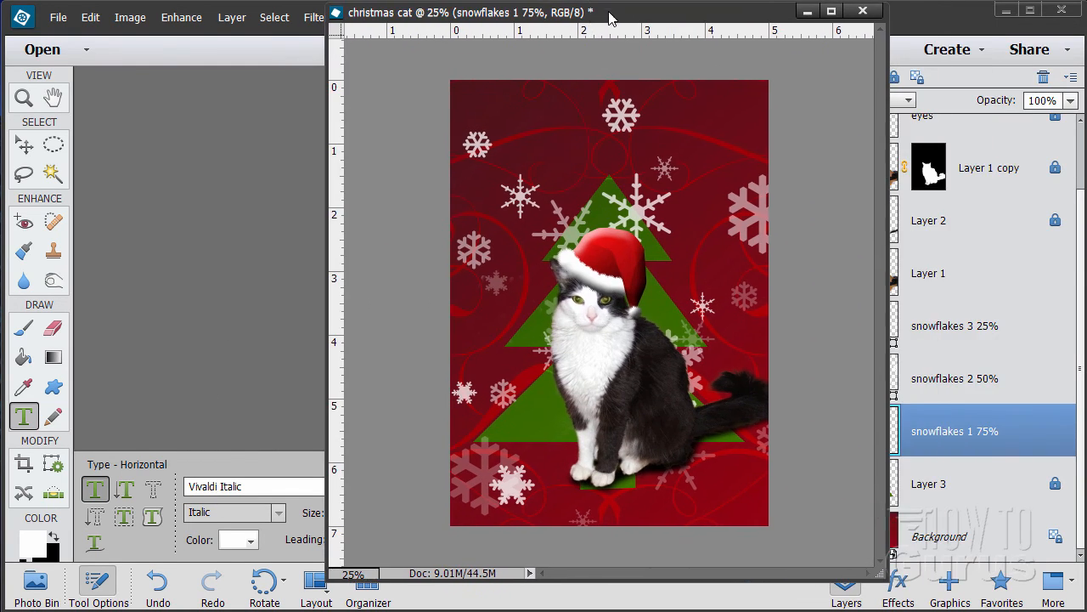
left_click(525, 134)
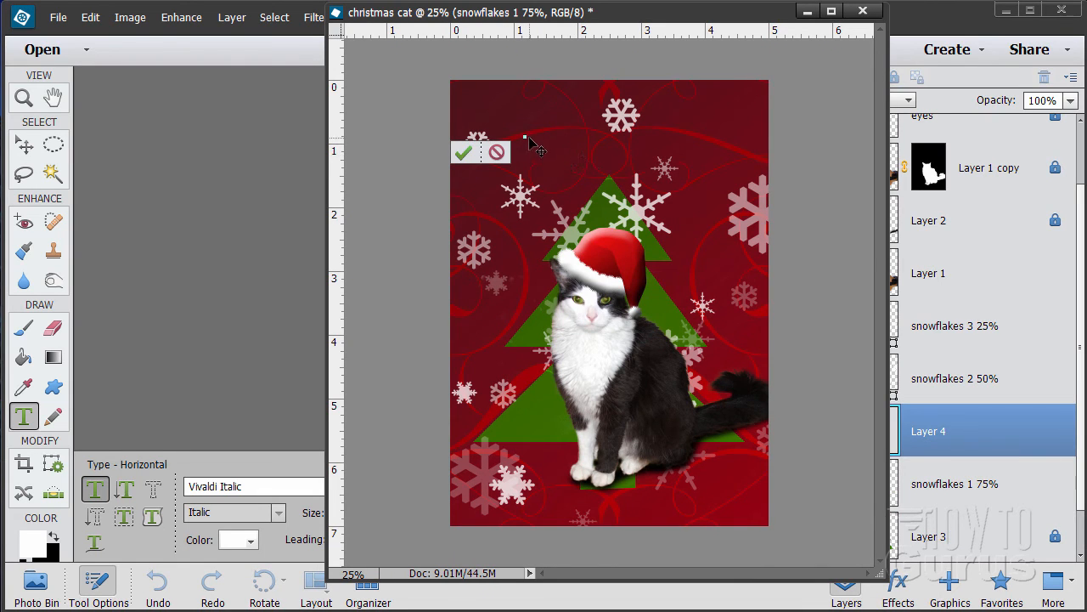
left_click_drag(633, 13, 766, 23)
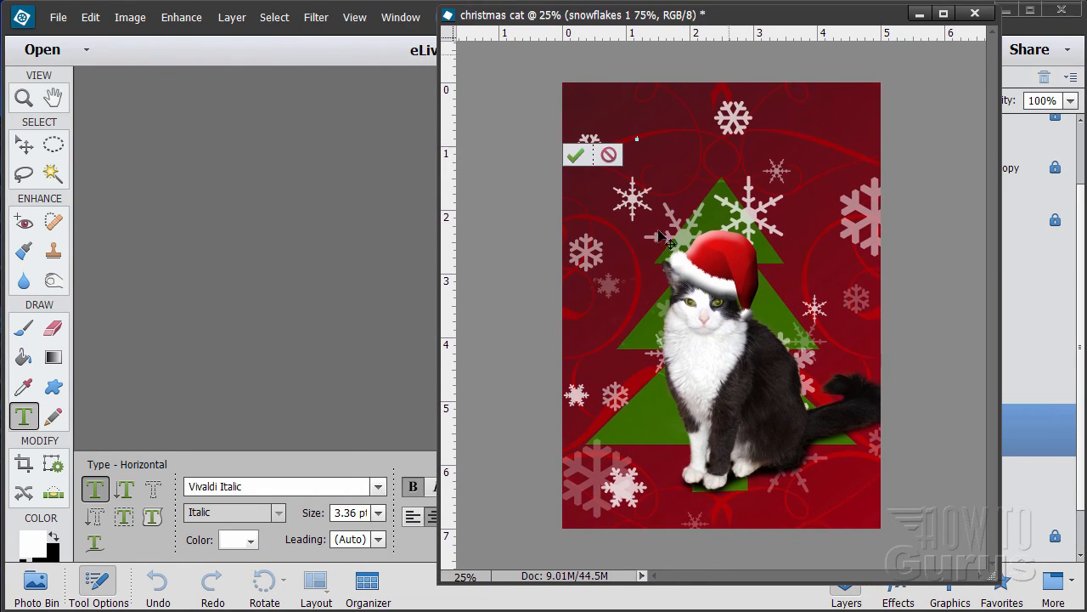
left_click(379, 514)
left_click(372, 426)
left_click(378, 513)
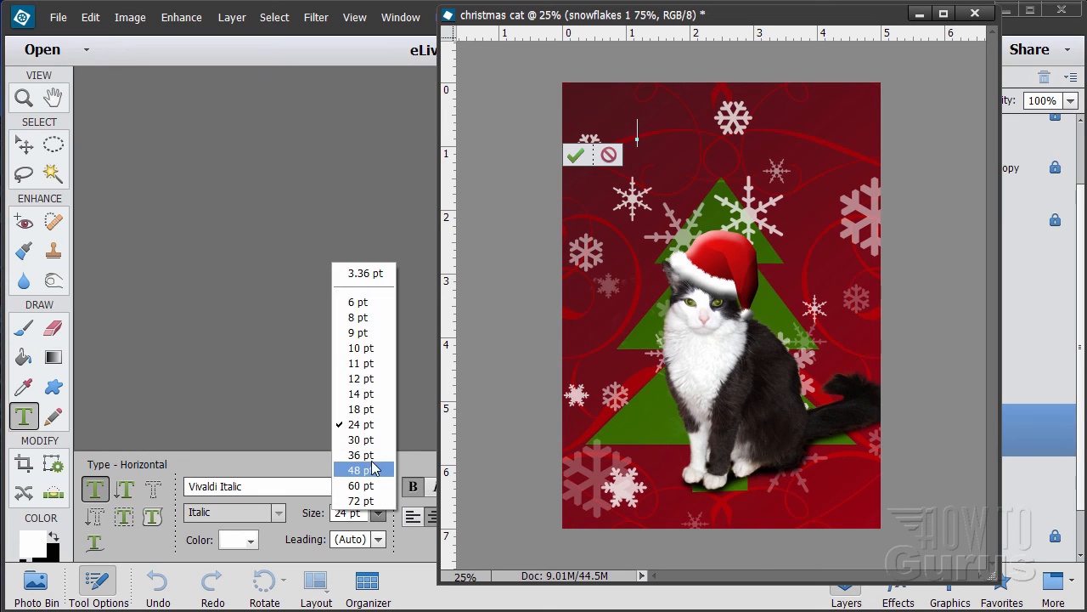
left_click(372, 469)
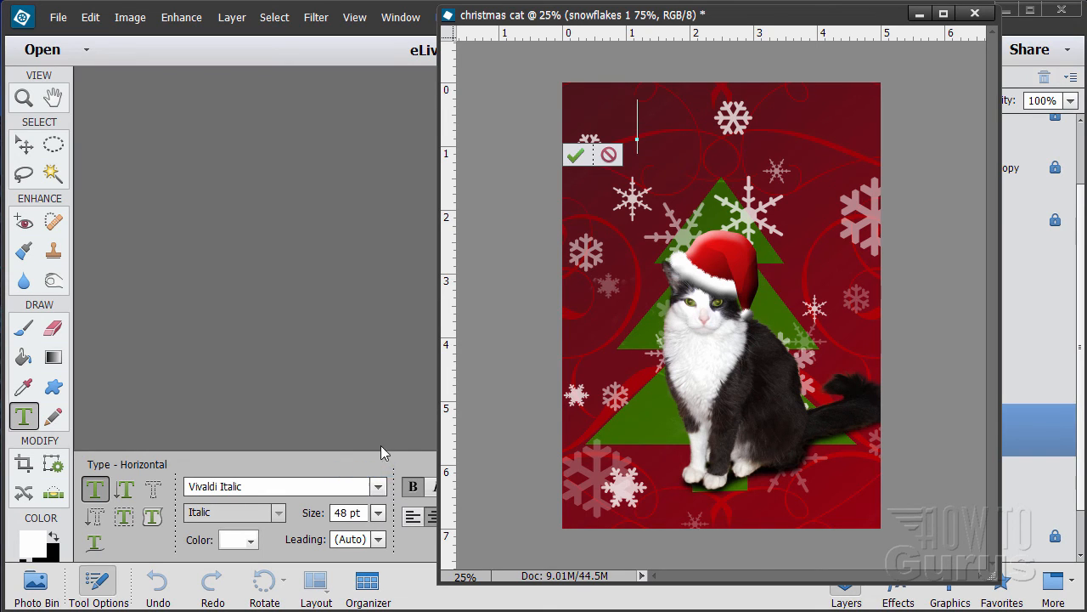
left_click(379, 513)
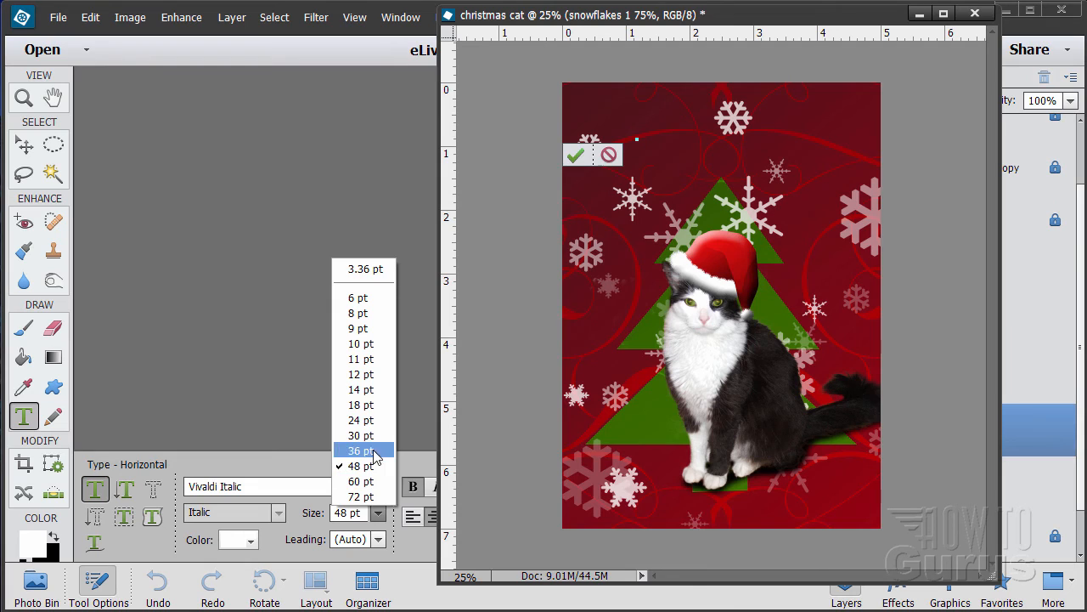
left_click(358, 446)
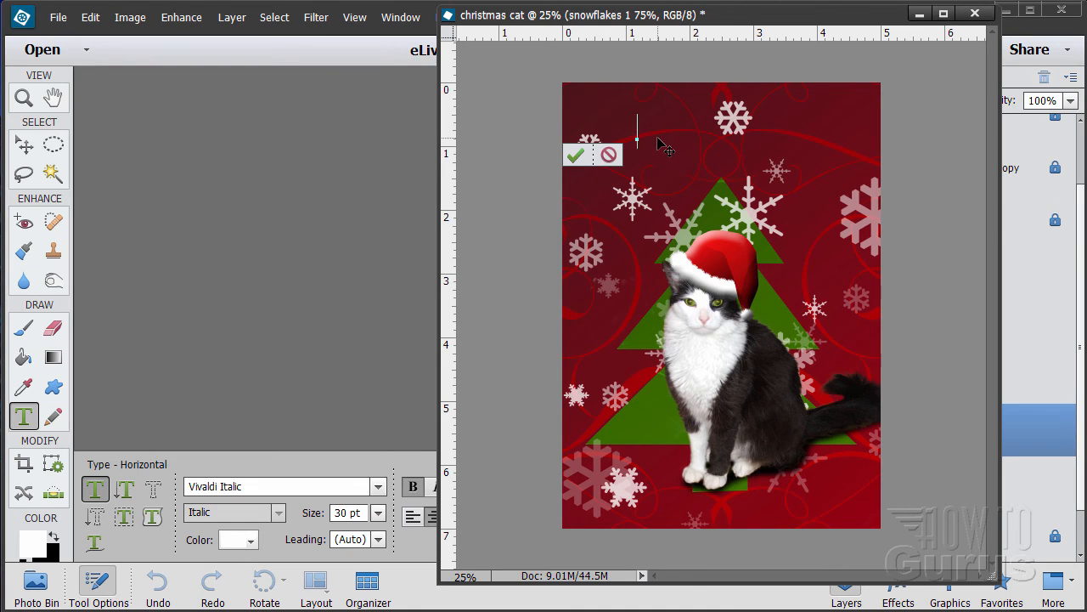
- Enter the greeting "Merry Christmas" as the text and commit it
type("M")
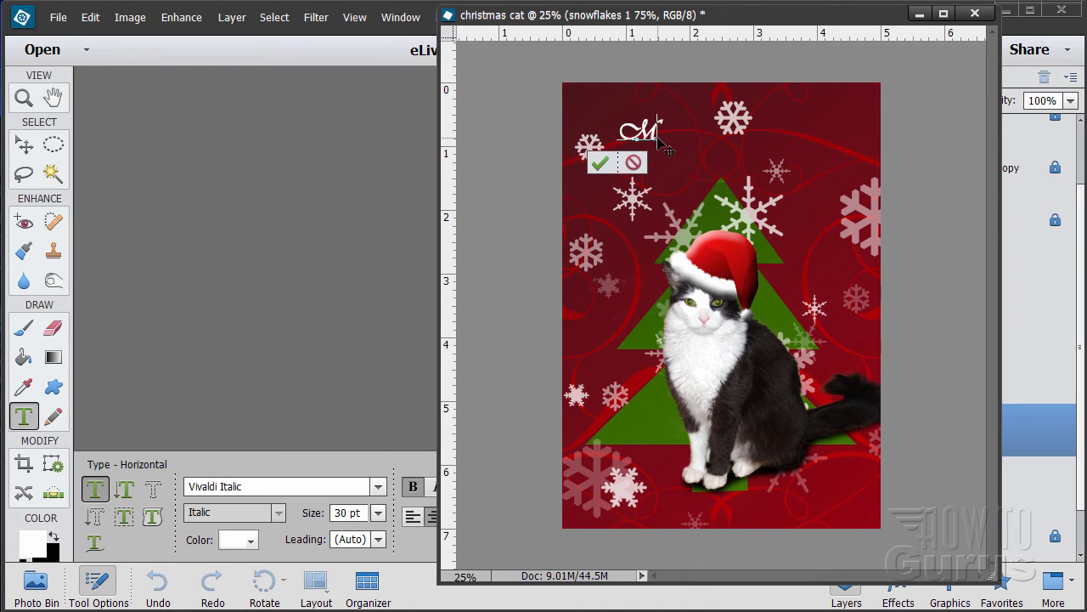
type("erry Christmas")
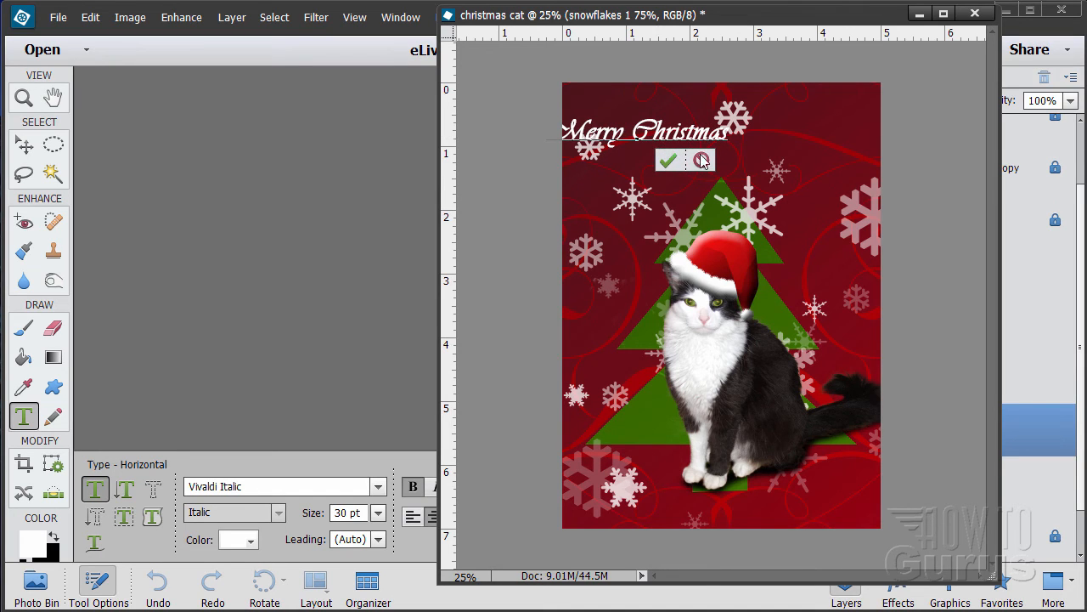
left_click(669, 159)
- Enlarge the Merry Christmas text proportionally to about 150% and position it across the card just above the tree
left_click_drag(670, 137, 869, 192)
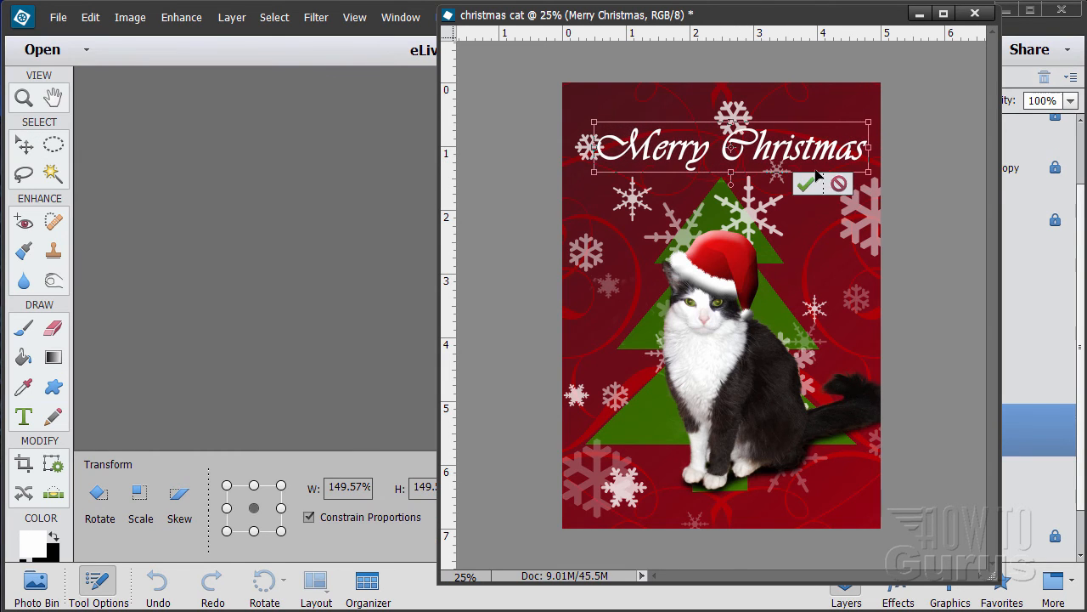
left_click_drag(805, 163, 789, 170)
left_click(796, 191)
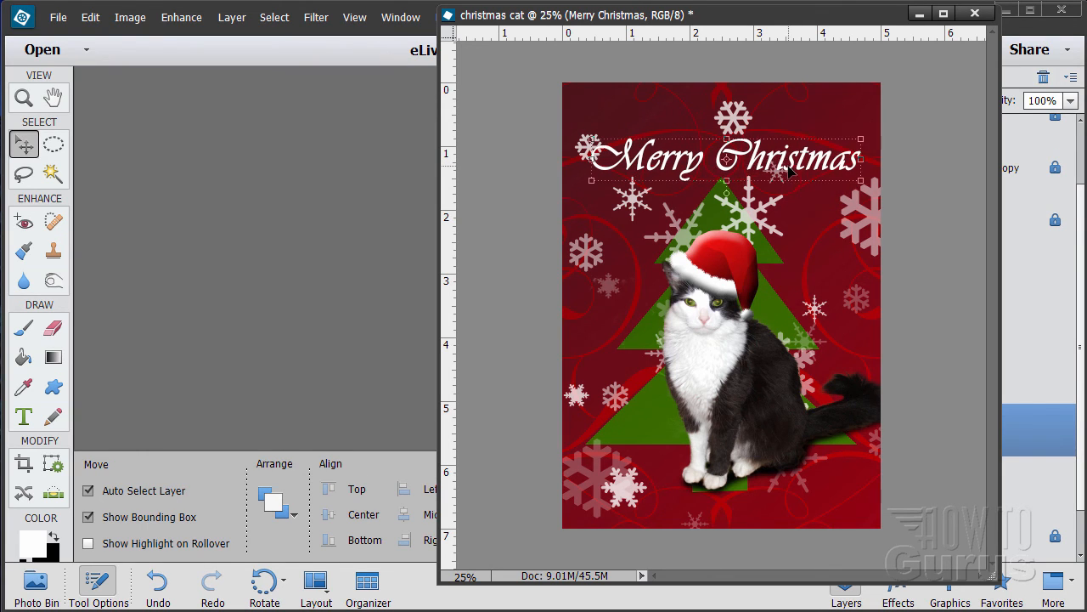
- Move the Merry Christmas layer to the top of the layer stack, above the santa hat layer
left_click_drag(766, 23, 513, 66)
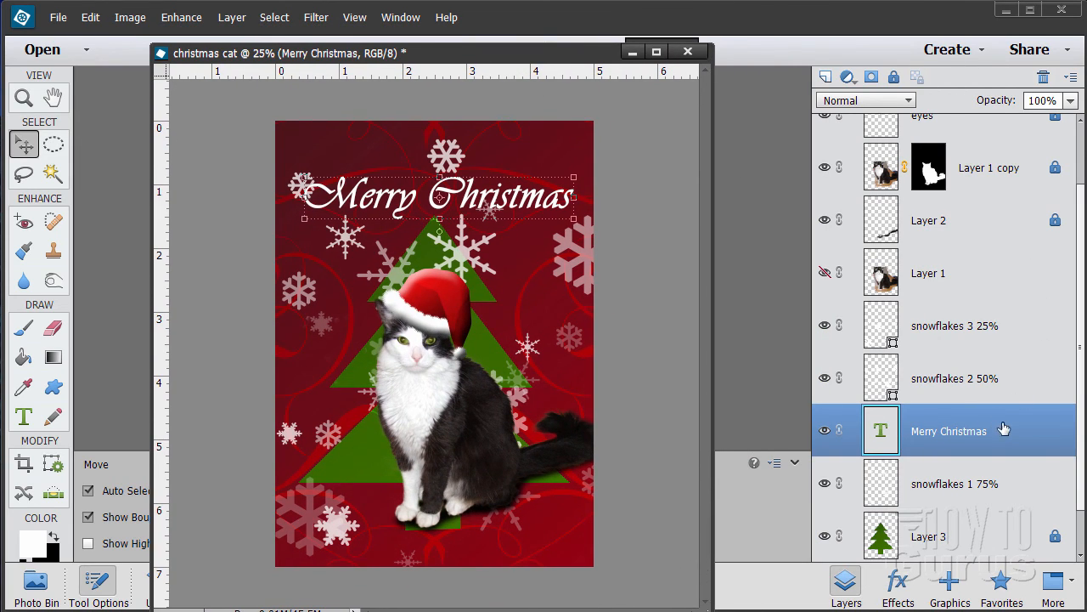
left_click_drag(1005, 429, 978, 202)
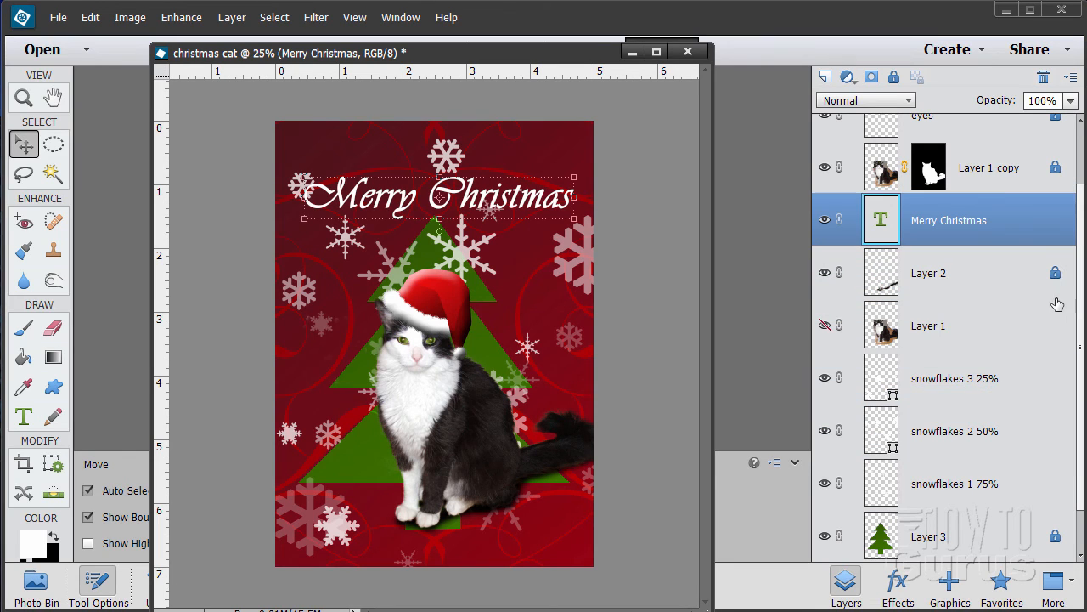
scroll(1045, 246, "up", 3)
left_click_drag(1002, 294, 973, 128)
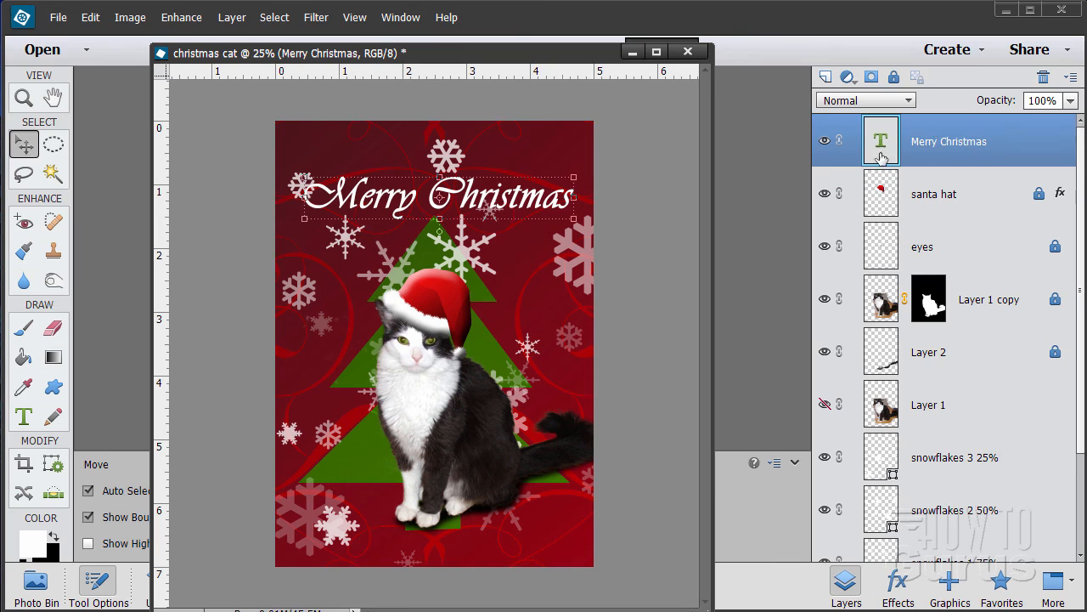
- Add a Stroke layer style to the Merry Christmas text with a size of 32 px
left_click(226, 18)
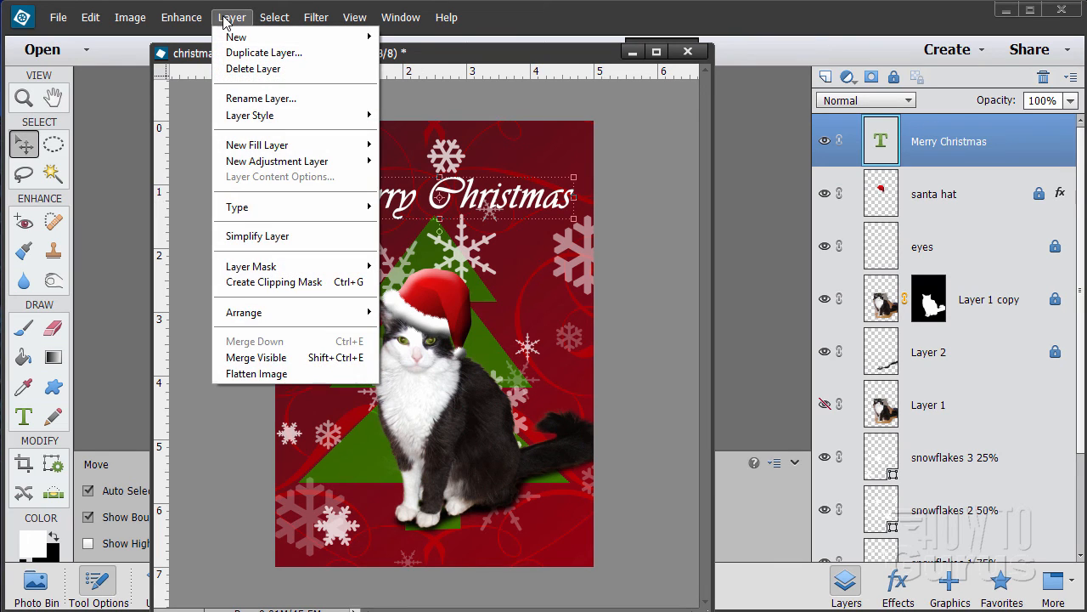
mouse_move(261, 117)
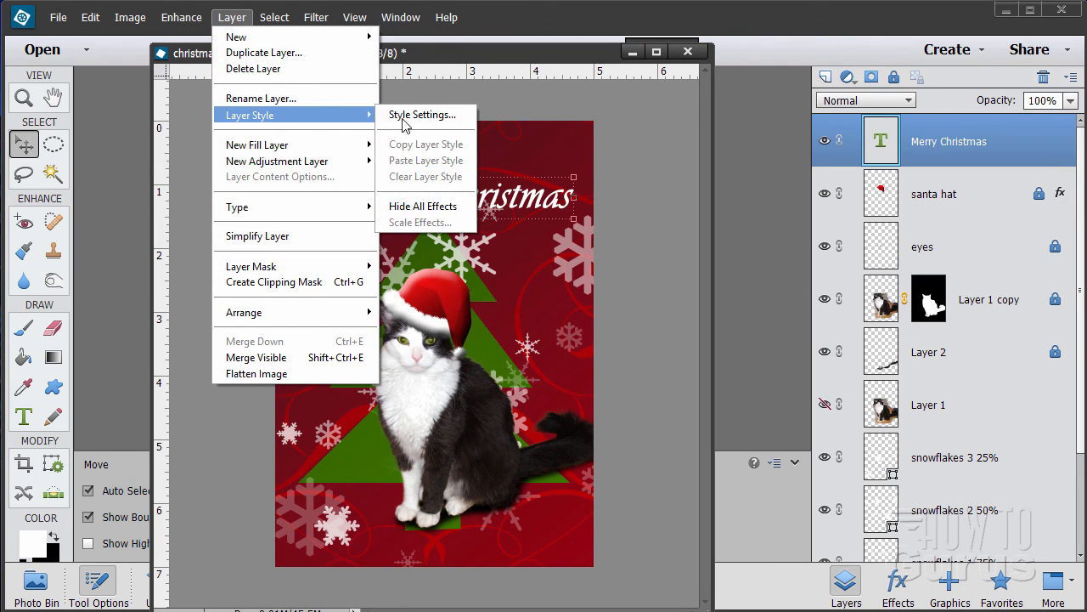
left_click(406, 120)
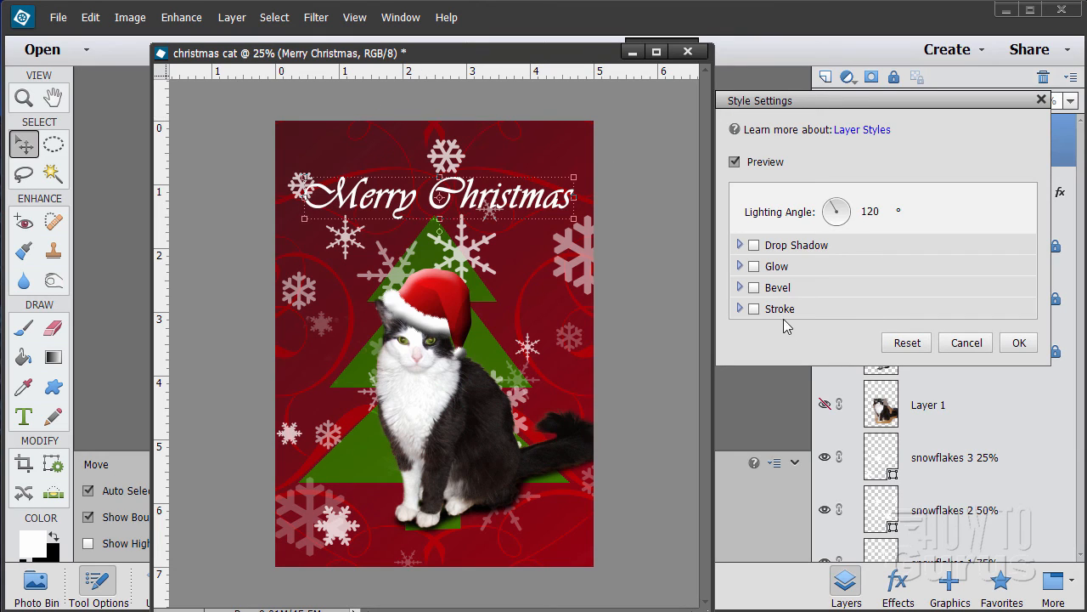
left_click(753, 309)
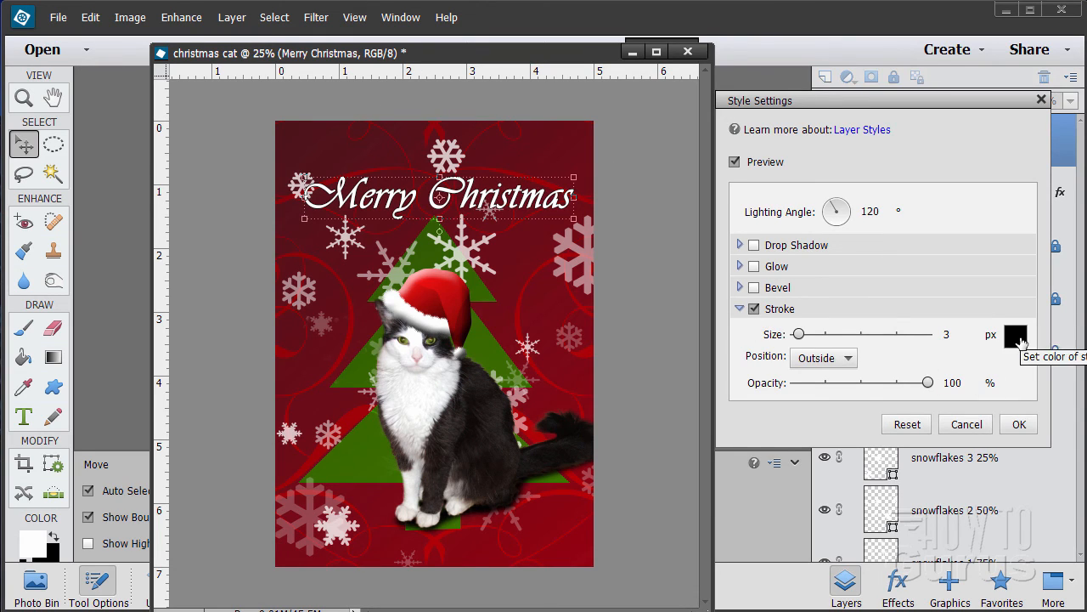
mouse_move(799, 335)
left_mouse_down()
mouse_move(831, 341)
mouse_move(813, 343)
left_mouse_up()
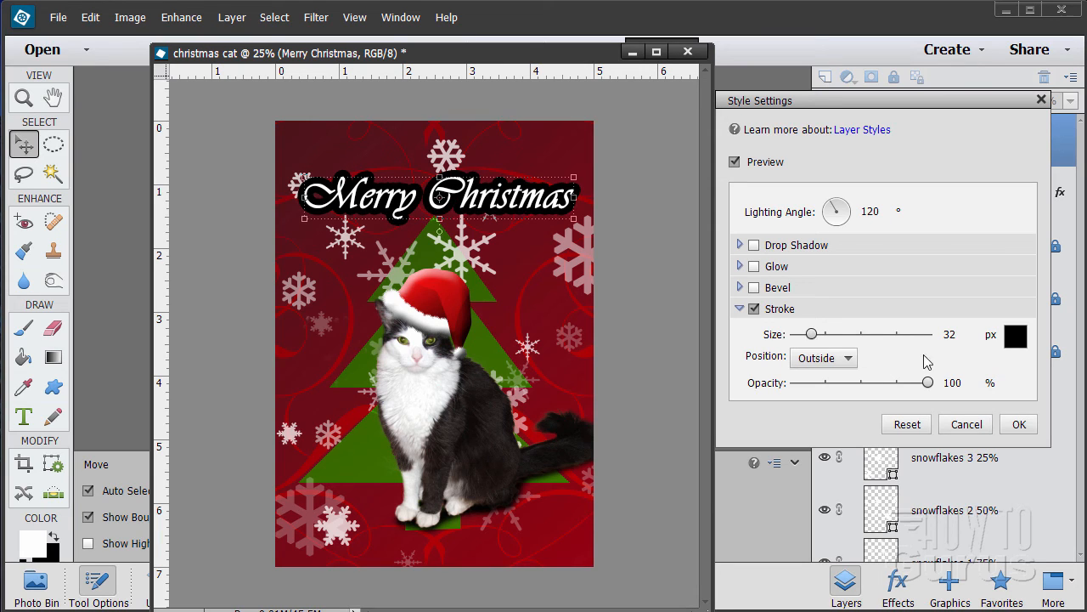
- Set the text's stroke color to dark red bc0000 and apply the layer style
left_click(1016, 337)
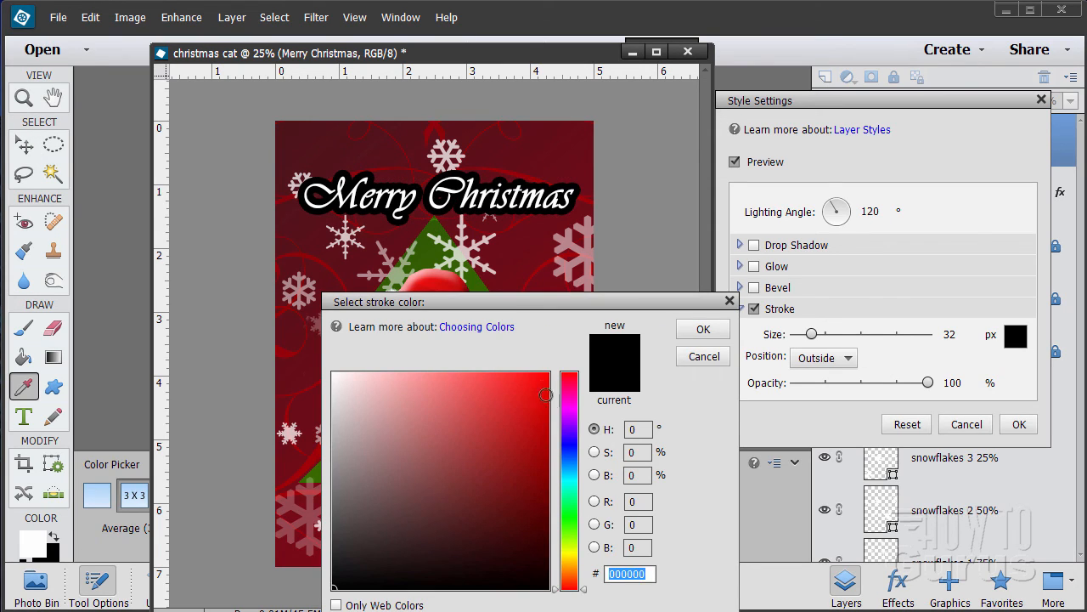
left_click(544, 376)
left_click_drag(544, 378, 543, 373)
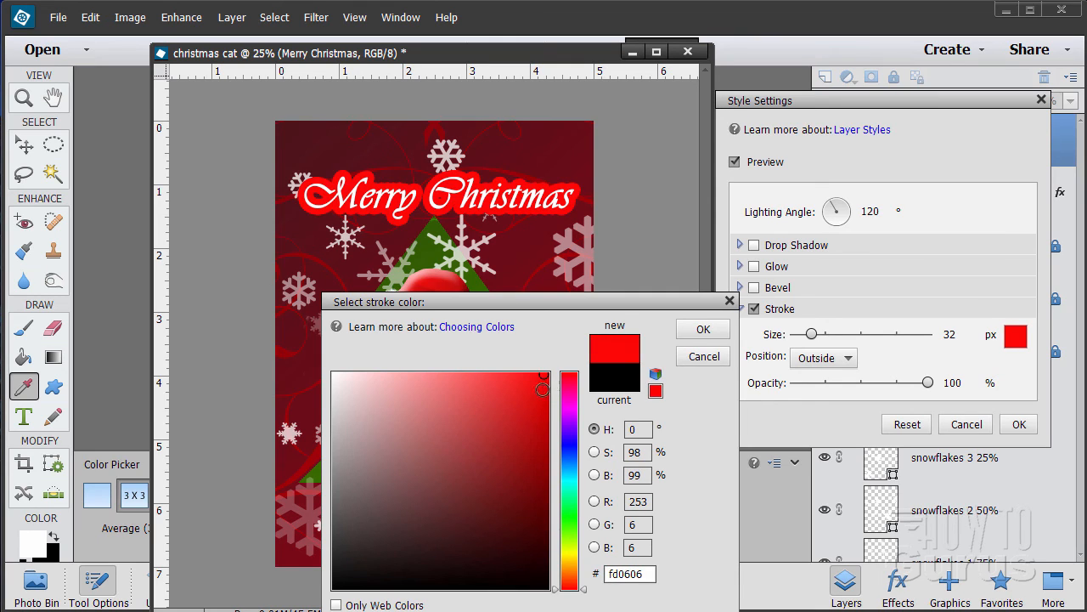
left_click(543, 397)
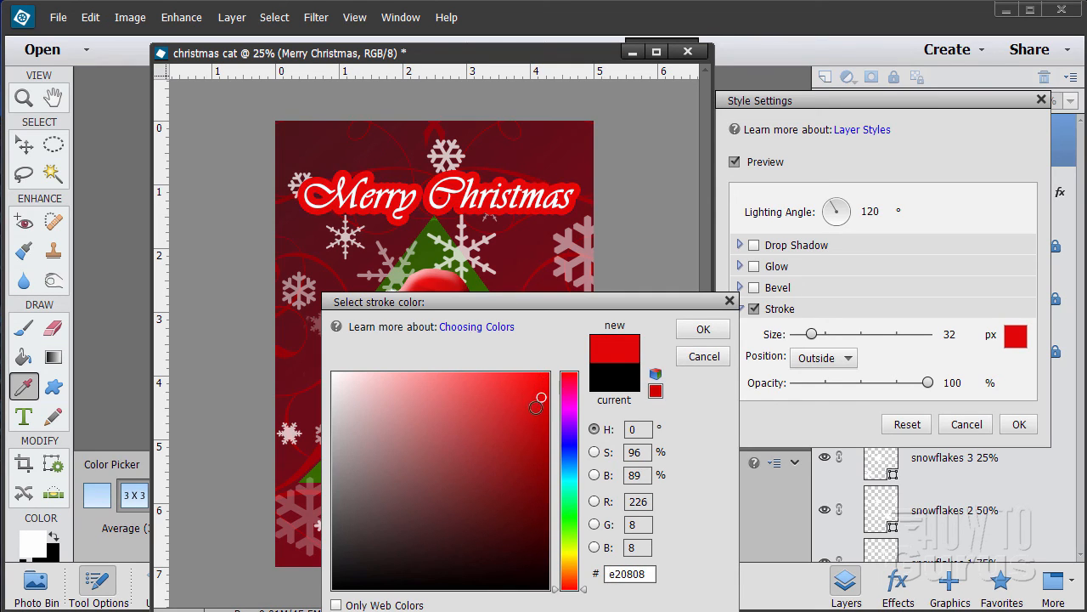
left_click_drag(535, 408, 531, 425)
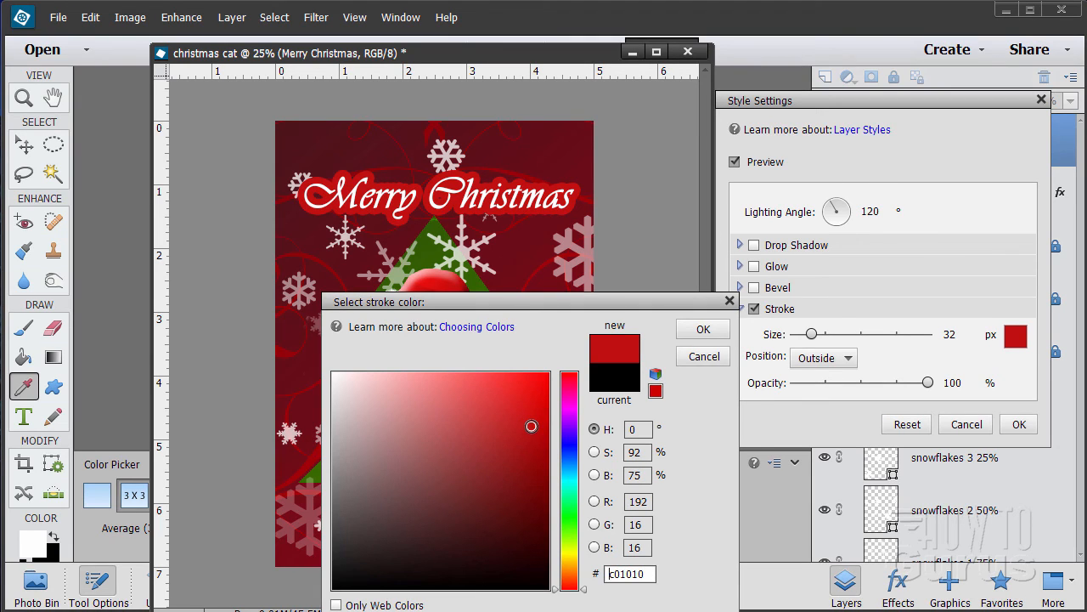
left_click_drag(529, 425, 552, 429)
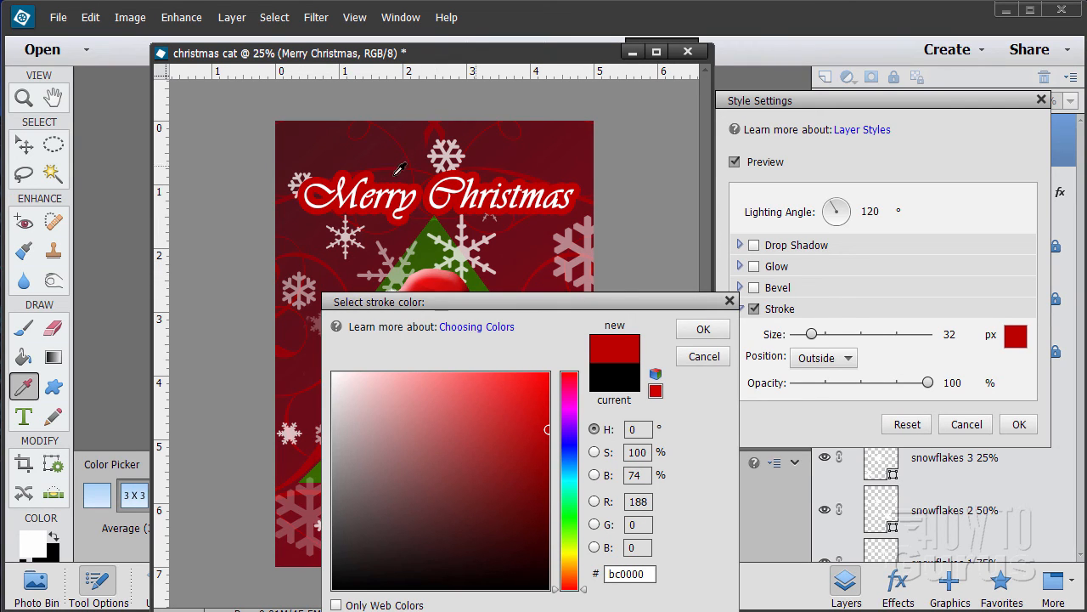
left_click(693, 328)
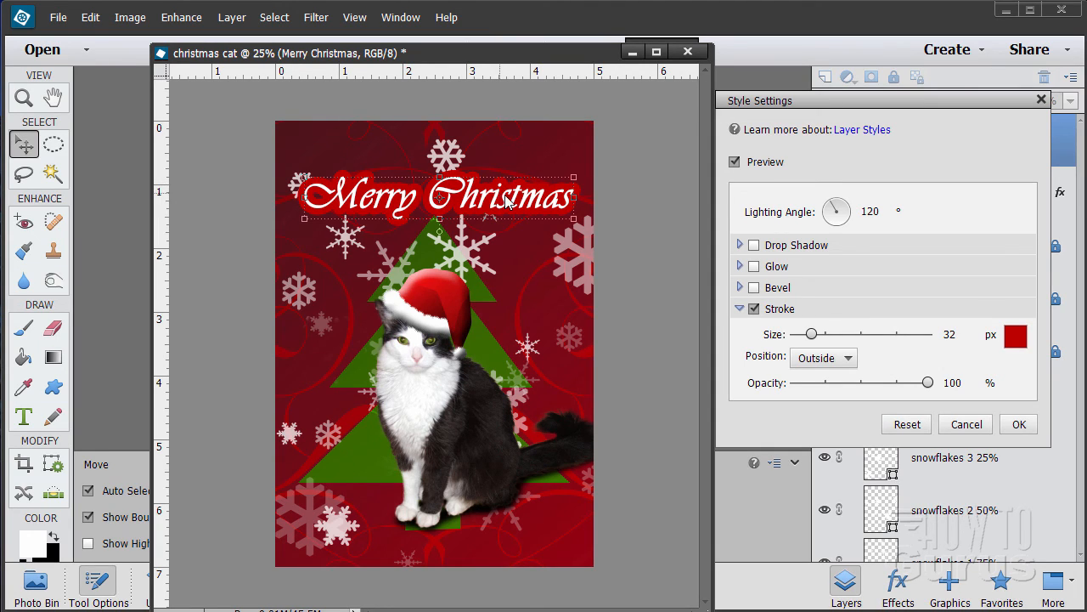
left_click(1021, 424)
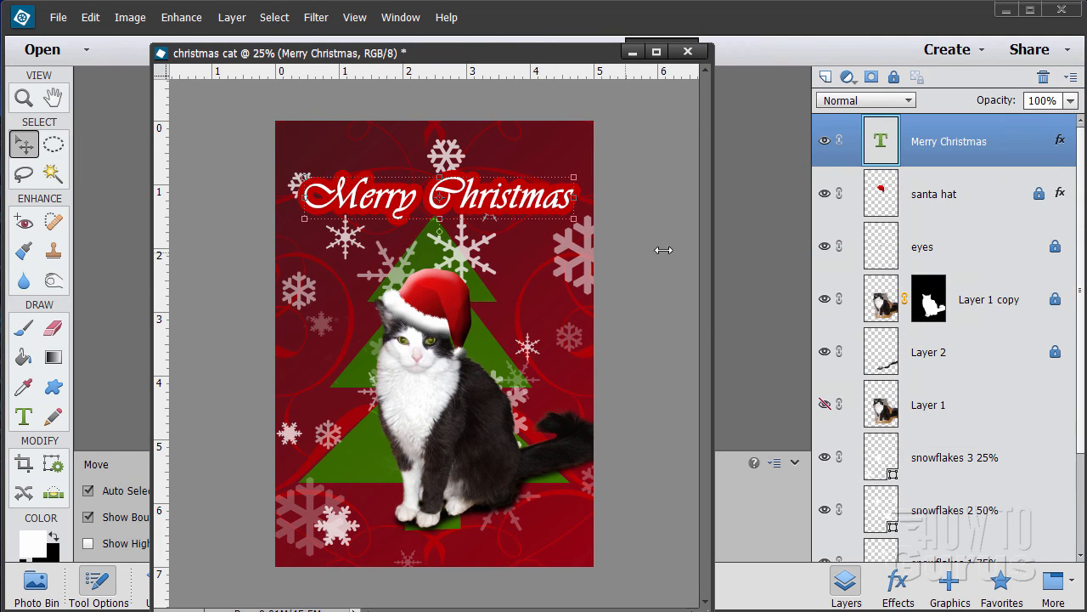
- Add the thin six-pointed snowflake from the Shapes graphics to the card as a new shape layer
left_click(23, 98)
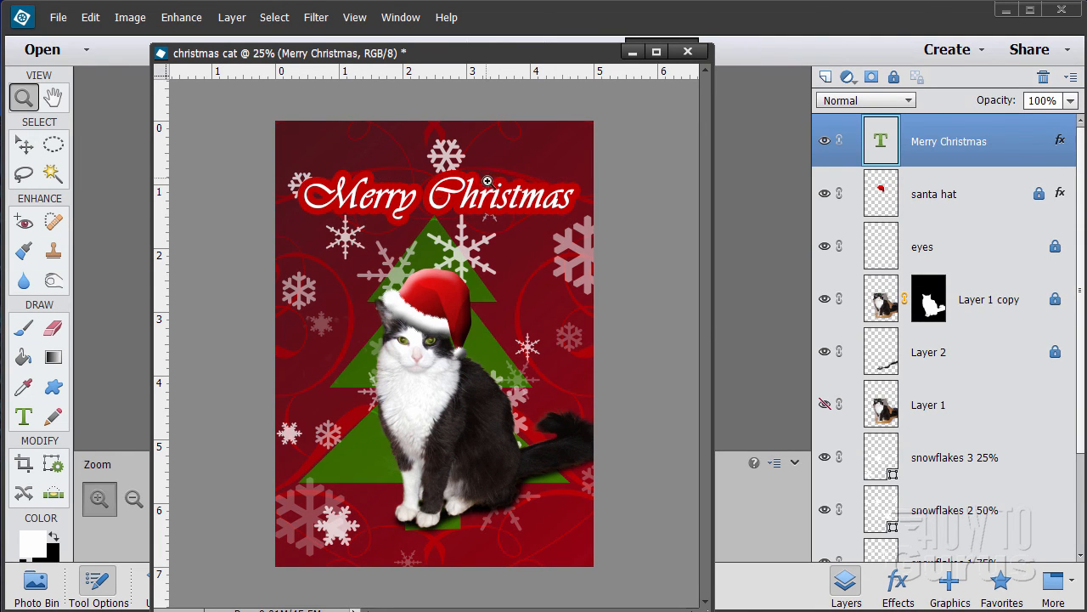
left_click(494, 196)
left_click(495, 195)
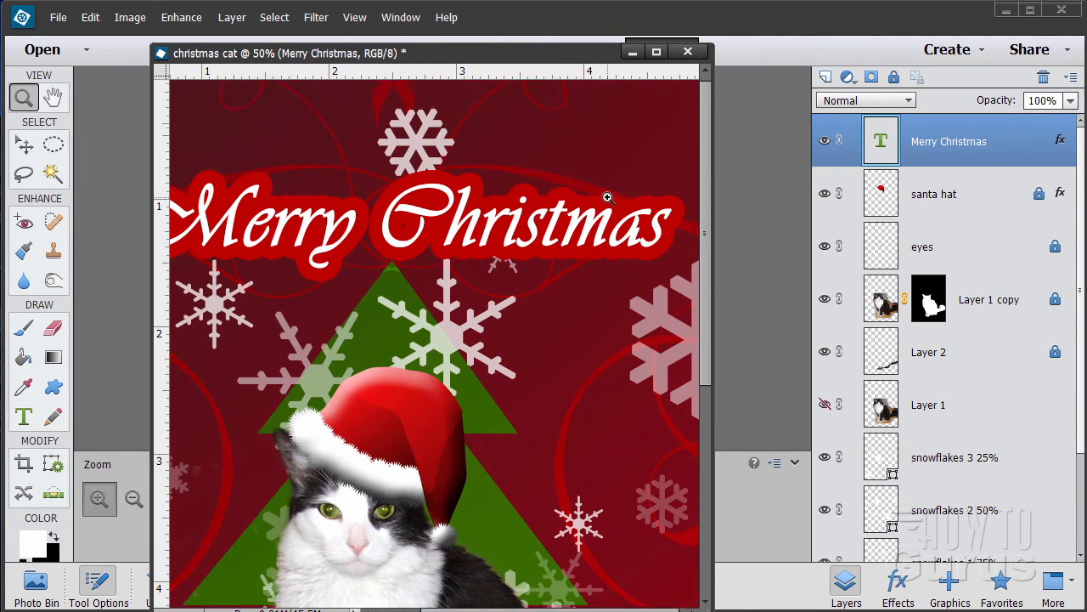
left_click(552, 223)
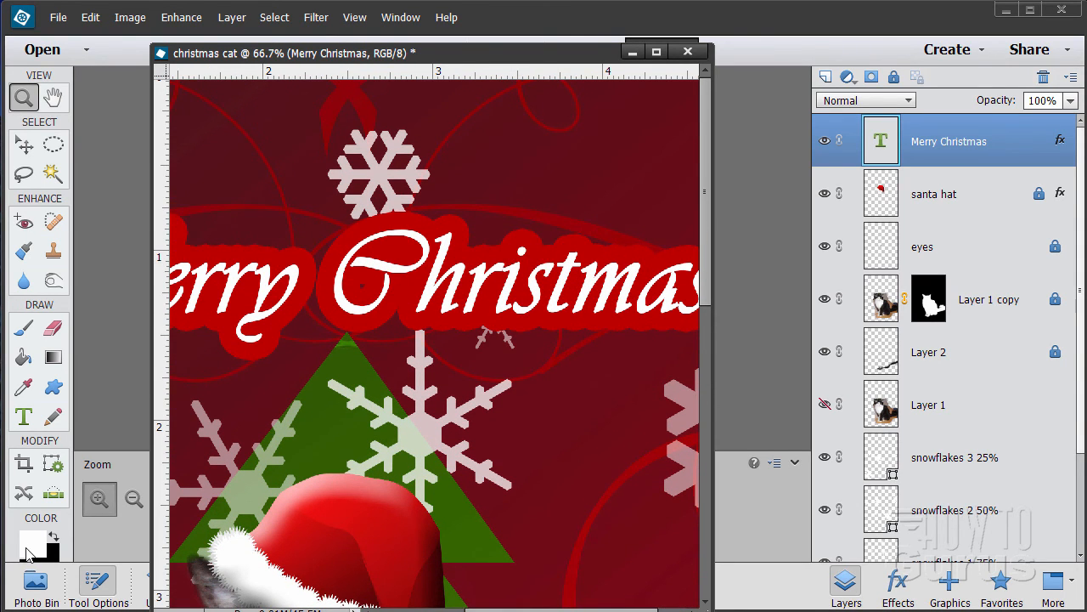
left_click(24, 145)
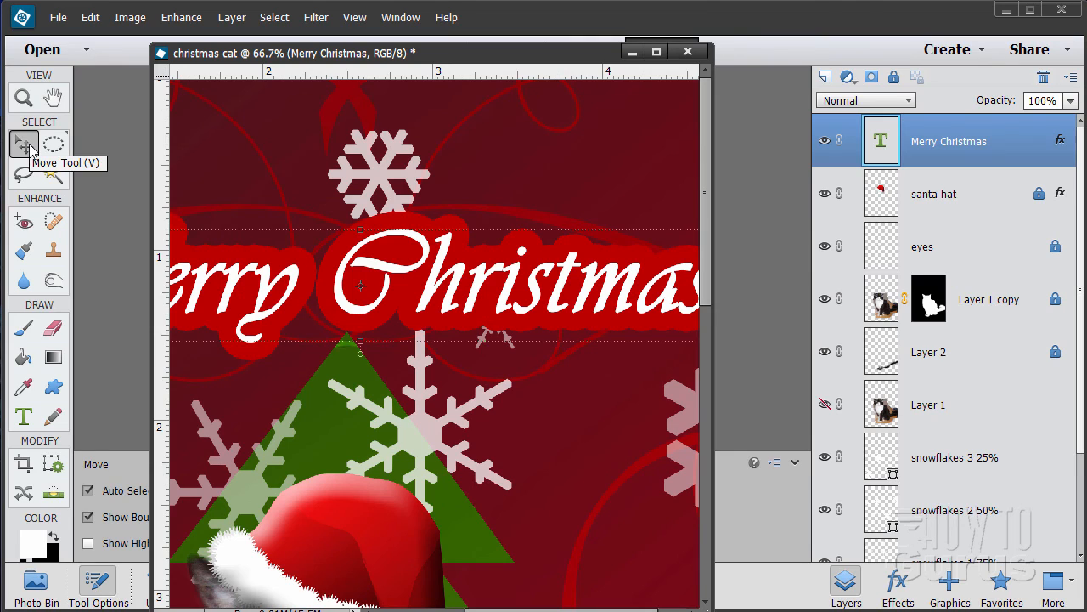
left_click(951, 591)
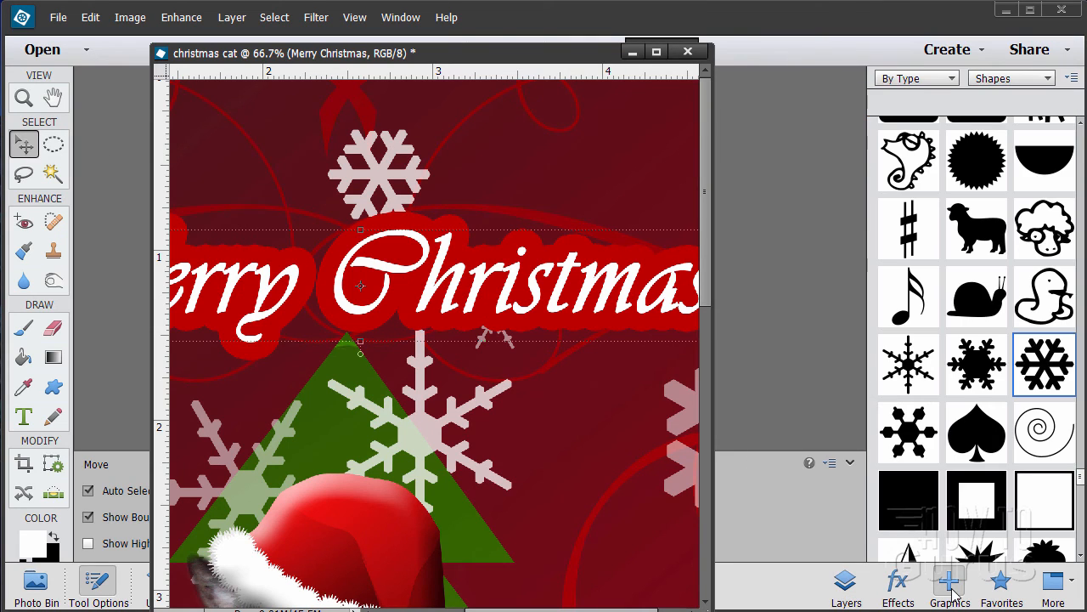
double_click(909, 367)
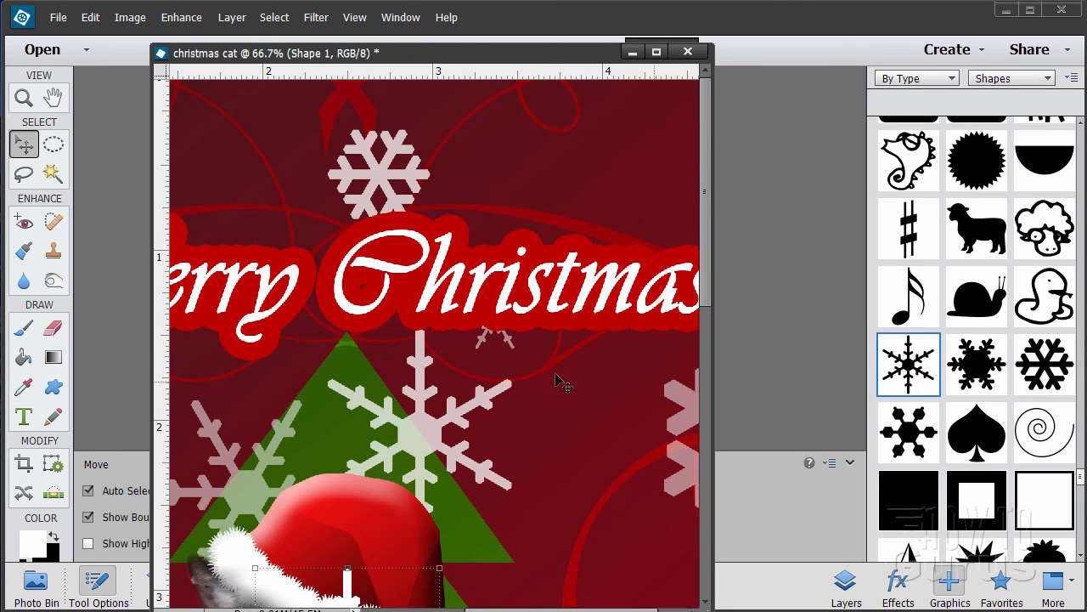
- Shrink the new snowflake and place it as the dot over the i in Christmas
left_click_drag(350, 595, 527, 259)
left_click_drag(621, 361, 540, 272)
mouse_move(534, 262)
left_mouse_down()
mouse_move(541, 274)
mouse_move(528, 268)
left_mouse_up()
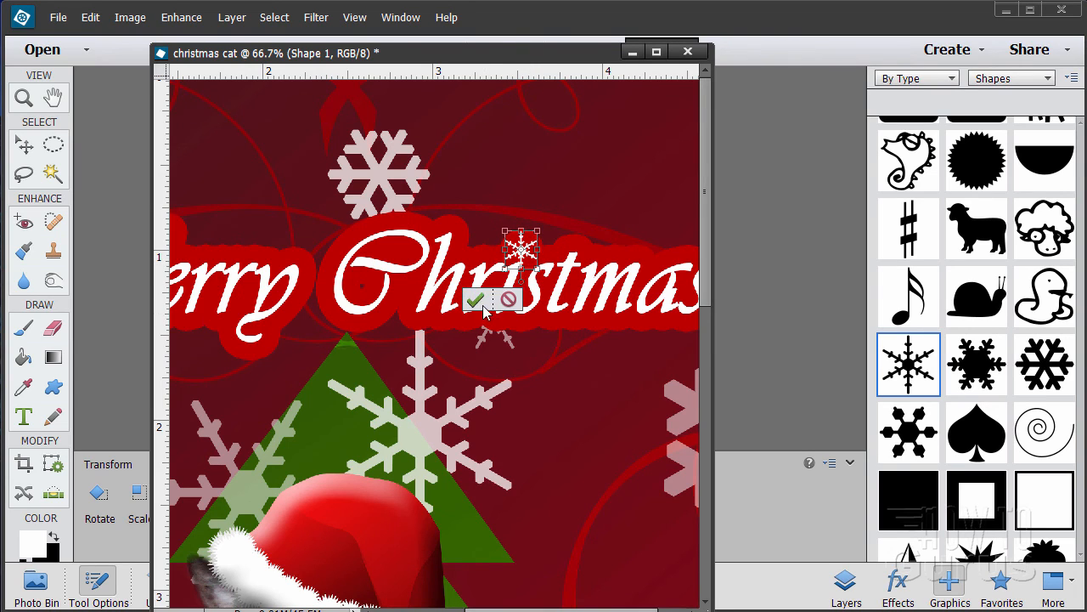
left_click(481, 304)
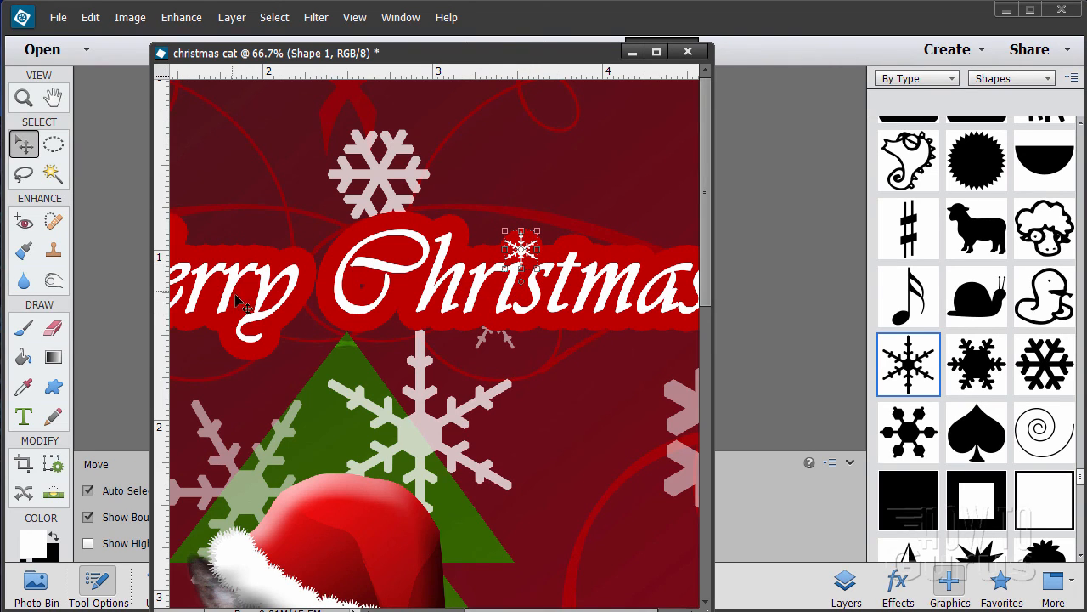
- Deselect the snowflake shape and save the card with its layers as christmas cat.psd in the Seasonal folder
left_click(25, 100)
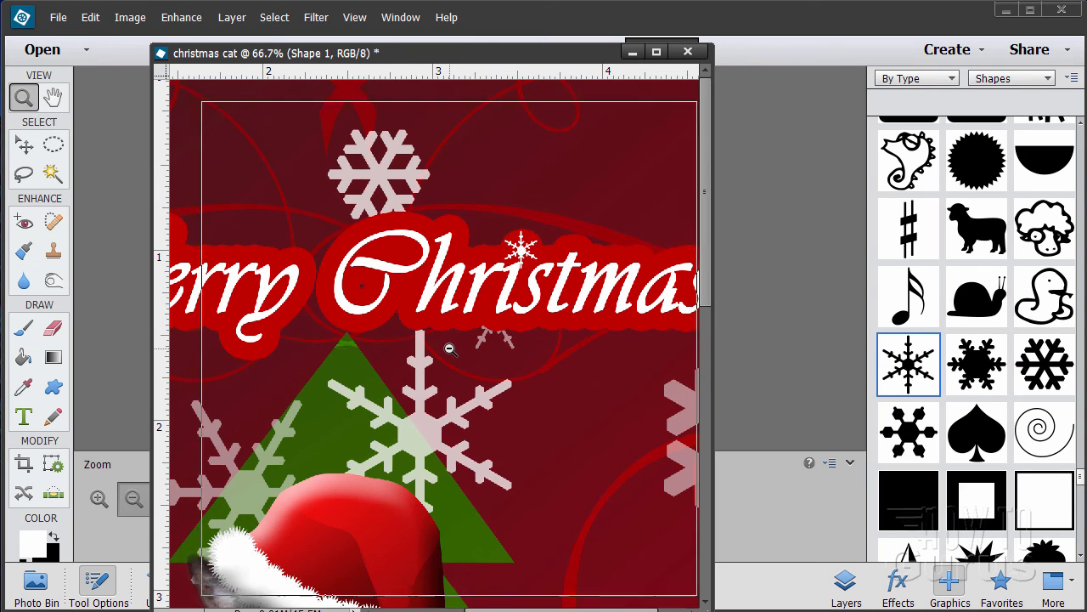
left_click(450, 349, "alt")
left_click(449, 348, "alt")
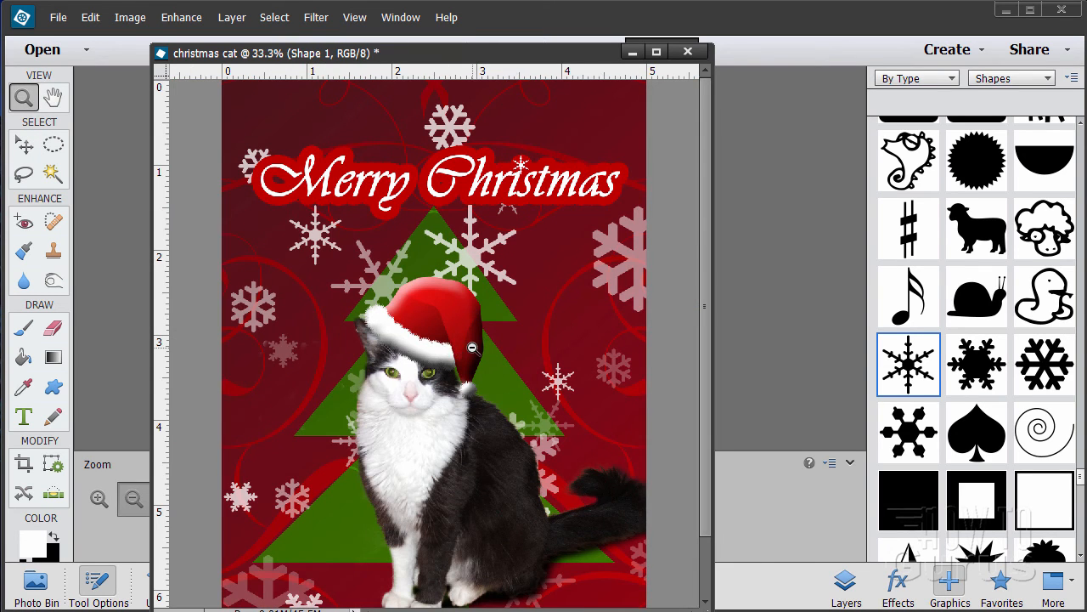
left_click(449, 348, "alt")
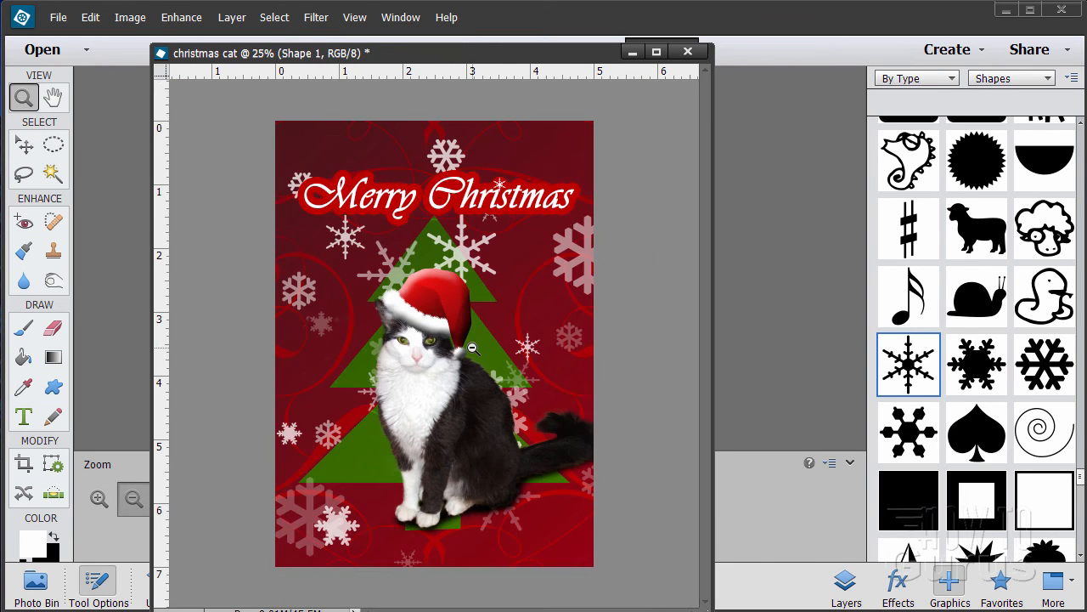
left_click(24, 145)
left_click(627, 265)
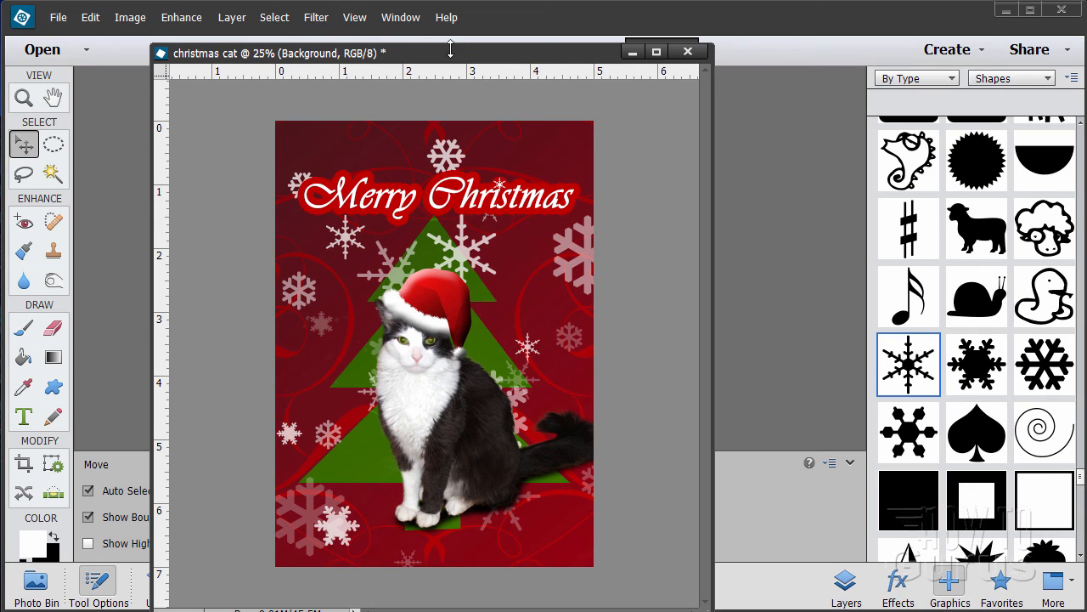
left_click_drag(501, 53, 651, 51)
left_click(58, 17)
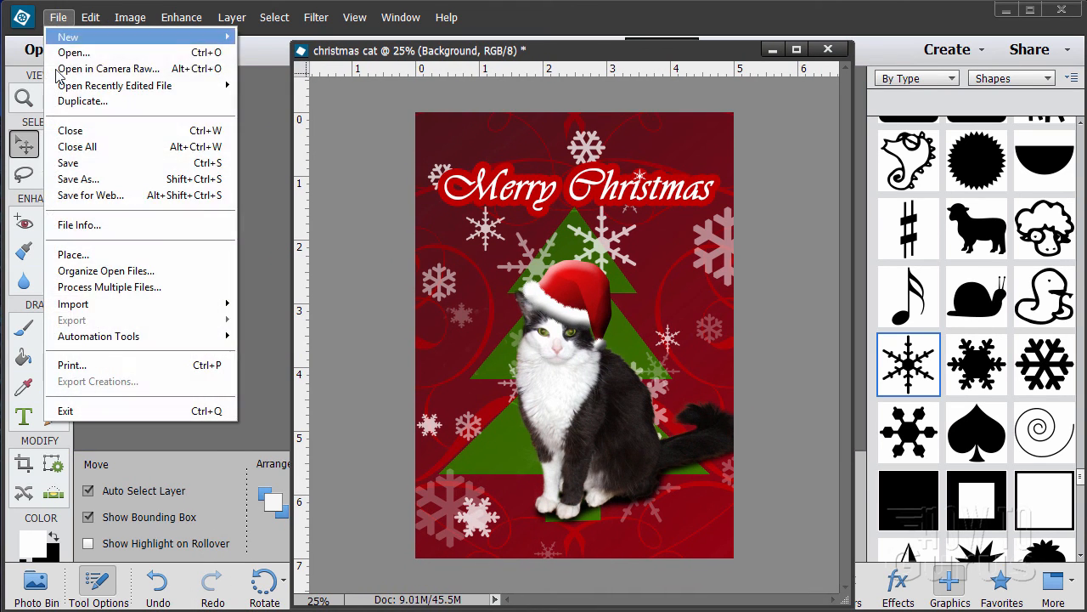
left_click(68, 164)
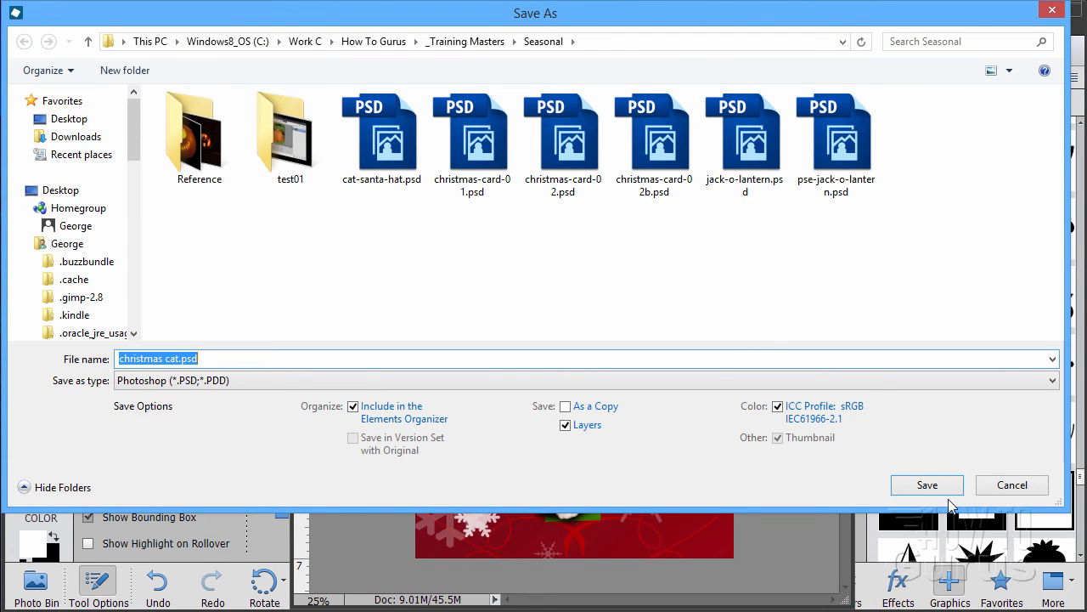
left_click(917, 491)
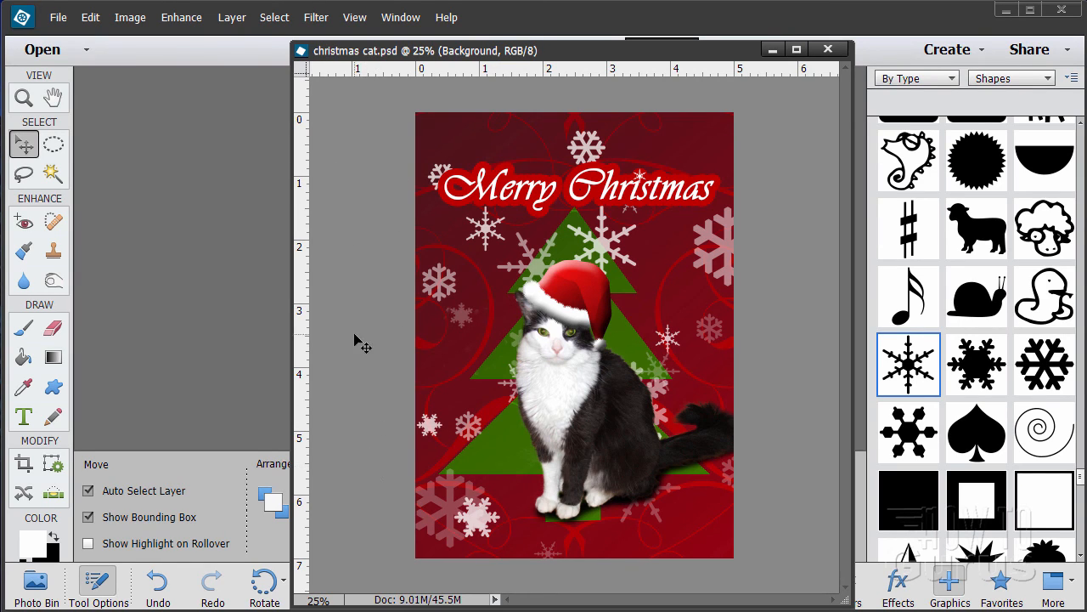
- Extend the canvas to a width of 10 inches, anchored at the middle right so the space is added on the left
left_click(119, 17)
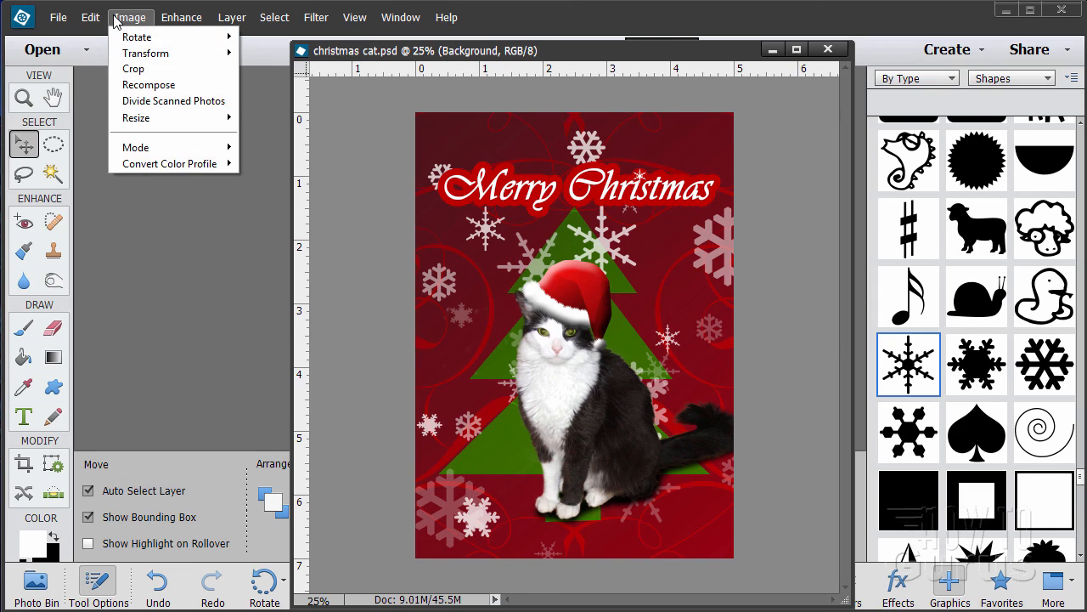
mouse_move(146, 123)
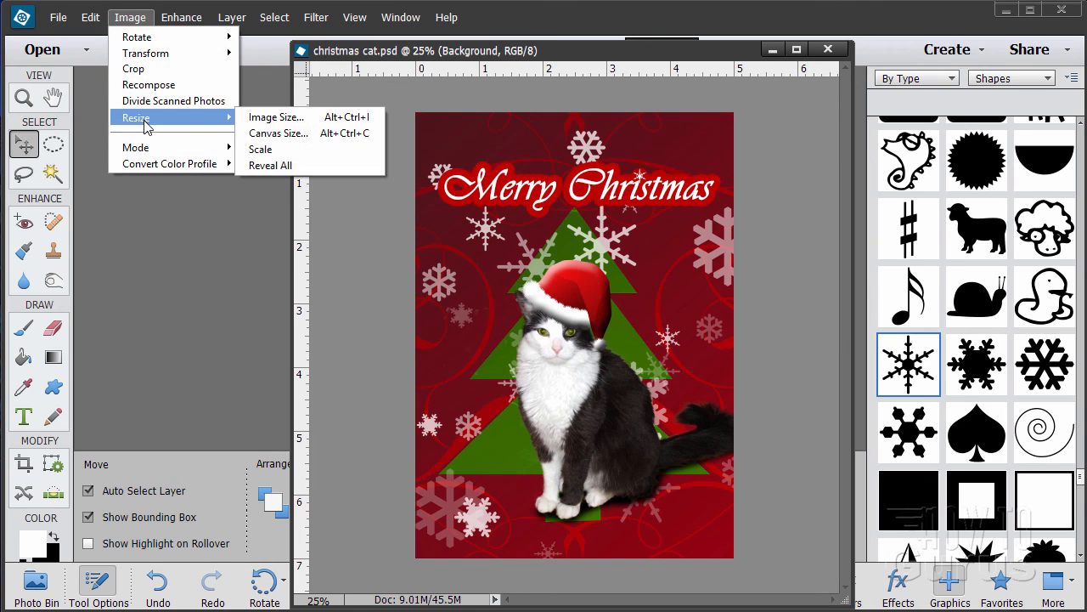
left_click(280, 134)
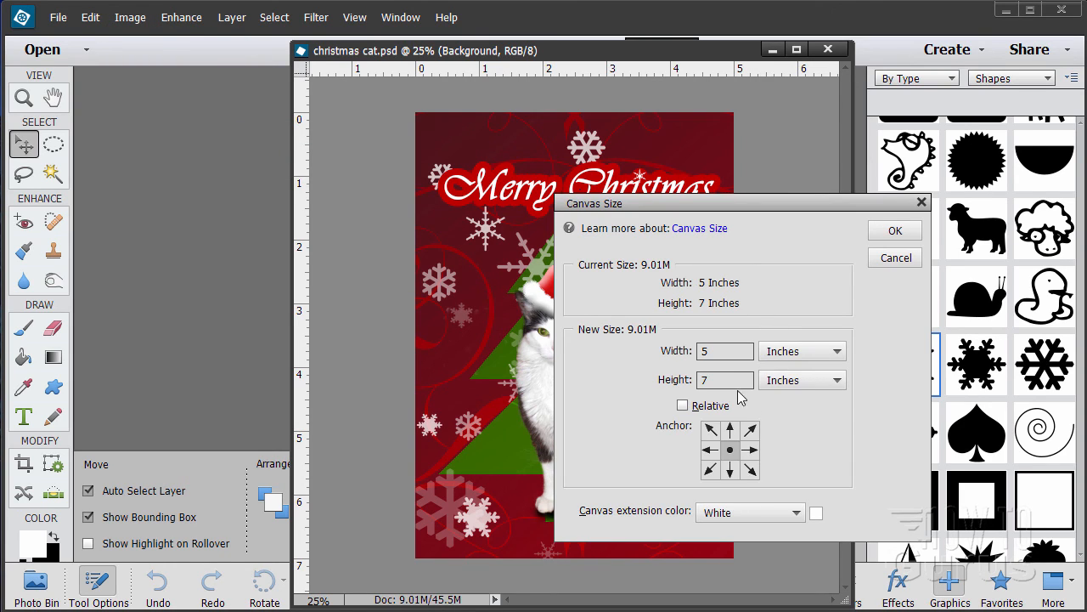
left_click(750, 449)
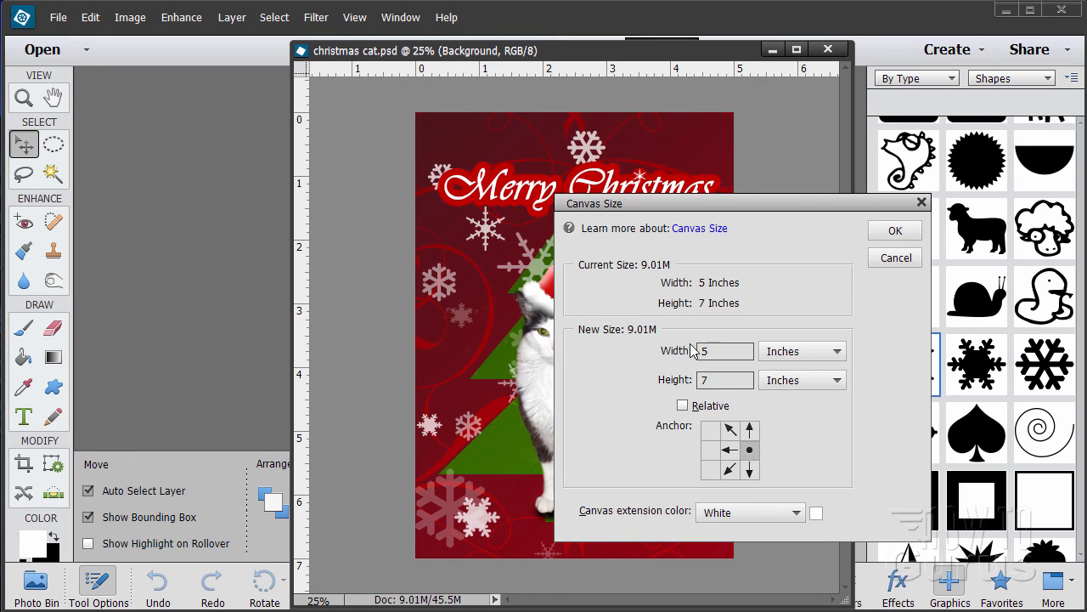
double_click(726, 350)
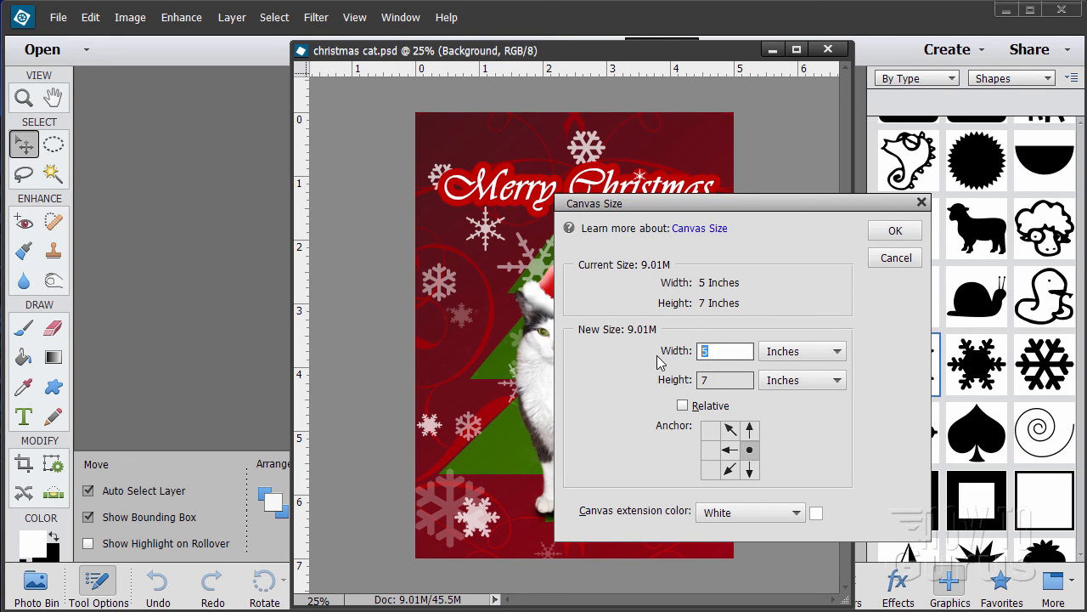
type("10")
left_click(893, 233)
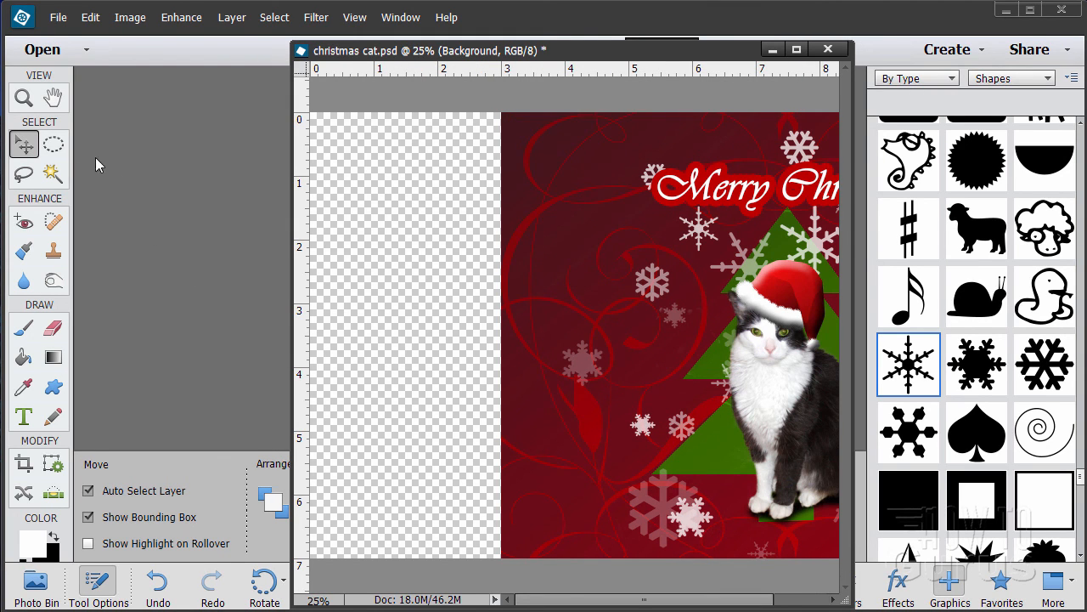
- Place a vertical guide at the 5-inch mark, along the card's fold line
left_click(24, 97)
left_click(530, 320, "alt")
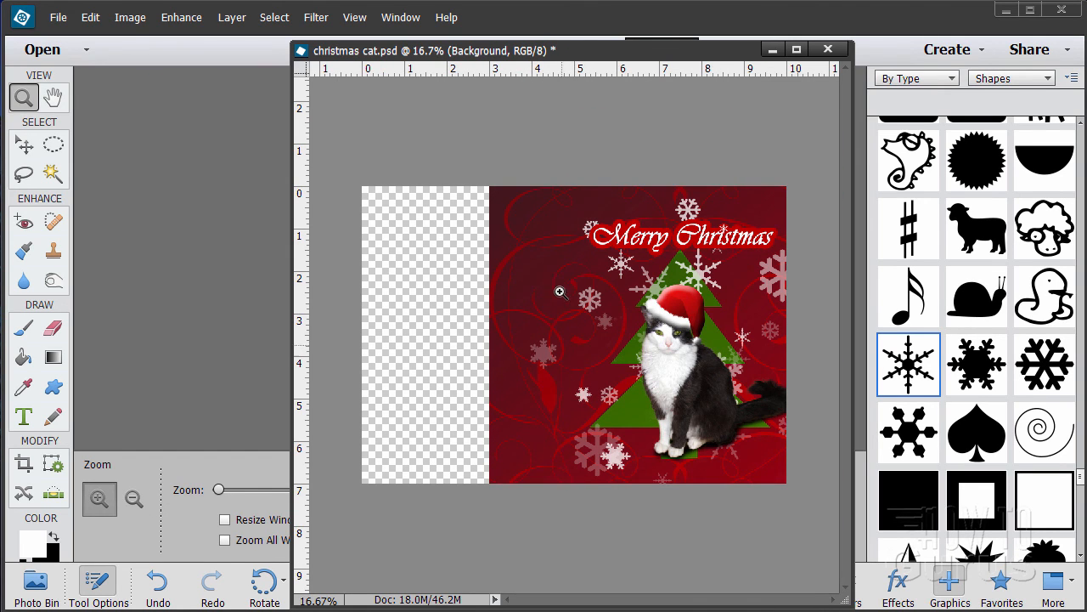
left_click(23, 146)
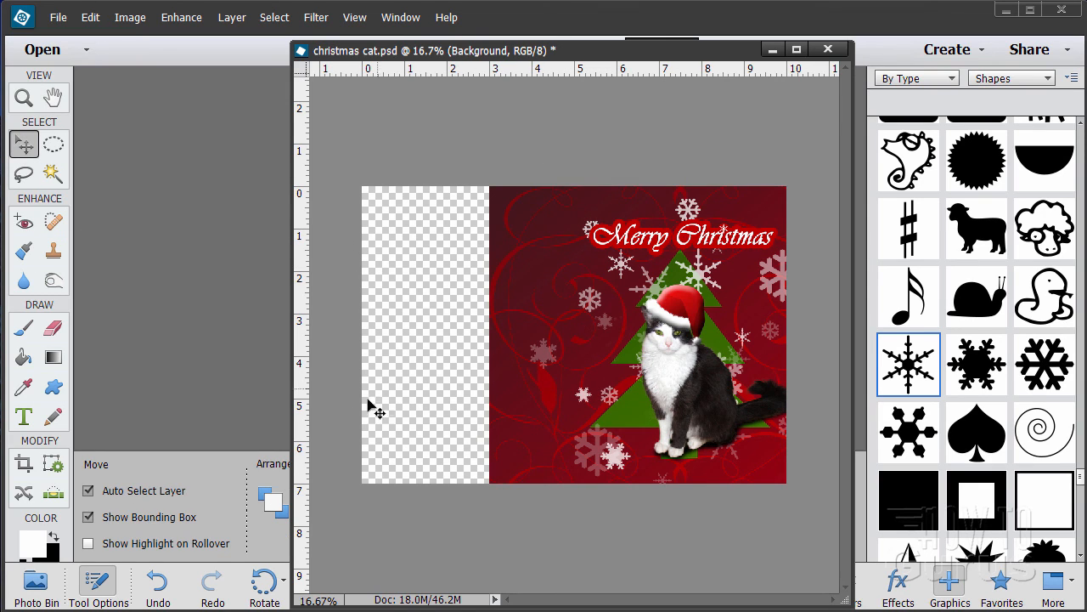
left_click_drag(303, 424, 576, 410)
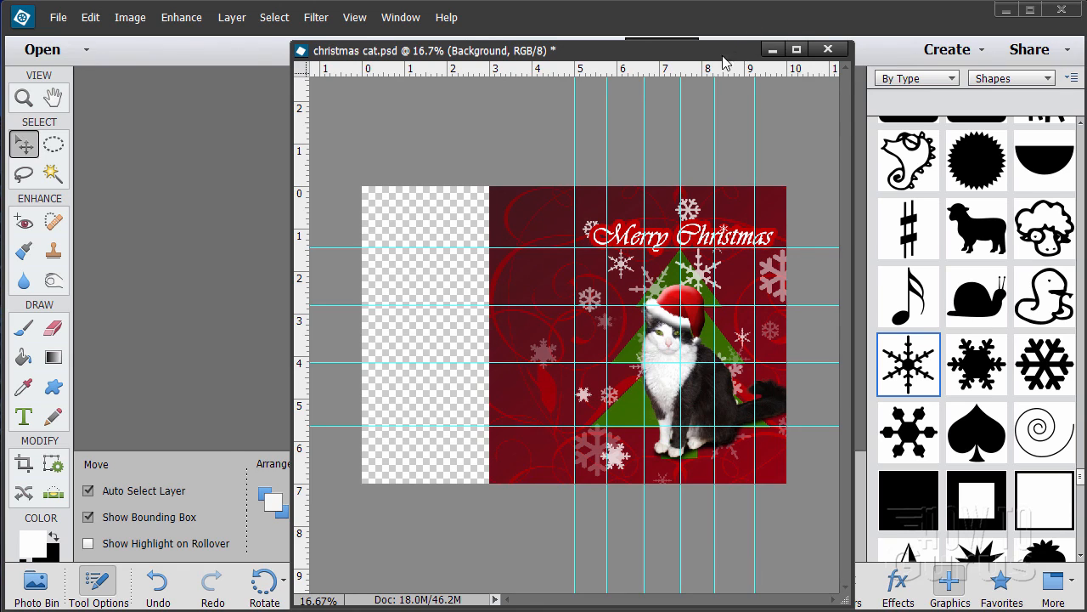
- Create a new empty layer directly above the snowflakes 3 25% layer
left_click_drag(731, 56, 606, 54)
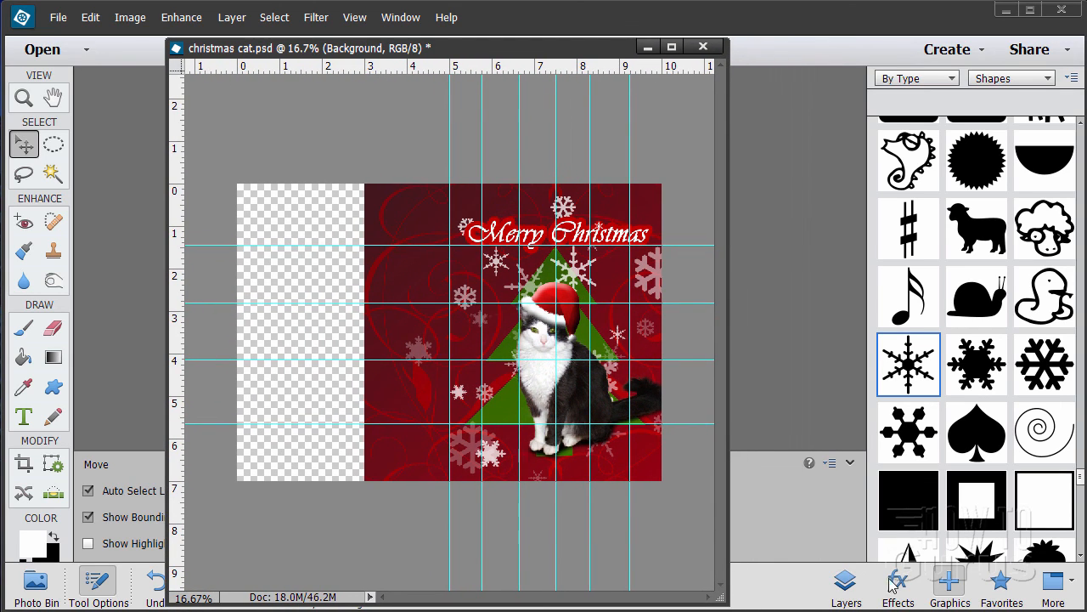
left_click(845, 586)
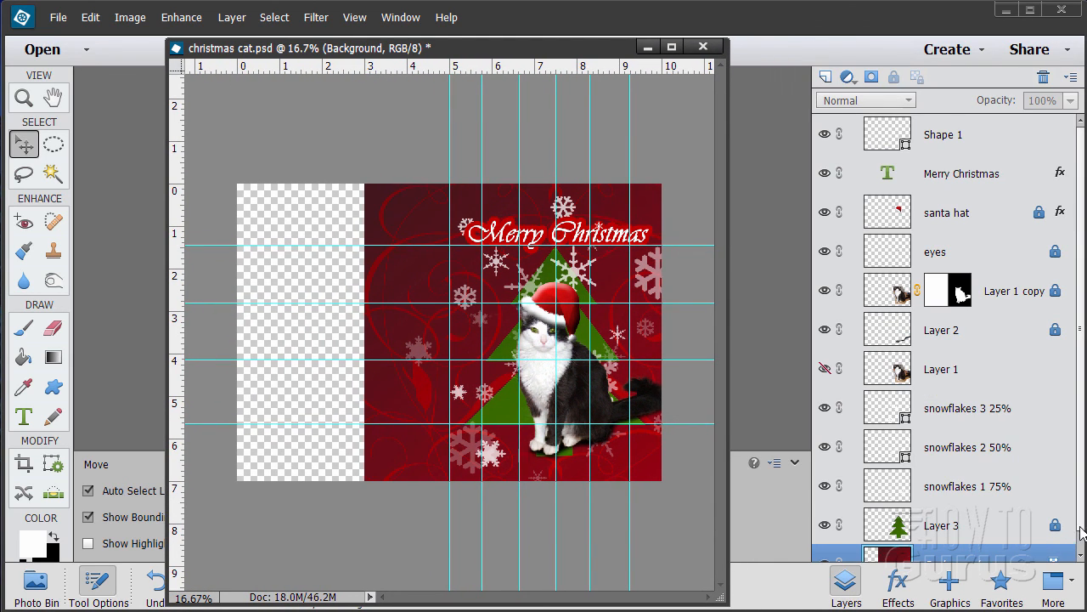
left_click_drag(1081, 527, 1086, 572)
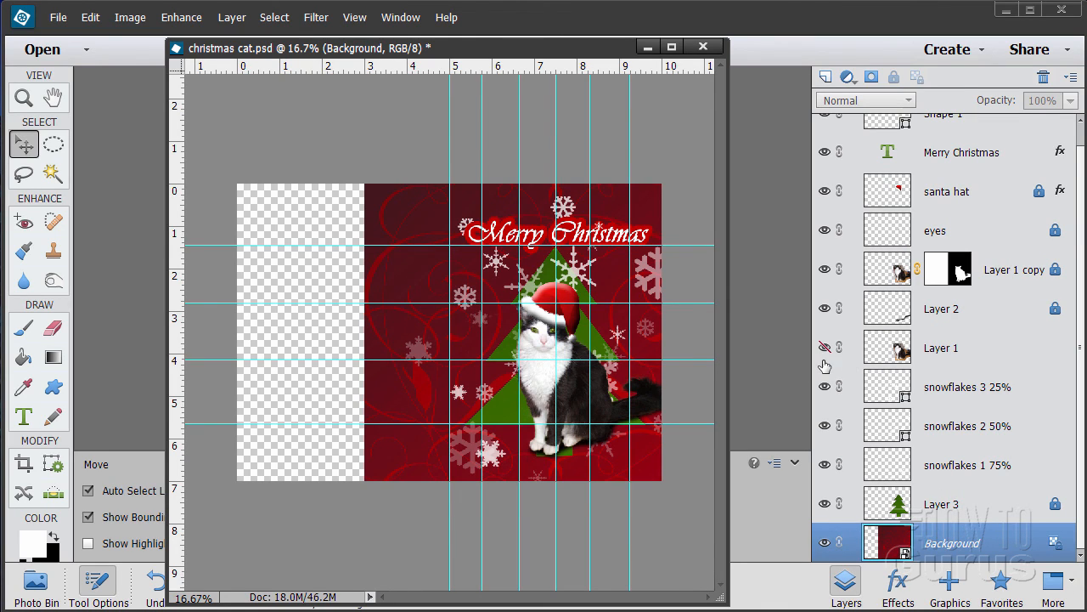
left_click(1020, 389)
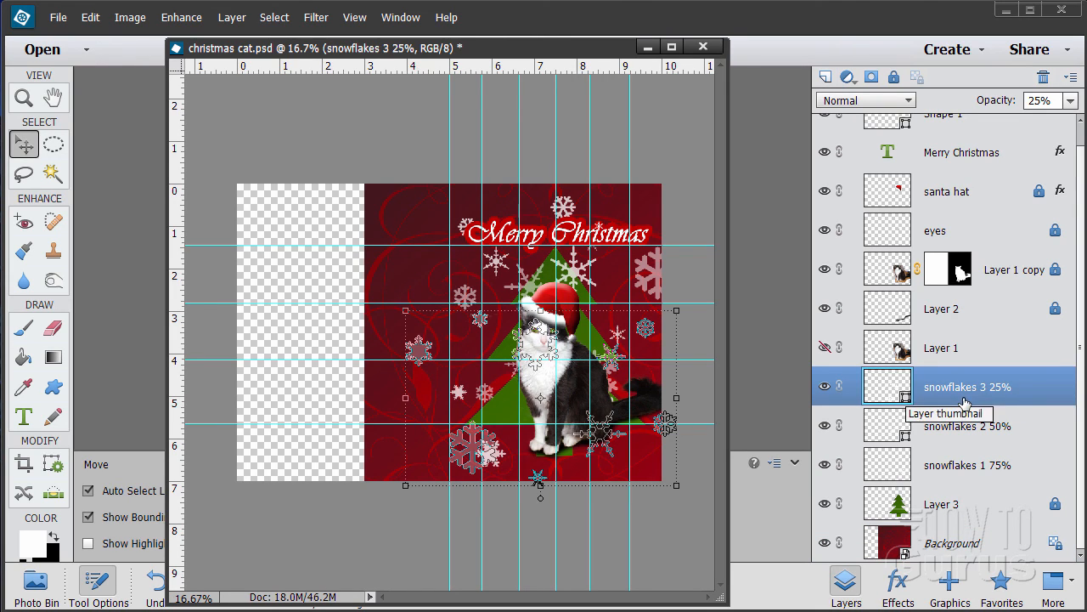
left_click(824, 76)
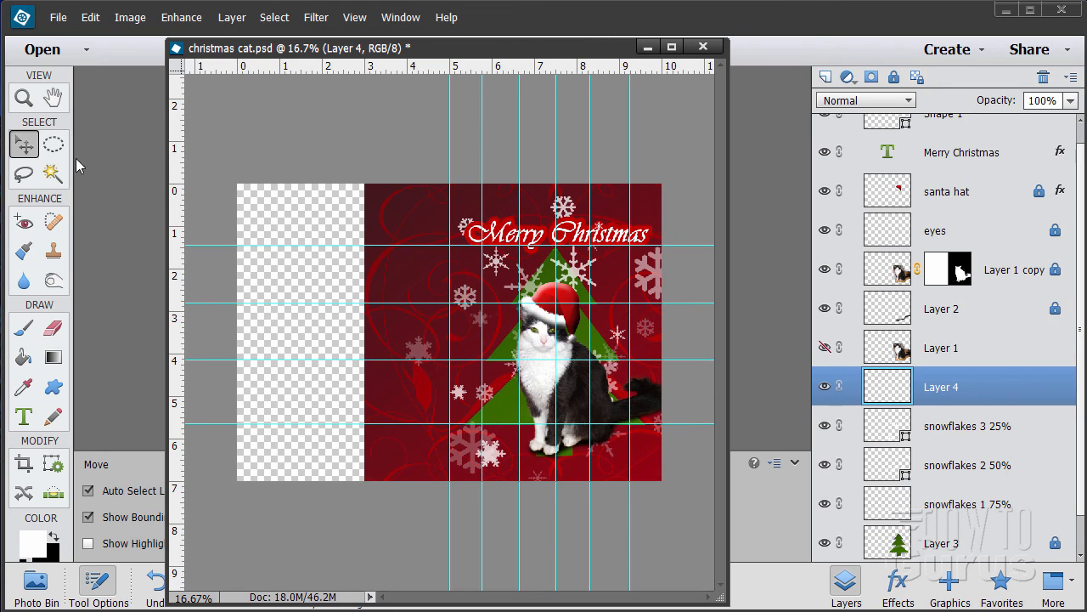
- Select the left half of the canvas up to the 5-inch guide with a rectangular marquee and fill it with white
left_click(54, 144)
left_click(95, 490)
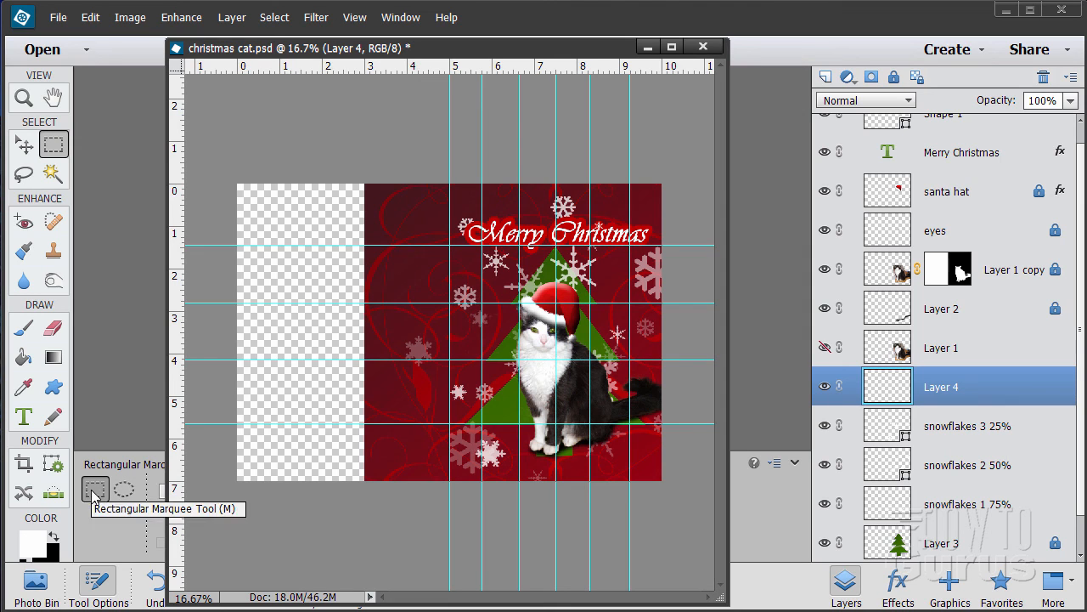
left_click_drag(237, 183, 449, 507)
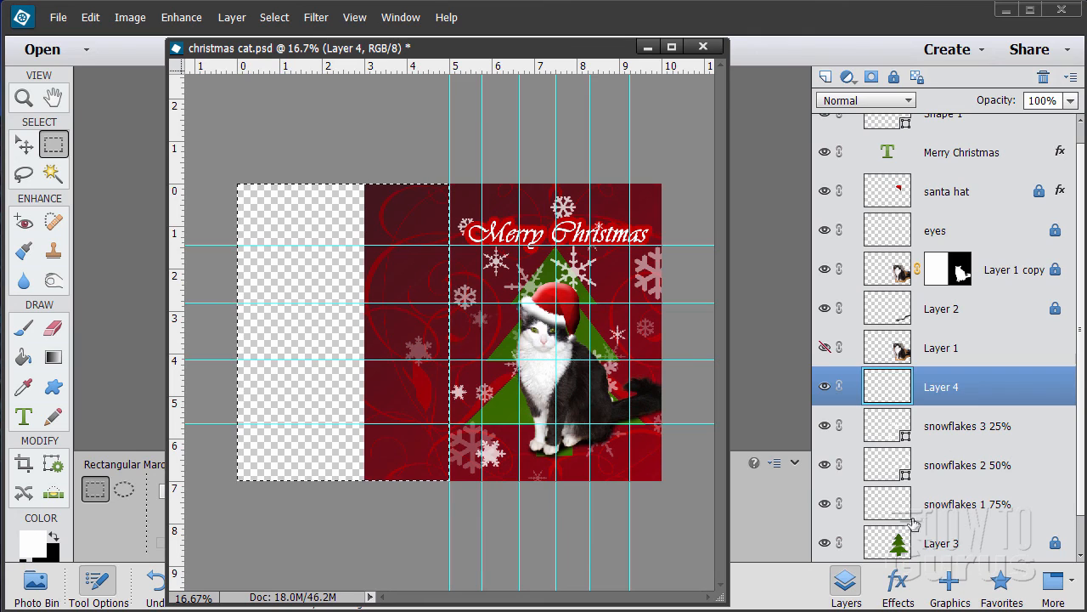
left_click(24, 357)
left_click(259, 343)
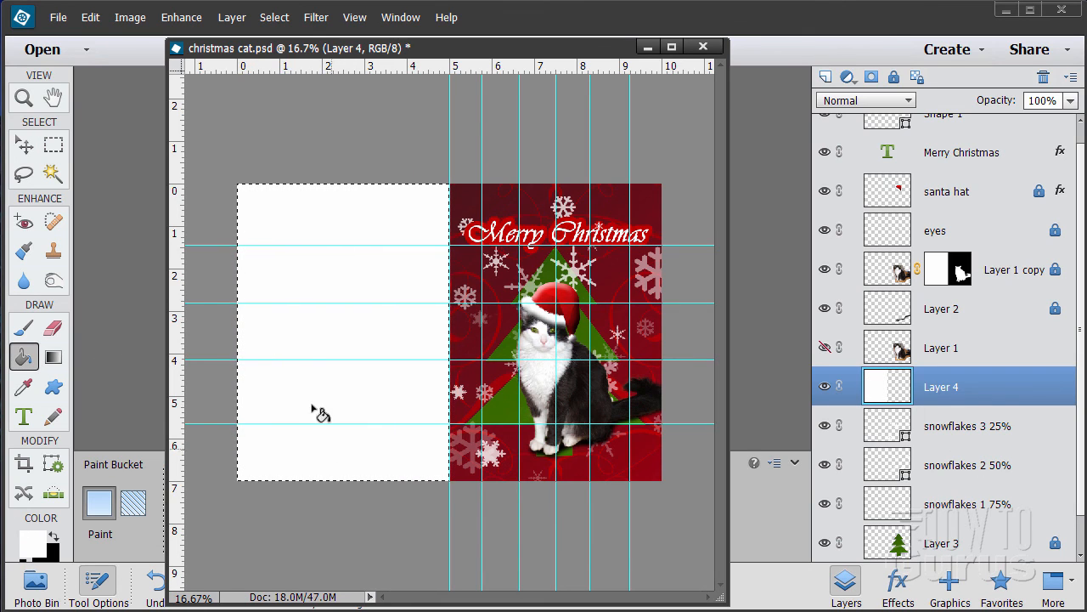
- Deselect the filled left half of the card and hide the guides
left_click(24, 145)
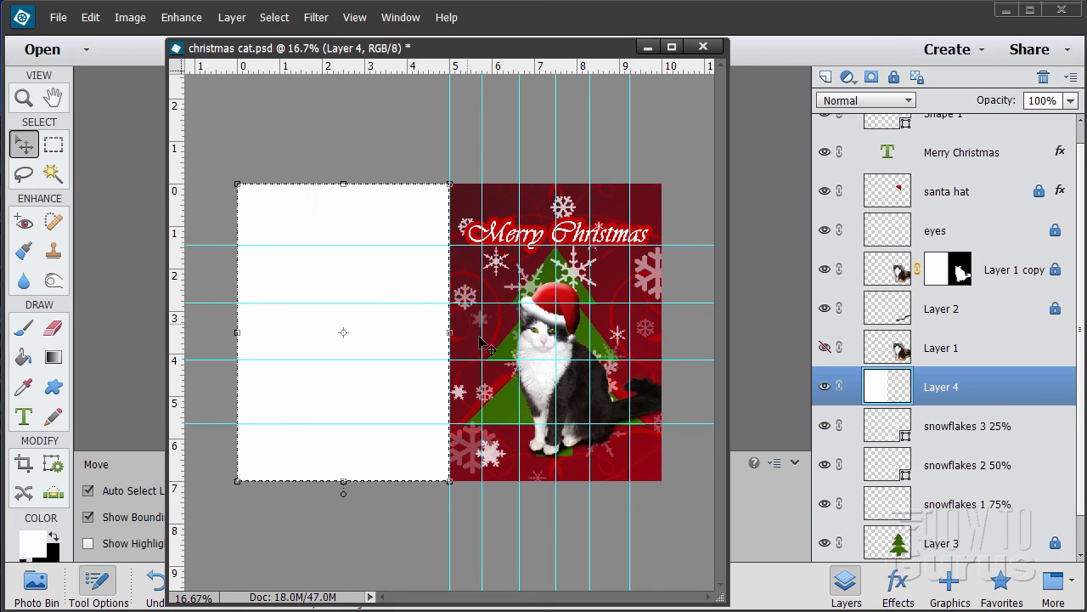
left_click(274, 17)
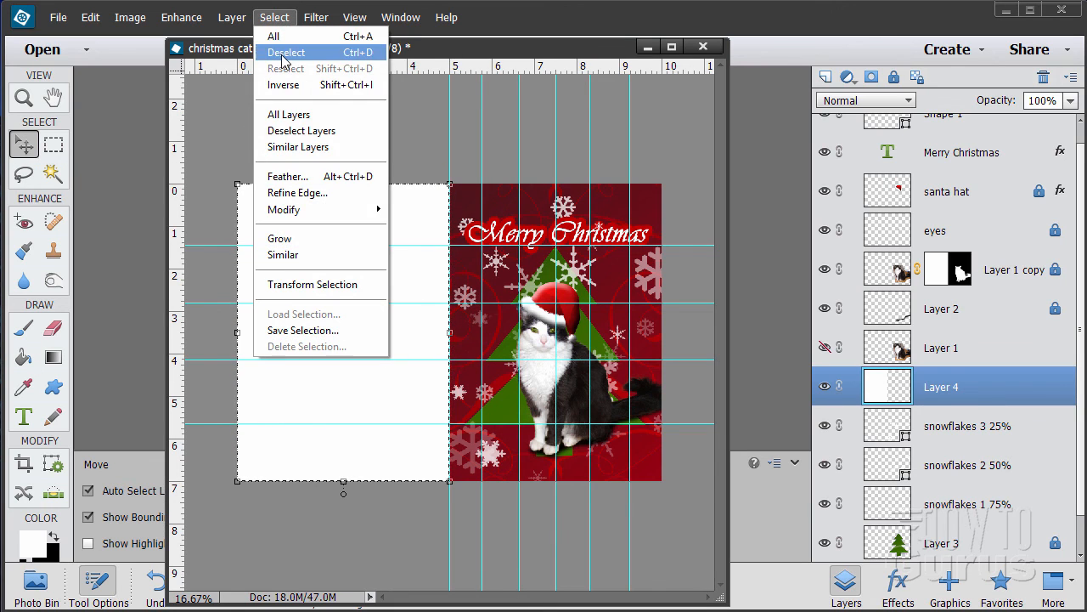
left_click(285, 51)
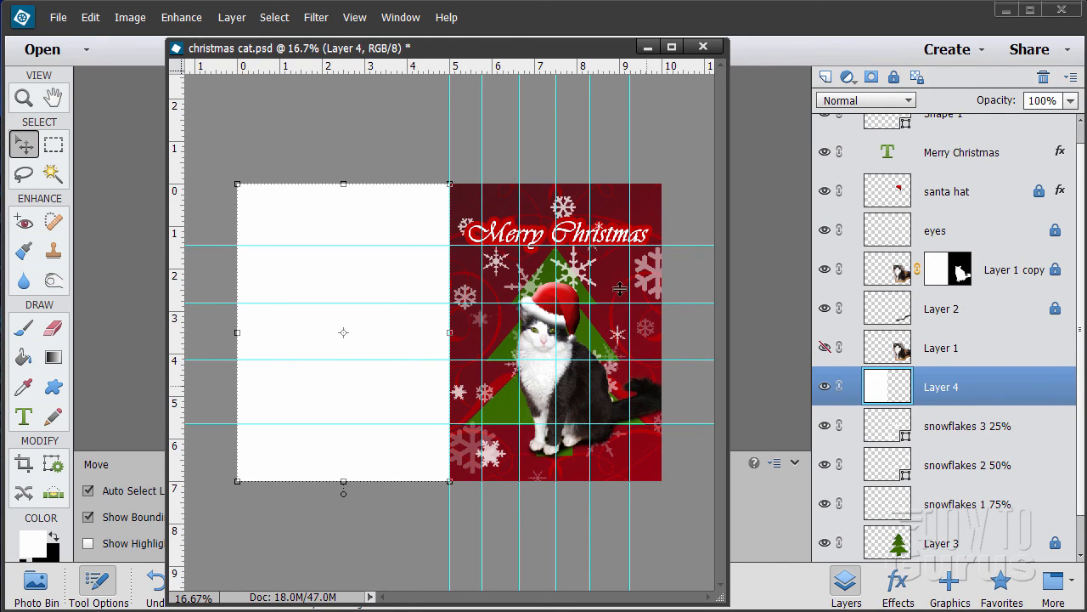
left_click(316, 17)
mouse_move(354, 17)
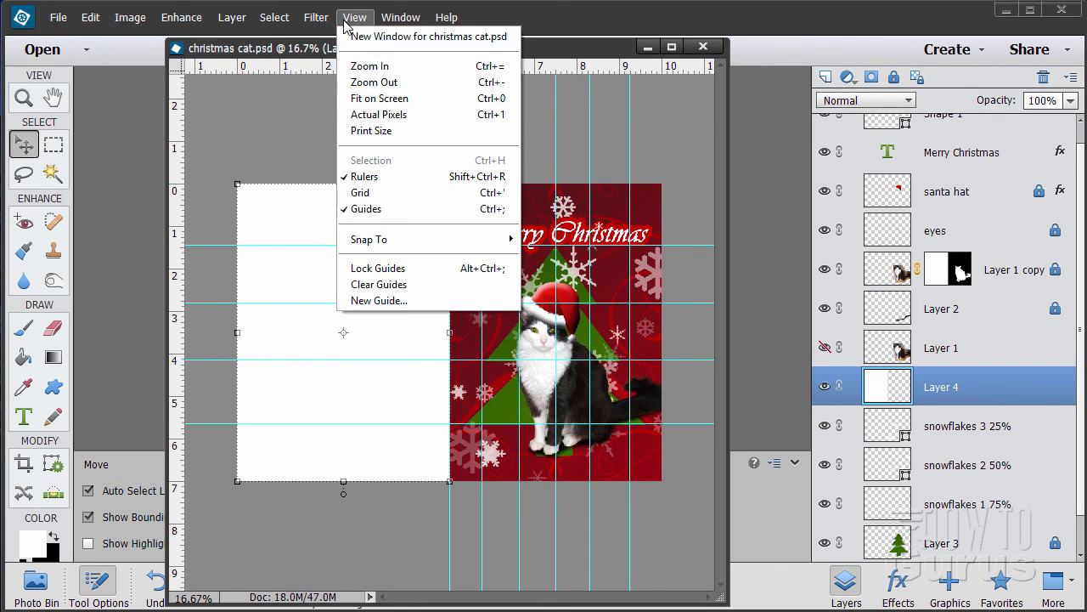
left_click(366, 208)
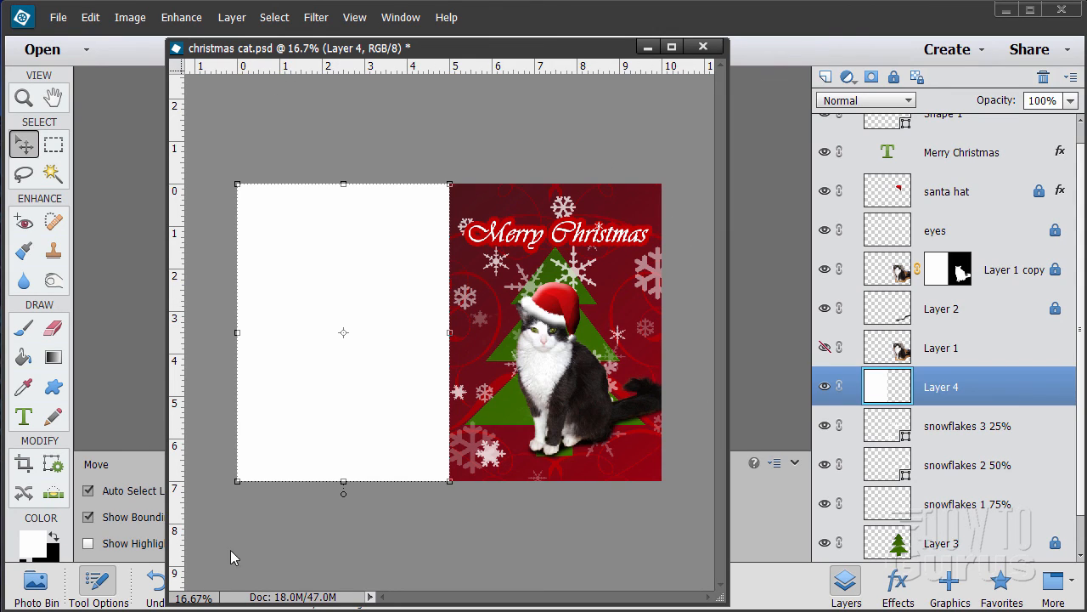
left_click(268, 553)
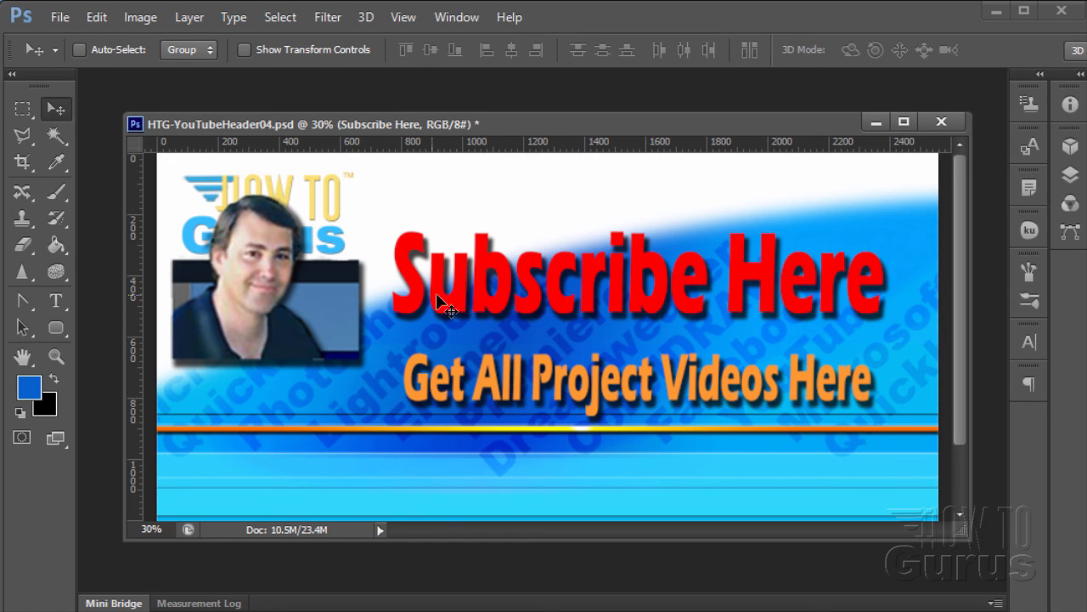
key("ctrl+alt+shift+s")
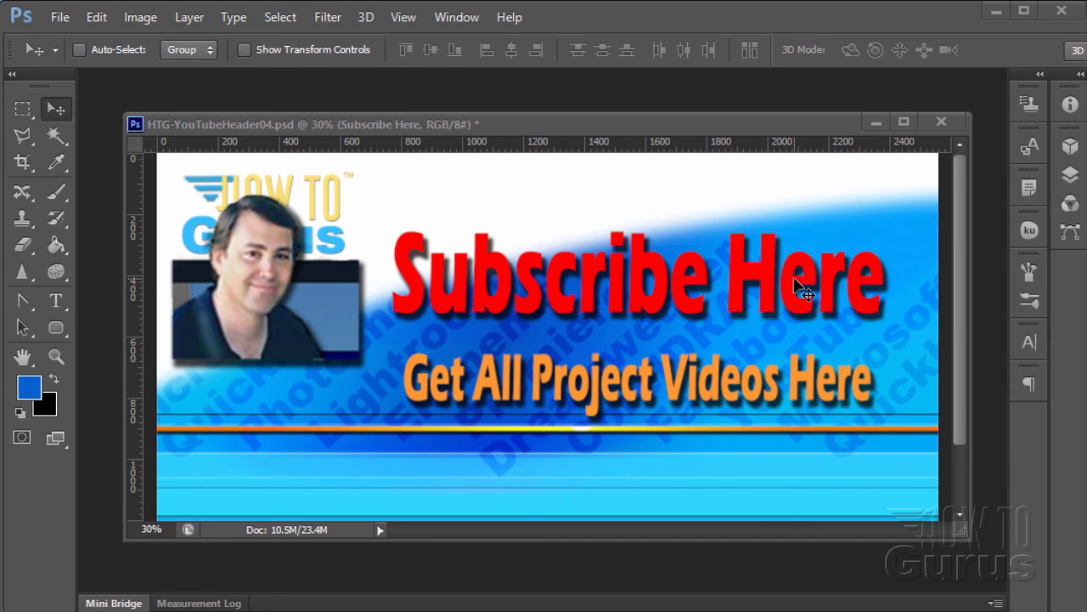